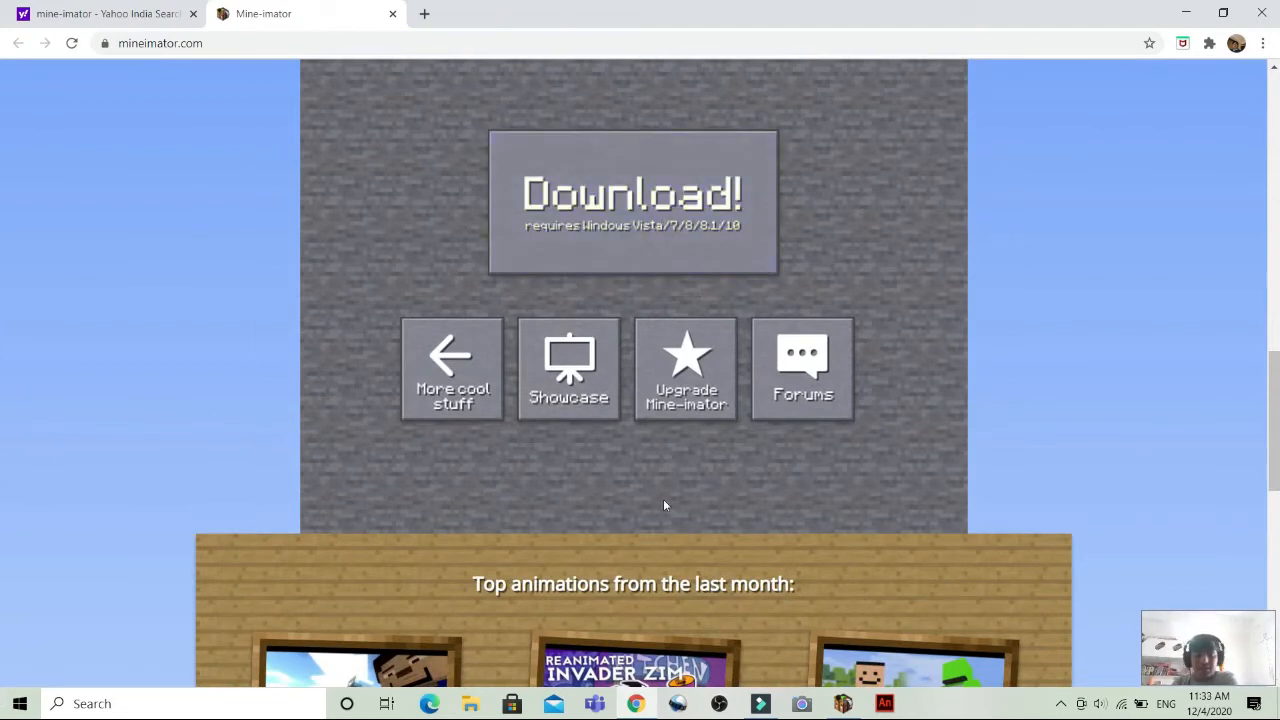
Look through the list of recent projects on the startup screen.
scroll(2, 393, "down", 5)
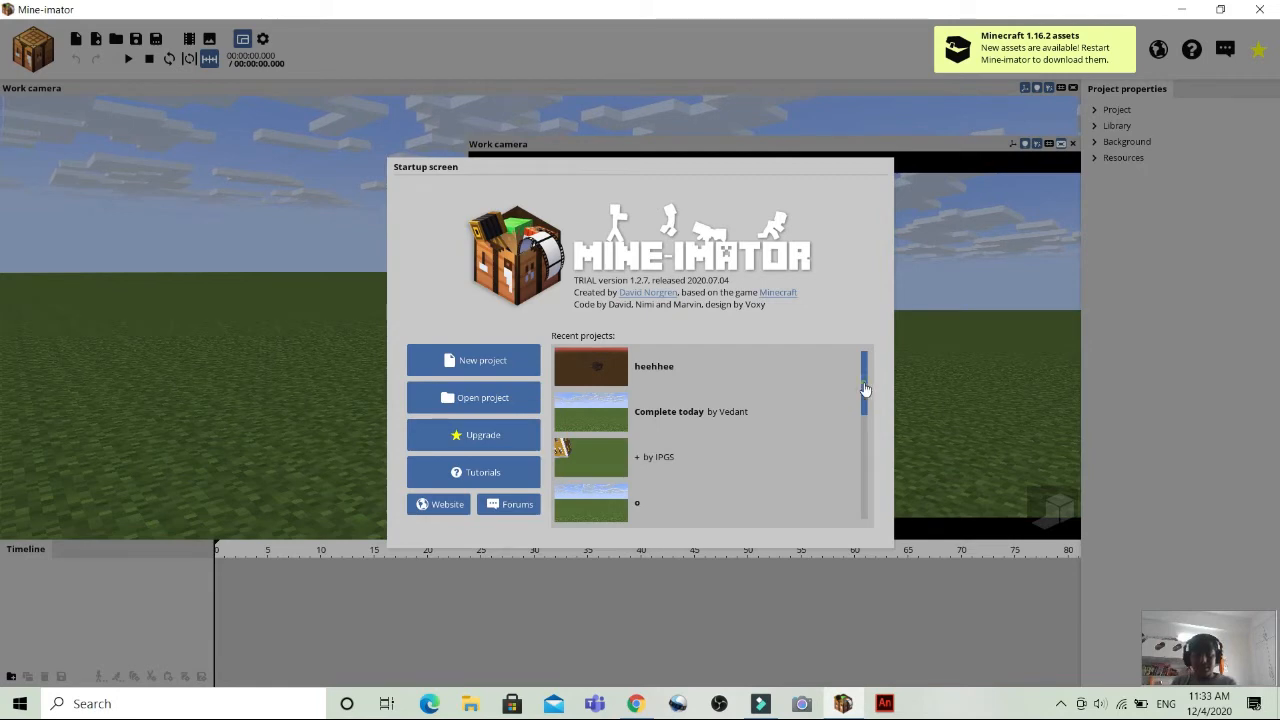
scroll(871, 429, "down", 4)
scroll(875, 490, "up", 8)
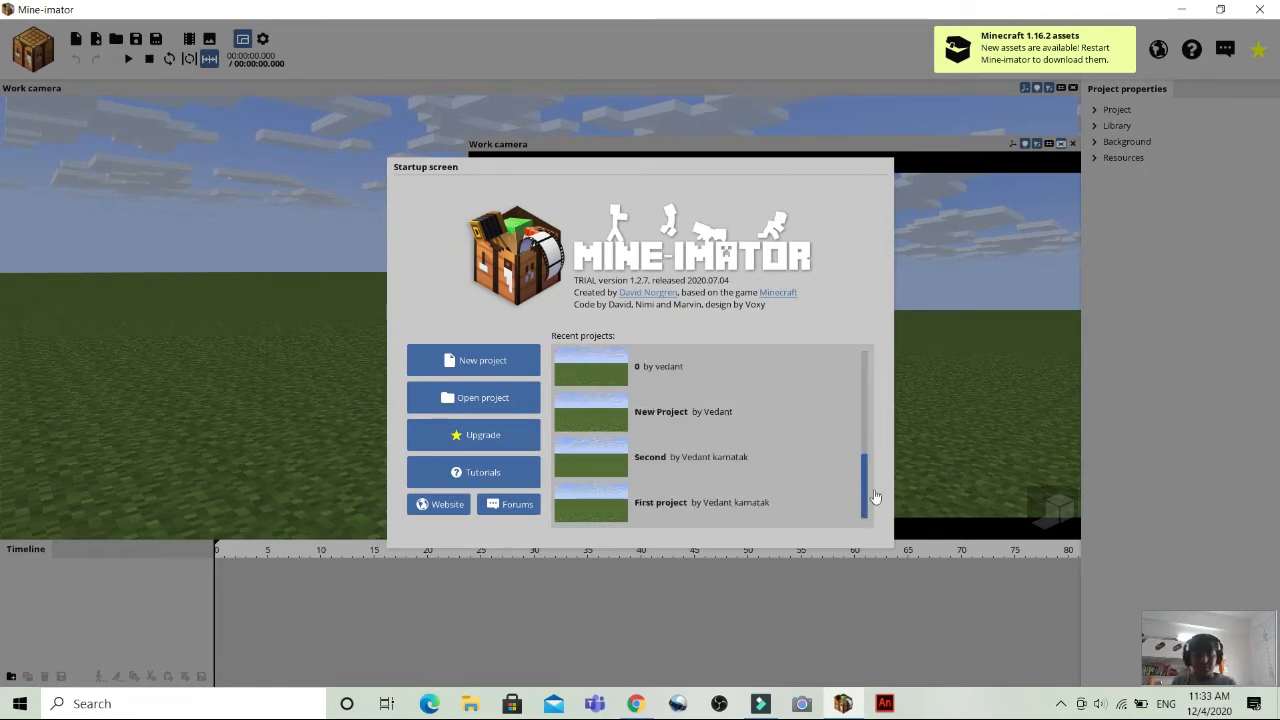
scroll(886, 469, "down", 4)
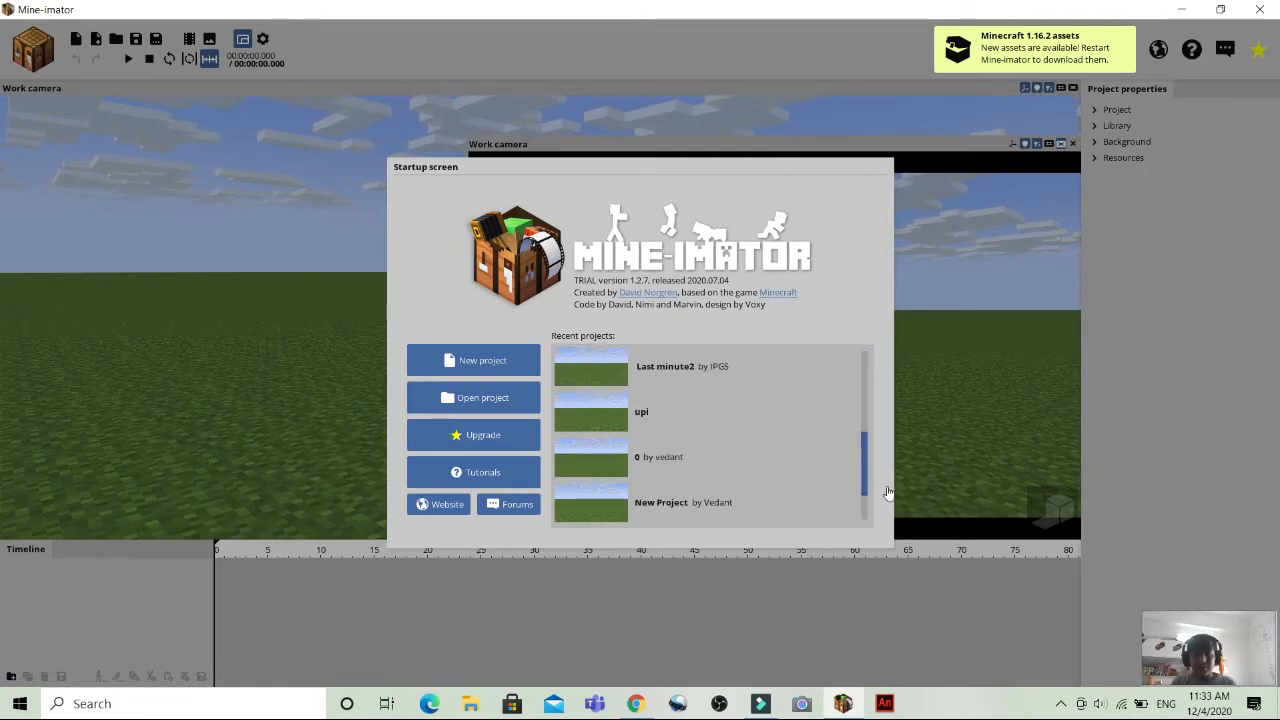
scroll(892, 466, "up", 4)
scroll(829, 439, "down", 5)
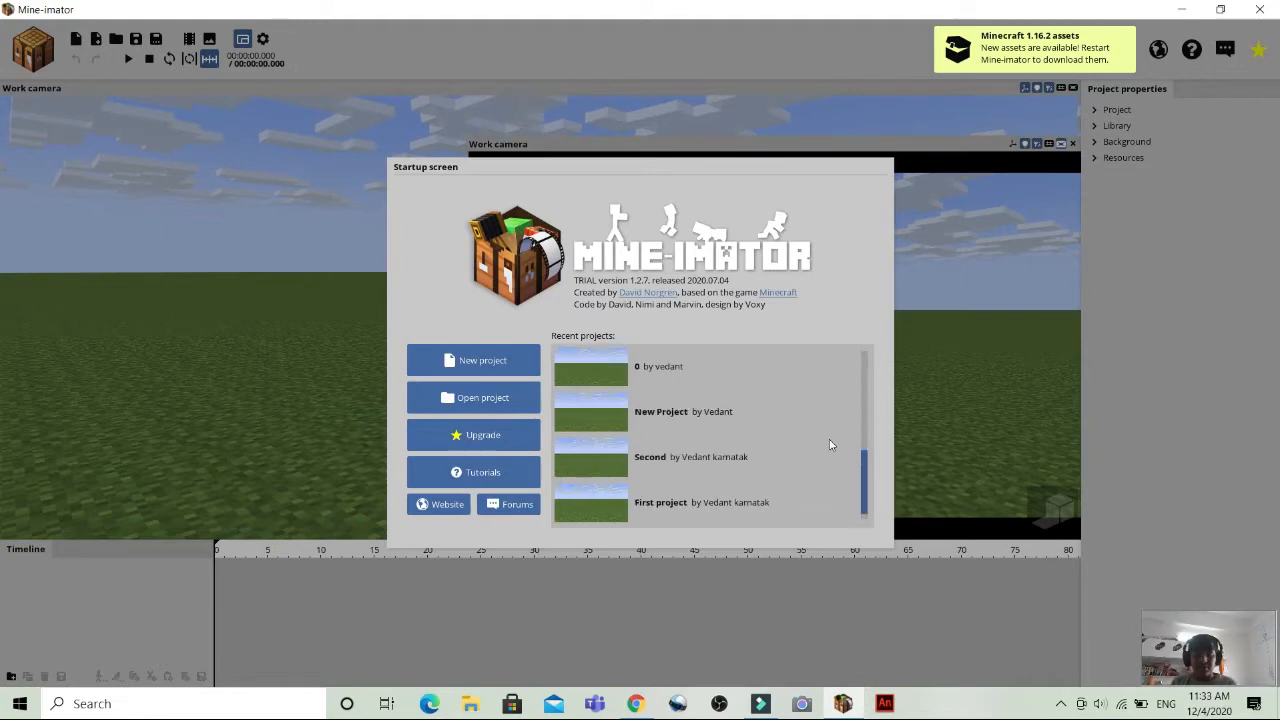
Create a new project named Tutorial with the author's name filled in.
left_click(470, 360)
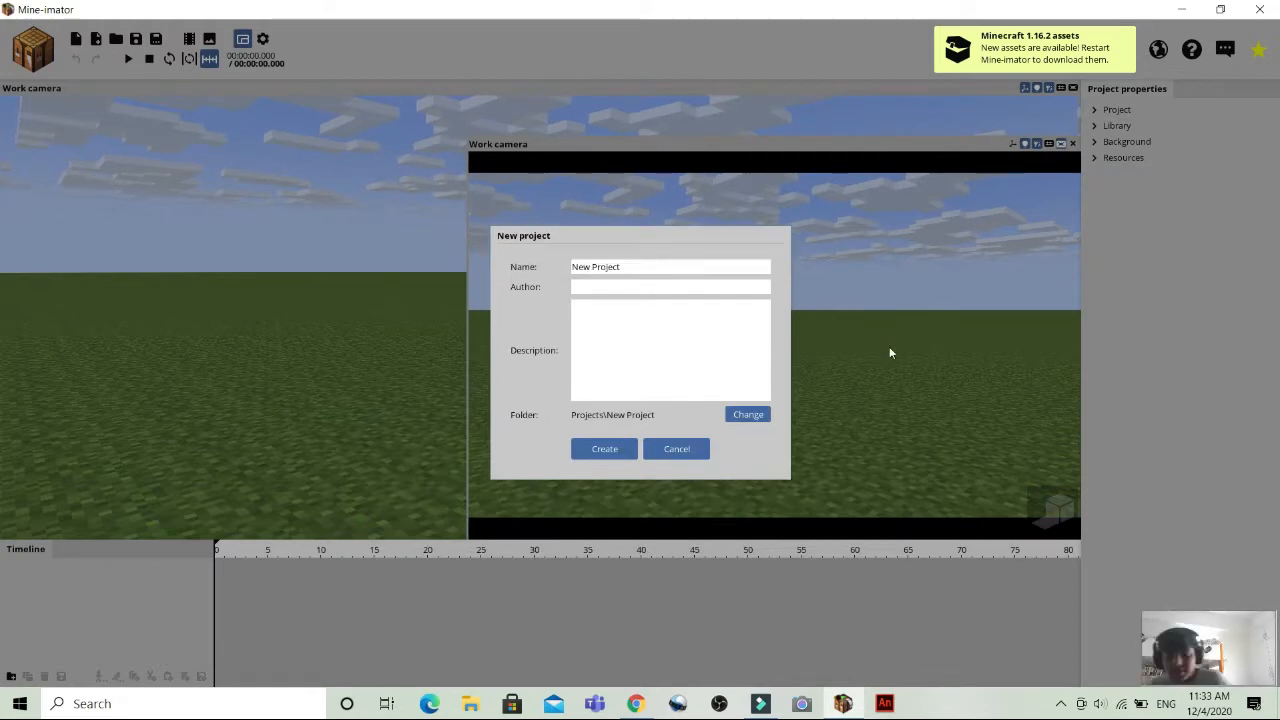
left_click(705, 272)
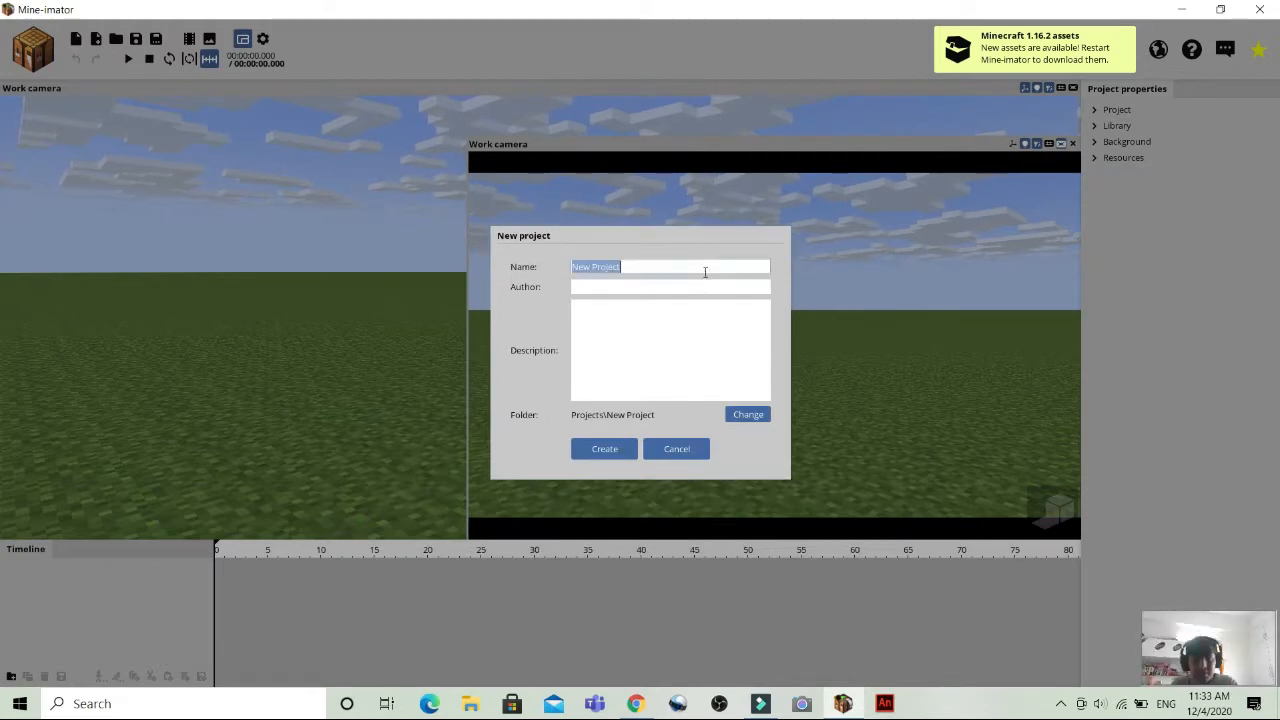
key("BackSpace")
type("T")
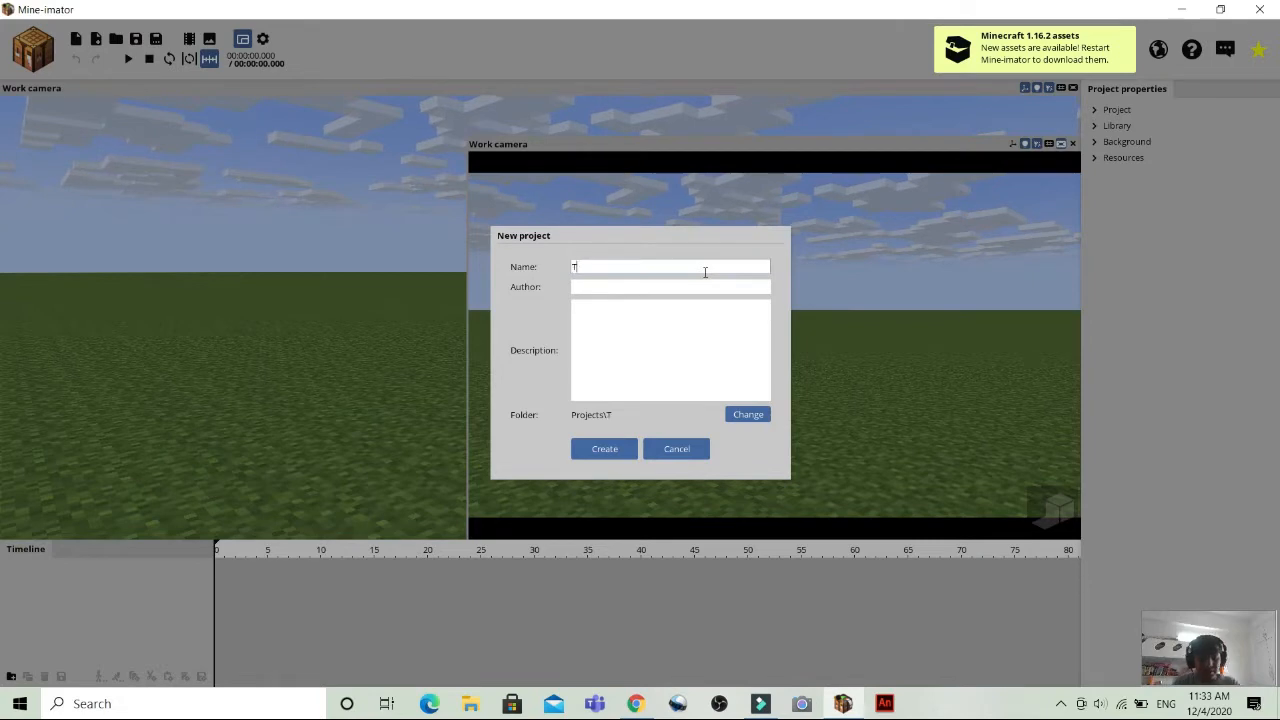
type("utori")
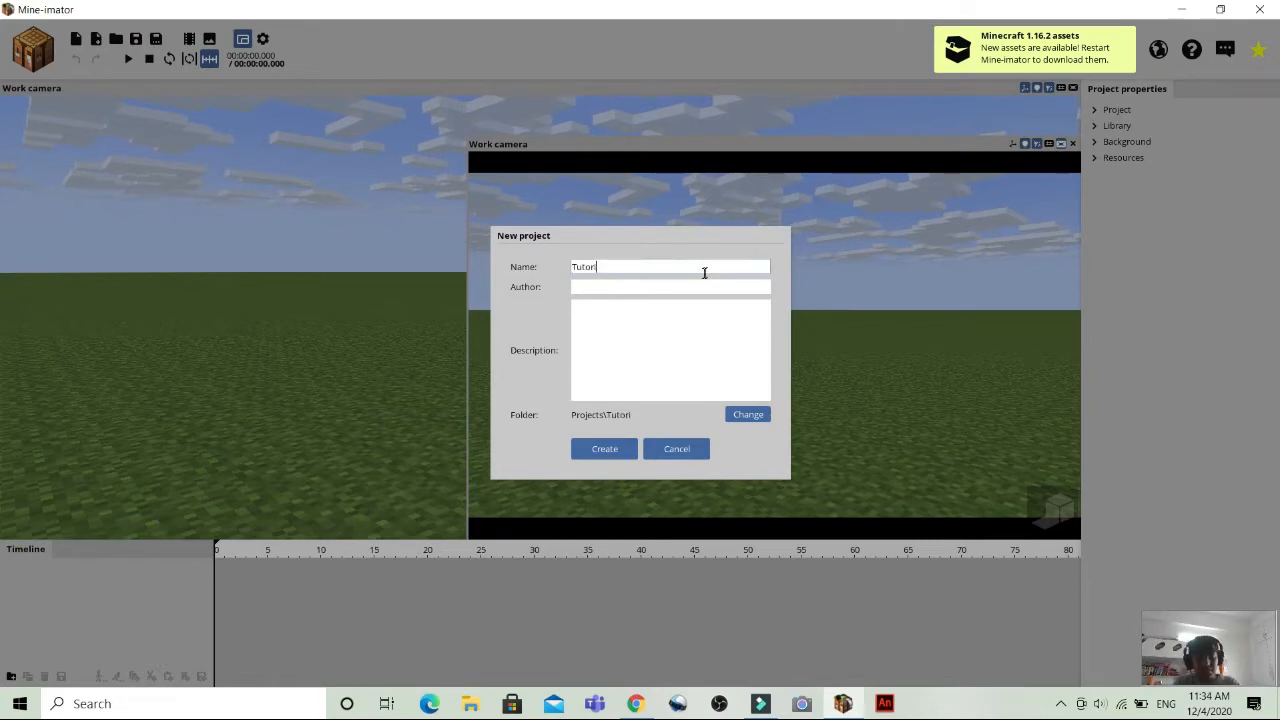
type("al")
key("Tab")
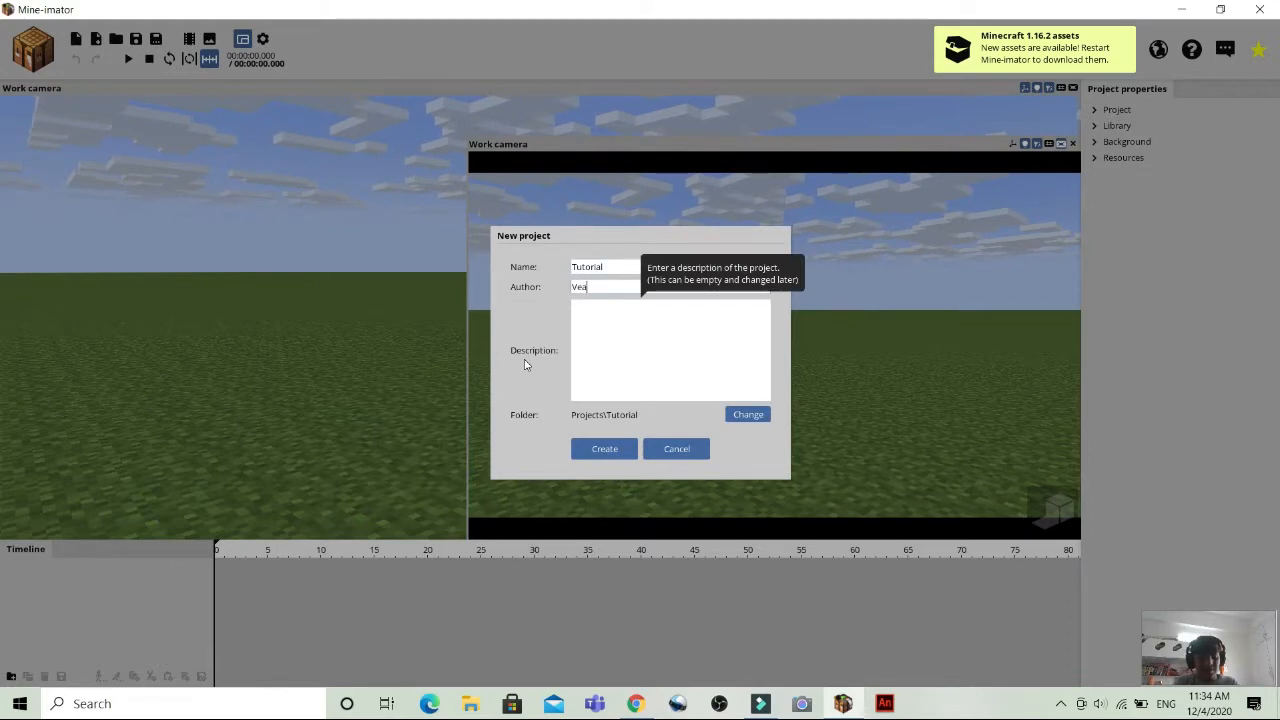
type("Vedant")
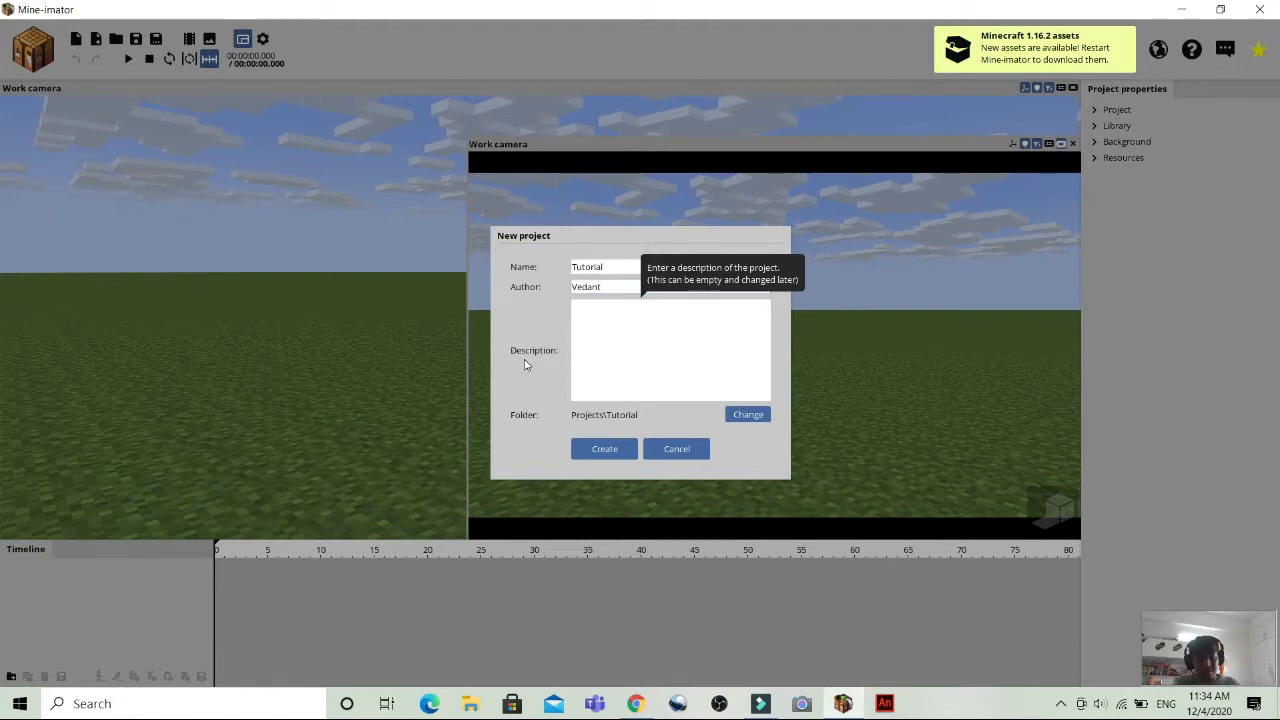
left_click(600, 450)
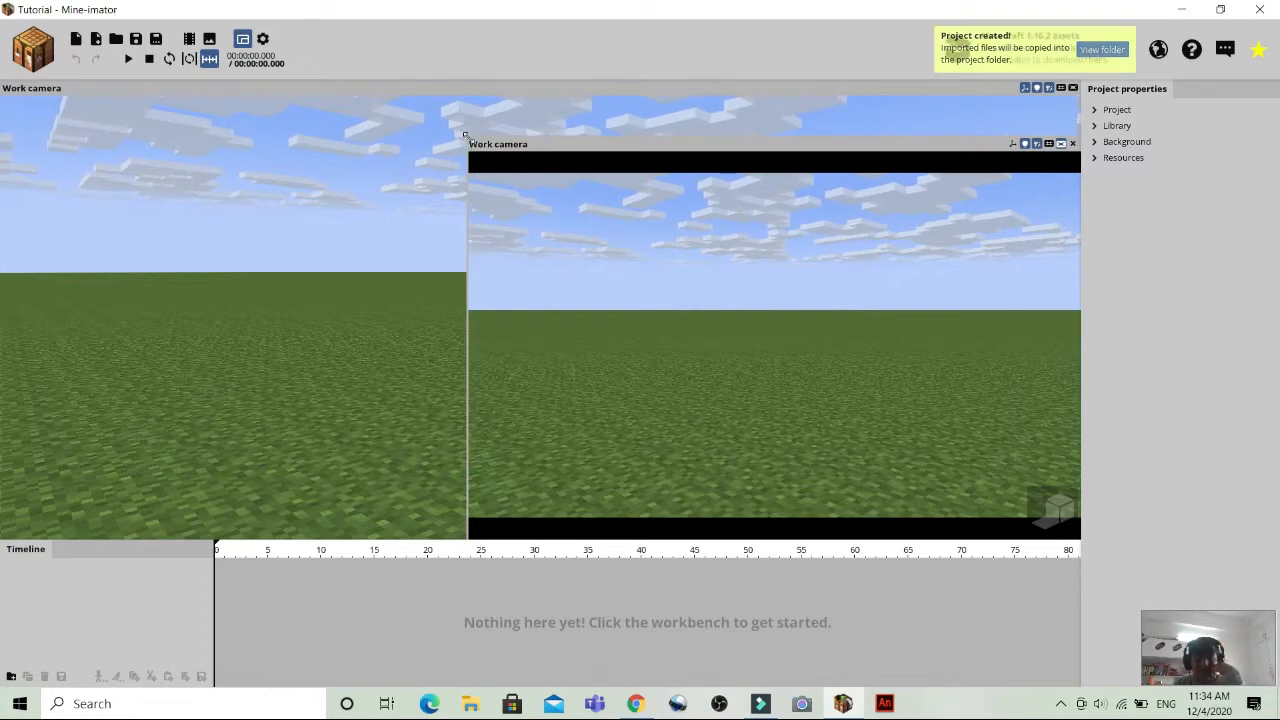
Shrink the secondary camera view and close it, leaving only the main work camera view.
left_click_drag(464, 133, 914, 385)
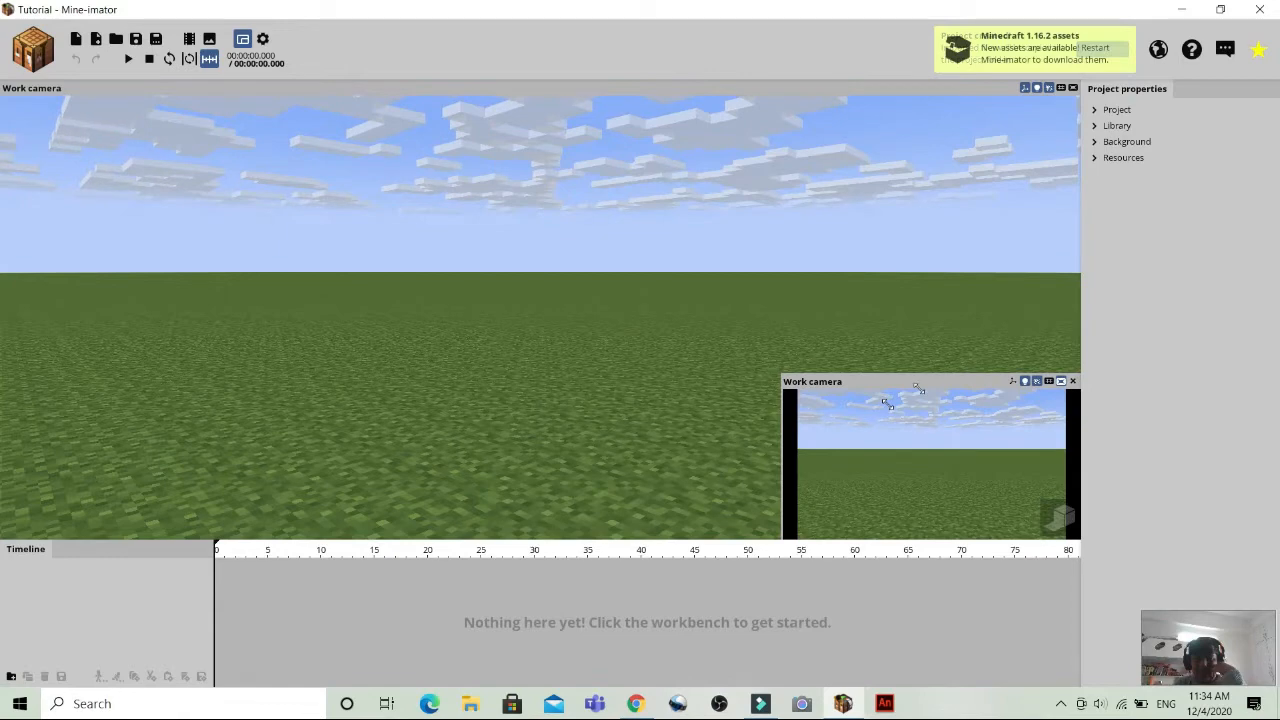
left_click(1075, 406)
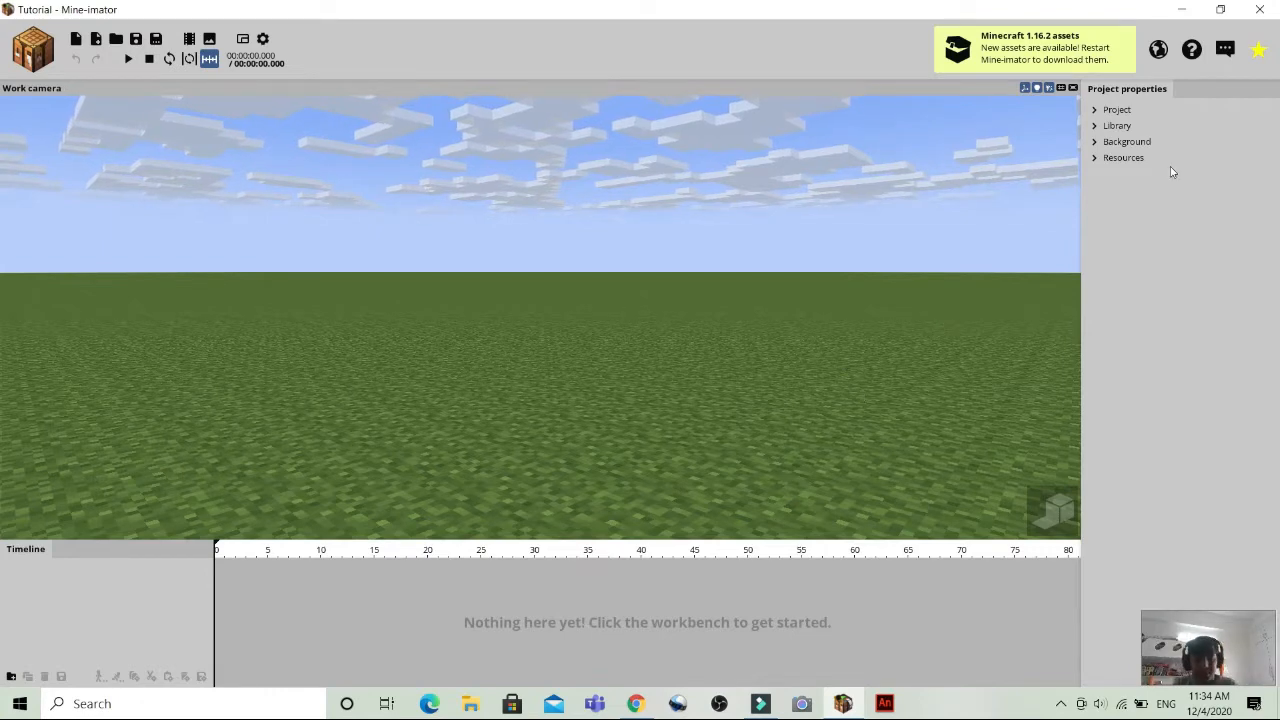
Review the project's properties and the Program and Interface sections of the settings.
left_click(1112, 110)
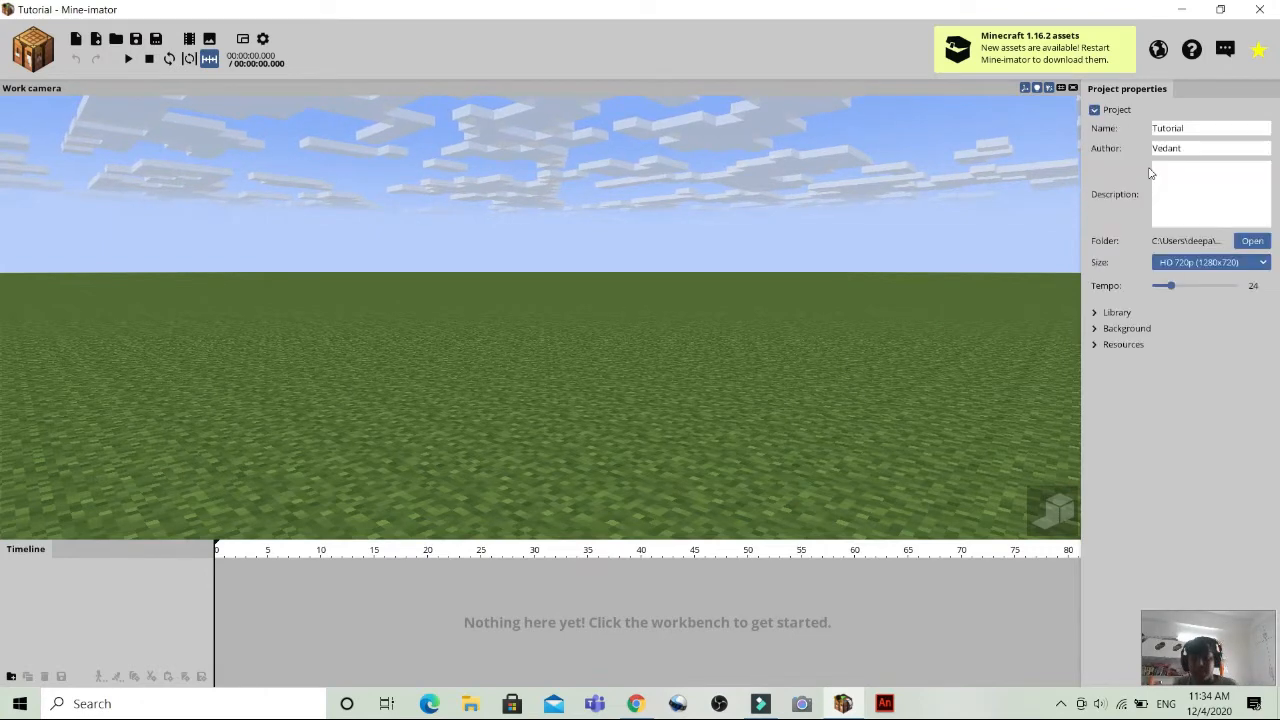
left_click(1097, 111)
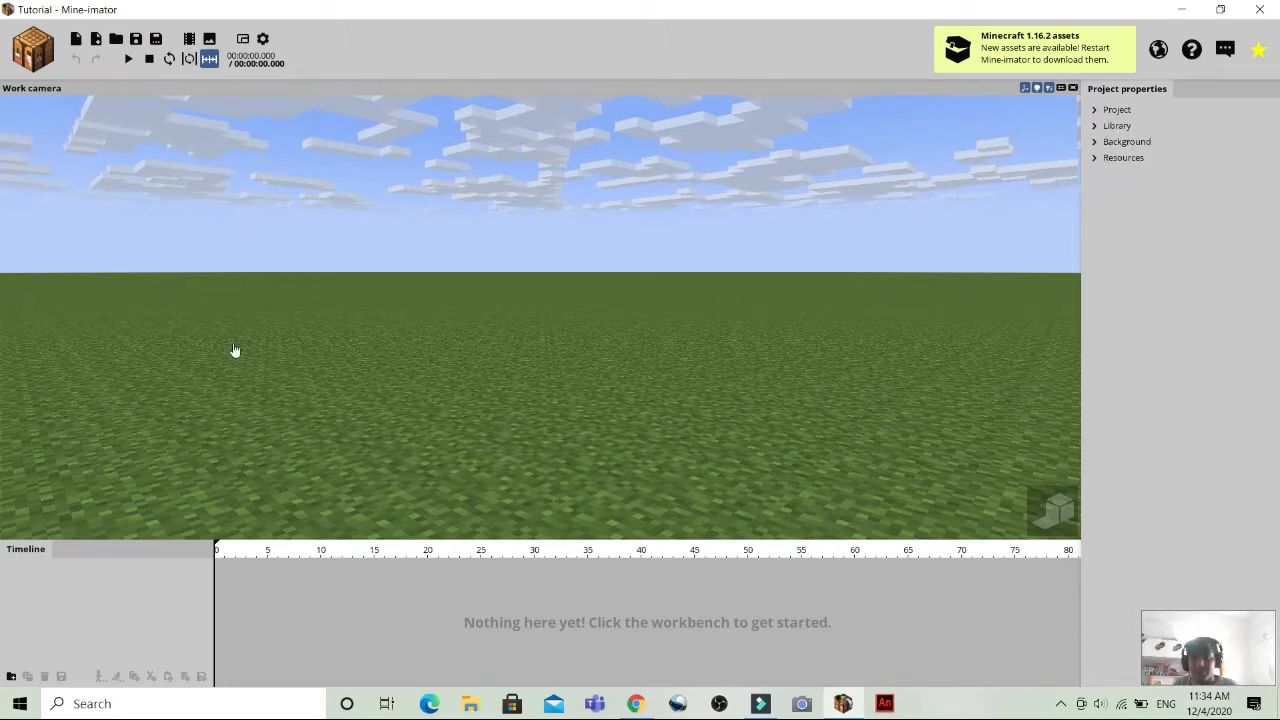
left_click(262, 38)
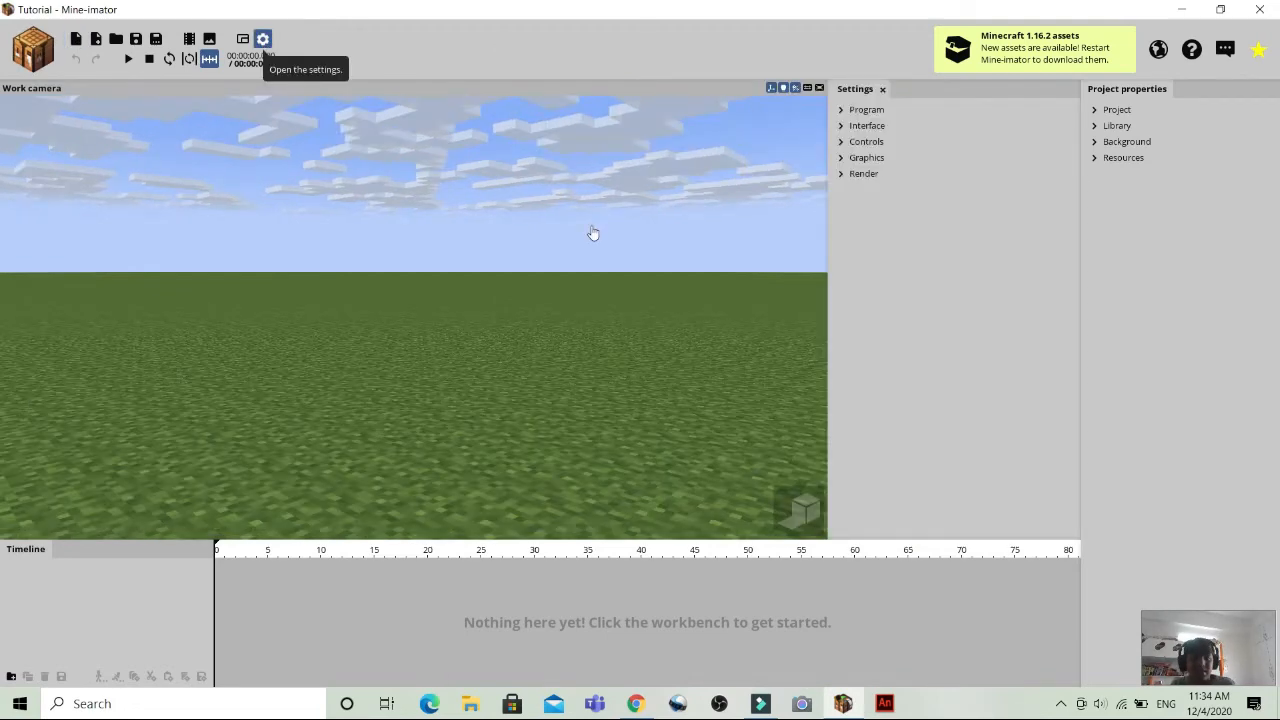
left_click(842, 111)
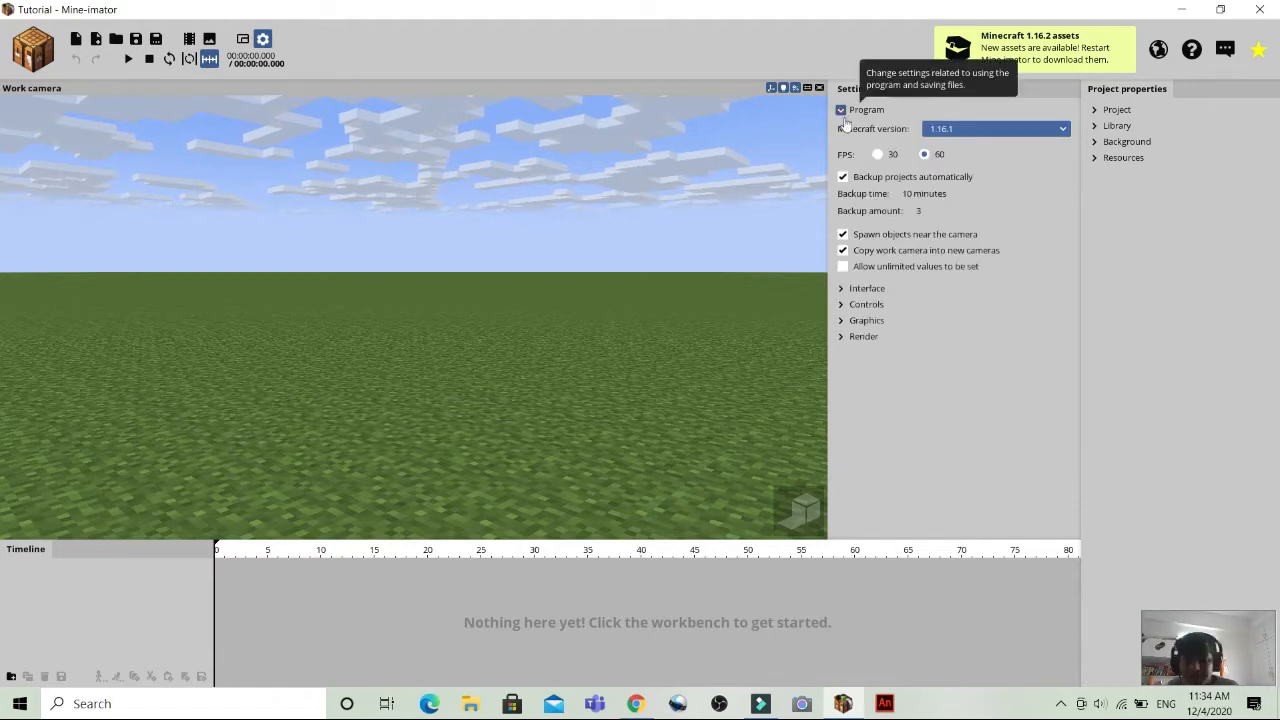
left_click(842, 110)
left_click(843, 125)
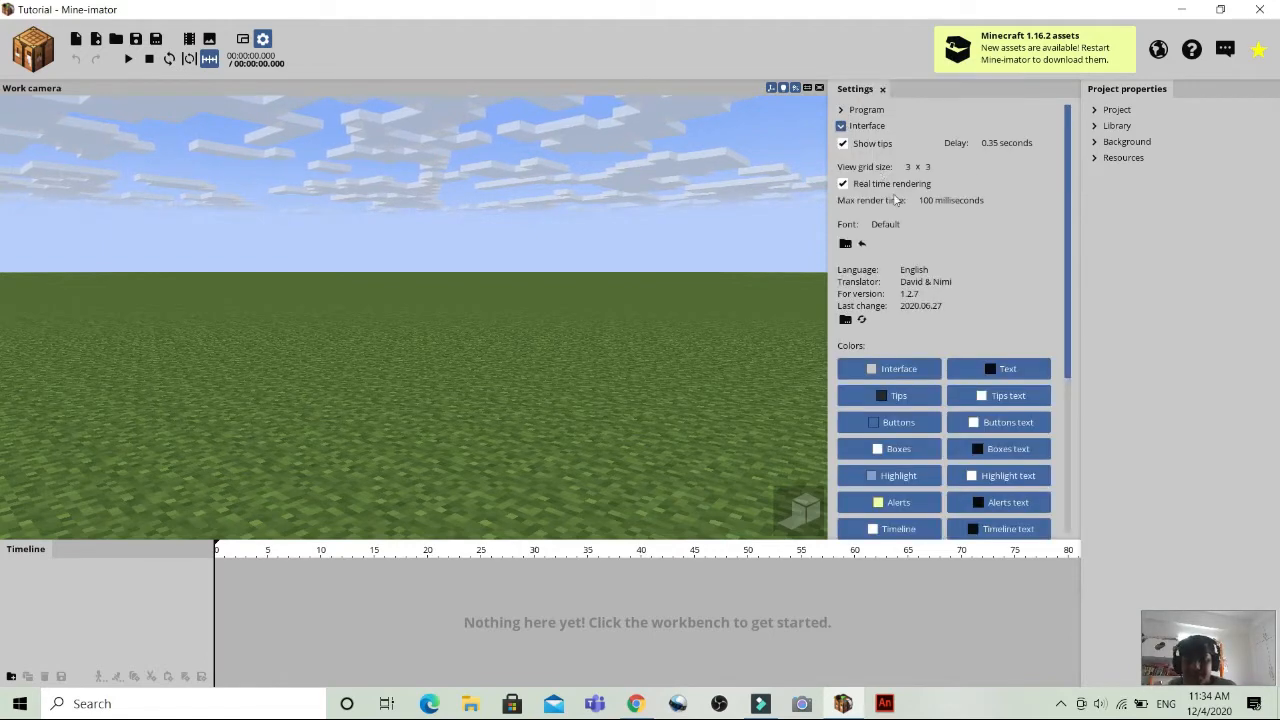
left_click(842, 126)
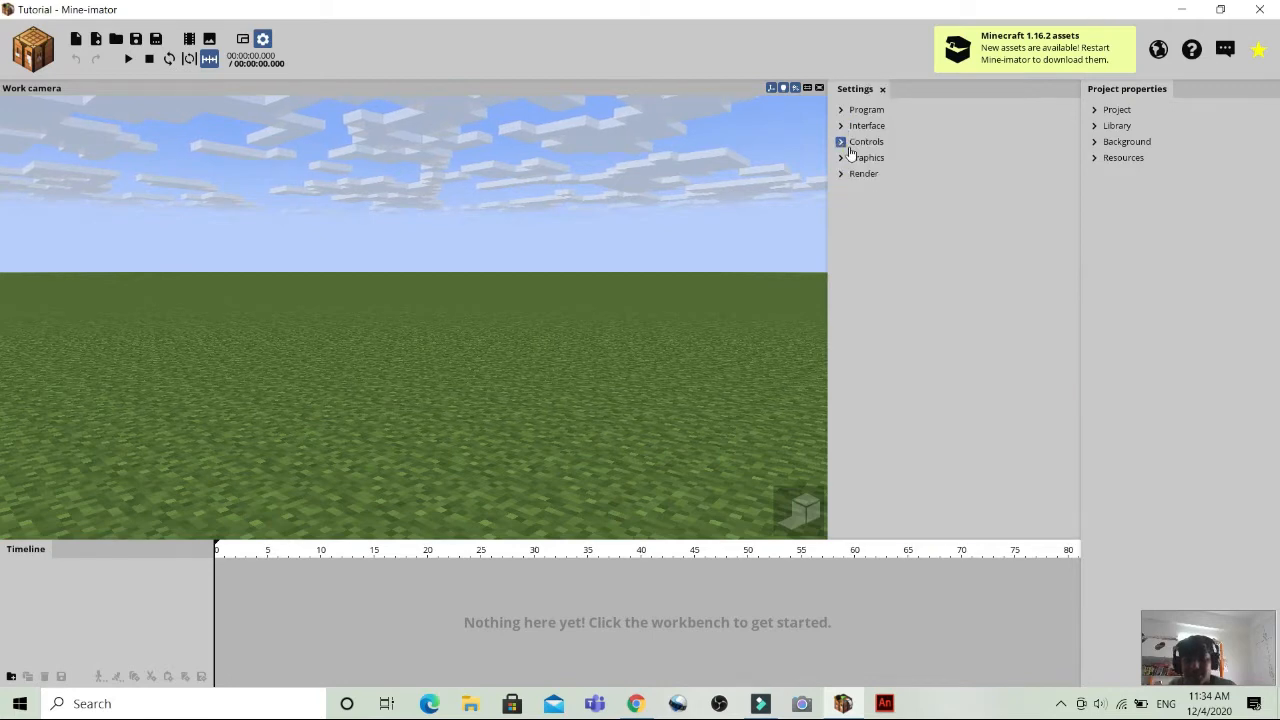
Review the interface shortcuts and camera controls in the Controls settings.
left_click(842, 141)
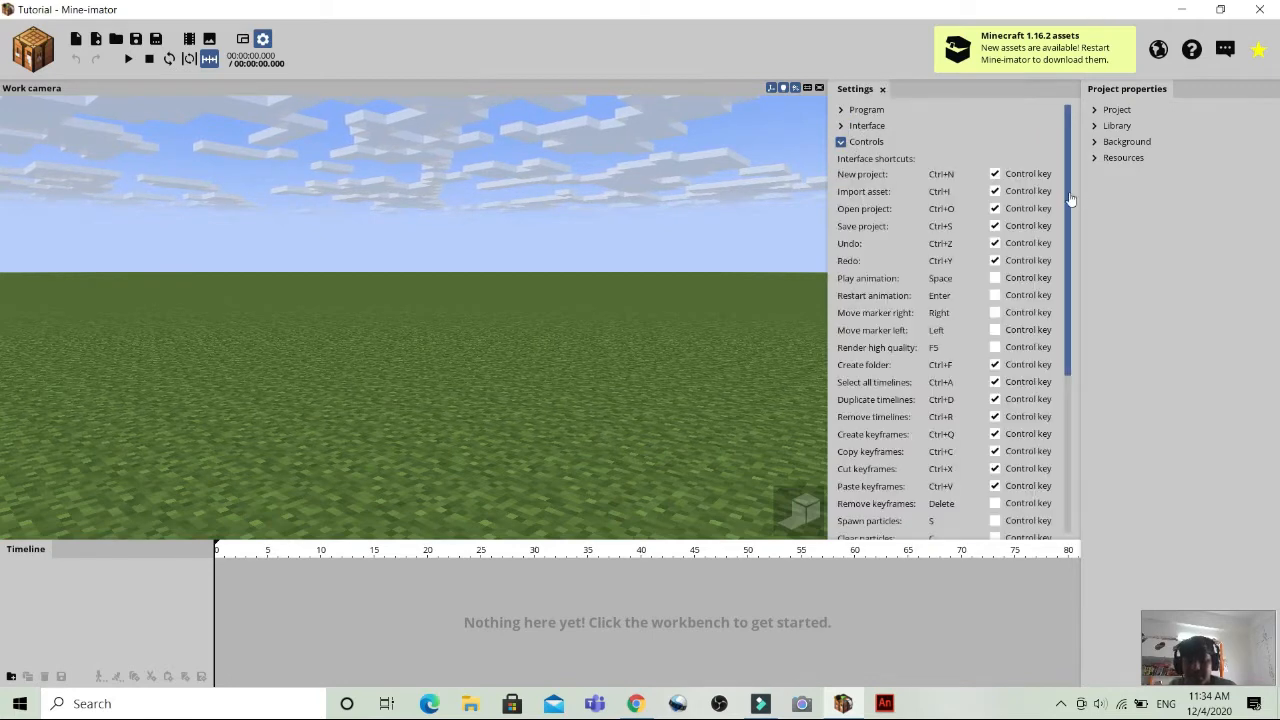
left_click_drag(1070, 199, 1087, 381)
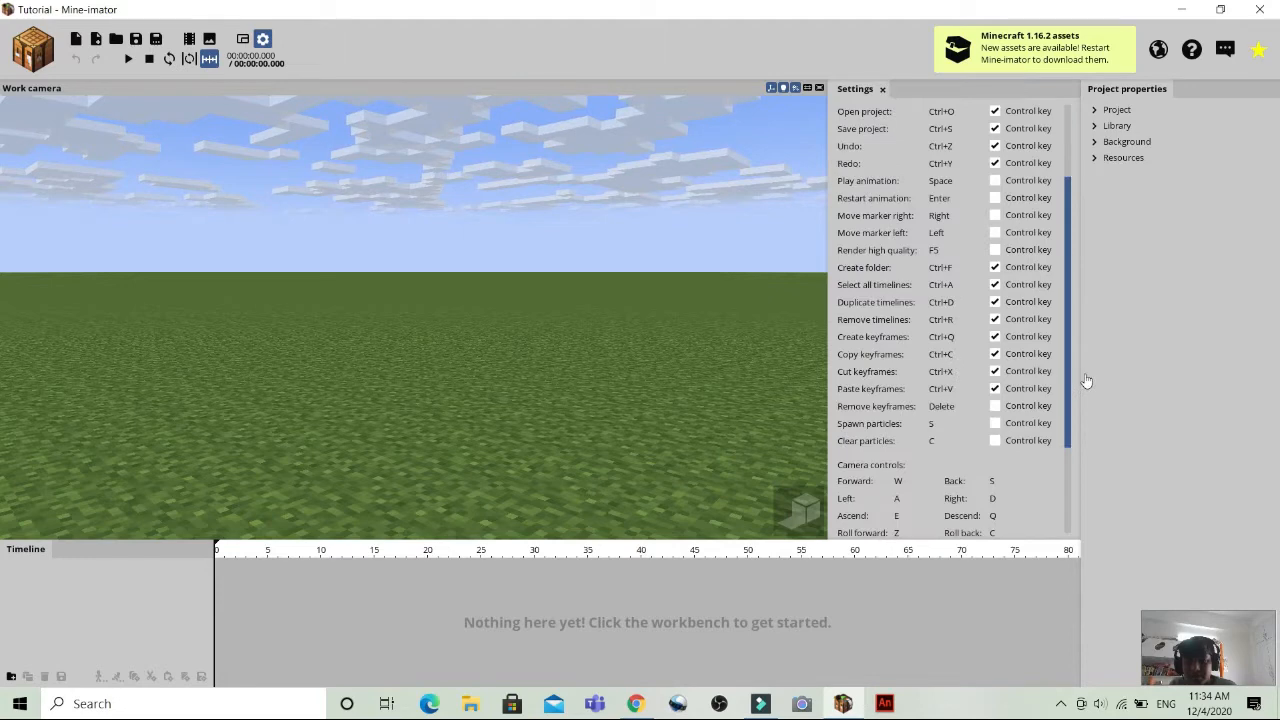
scroll(1086, 378, "down", 3)
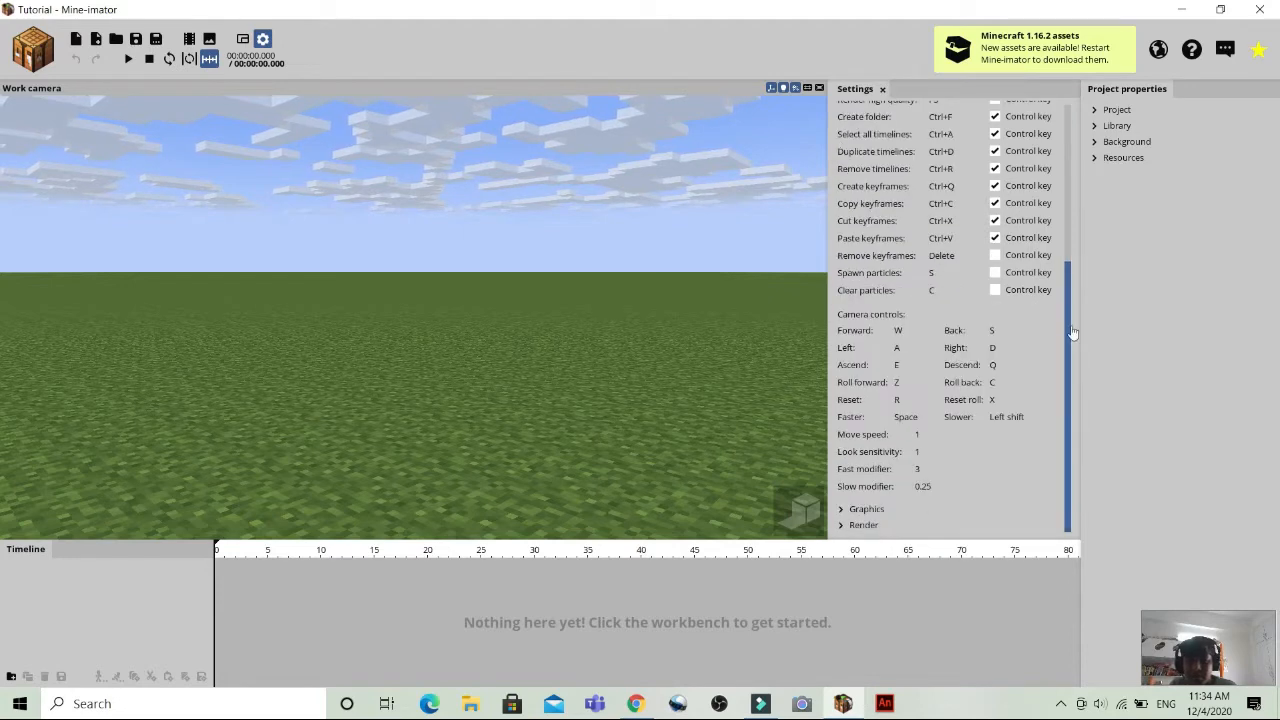
scroll(872, 147, "up", 5)
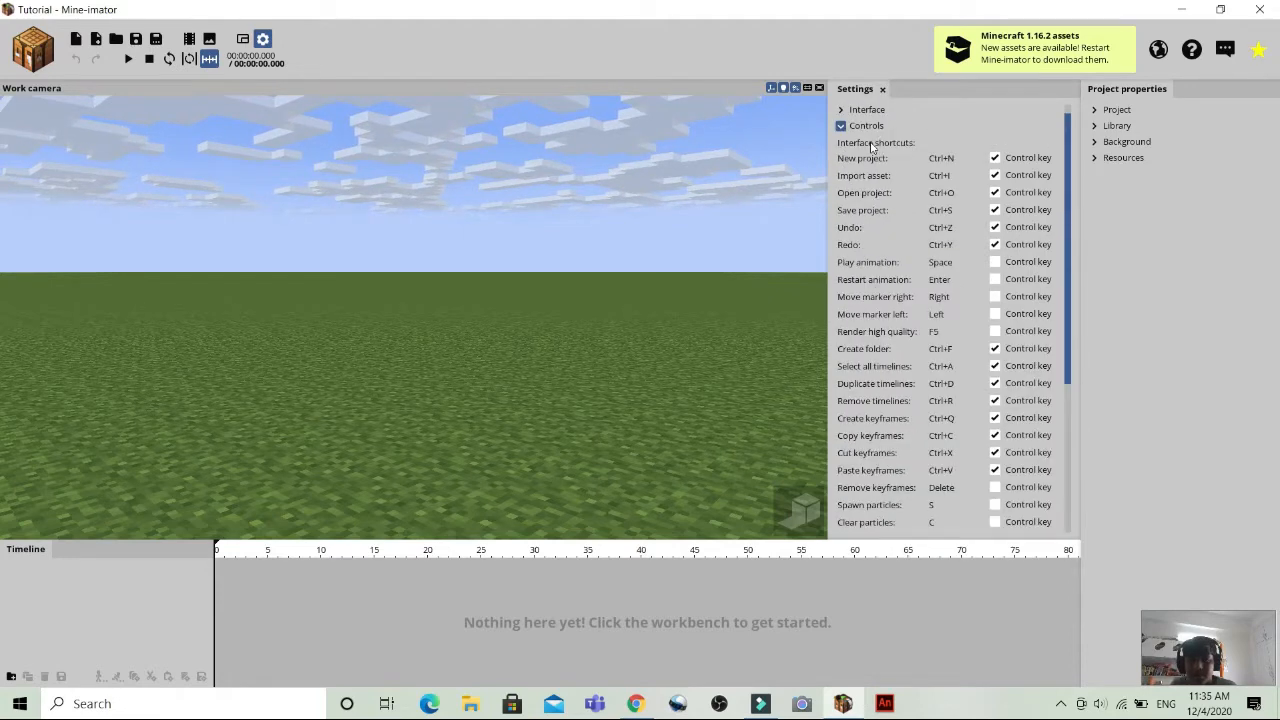
left_click(845, 126)
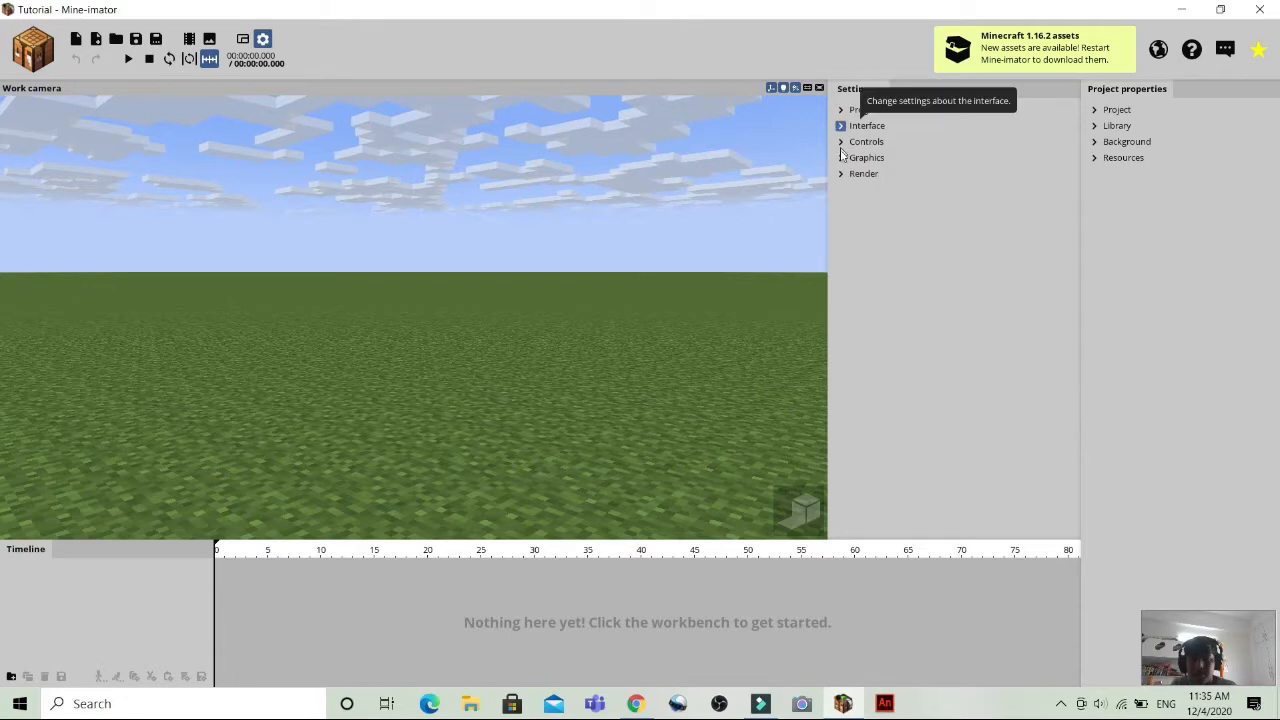
Review the Graphics and Render settings and close the settings.
left_click(842, 157)
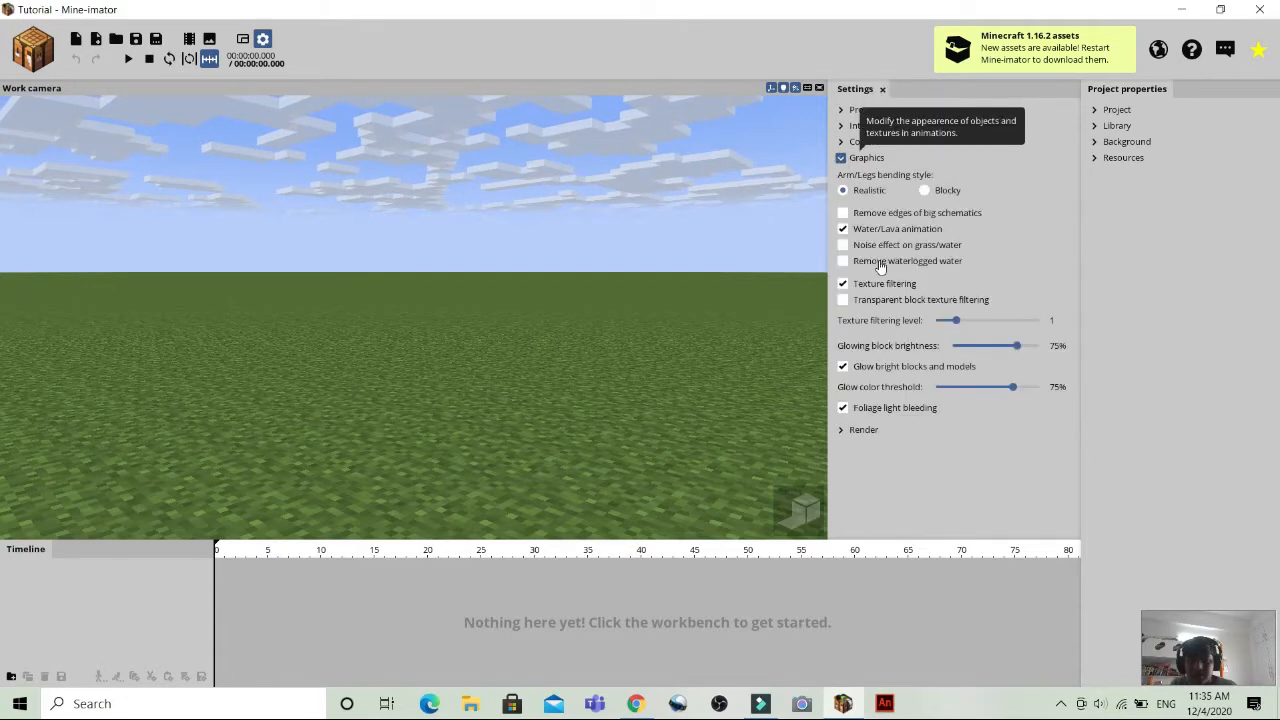
left_click(842, 160)
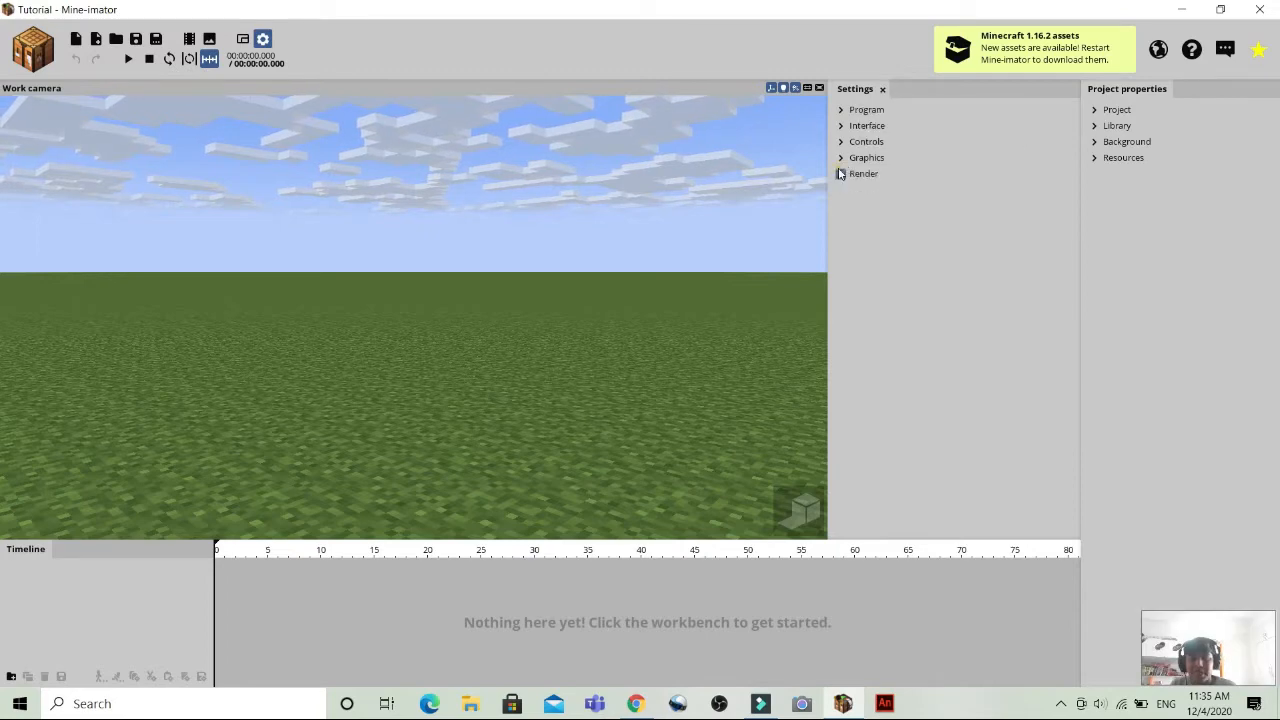
left_click(841, 174)
left_click(841, 175)
left_click(841, 175)
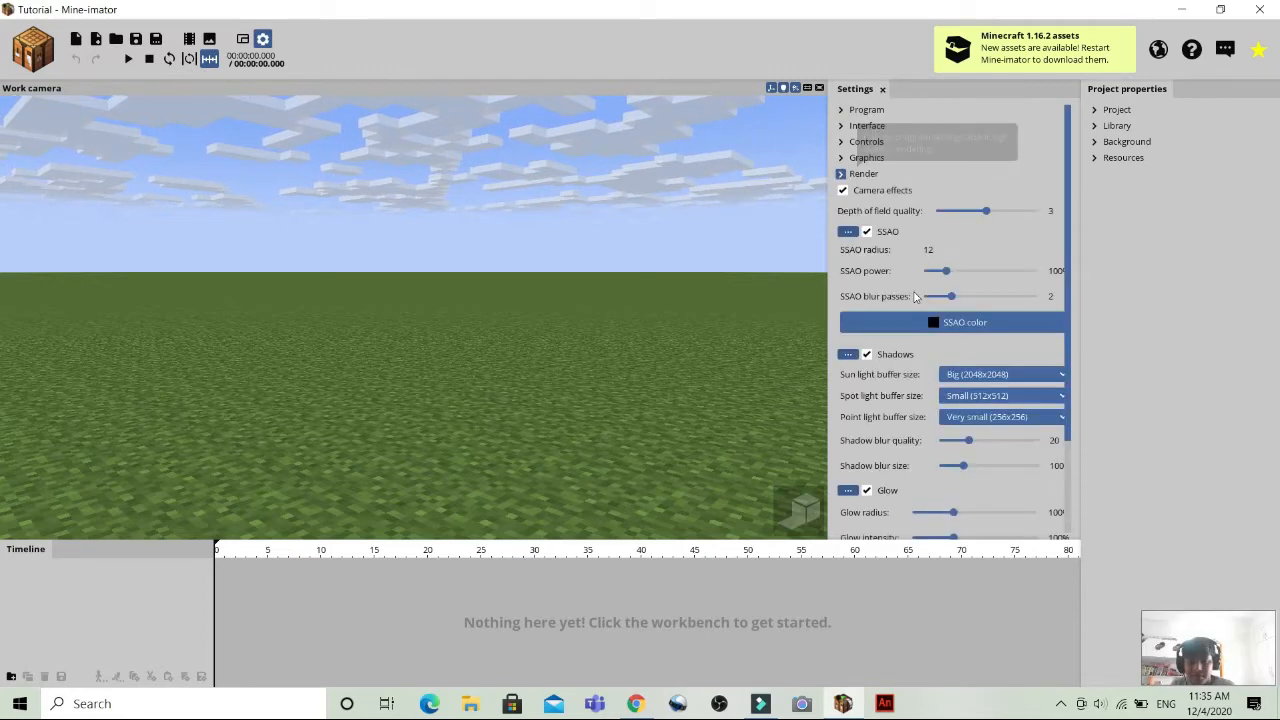
left_click(842, 175)
left_click(882, 89)
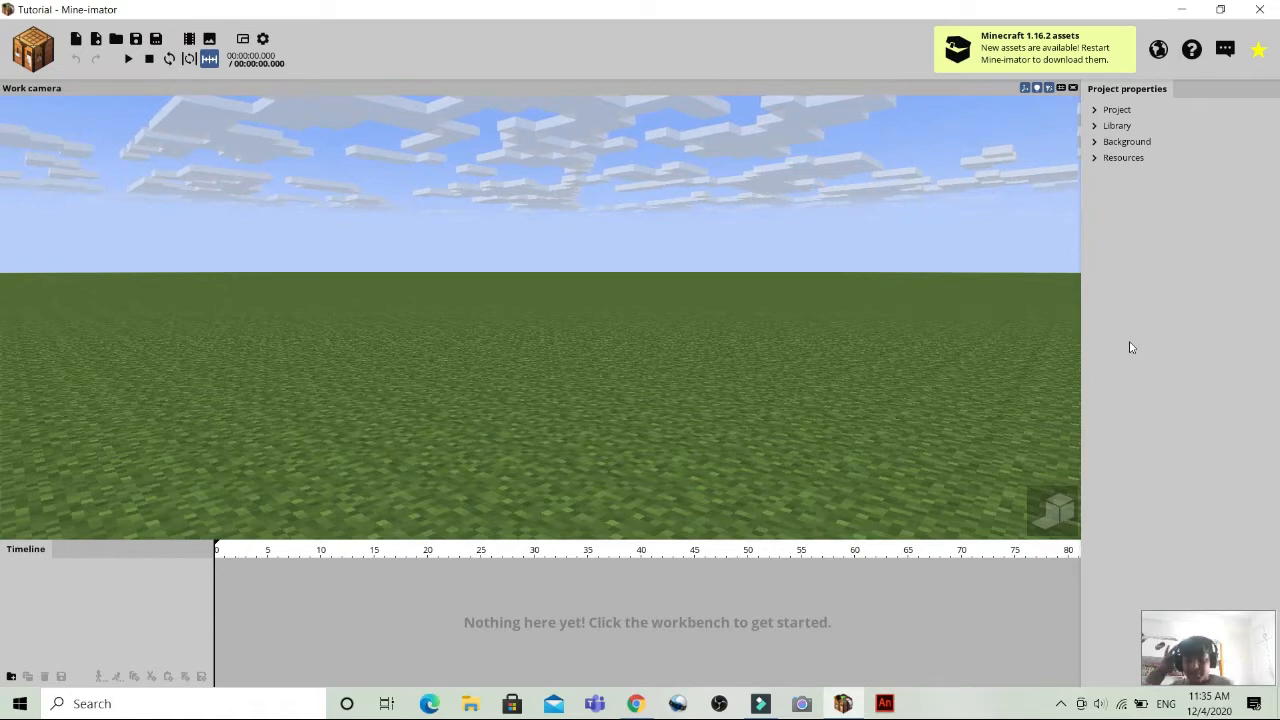
Preview the scene in high-quality rendering and return the work camera to normal display.
left_click(1050, 508)
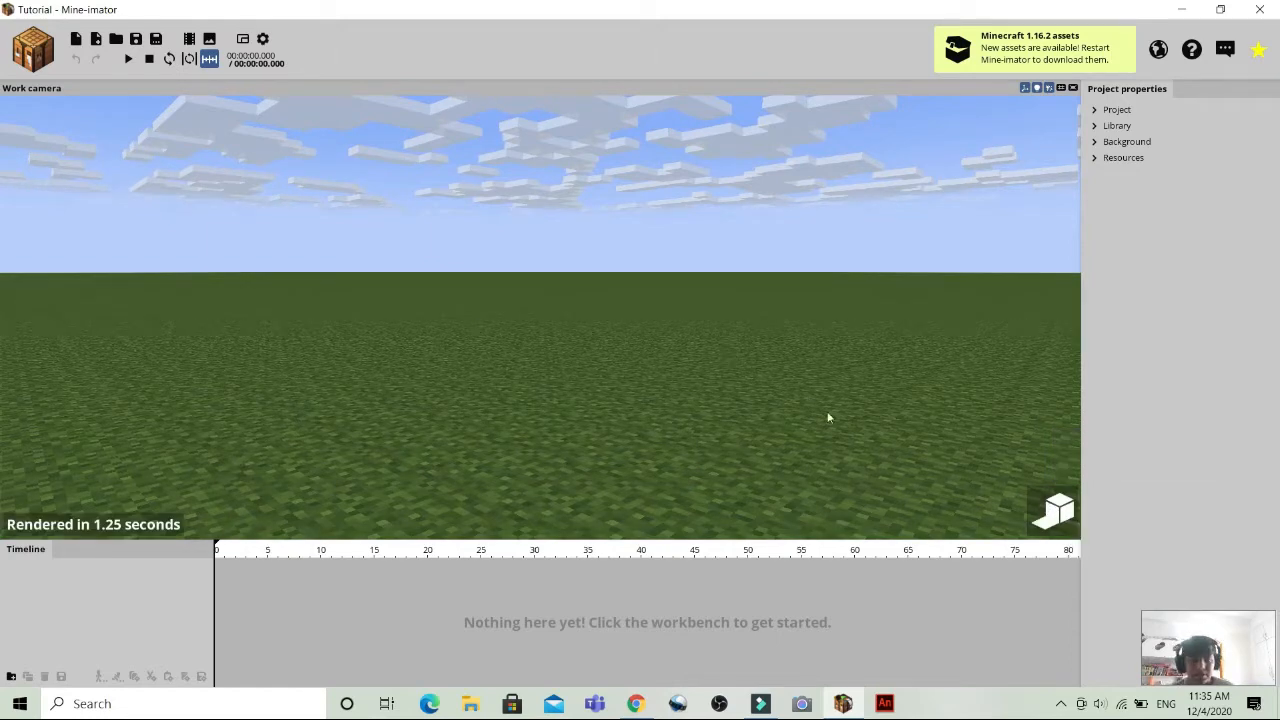
left_click(1055, 511)
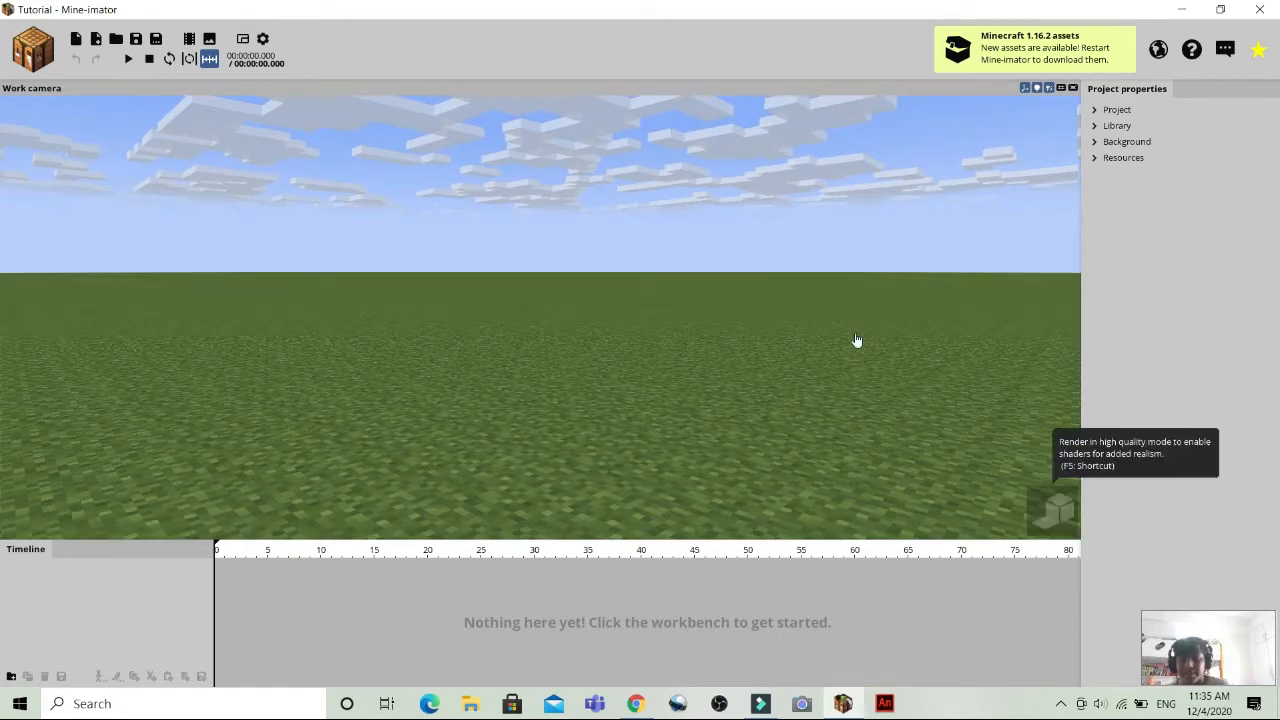
Open the workbench's character options and compare the human model's Alex and Steve variants, leaving Steve selected.
left_click(40, 58)
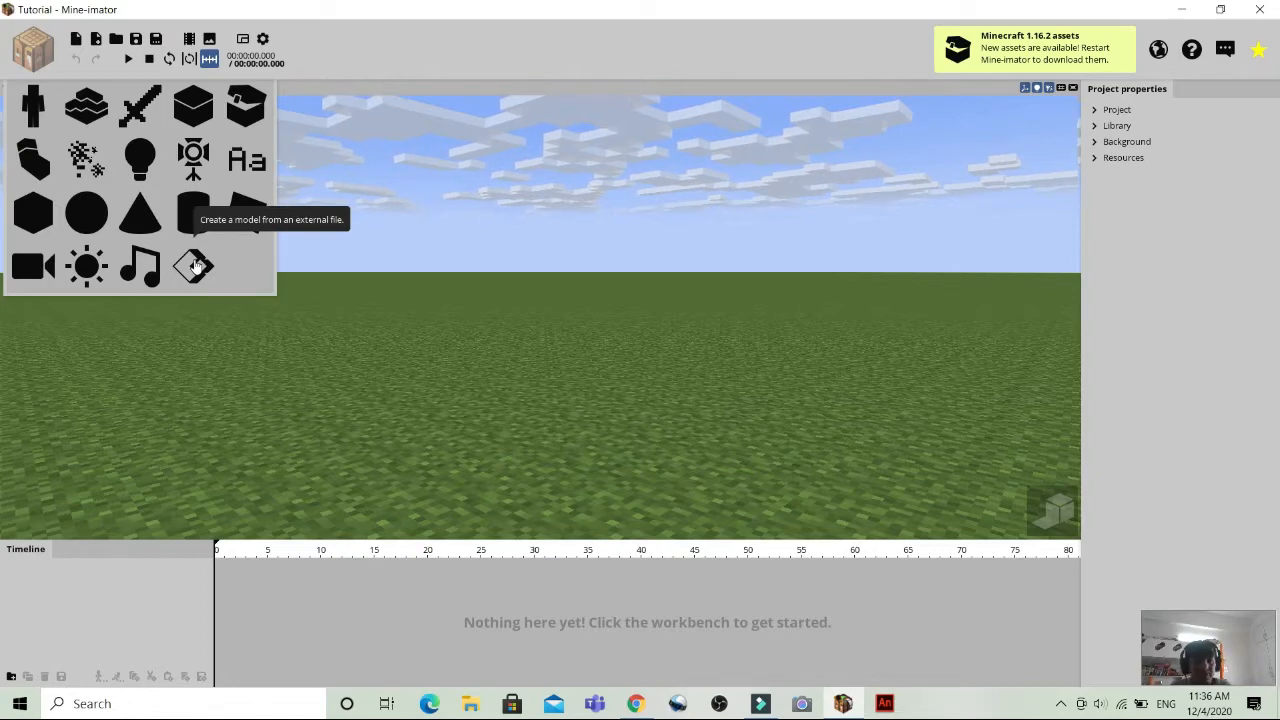
left_click(37, 115)
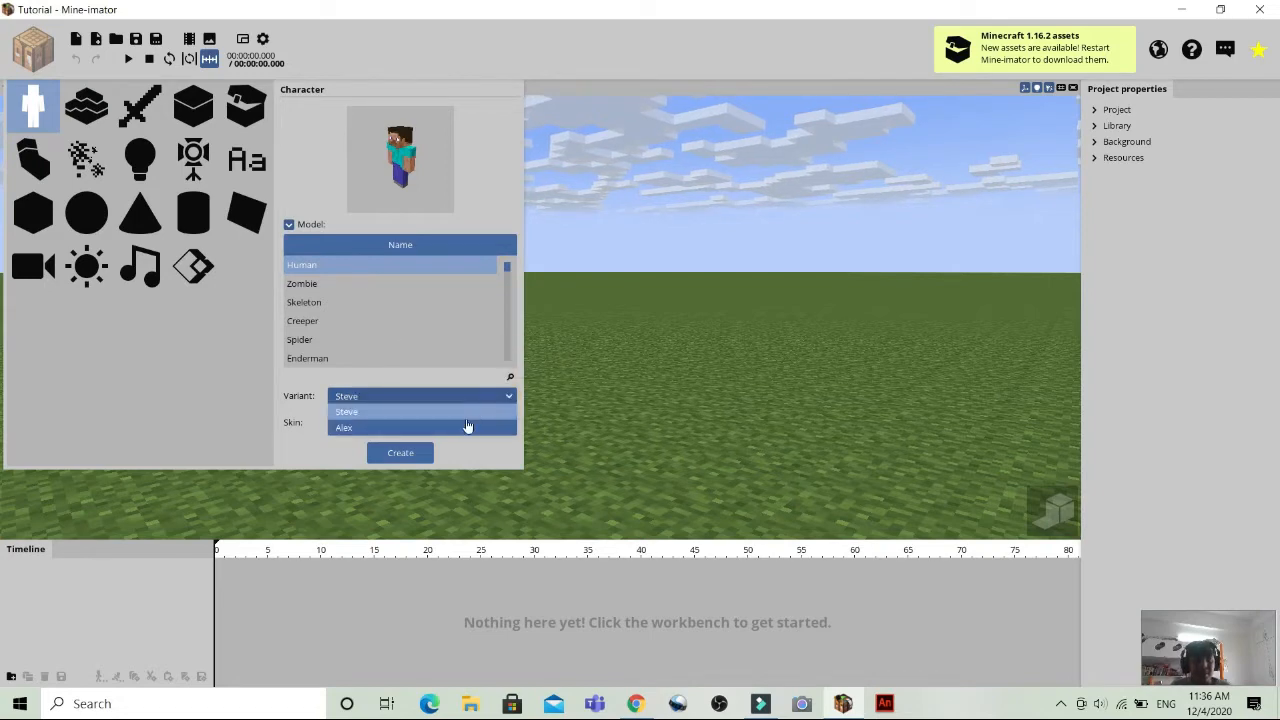
left_click(484, 428)
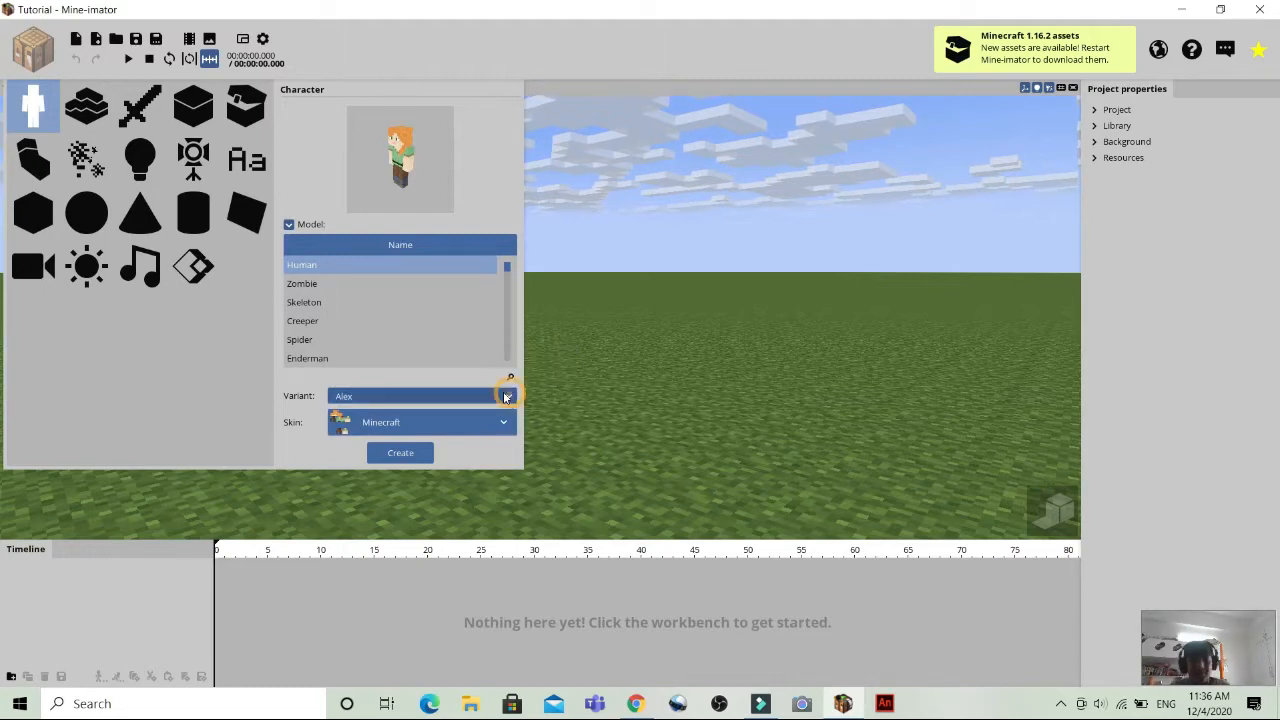
left_click(508, 397)
left_click(461, 411)
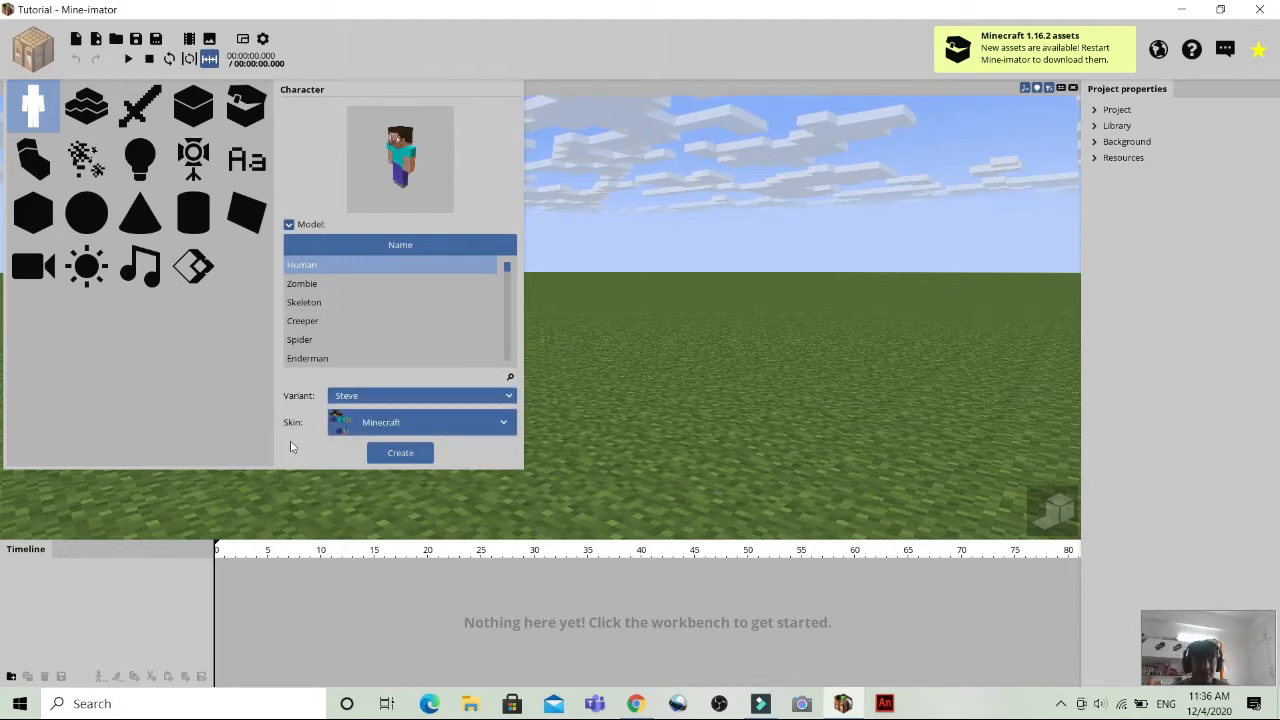
Preview the Zombie, Skeleton, Creeper, Spider, Enderman, Chicken and Cow character models.
left_click(399, 285)
left_click(366, 302)
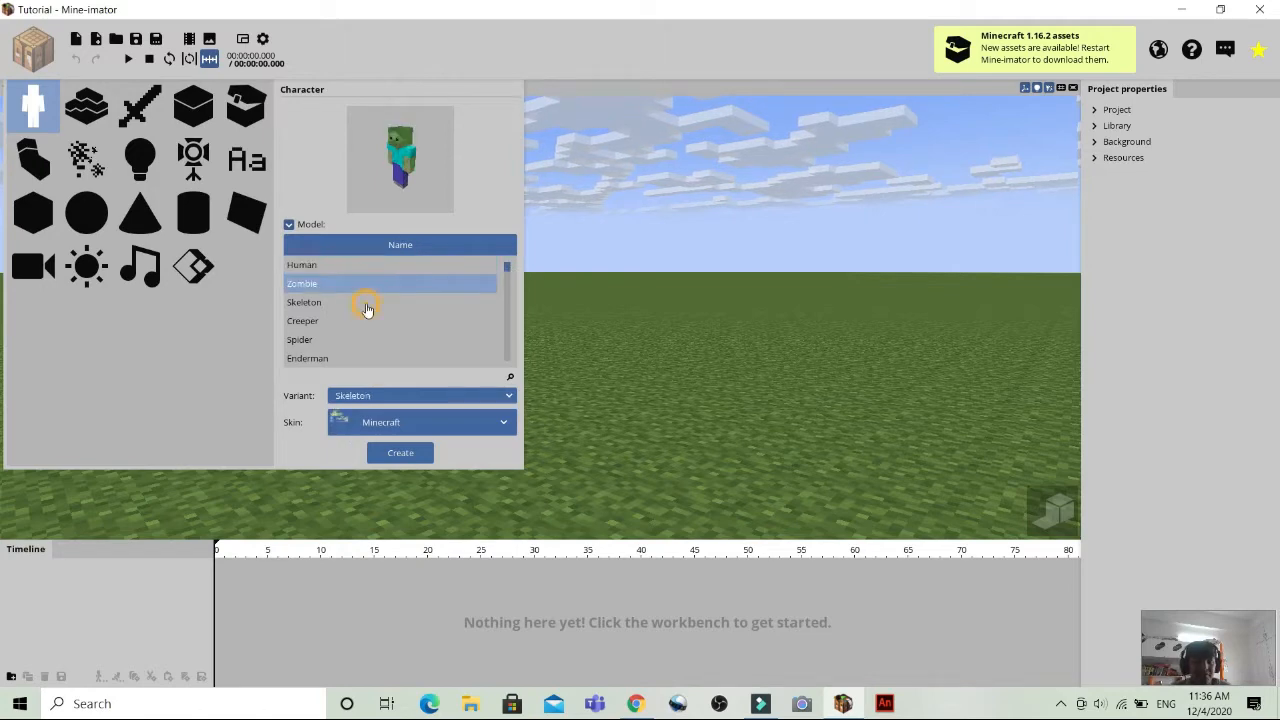
left_click(338, 321)
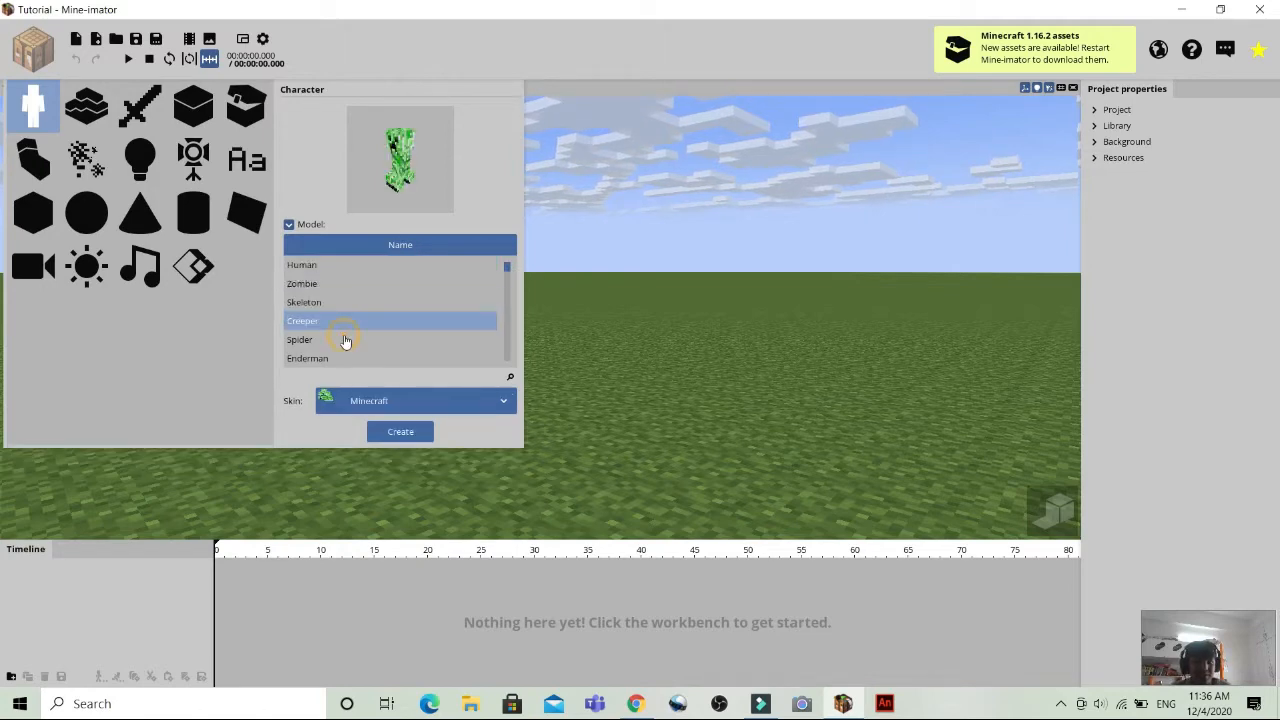
left_click(343, 340)
left_click(370, 357)
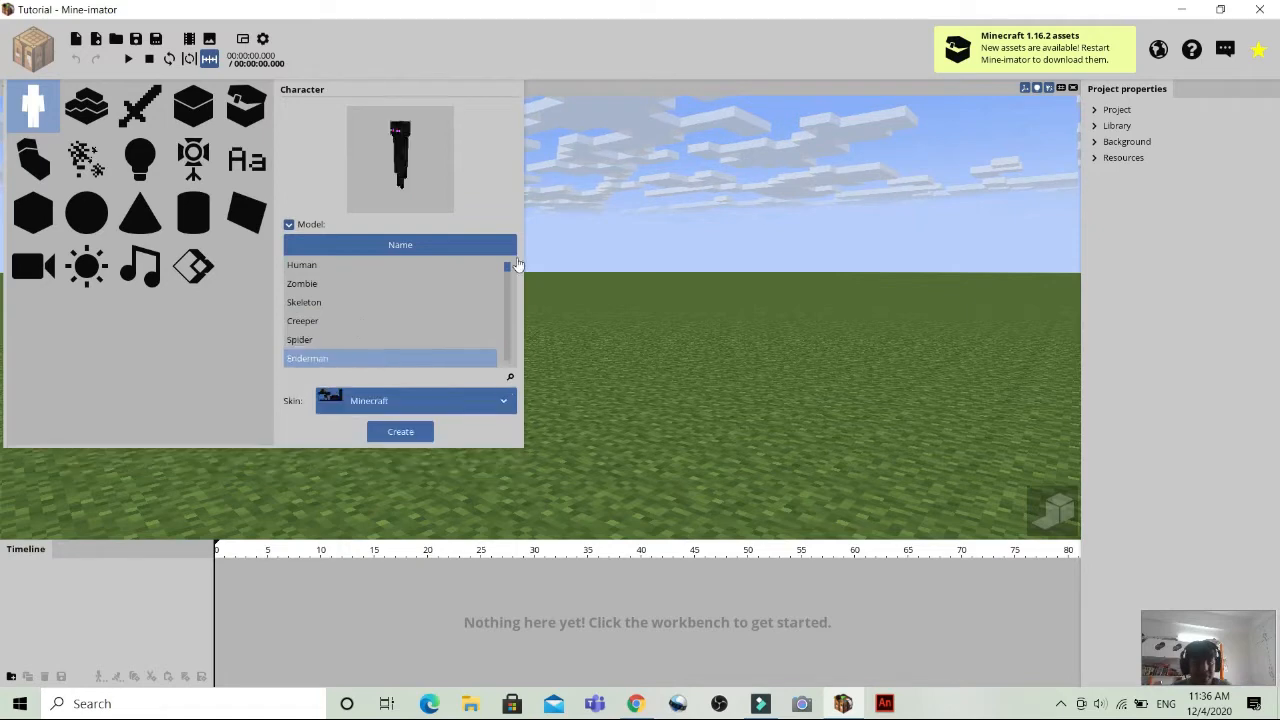
left_click_drag(507, 271, 506, 277)
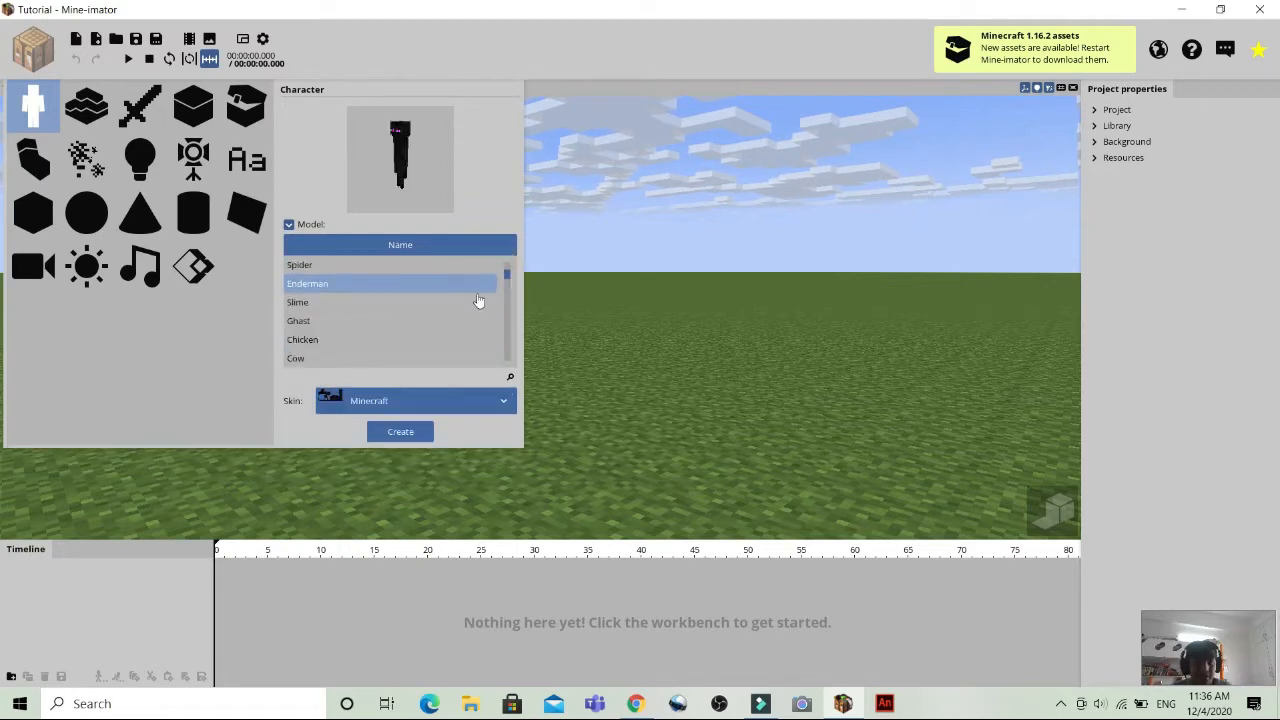
left_click(395, 339)
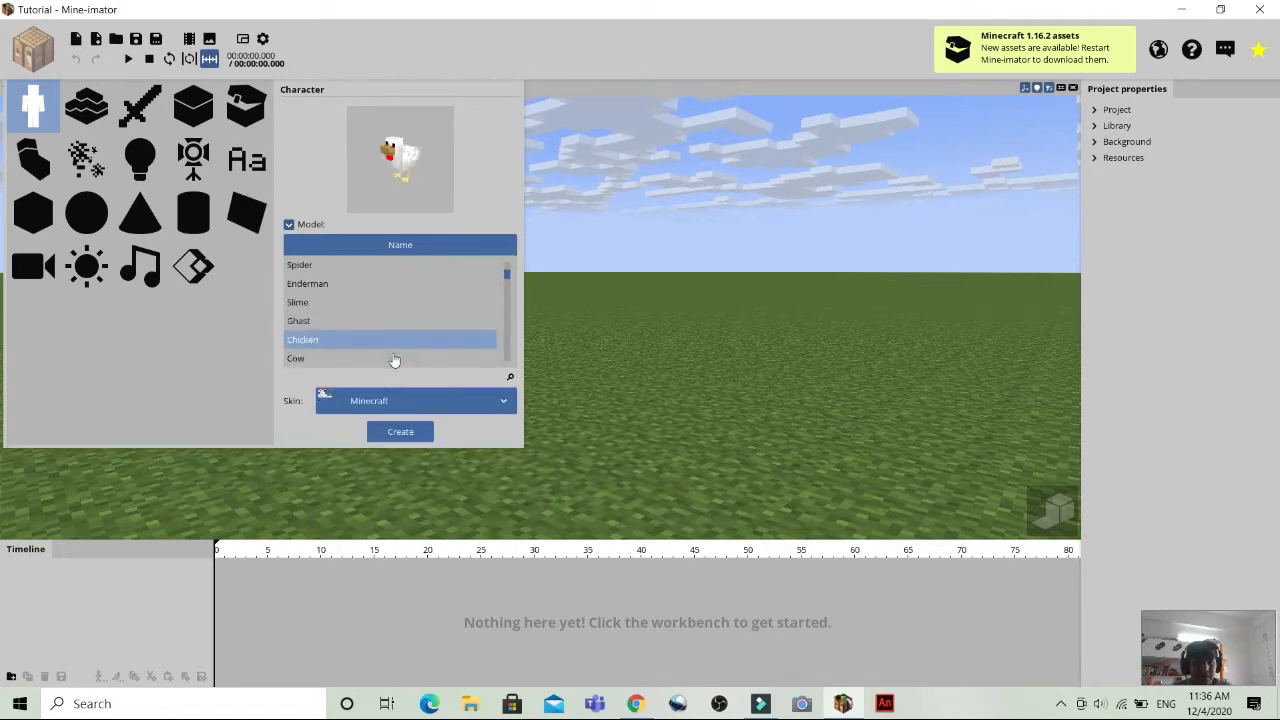
left_click(395, 358)
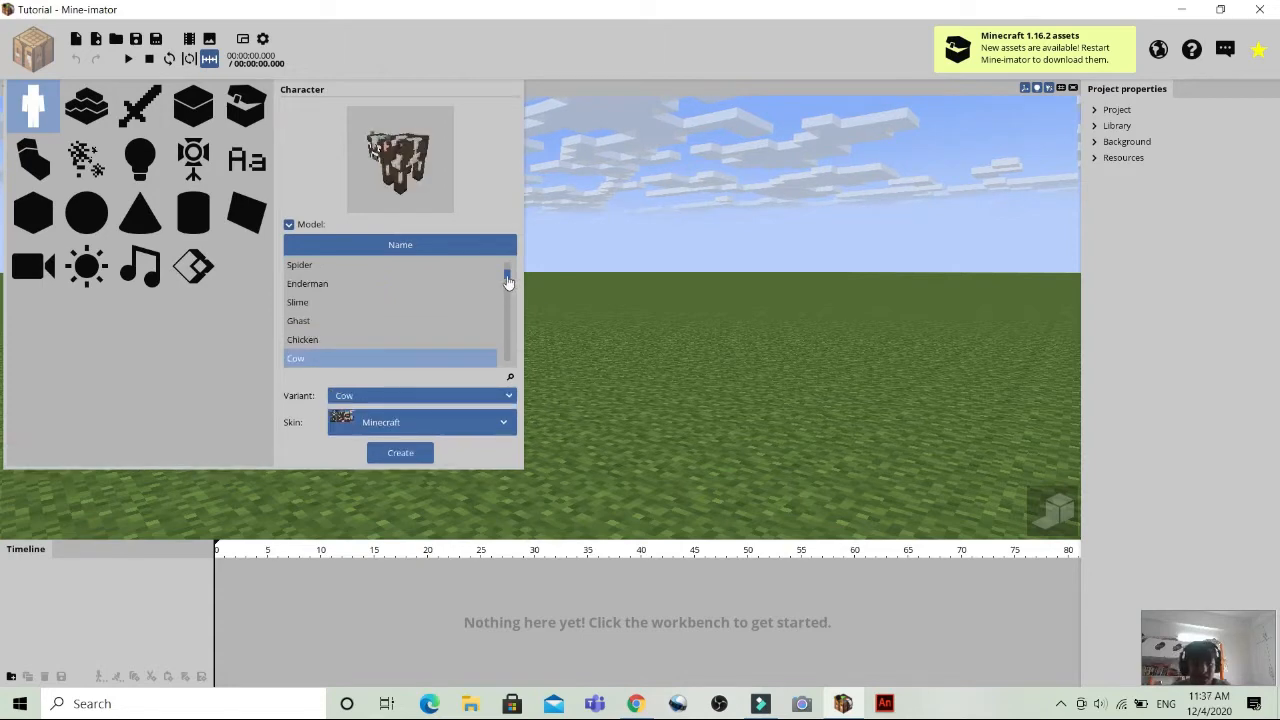
Preview the Polar Bear, Parrot, Wolf, Cat, Squid and Horse models further down the character list.
left_click_drag(507, 282, 508, 298)
scroll(508, 298, "down", 2)
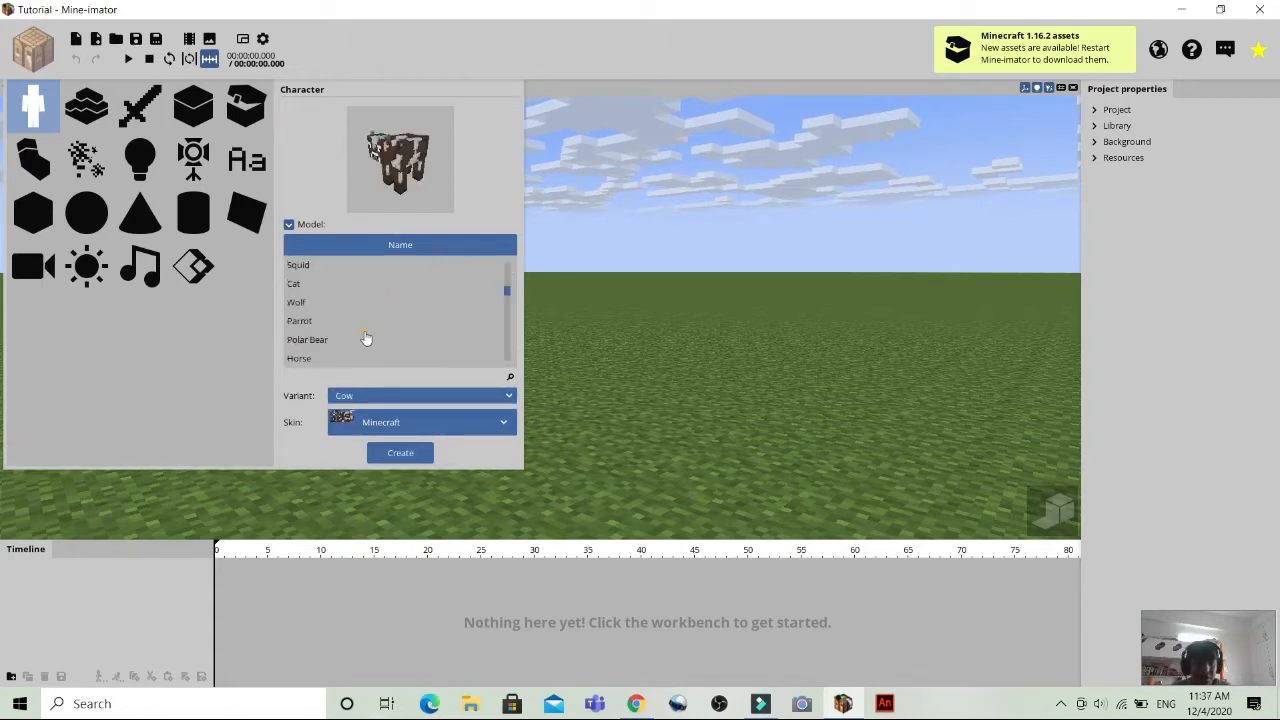
left_click(366, 340)
left_click(357, 327)
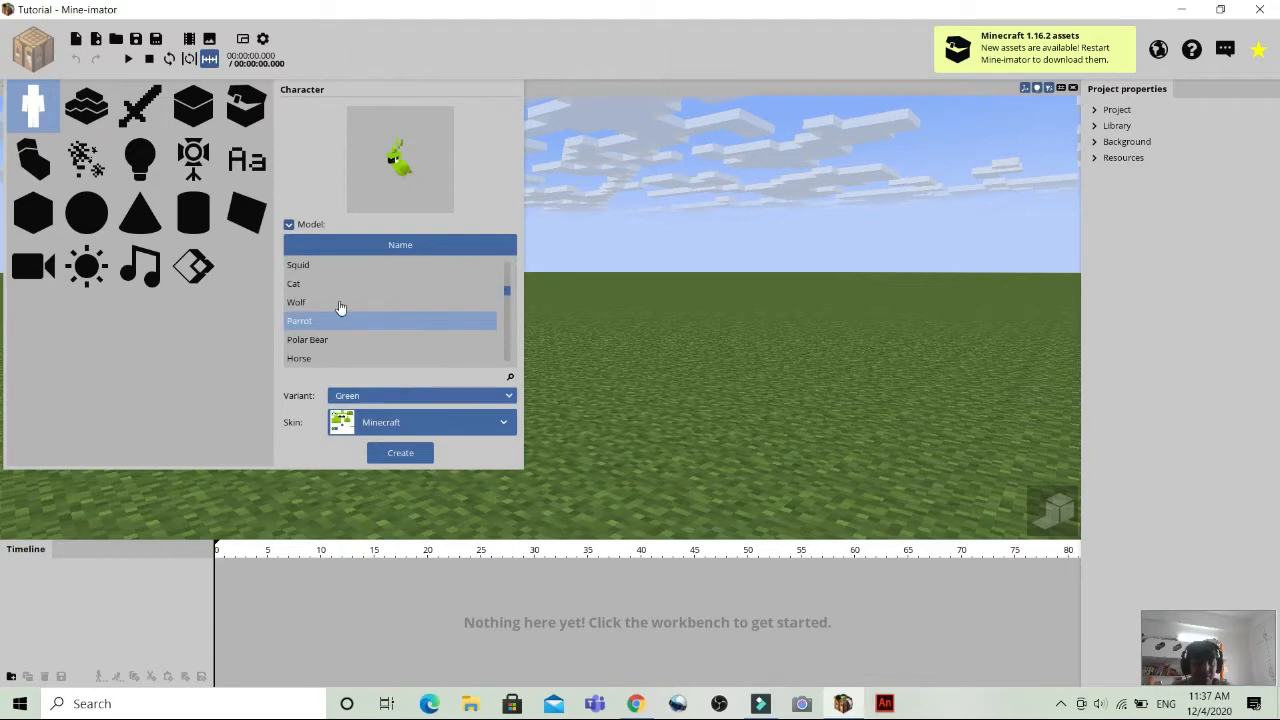
left_click(328, 300)
left_click(321, 285)
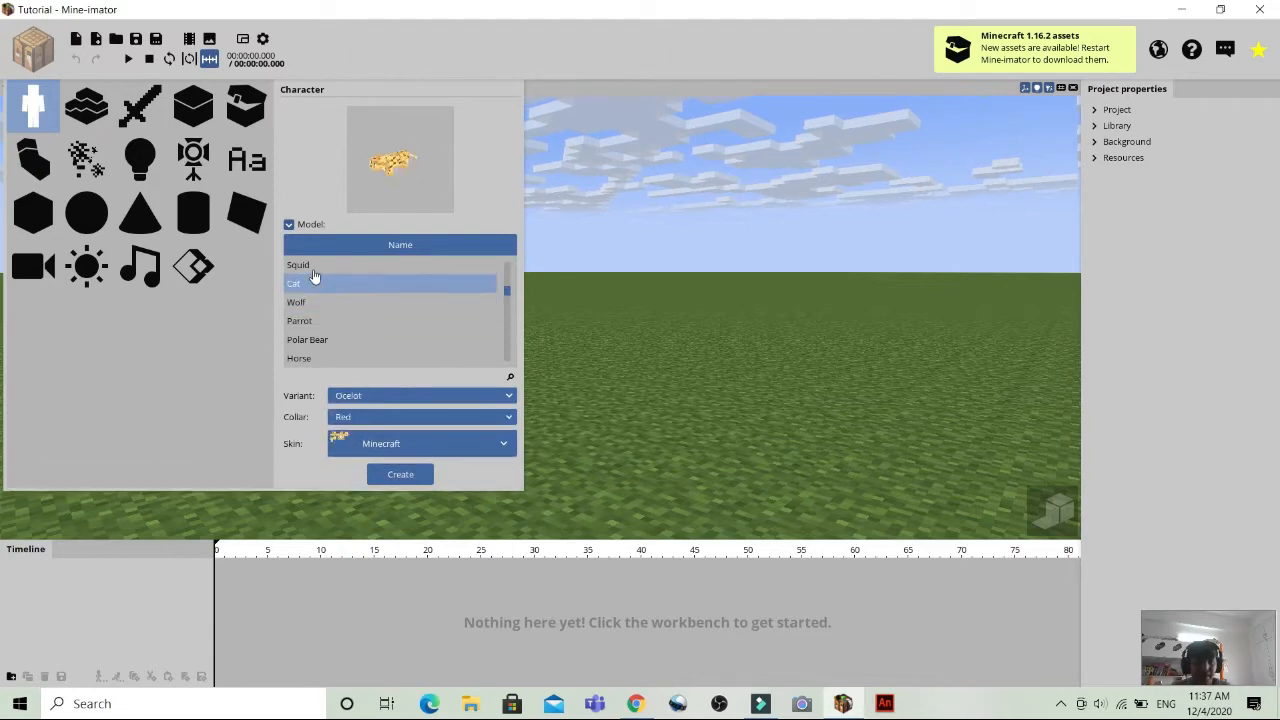
left_click(315, 266)
left_click(331, 341)
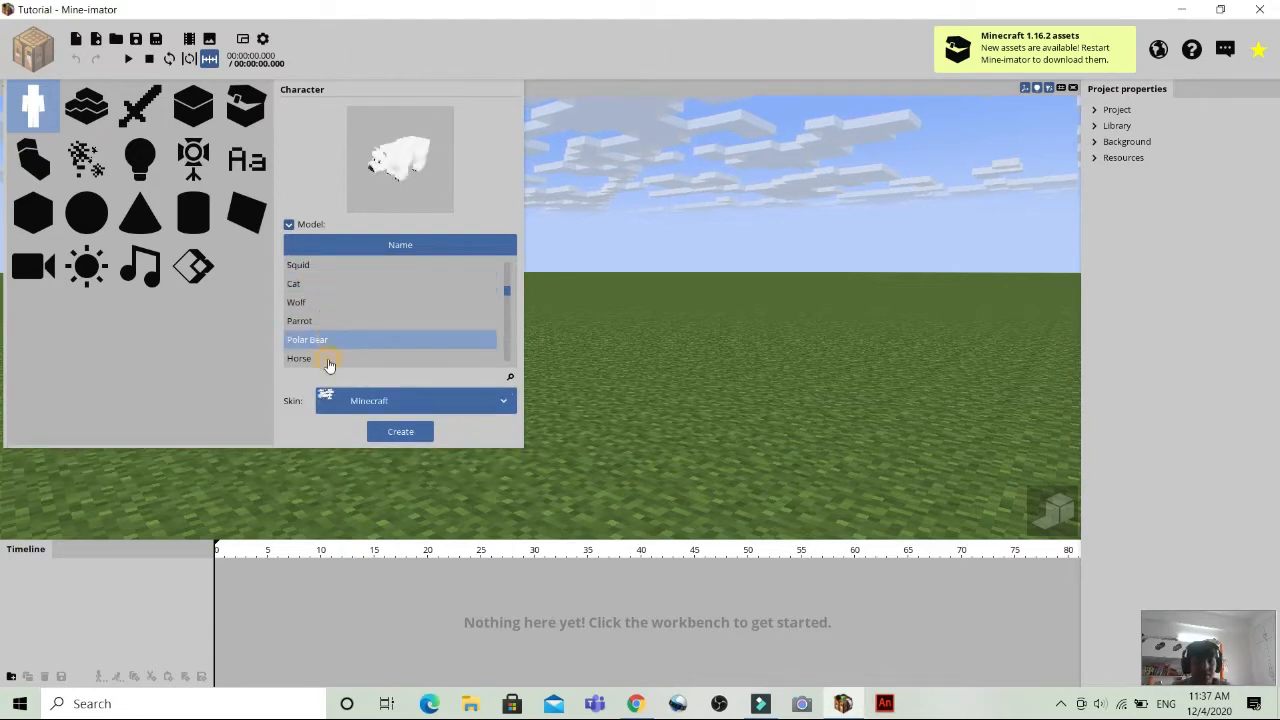
left_click(330, 359)
left_click(379, 324)
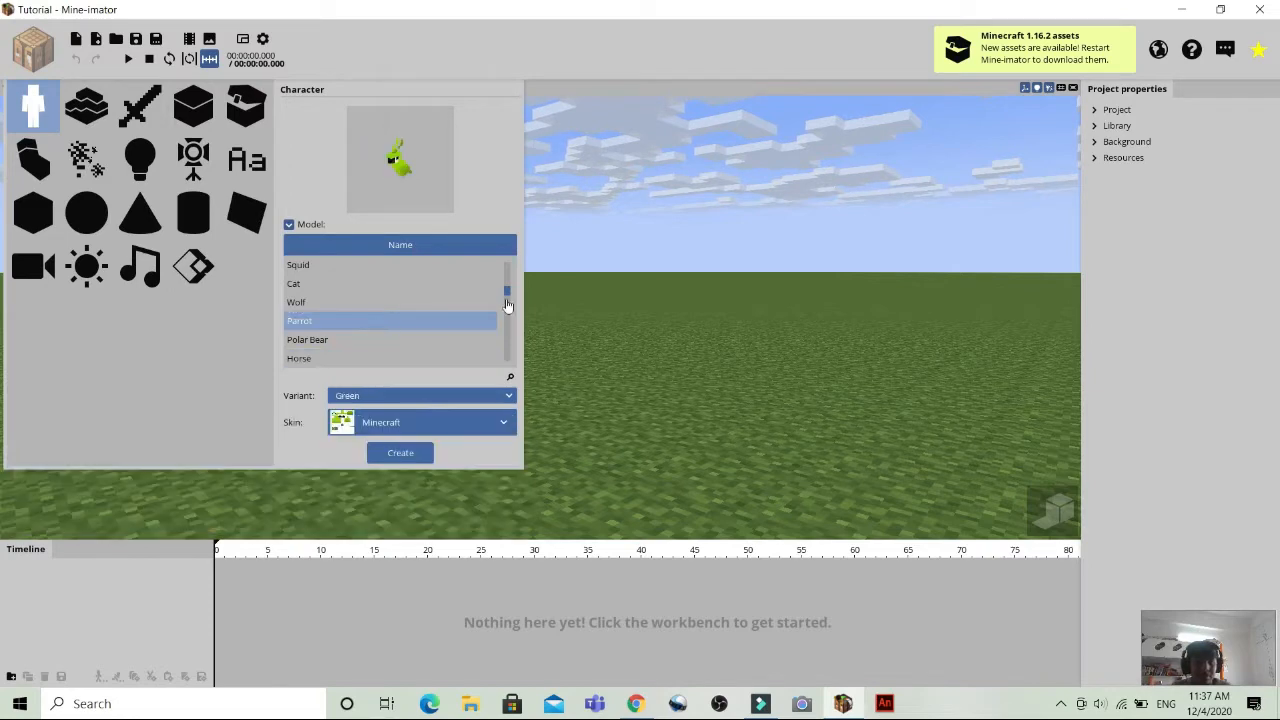
Search the character model list for Pig and preview the pig model.
left_click_drag(510, 294, 508, 264)
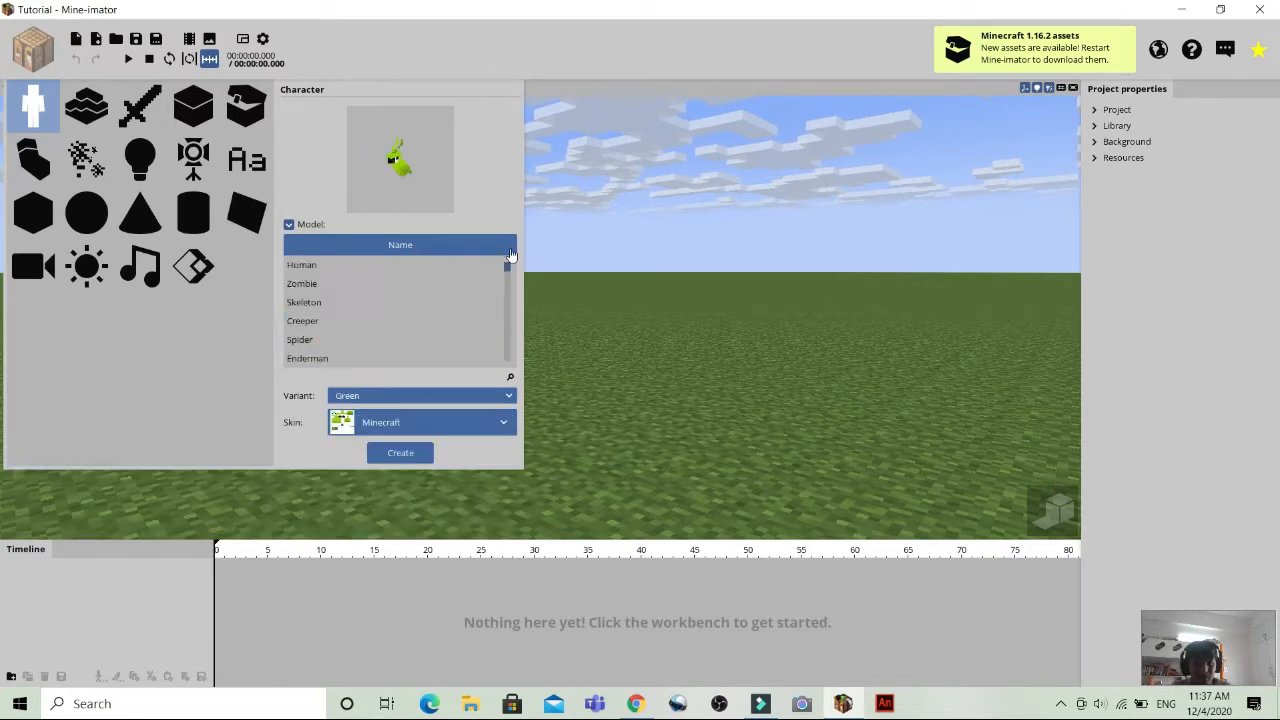
left_click(510, 380)
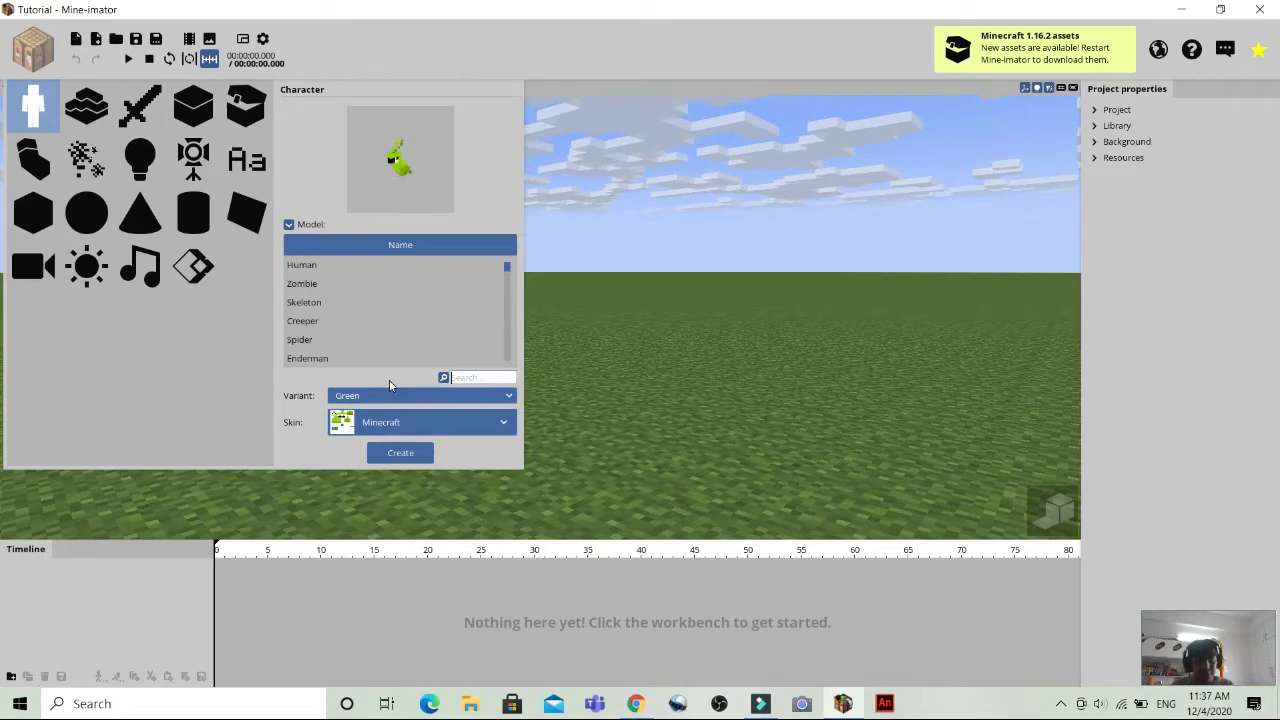
type("Pig")
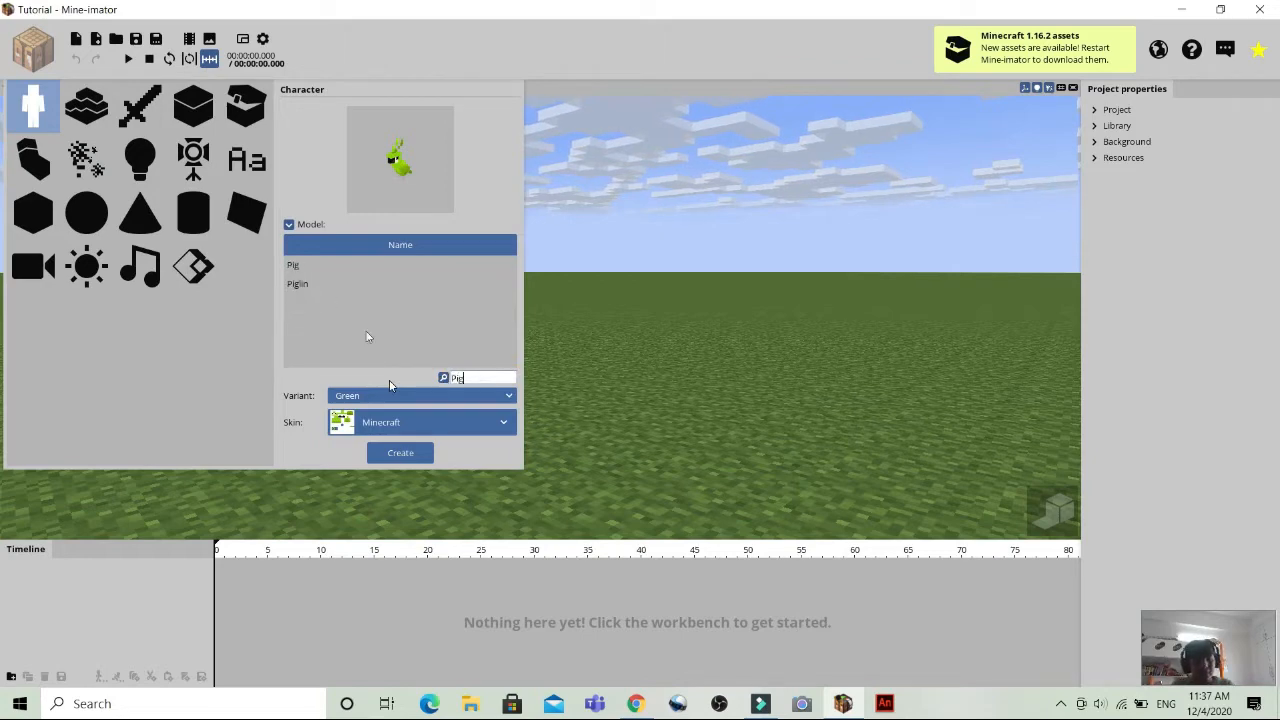
left_click(318, 266)
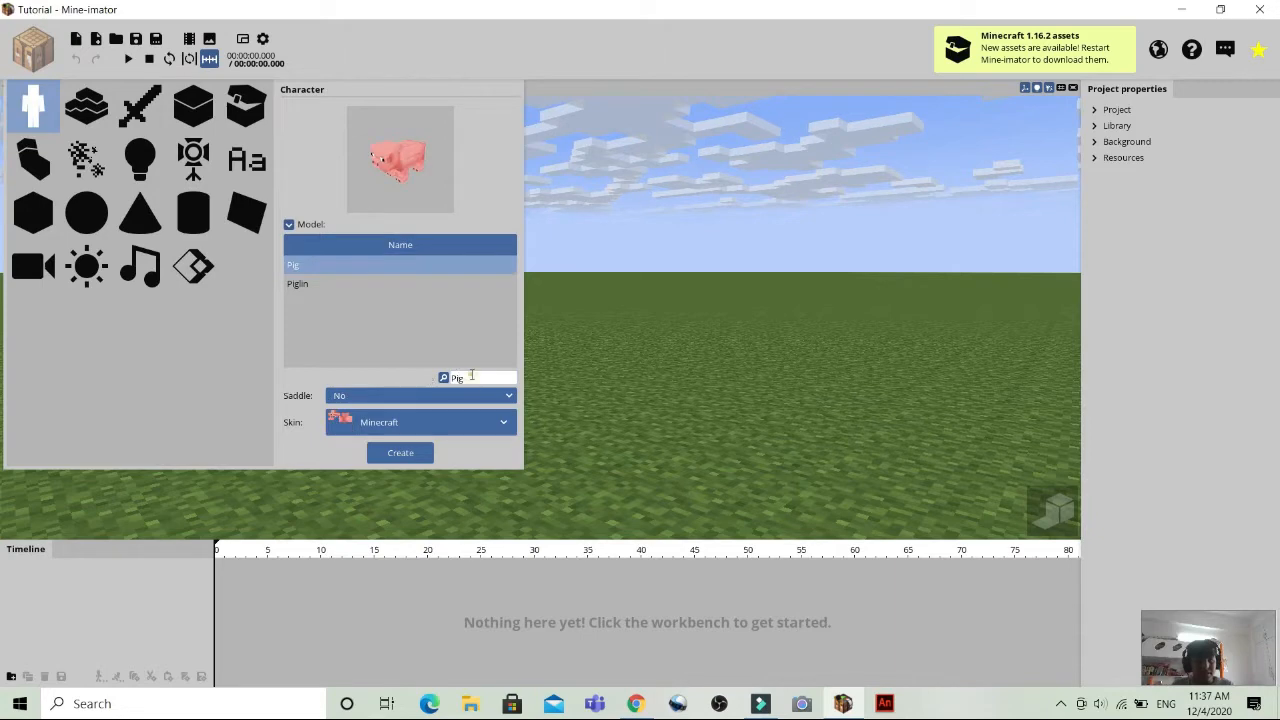
Replace the model search with Steve and clear it again.
key("BackSpace")
key("BackSpace")
key("BackSpace")
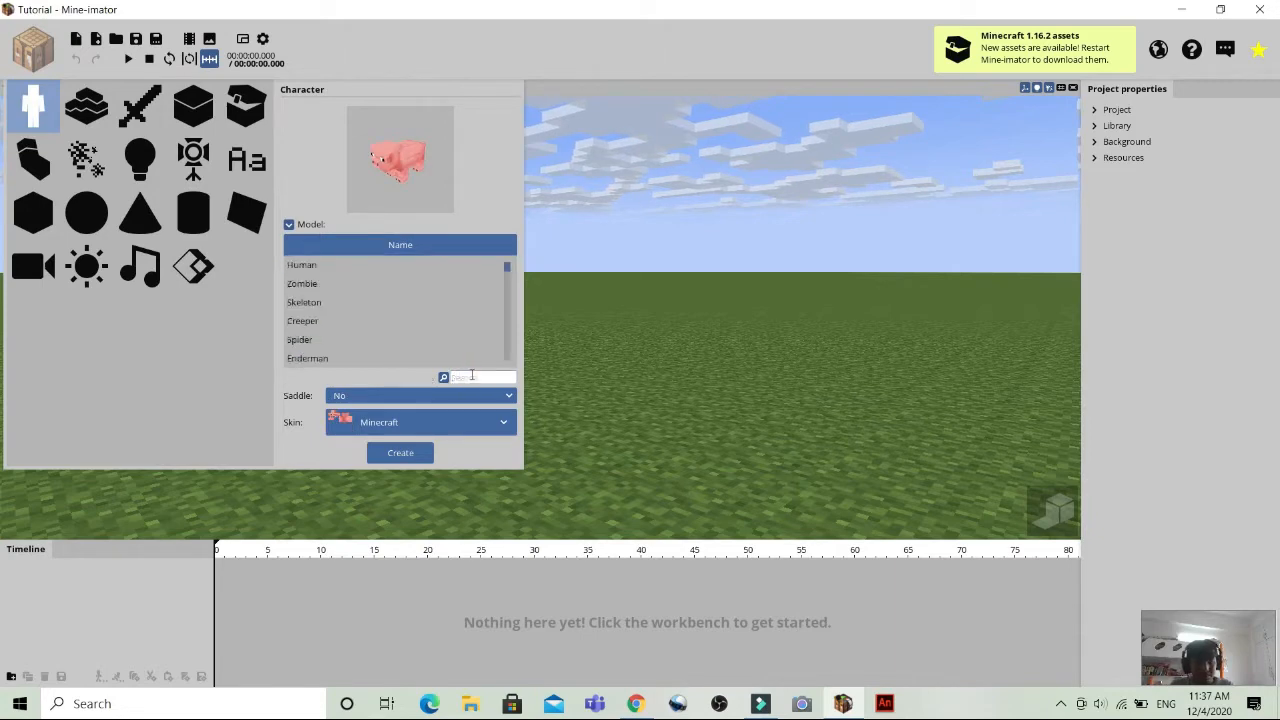
type("Steve")
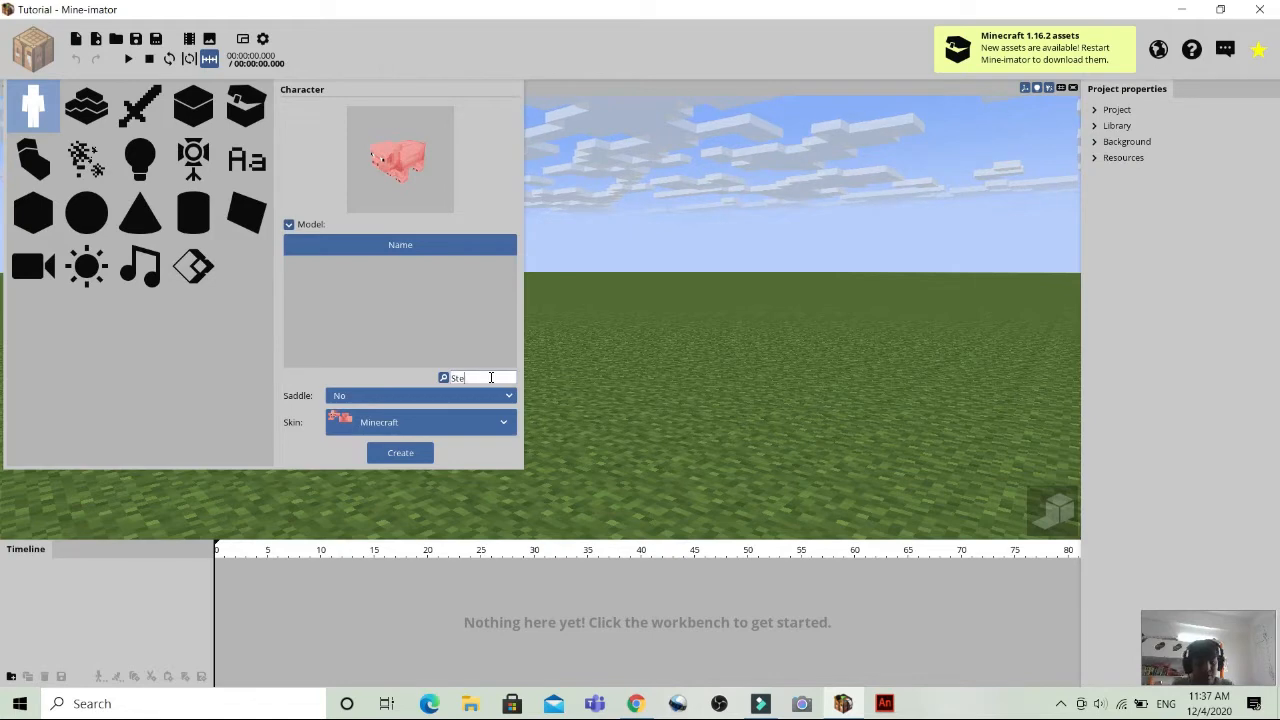
key("BackSpace")
key("BackSpace")
key("BackSpace")
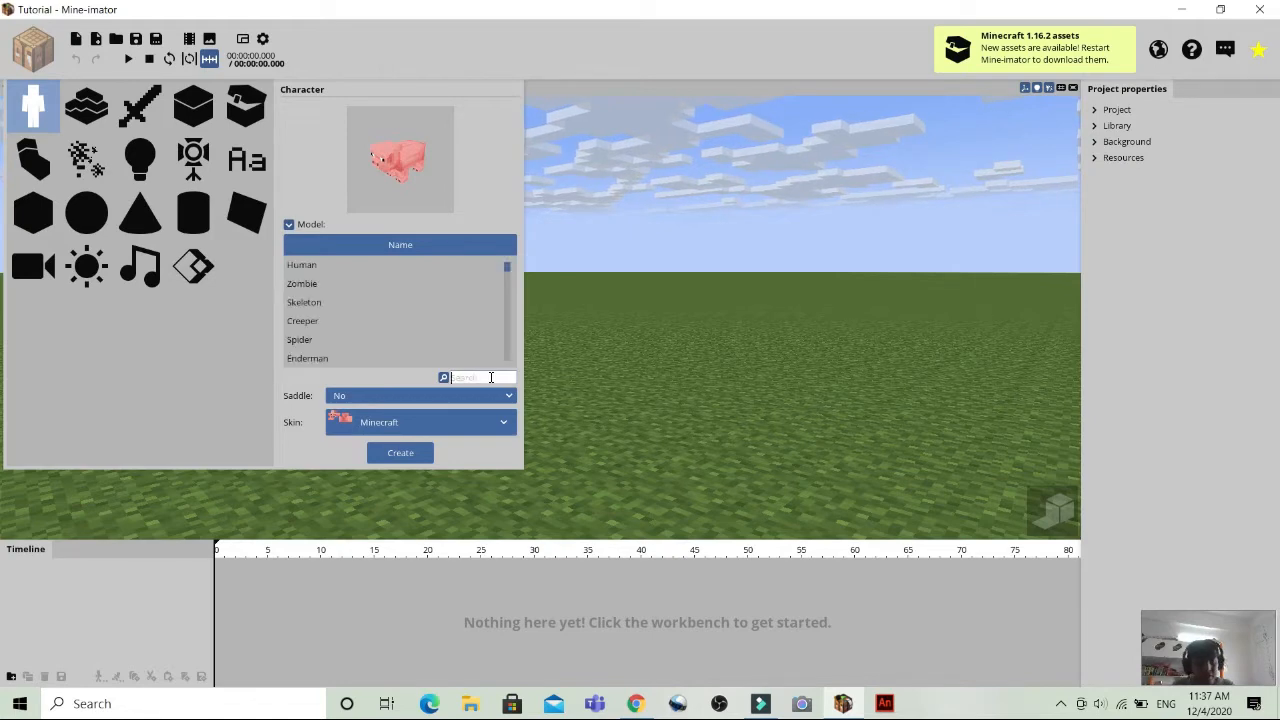
Search the character model list for Human and clear the search.
type("Human")
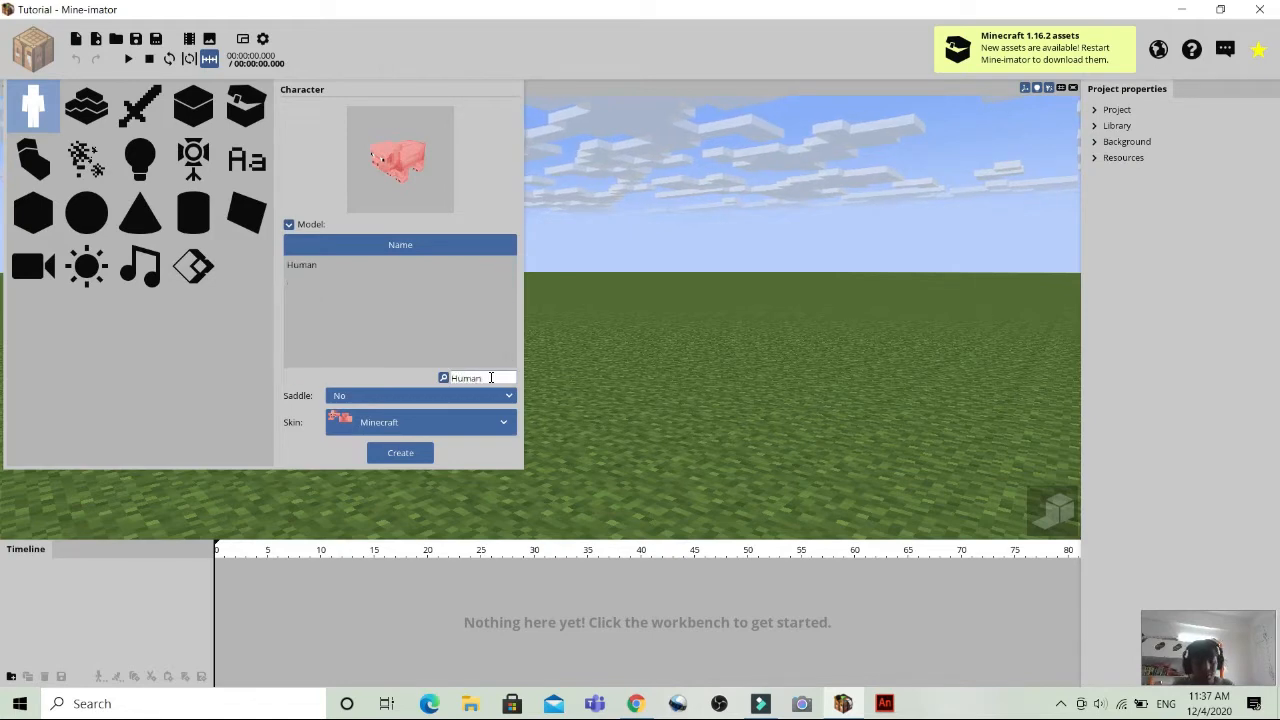
key("BackSpace")
key("BackSpace")
key("BackSpace")
key("BackSpace")
key("BackSpace")
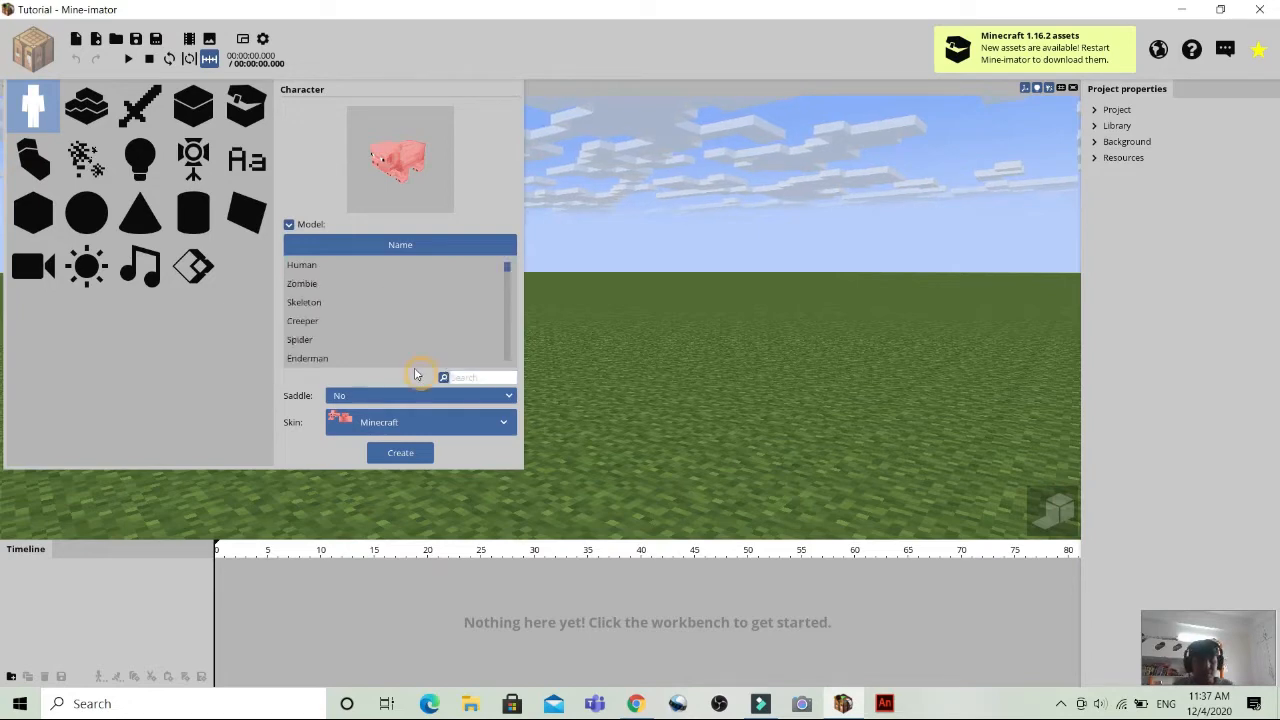
Create a character from the Human model with the Steve variant and the Minecraft skin.
left_click(351, 270)
left_click(457, 432)
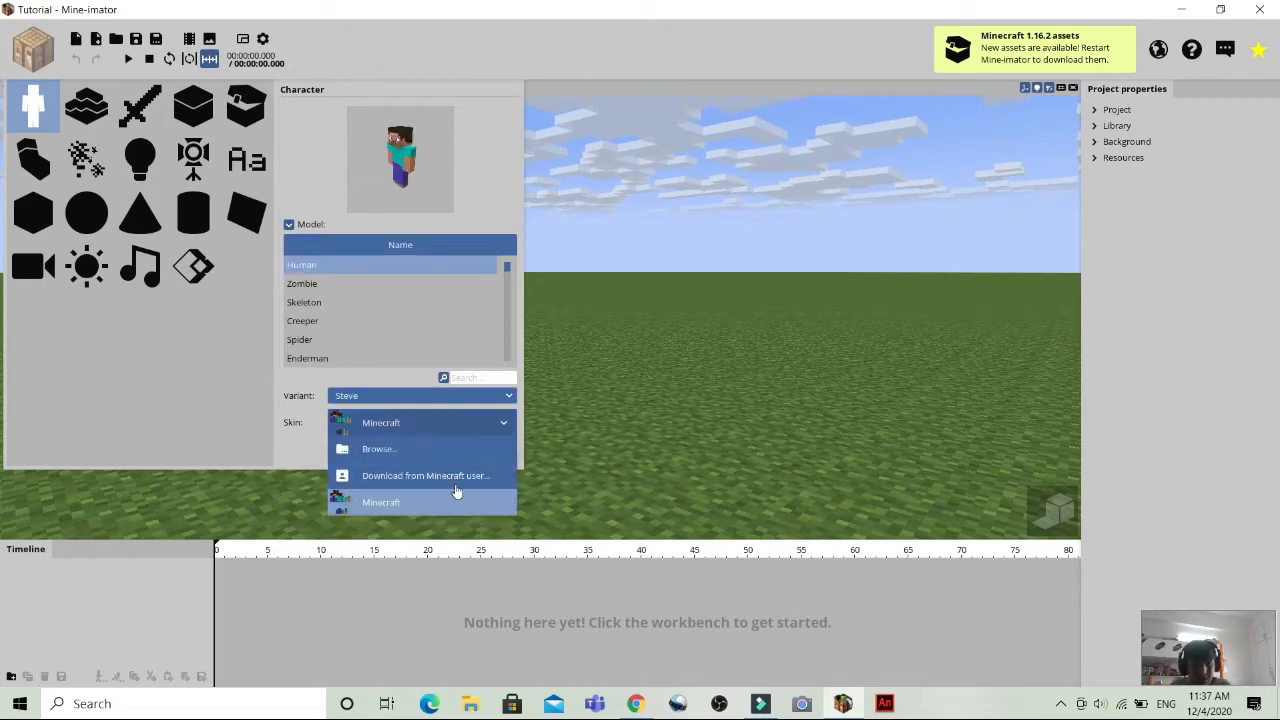
left_click(389, 503)
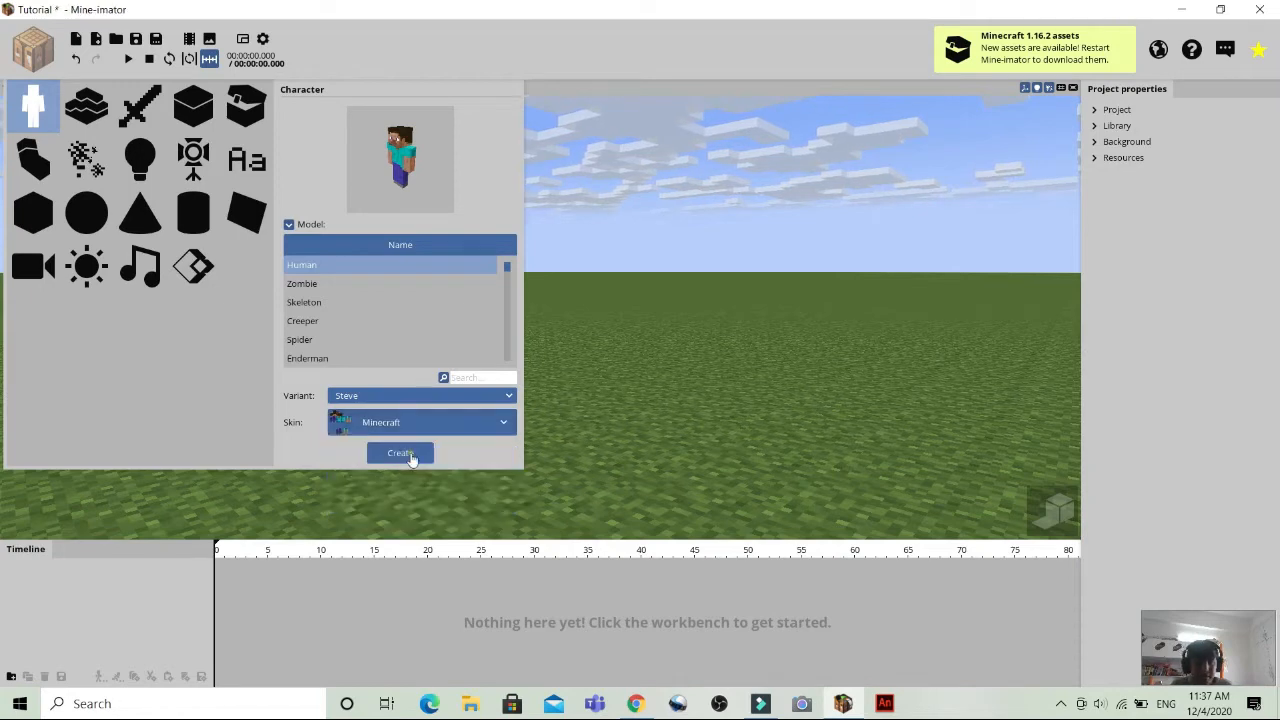
left_click(410, 458)
Inspect the Steve character in the work camera view from different angles and distances.
left_click(718, 405)
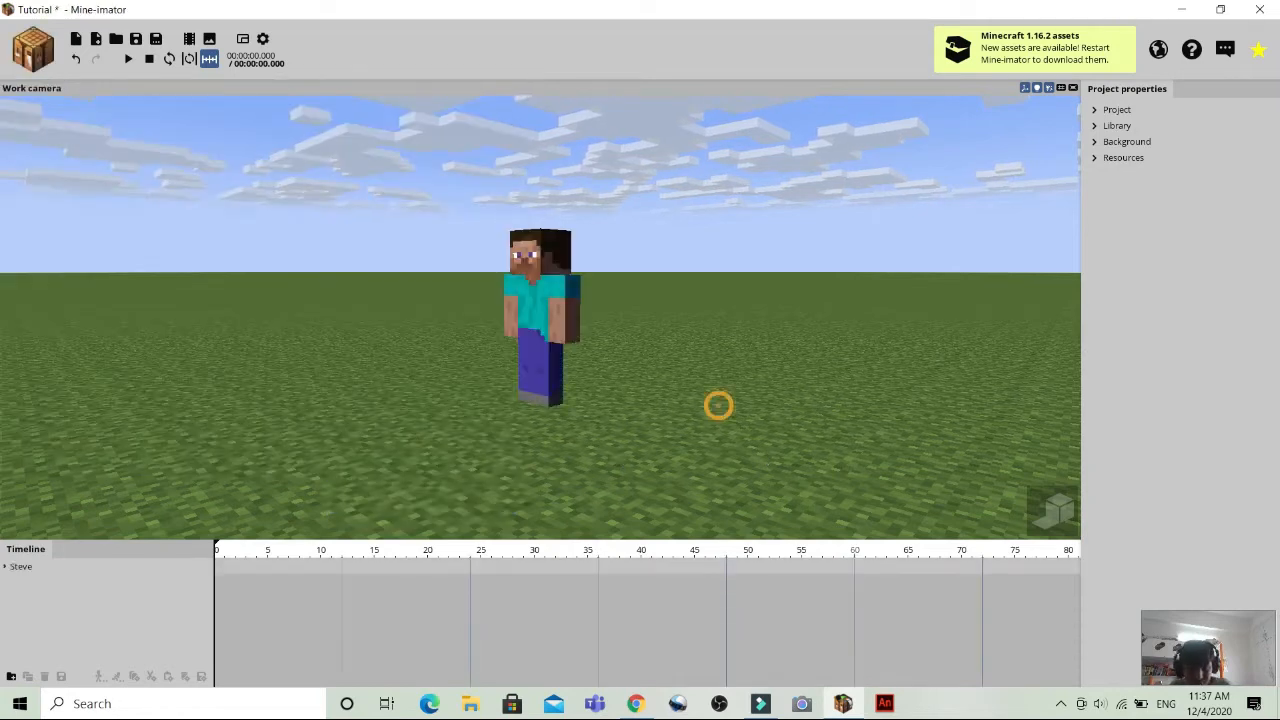
left_click_drag(718, 405, 740, 457)
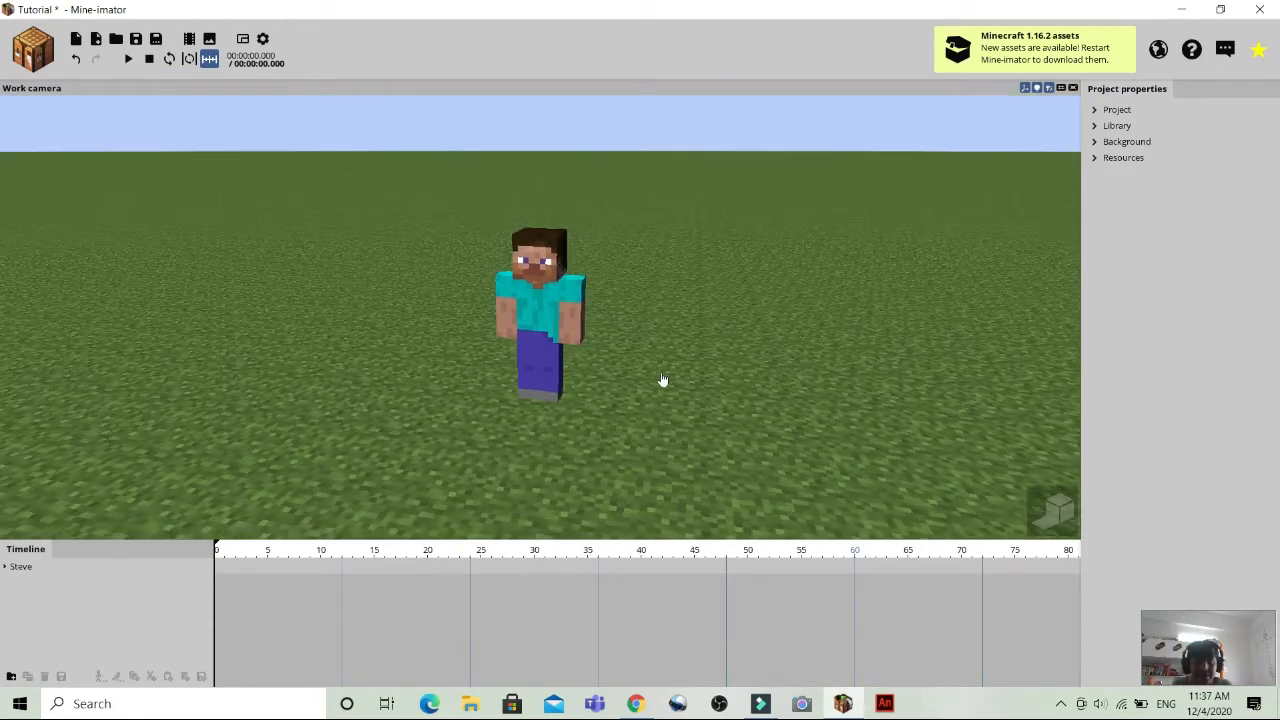
left_click(771, 342)
left_click_drag(770, 386, 748, 321)
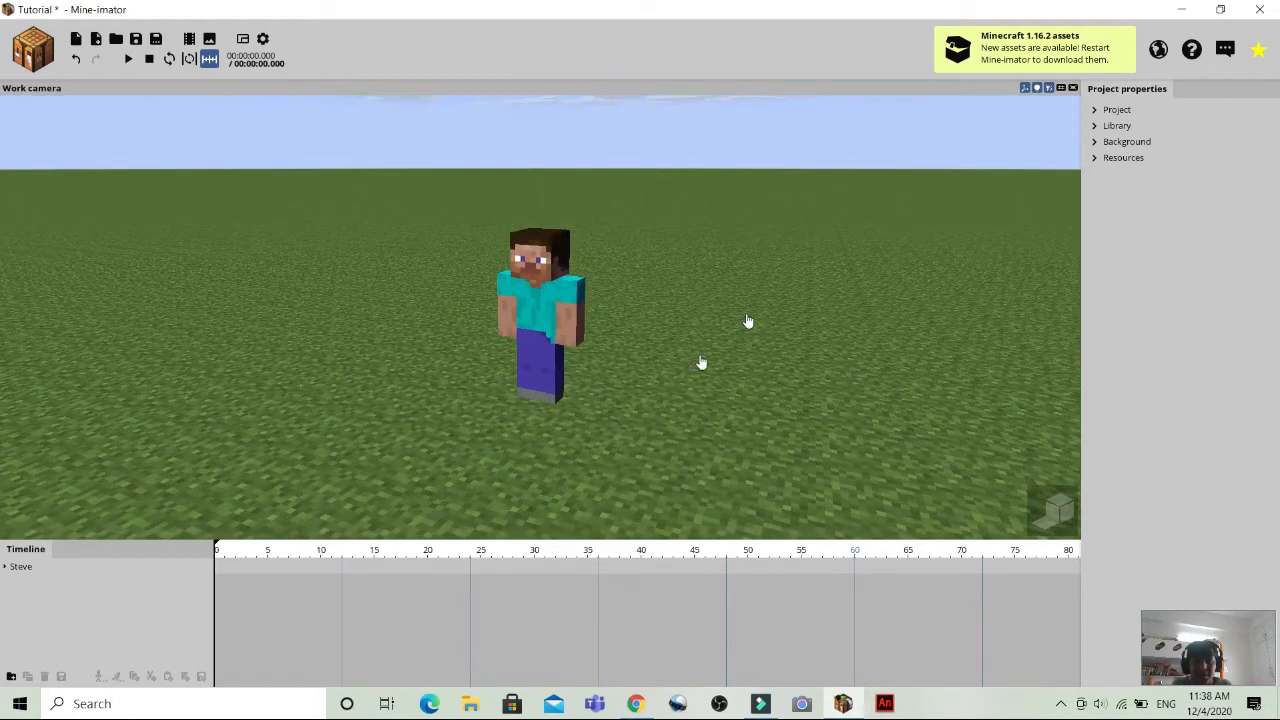
mouse_move(699, 383)
left_mouse_down()
mouse_move(700, 350)
mouse_move(640, 350)
mouse_move(610, 220)
mouse_move(650, 240)
mouse_move(695, 305)
mouse_move(705, 403)
left_mouse_up()
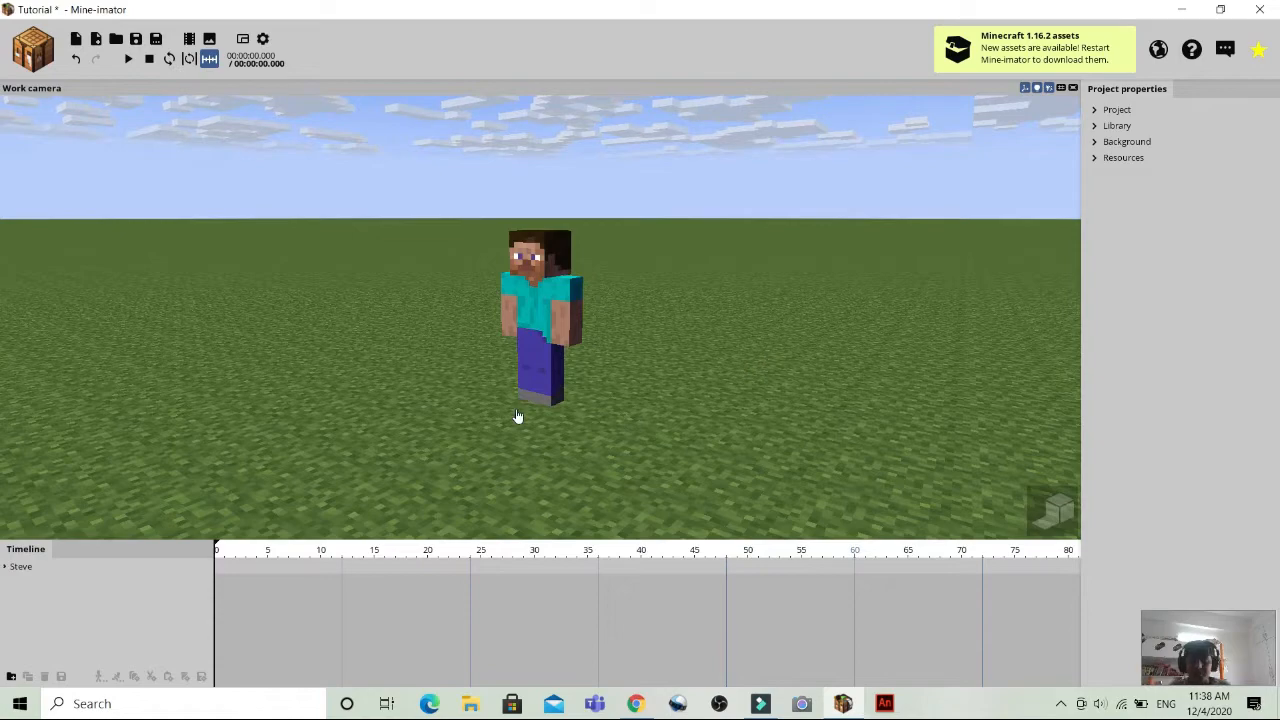
left_click_drag(440, 393, 439, 399)
scroll(440, 399, "down", 4)
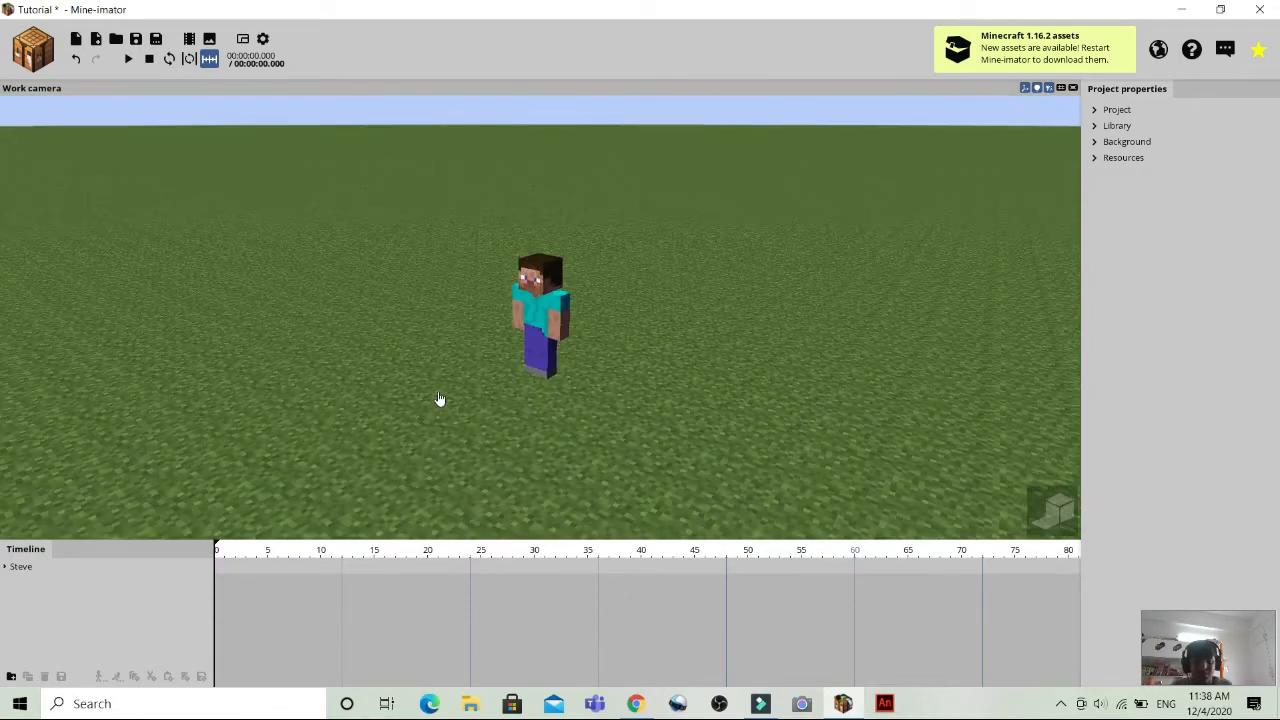
scroll(440, 399, "up", 4)
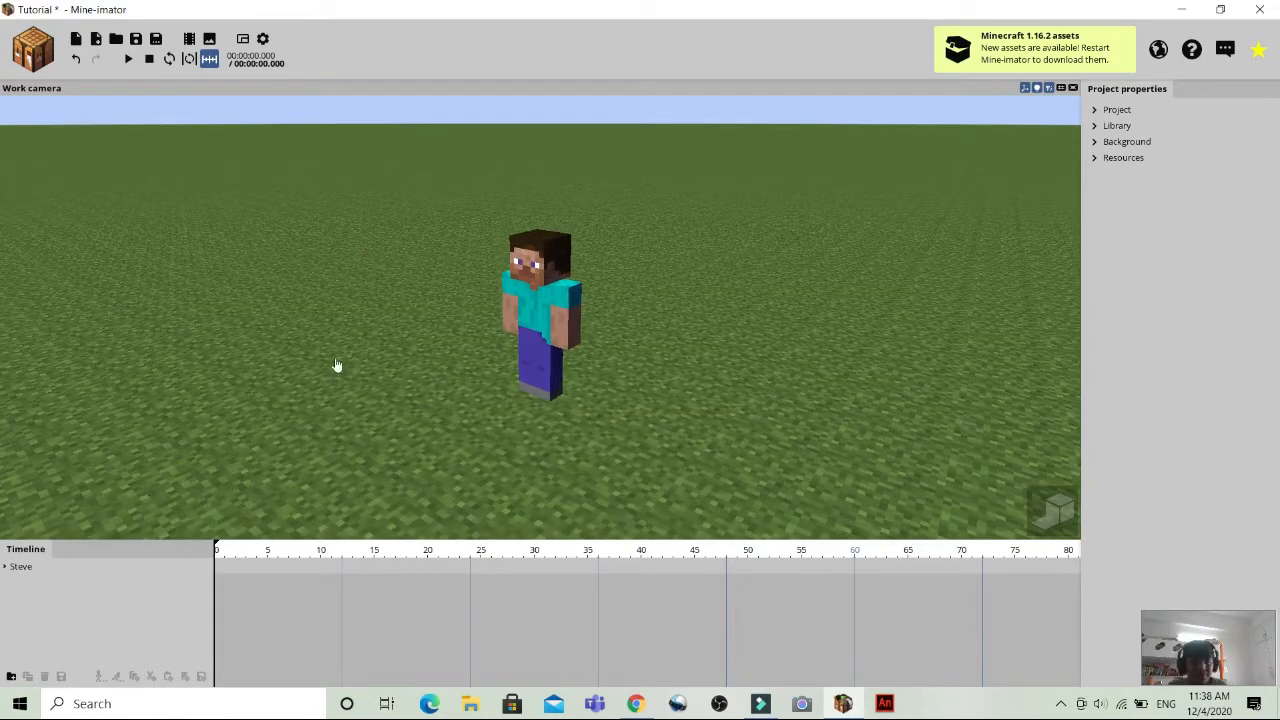
left_click_drag(335, 357, 375, 325)
left_click_drag(500, 260, 526, 289)
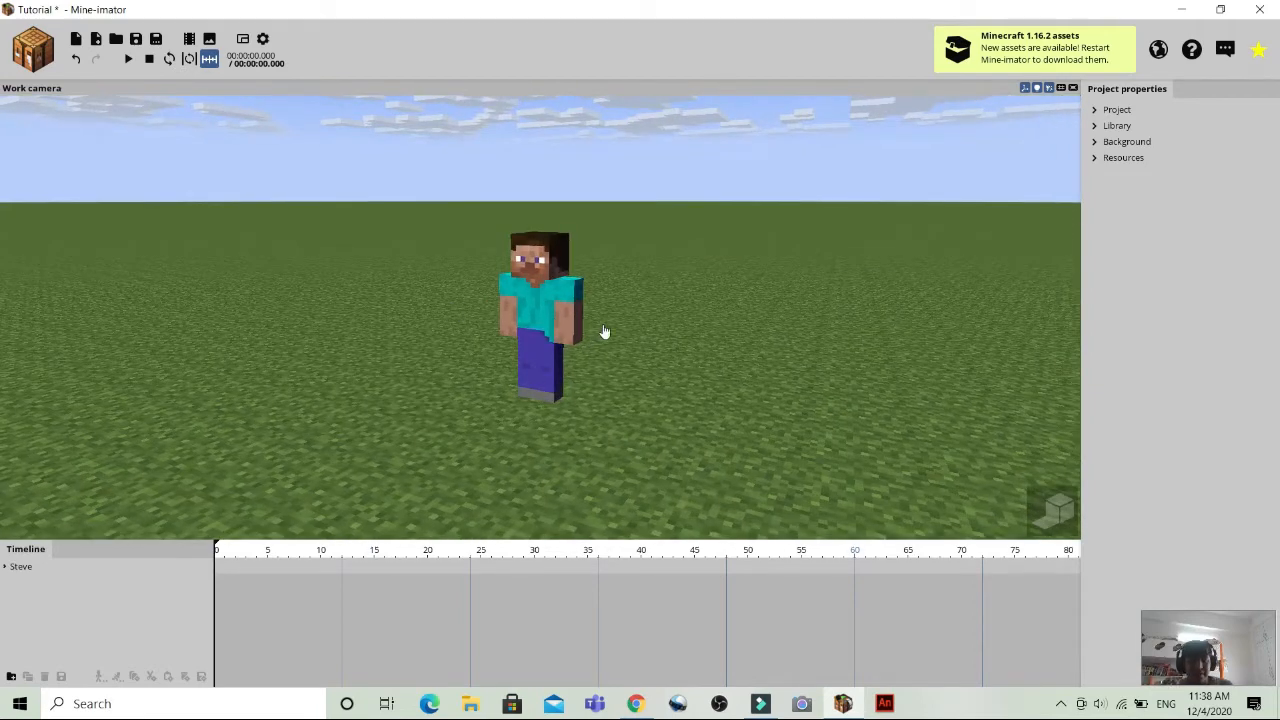
Expand Steve's timeline hierarchy, including its Body and Head, to show the nested body parts.
left_click(6, 568)
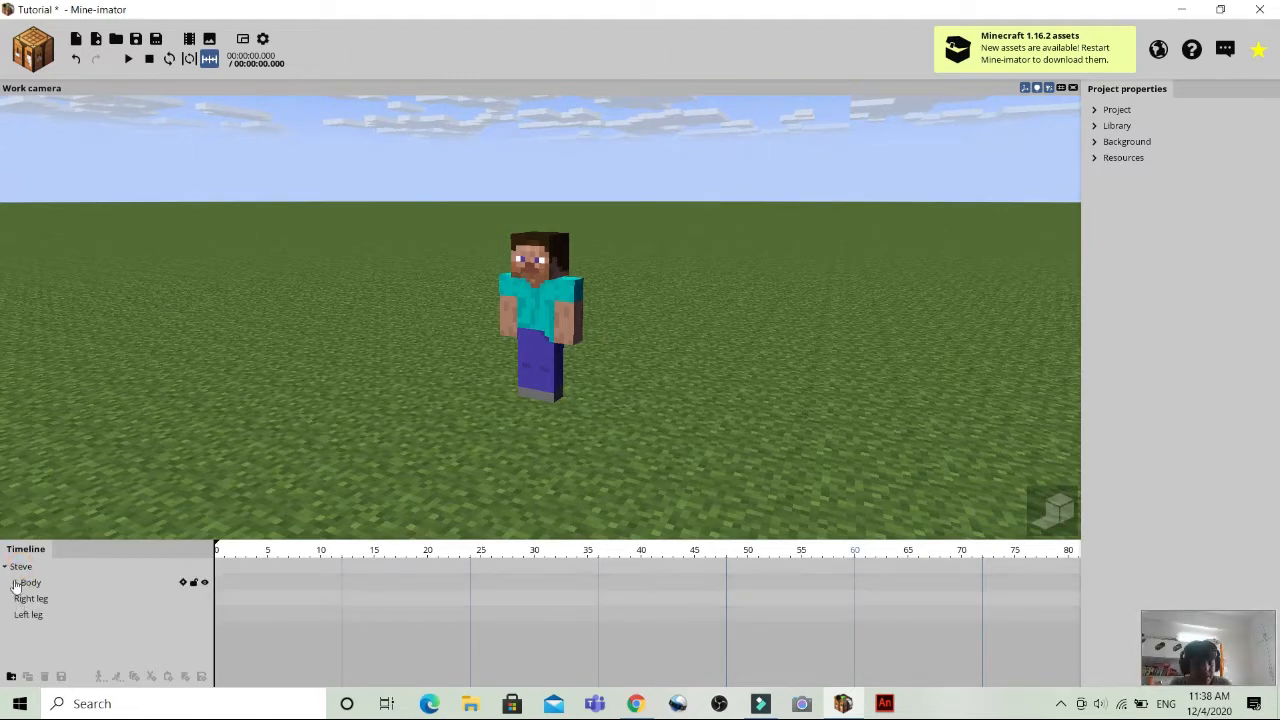
left_click(15, 583)
left_click(26, 599)
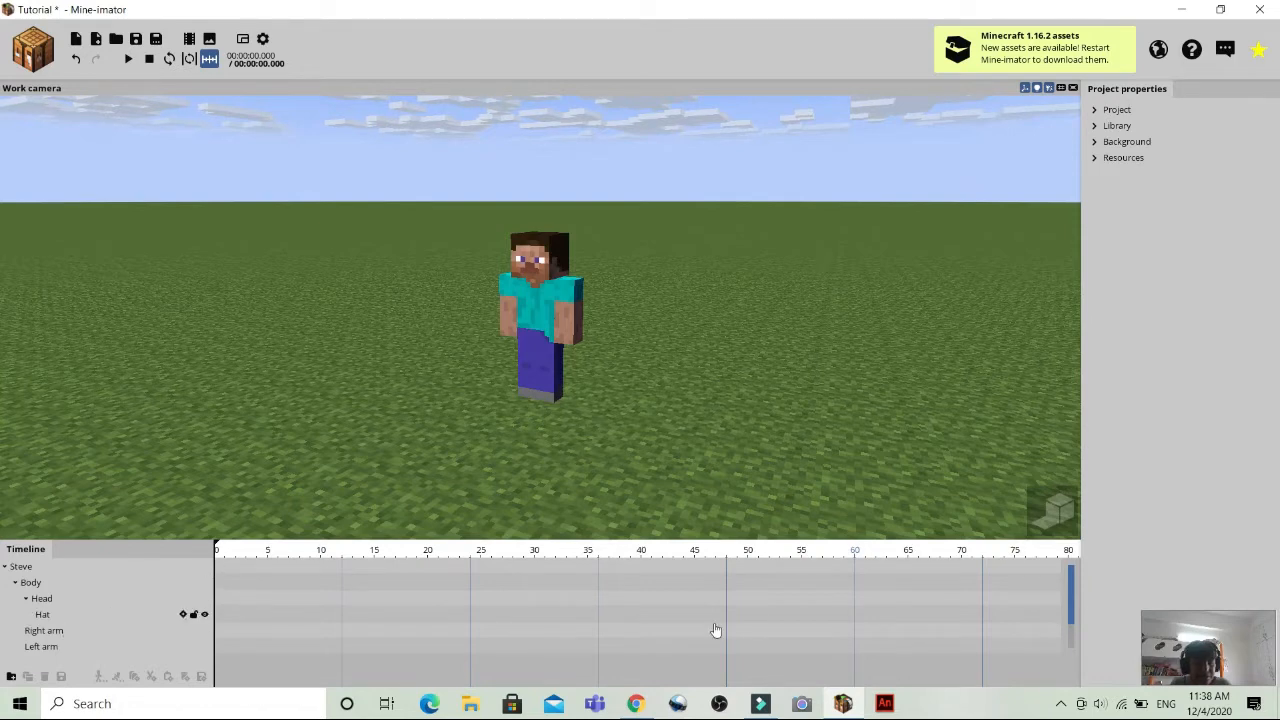
Select Steve's right arm, left arm, hat, head, legs and body one after another to examine each part's controls.
left_click_drag(1072, 585, 1073, 607)
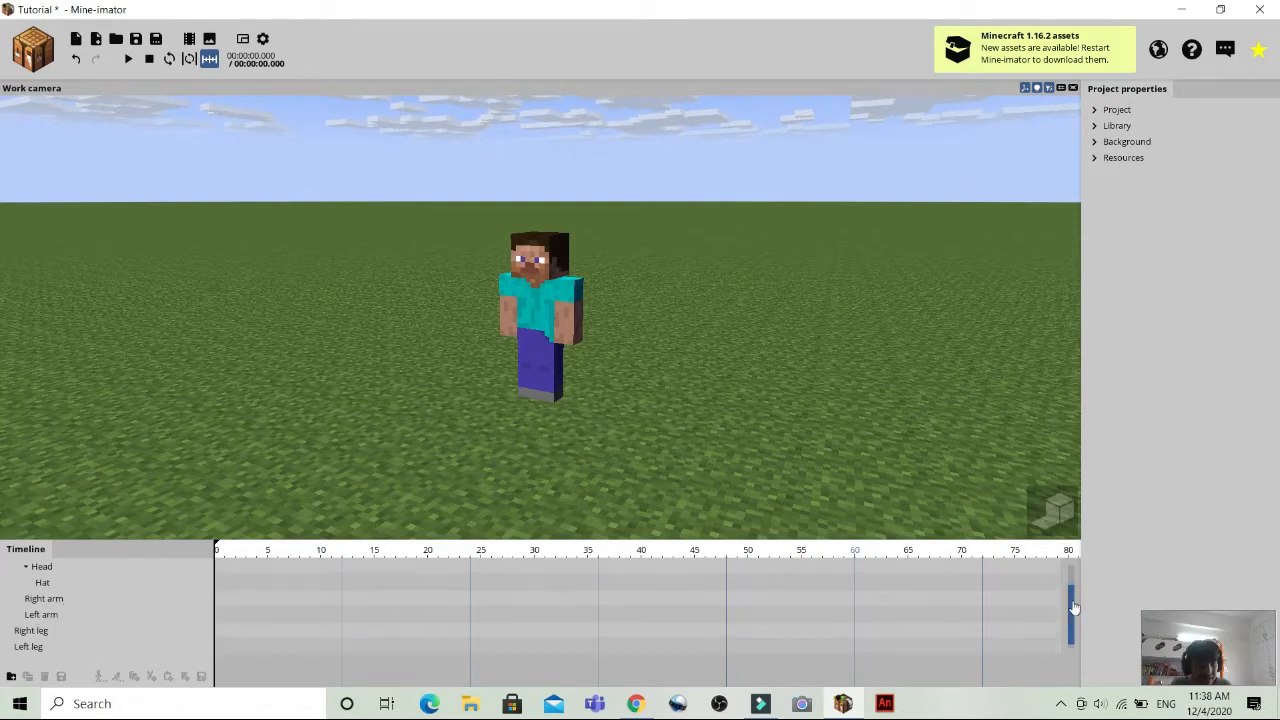
left_click(30, 603)
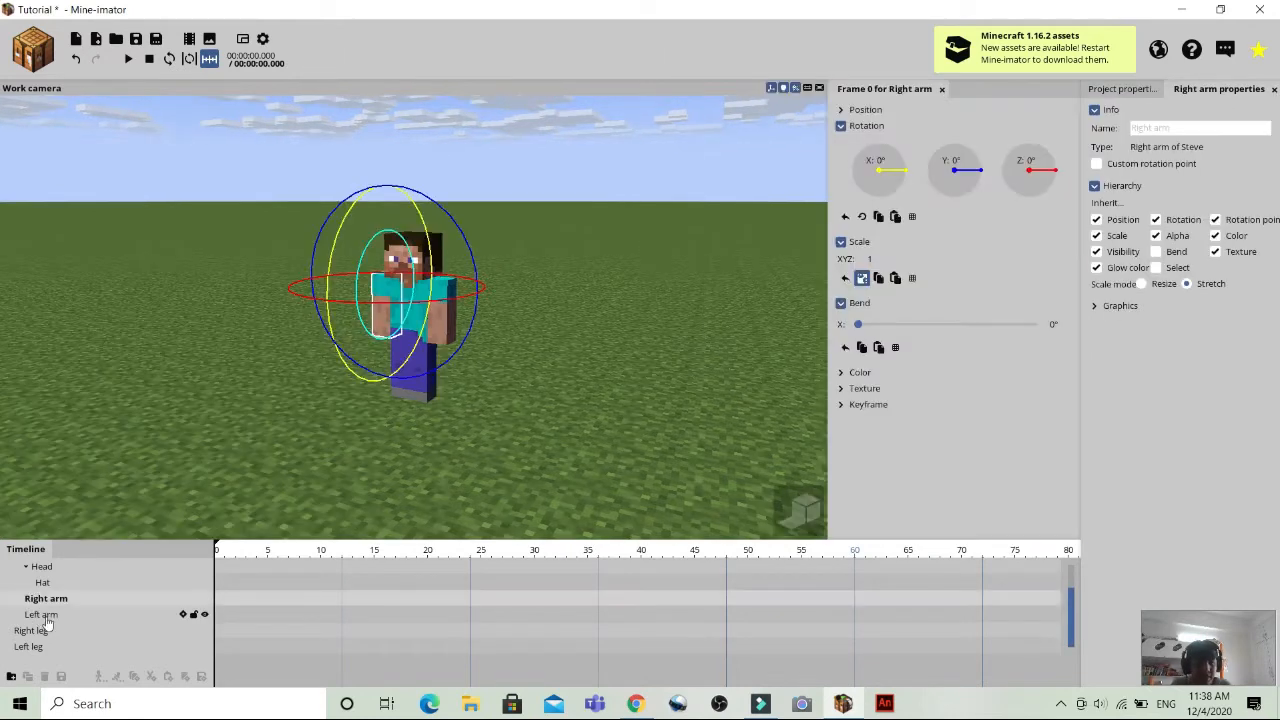
left_click(46, 617)
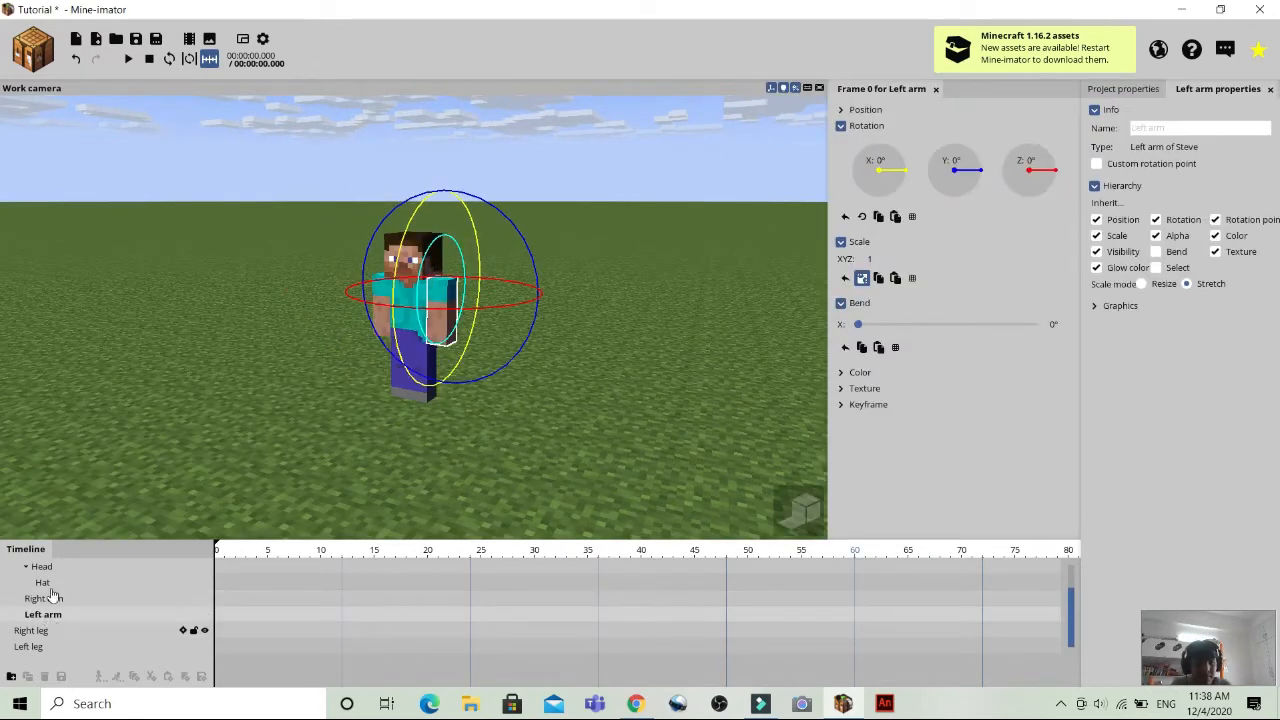
left_click(46, 584)
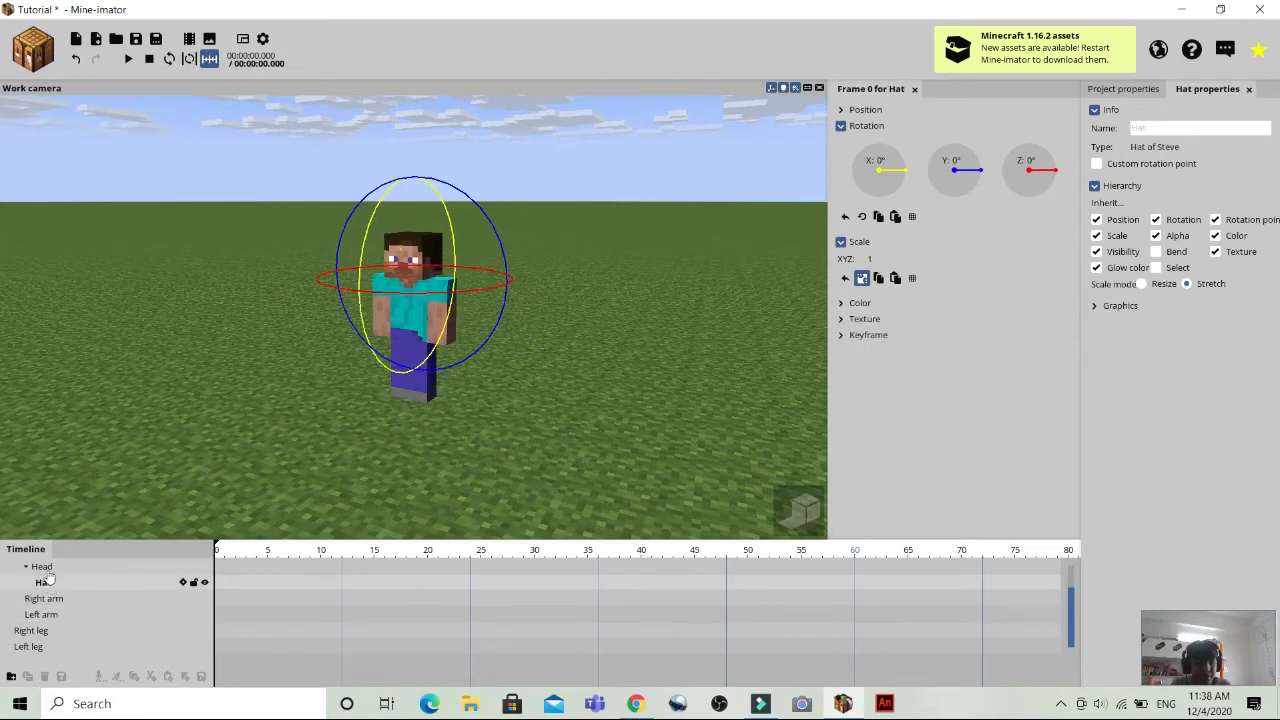
left_click(42, 567)
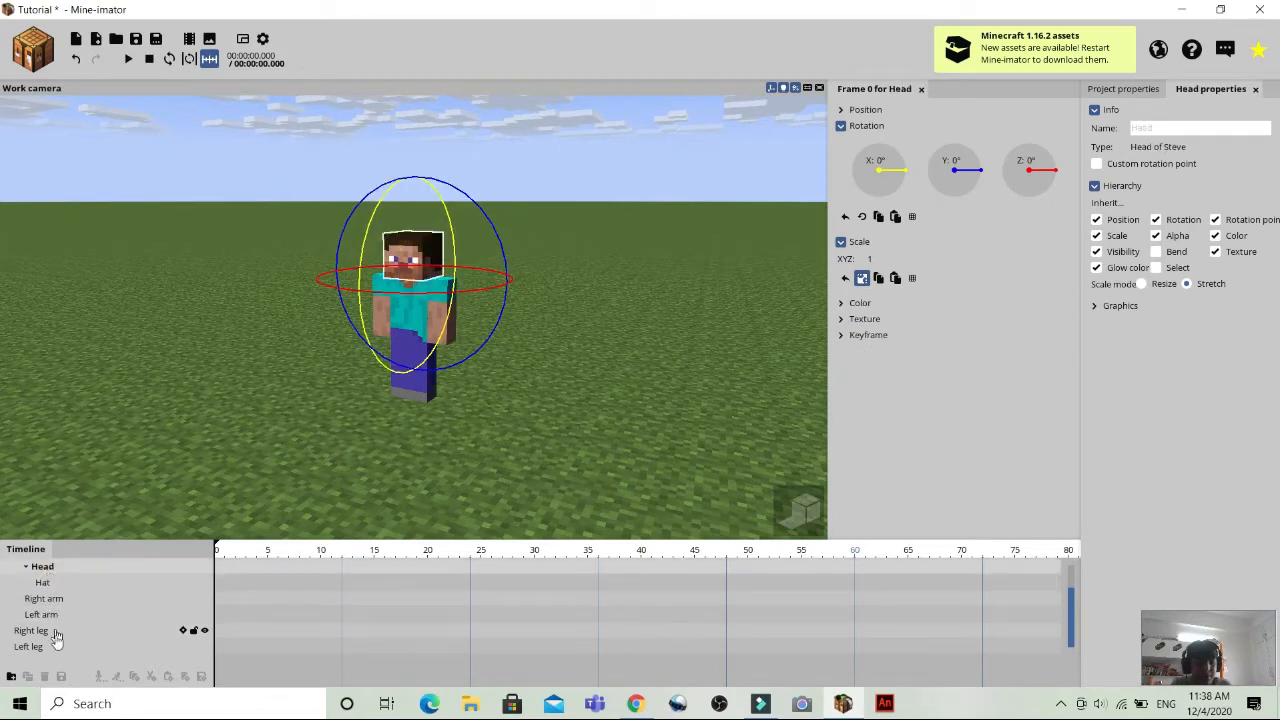
left_click(55, 633)
left_click(54, 647)
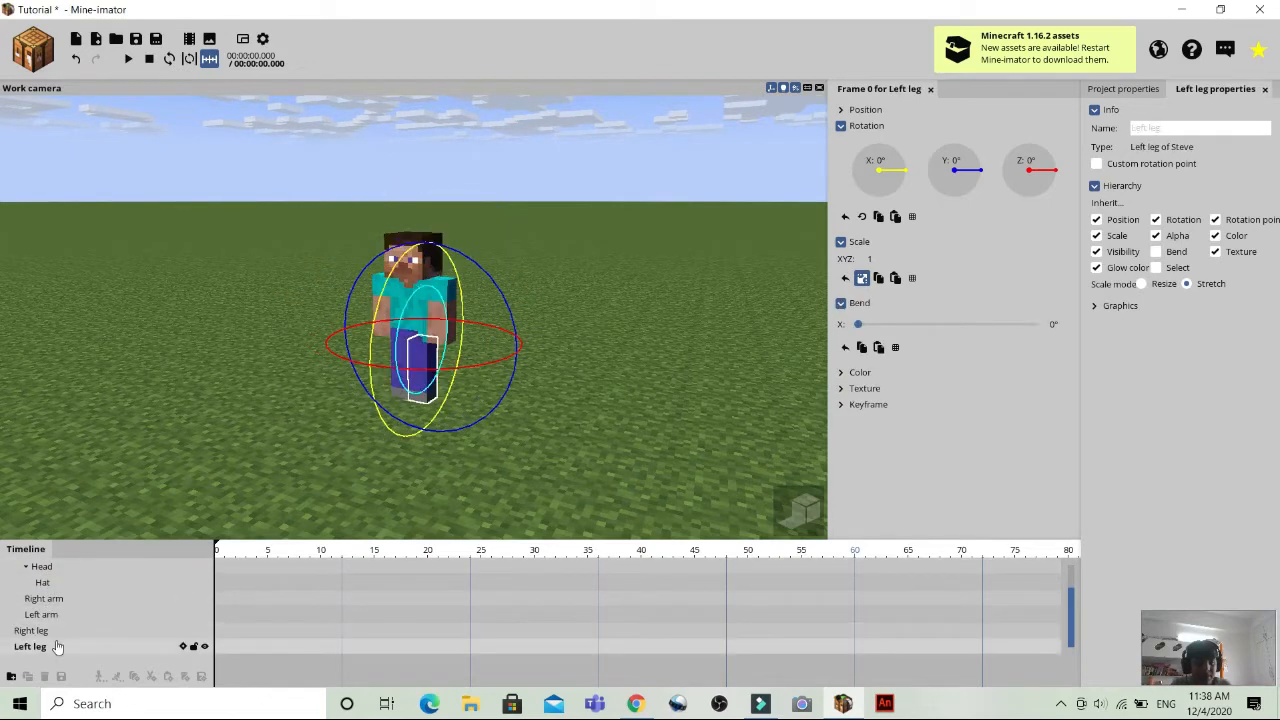
left_click(405, 311)
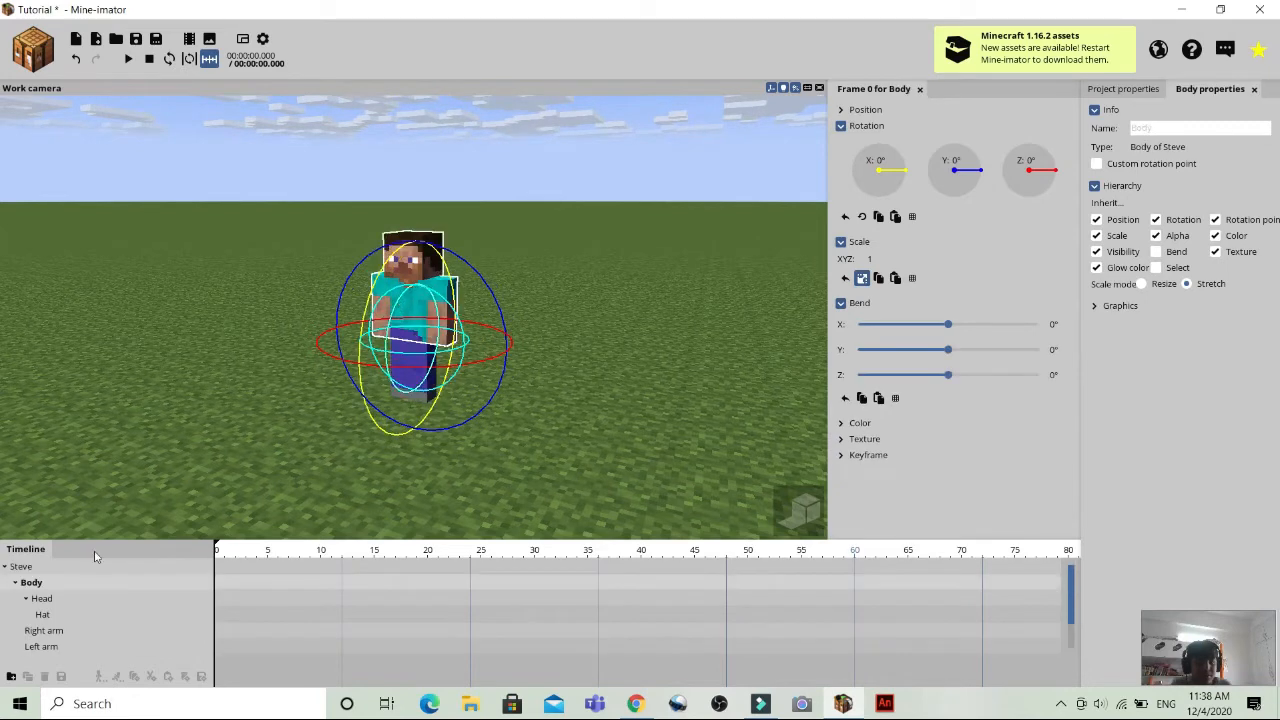
Move the whole Steve character to about -7.64 on X and -0.44 on Z at frame 0, and deselect it.
left_click(52, 567)
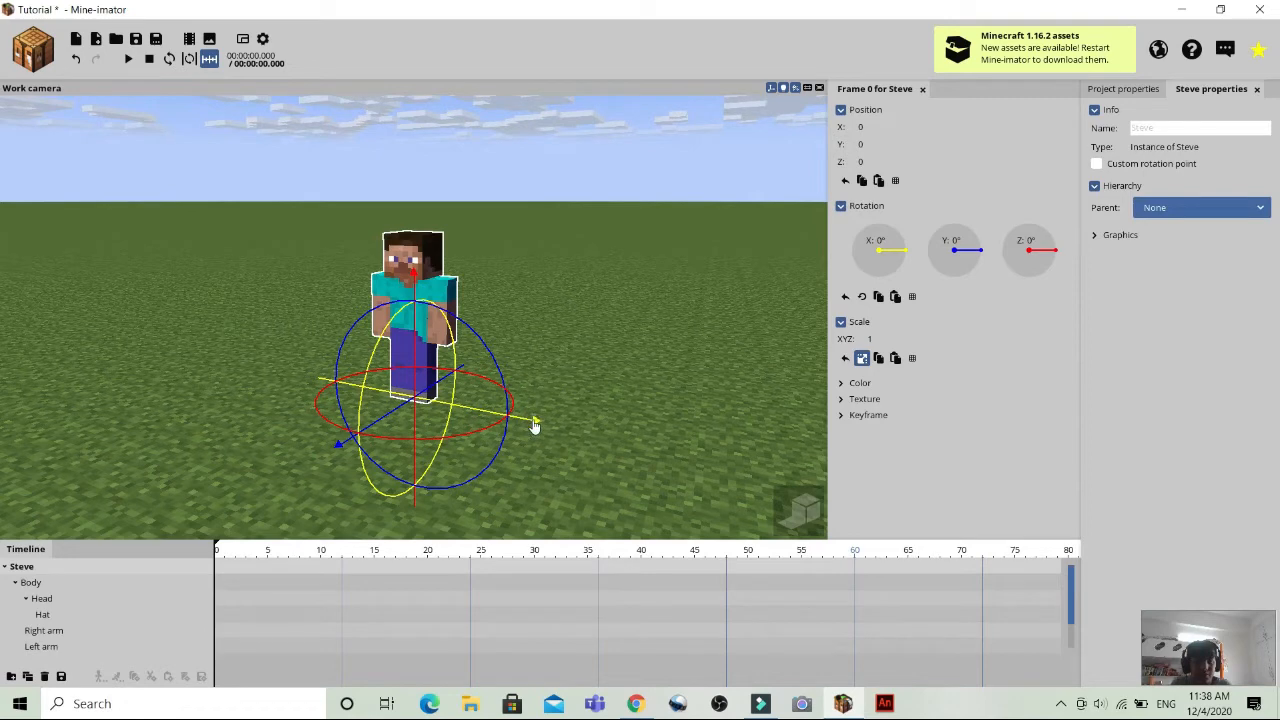
left_click_drag(533, 420, 493, 420)
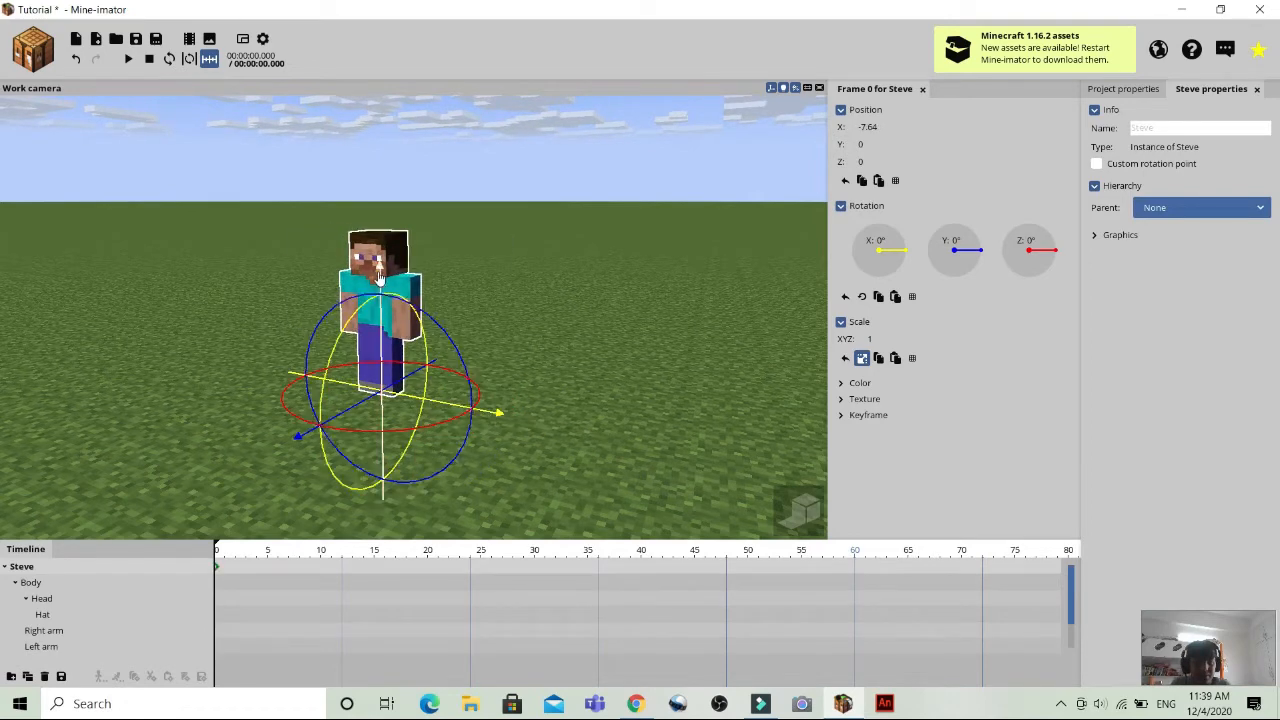
mouse_move(380, 267)
left_mouse_down()
mouse_move(381, 222)
mouse_move(395, 297)
mouse_move(394, 284)
left_mouse_up()
left_click(611, 326)
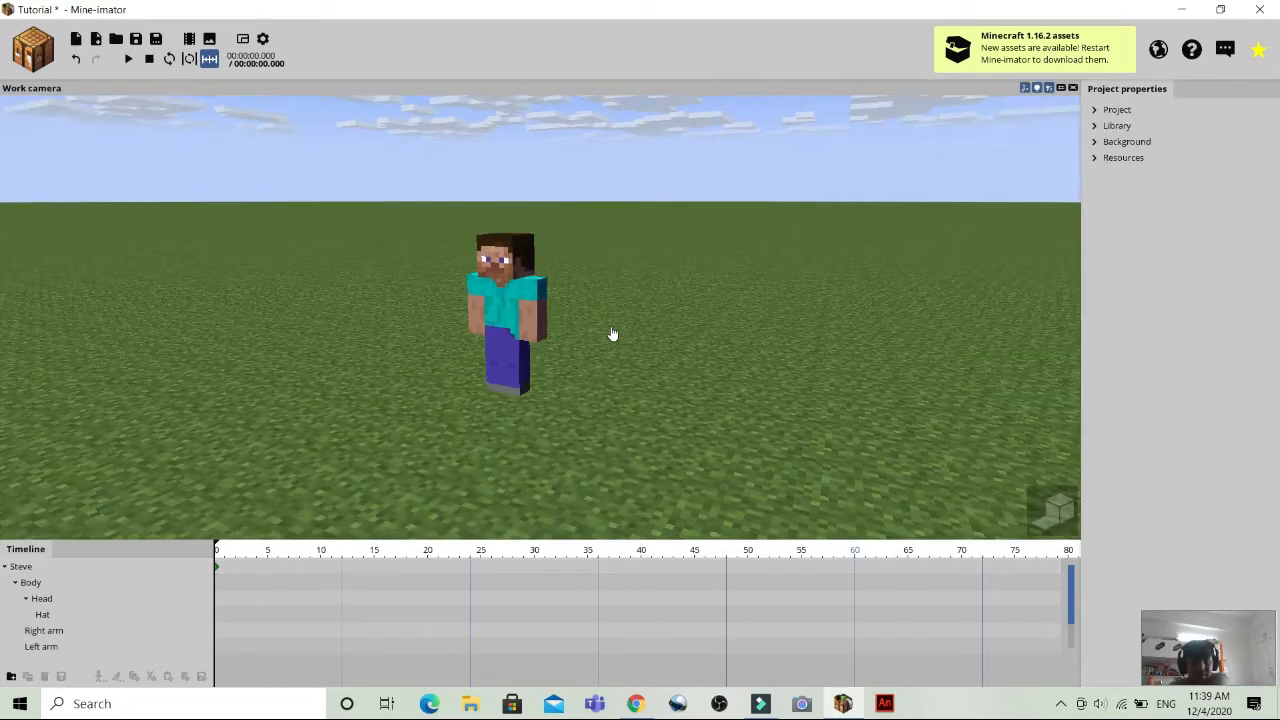
left_click_drag(722, 382, 349, 469)
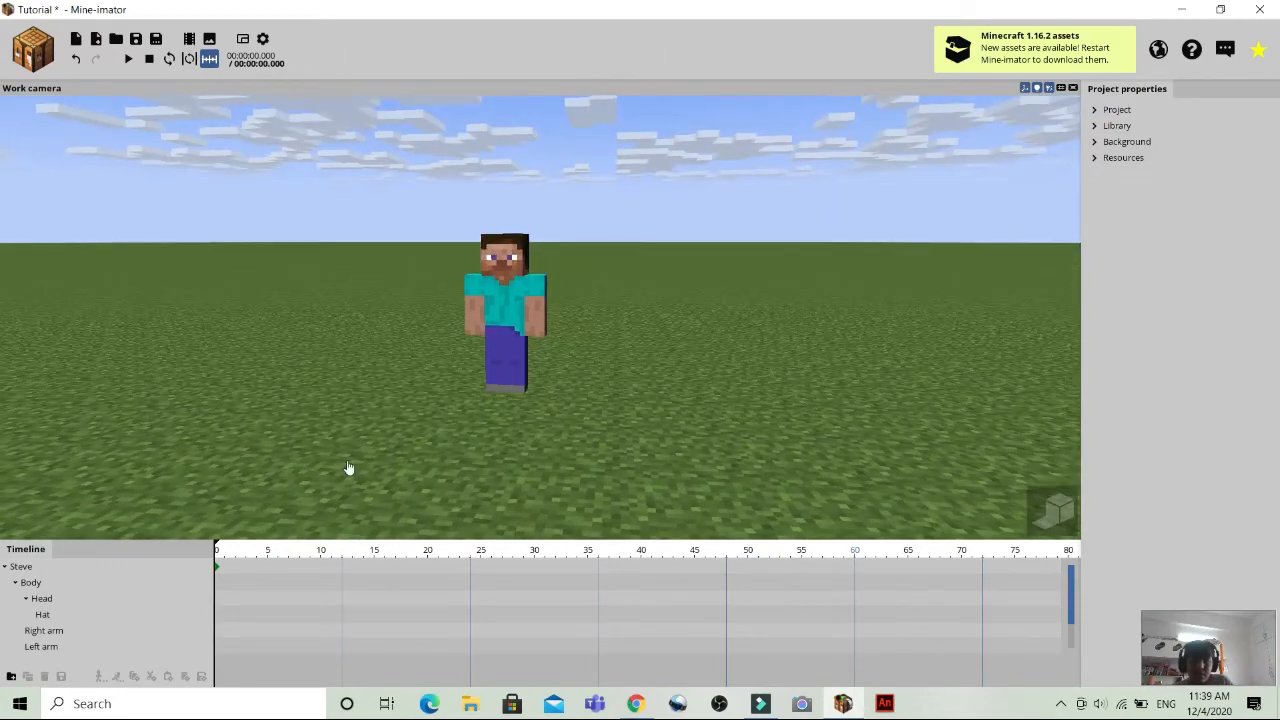
Examine the Keyframe and Scale settings in Steve's frame properties, leaving their values as they are.
left_click(120, 568)
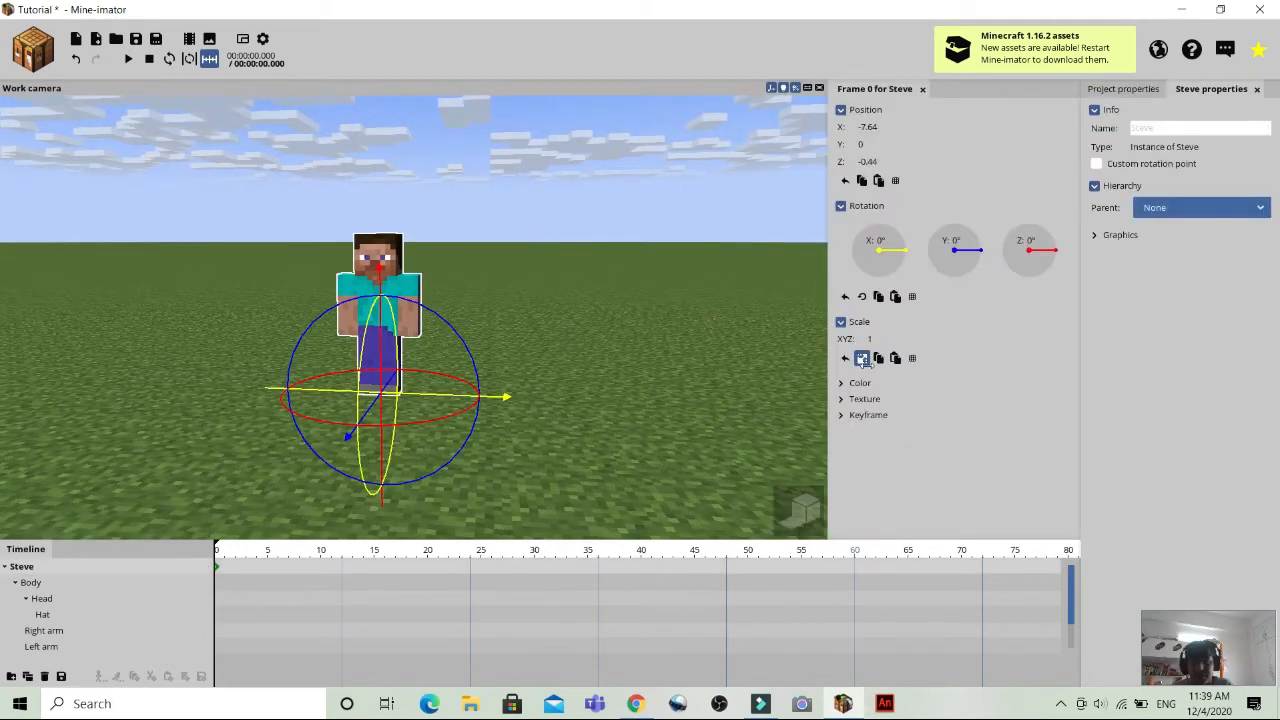
left_click(866, 417)
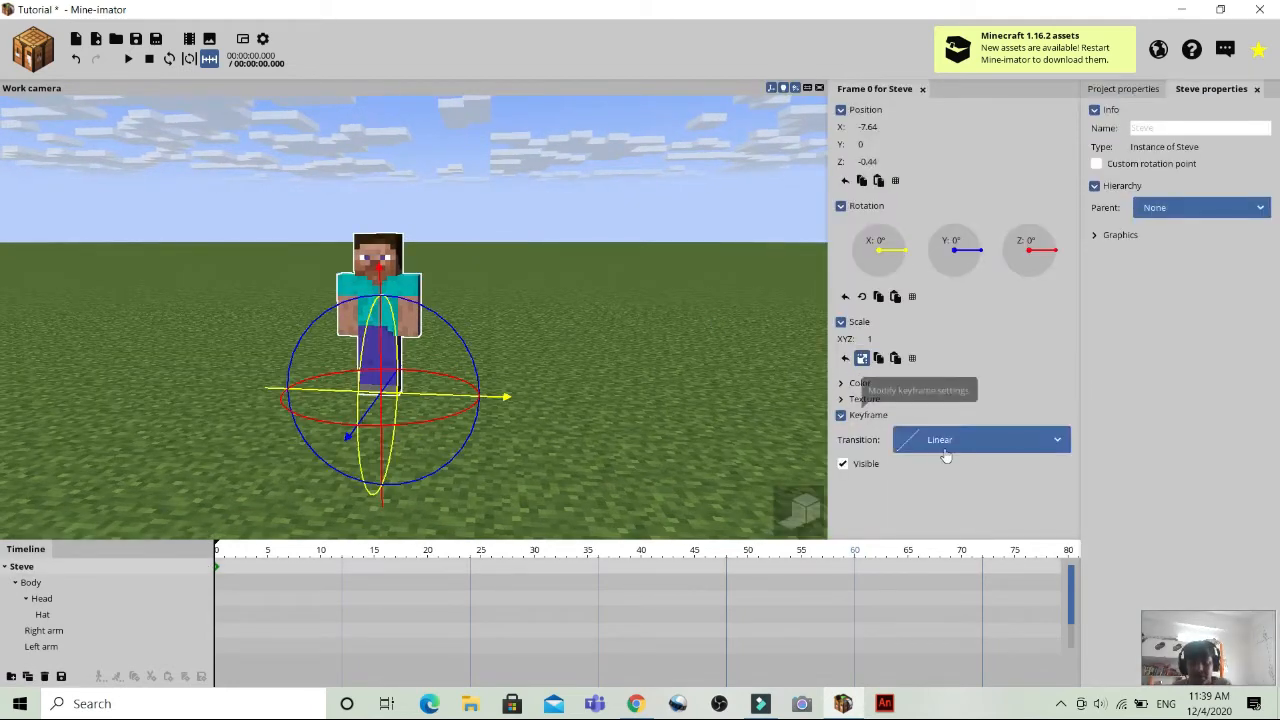
left_click(866, 415)
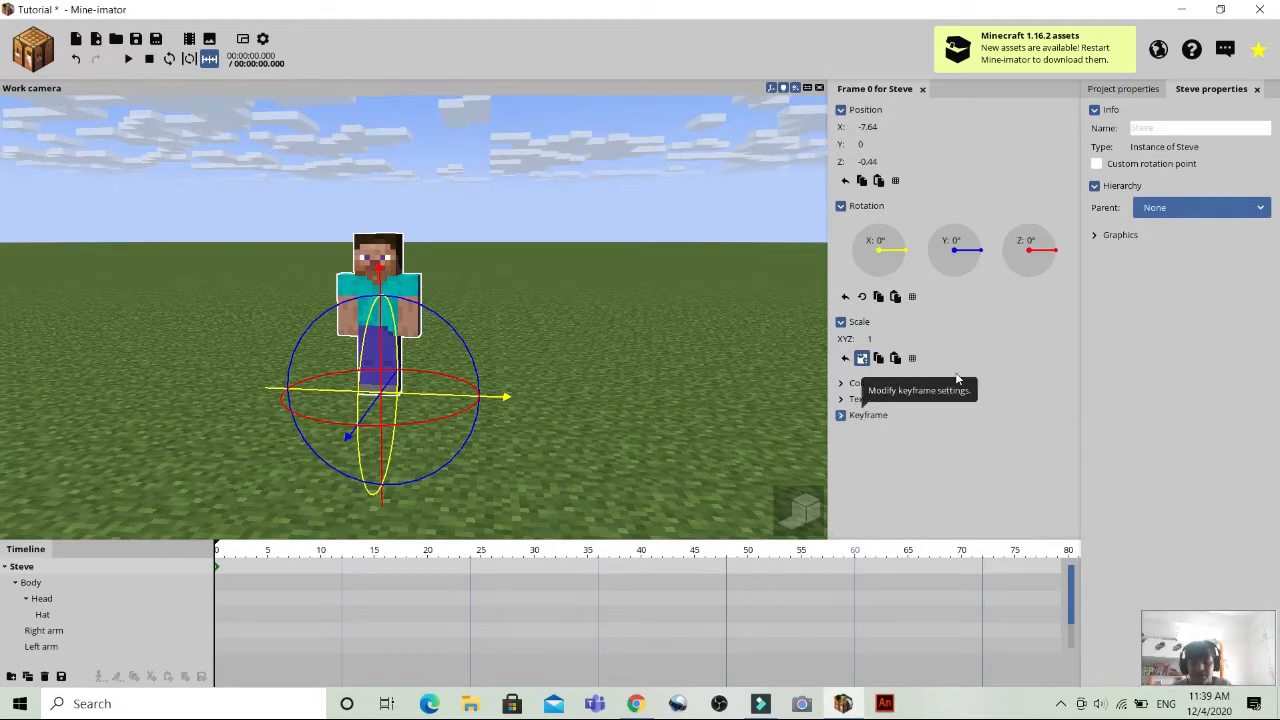
left_click(840, 323)
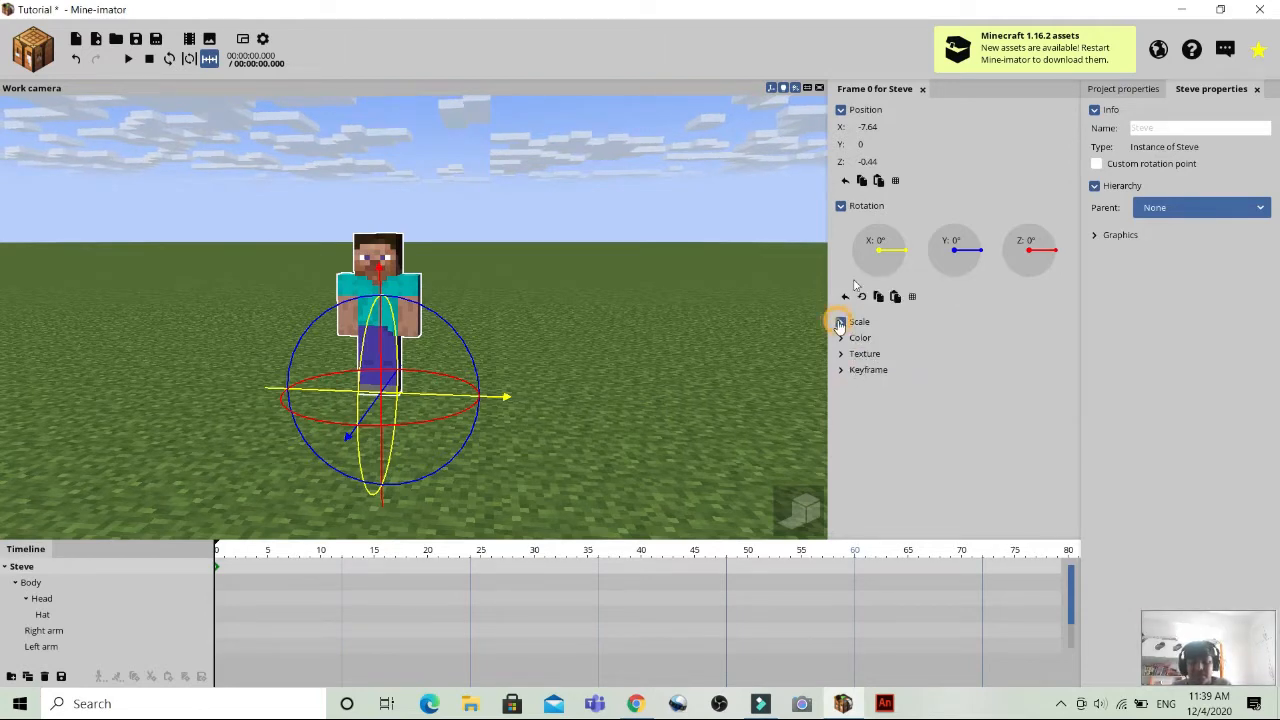
left_click(840, 323)
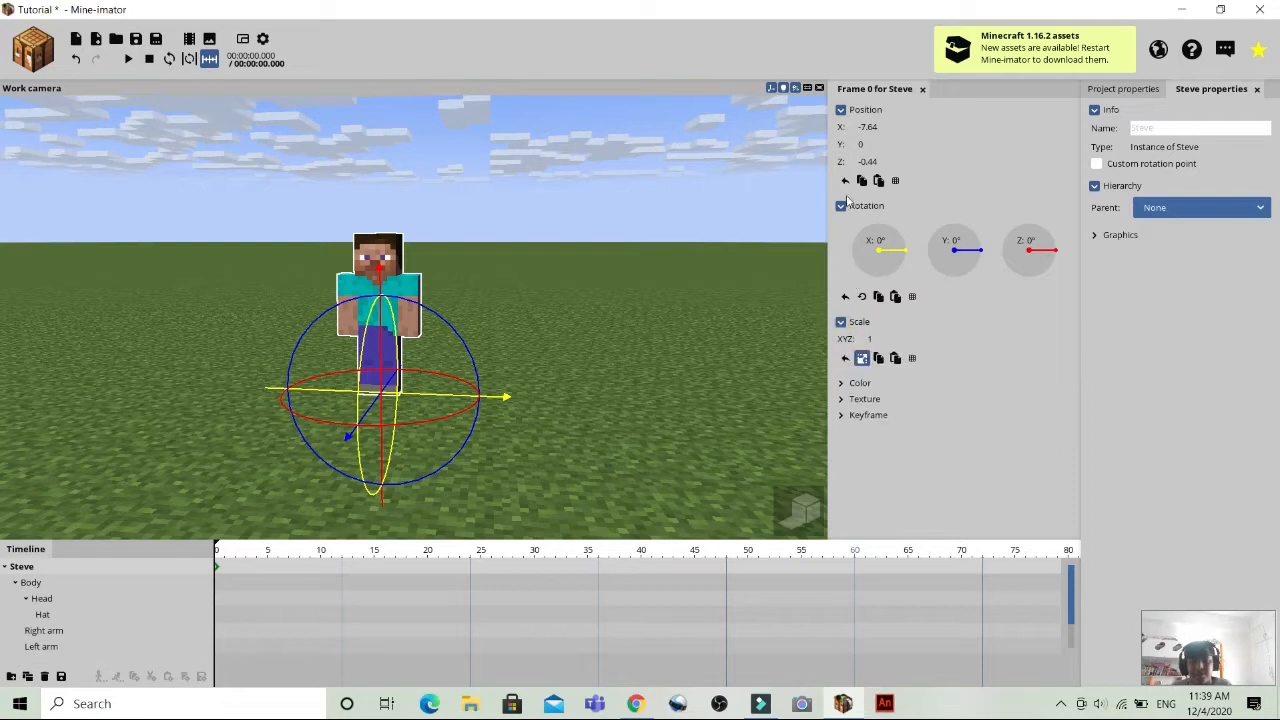
left_click(608, 400)
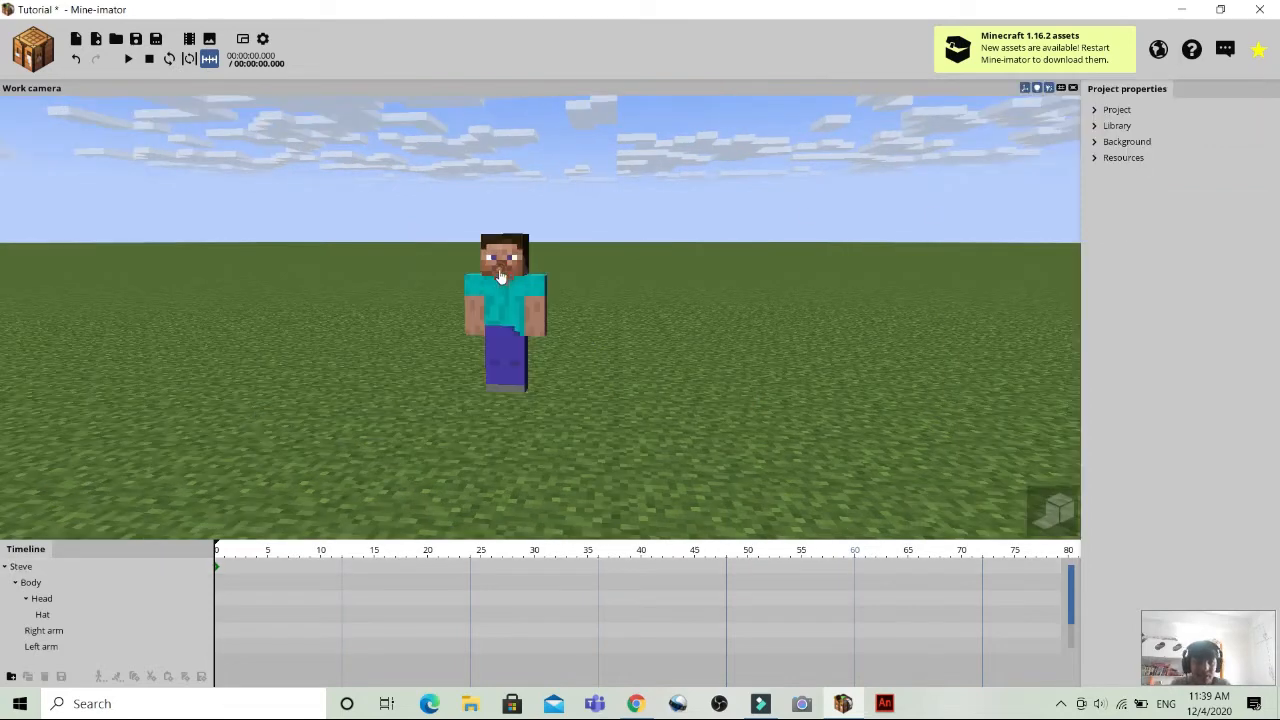
Reset Steve's X and Z position to 0 at frame 0 and deselect the character.
left_click(502, 277)
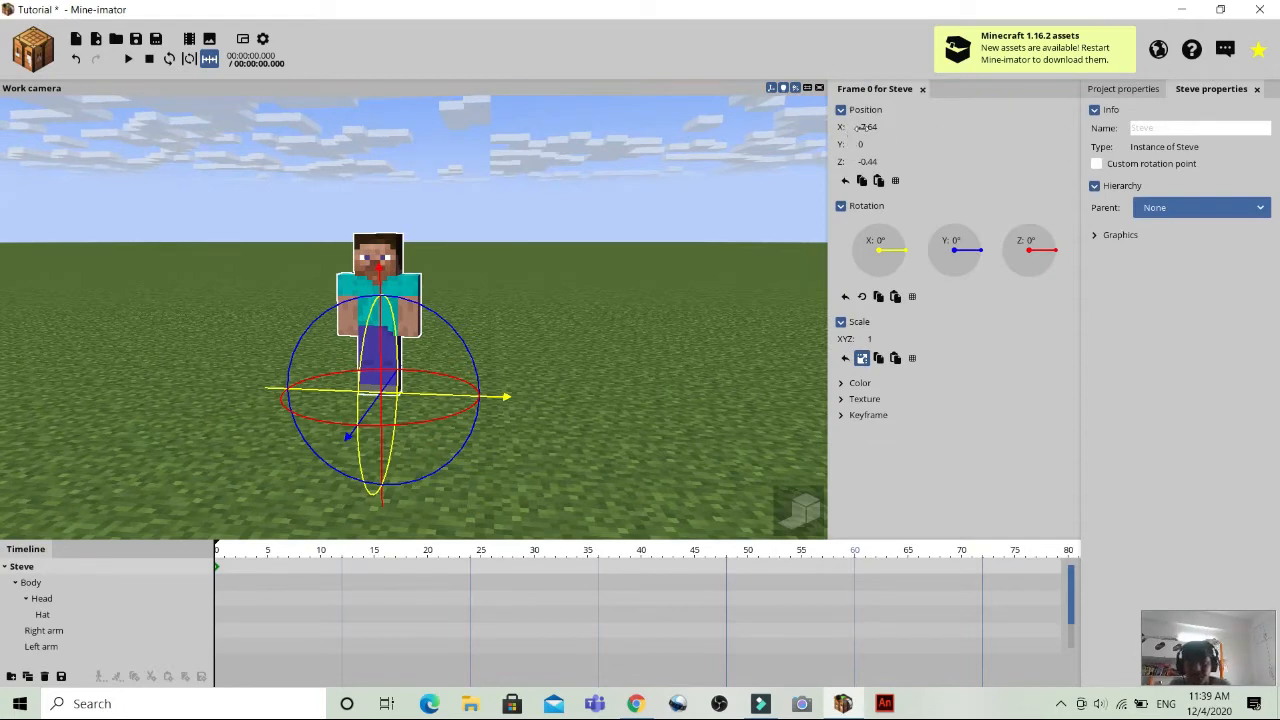
left_click(862, 127)
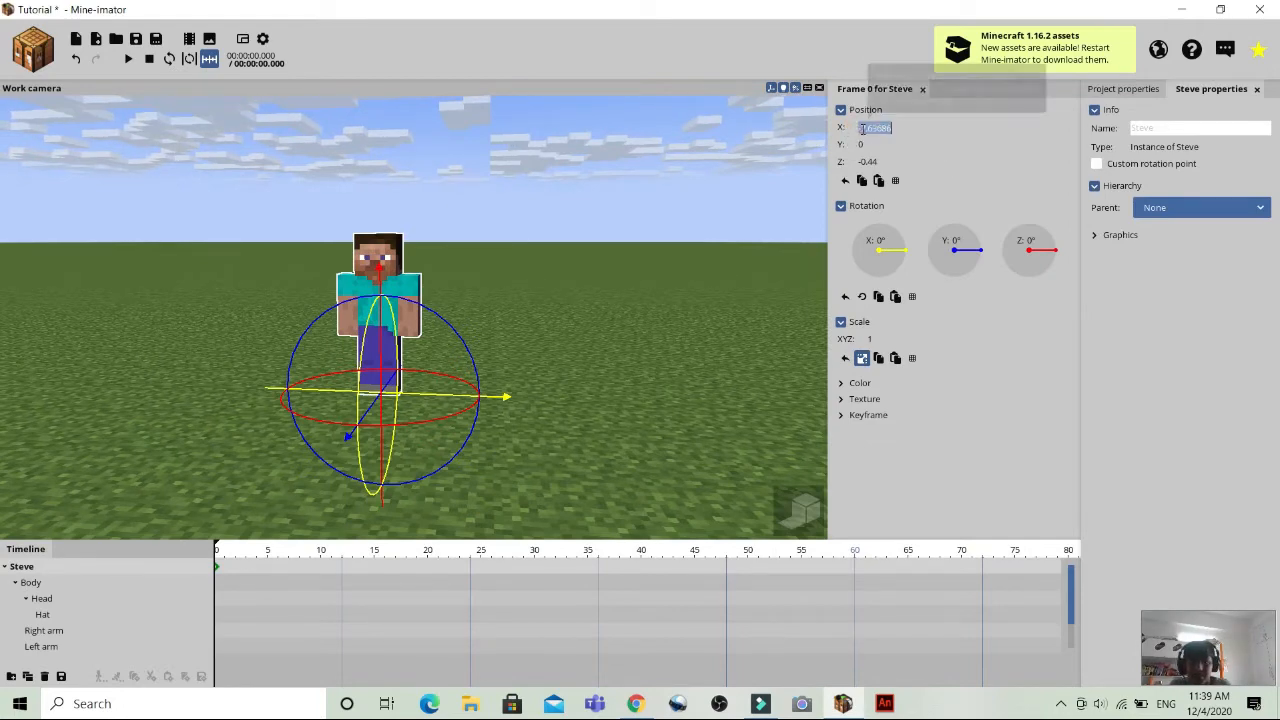
left_click(953, 125)
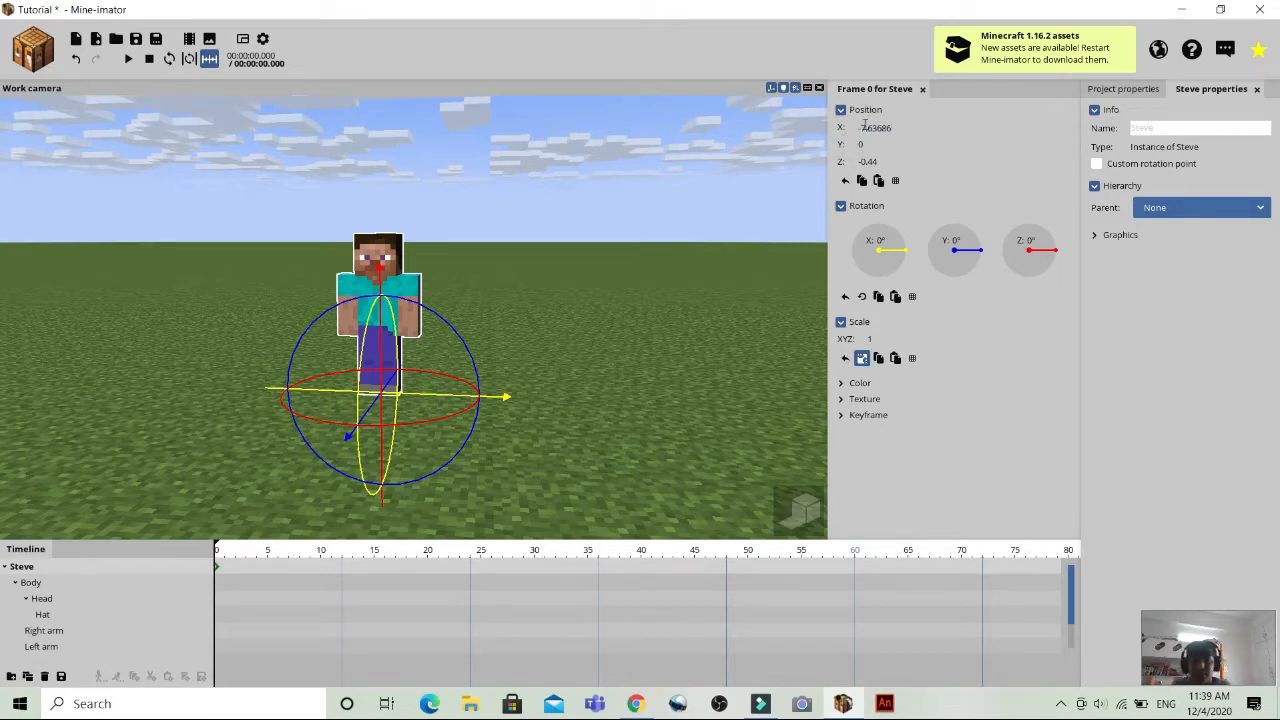
left_click(932, 153)
right_click(864, 127)
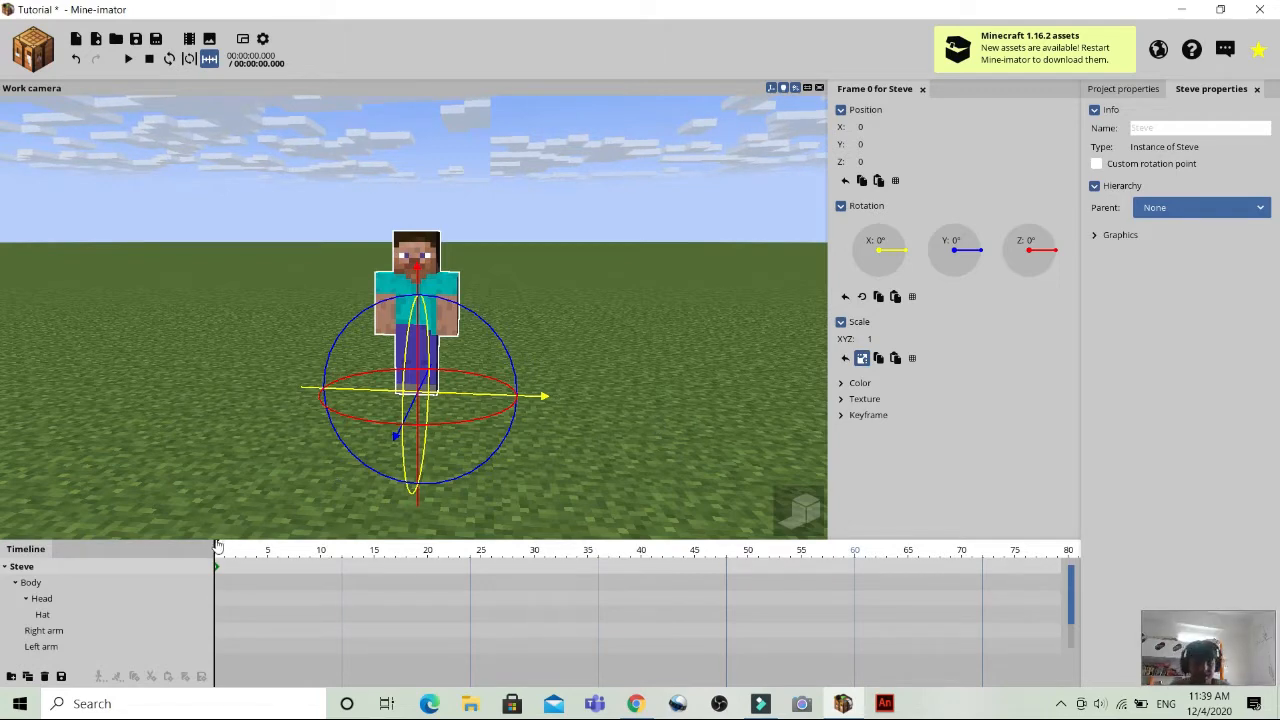
left_click(634, 437)
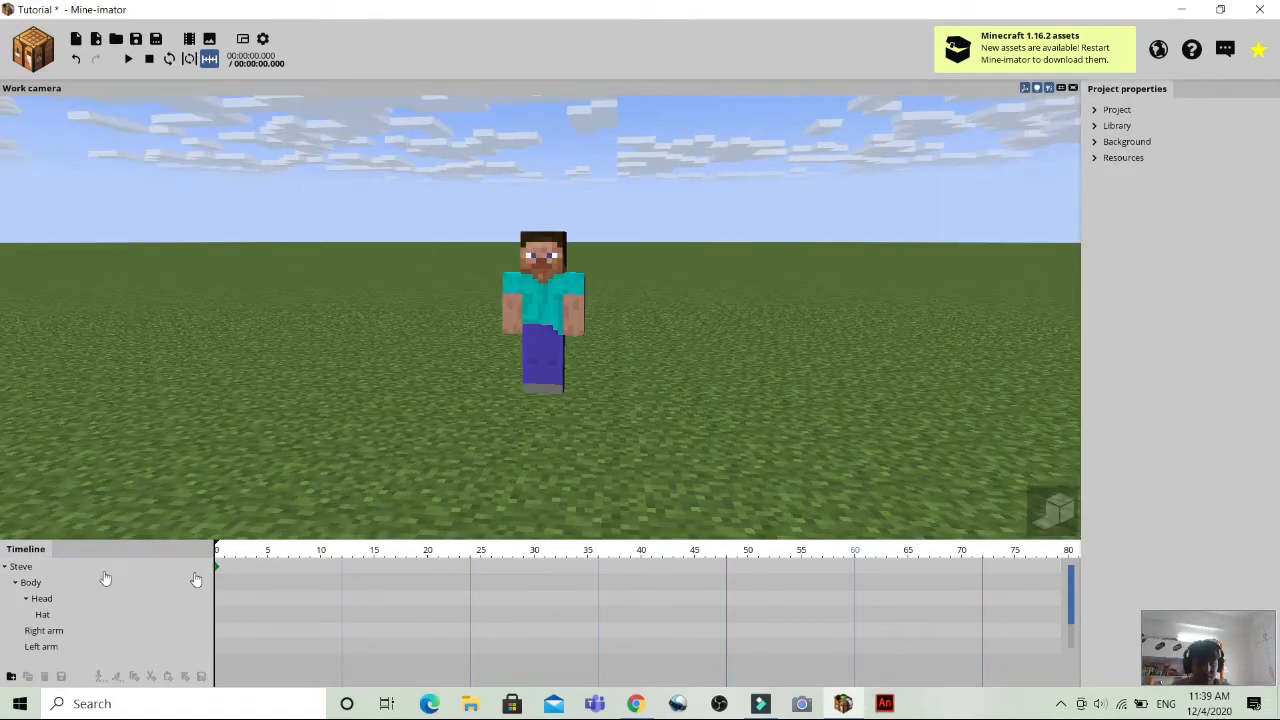
Add a keyframe for the whole Steve character at frame 30.
left_click(110, 566)
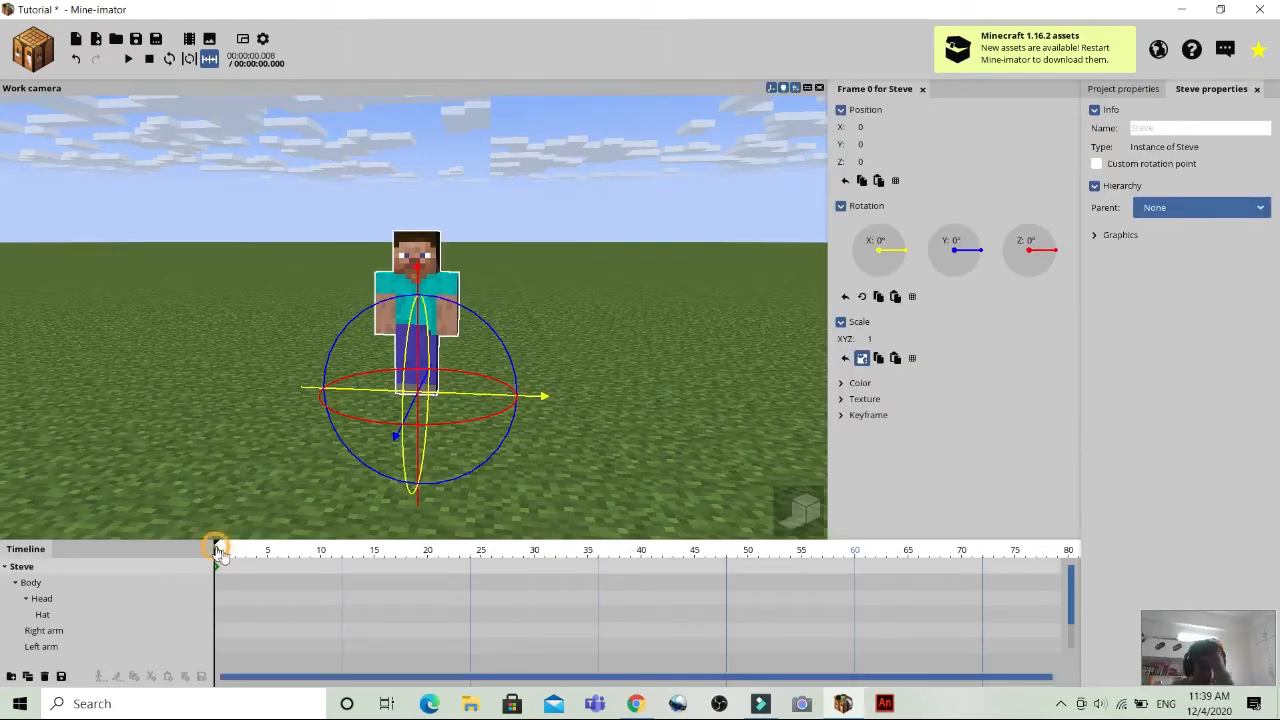
left_click_drag(217, 550, 289, 563)
left_click_drag(348, 571, 536, 583)
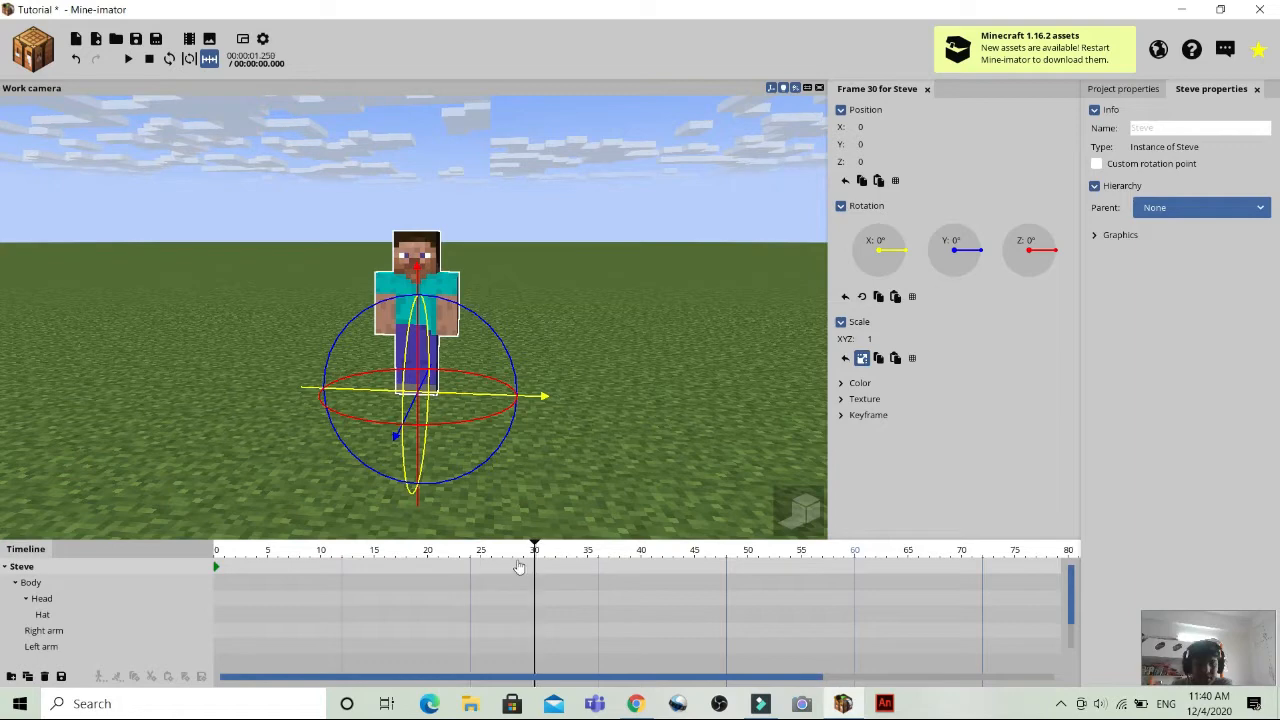
left_click(535, 569)
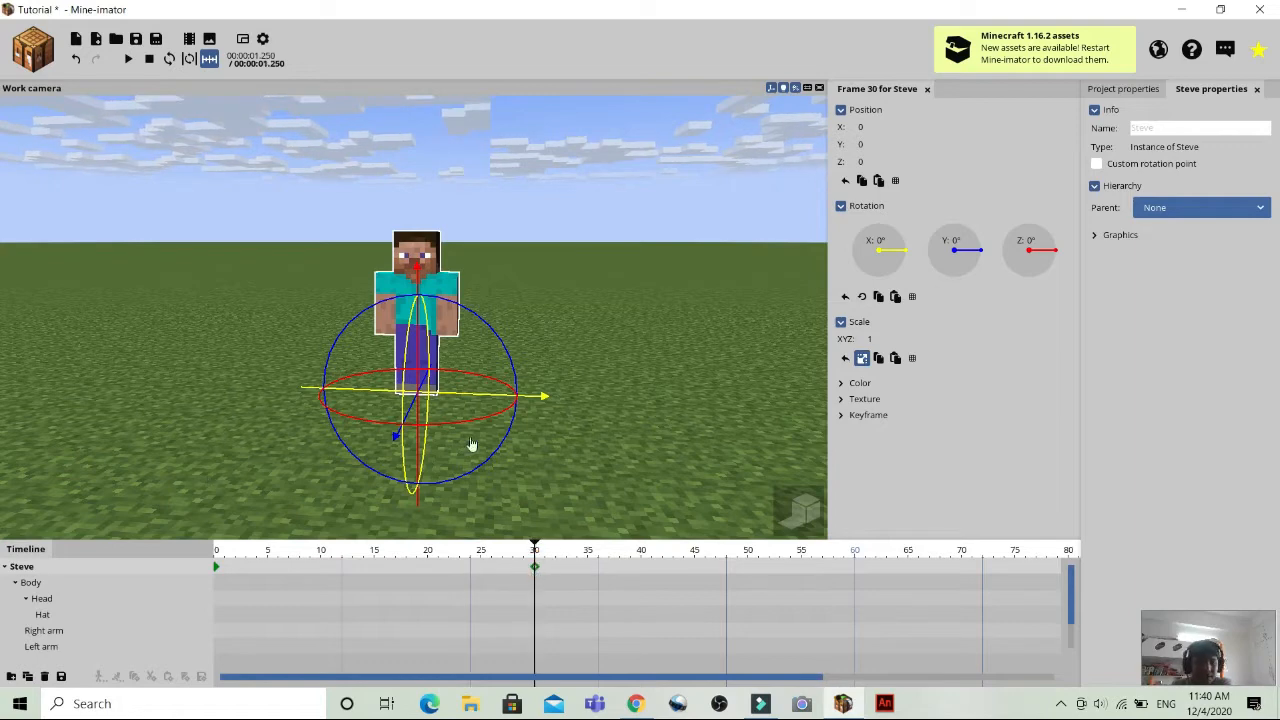
Pose Steve's left arm at frame 30 with an X rotation of about -73.93° and a bend of about 55.45°.
left_click(452, 328)
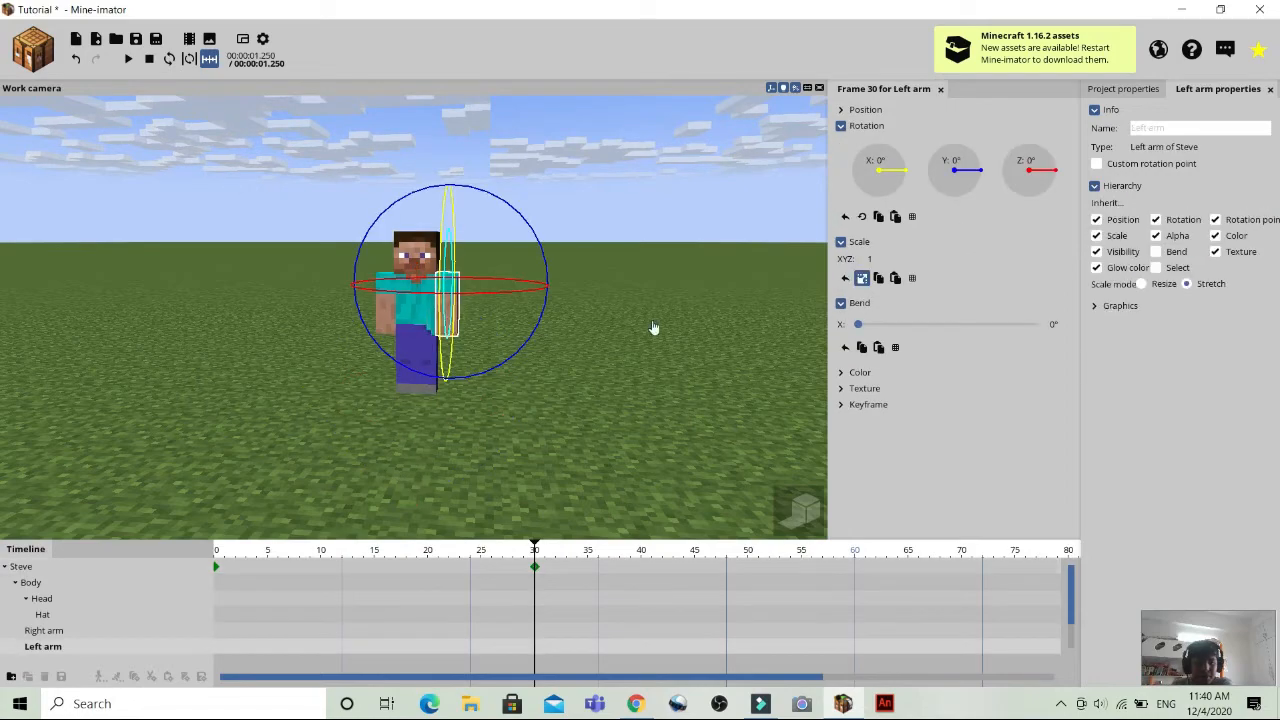
left_click_drag(690, 350, 554, 323)
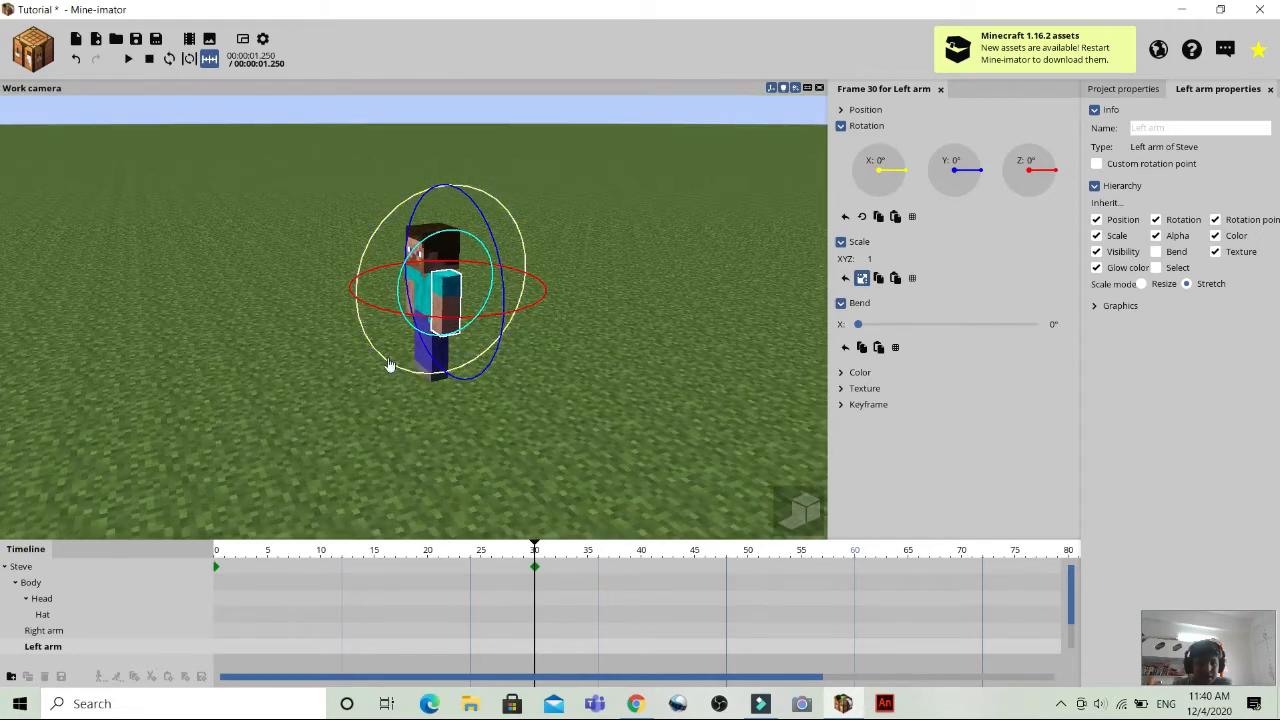
left_click_drag(386, 366, 347, 248)
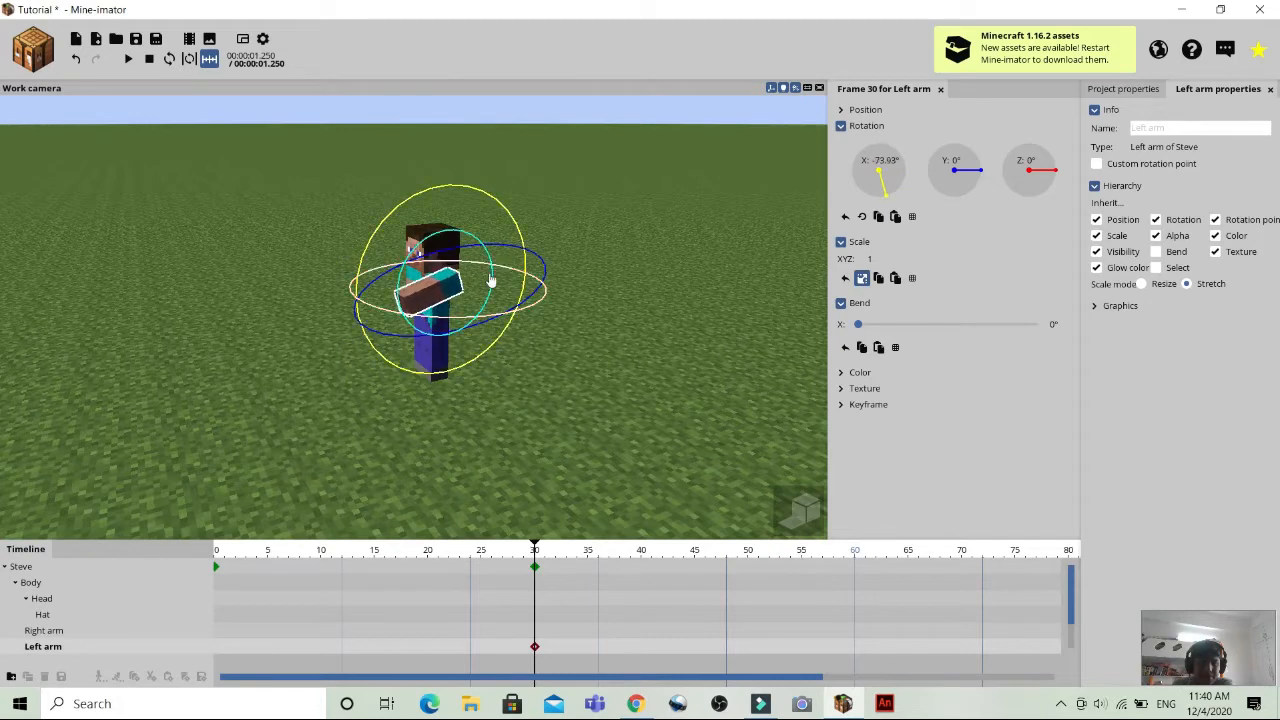
left_click_drag(493, 289, 479, 338)
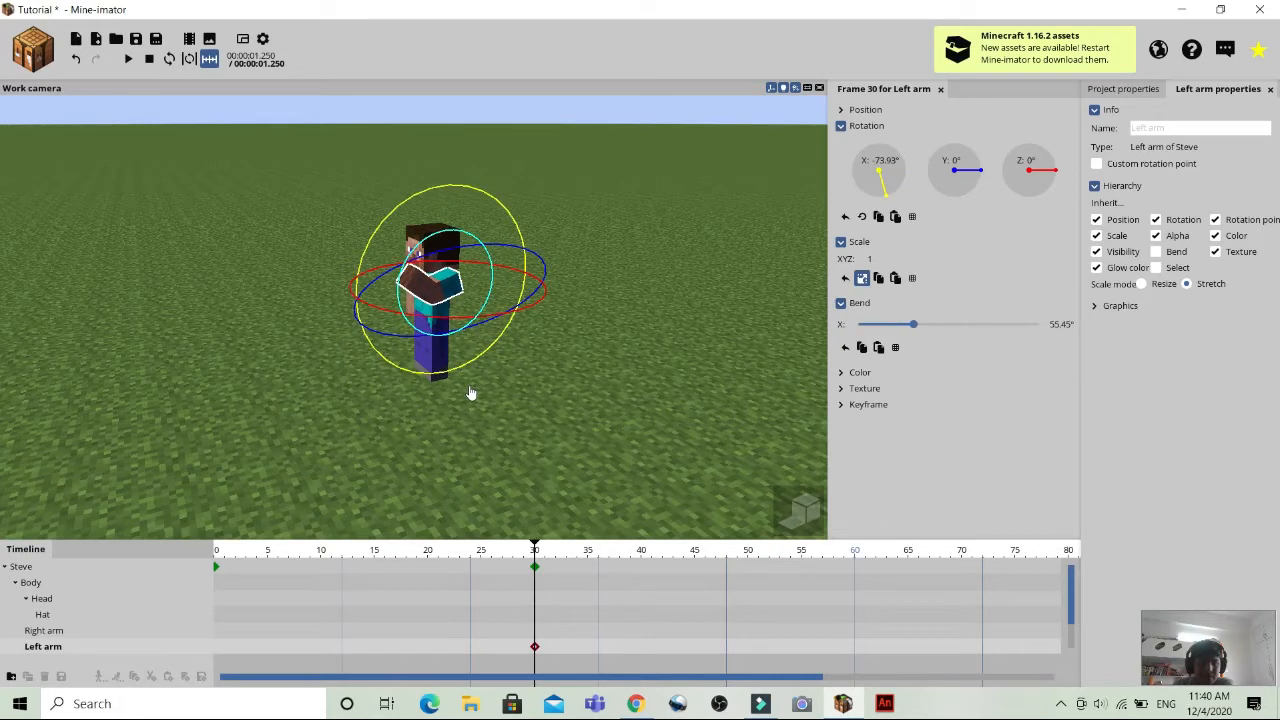
left_click_drag(470, 399, 590, 428)
left_click_drag(460, 446, 485, 418)
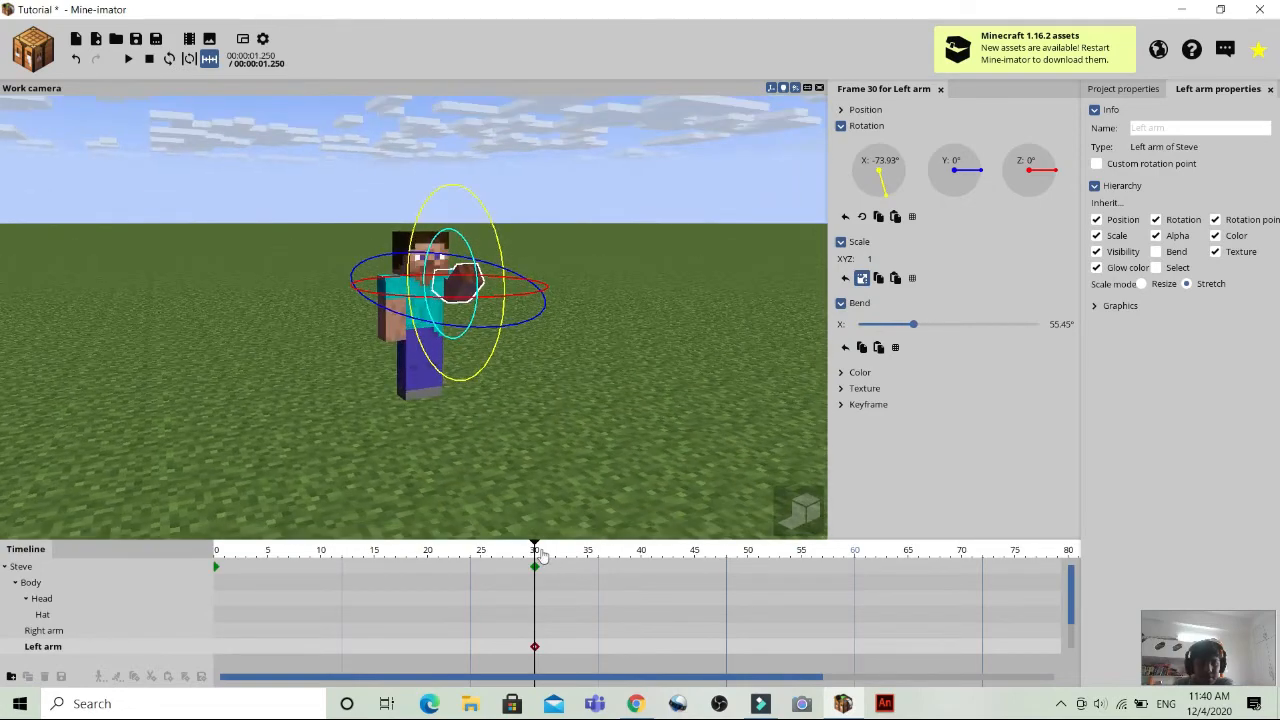
Return to frame 0 and add a keyframe there for Steve's left arm.
left_click_drag(535, 550, 133, 552)
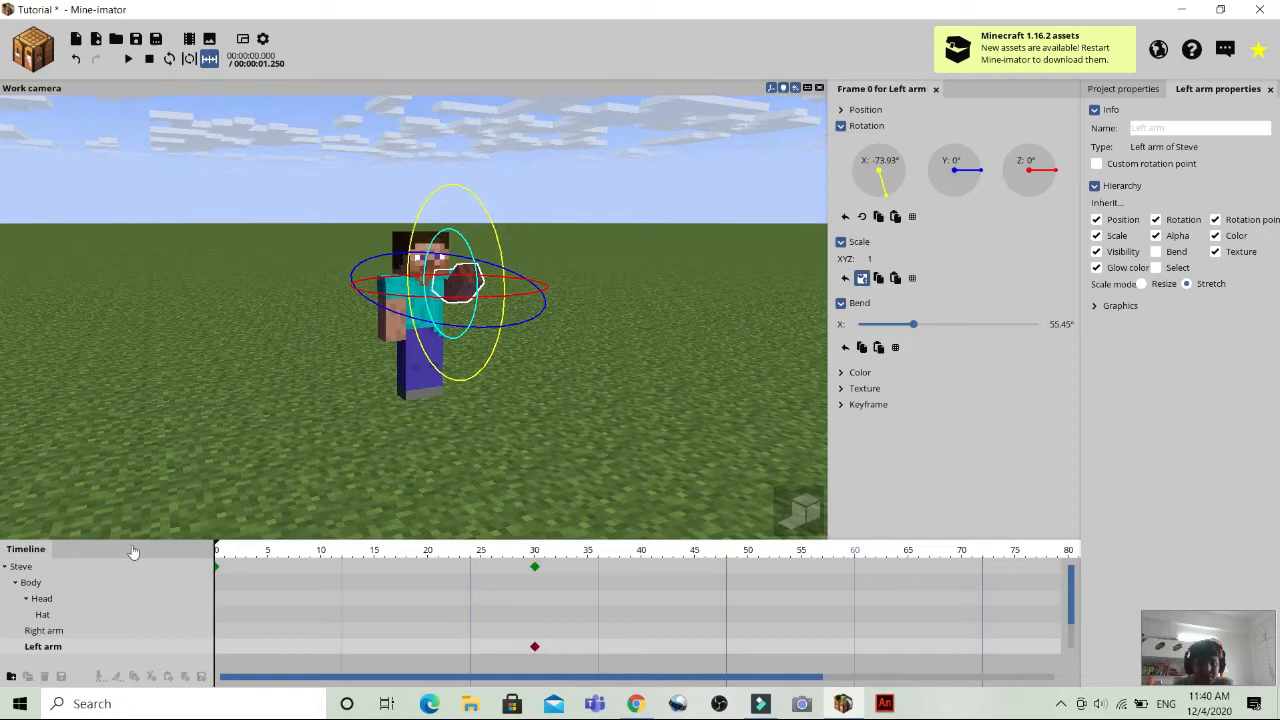
left_click(228, 480)
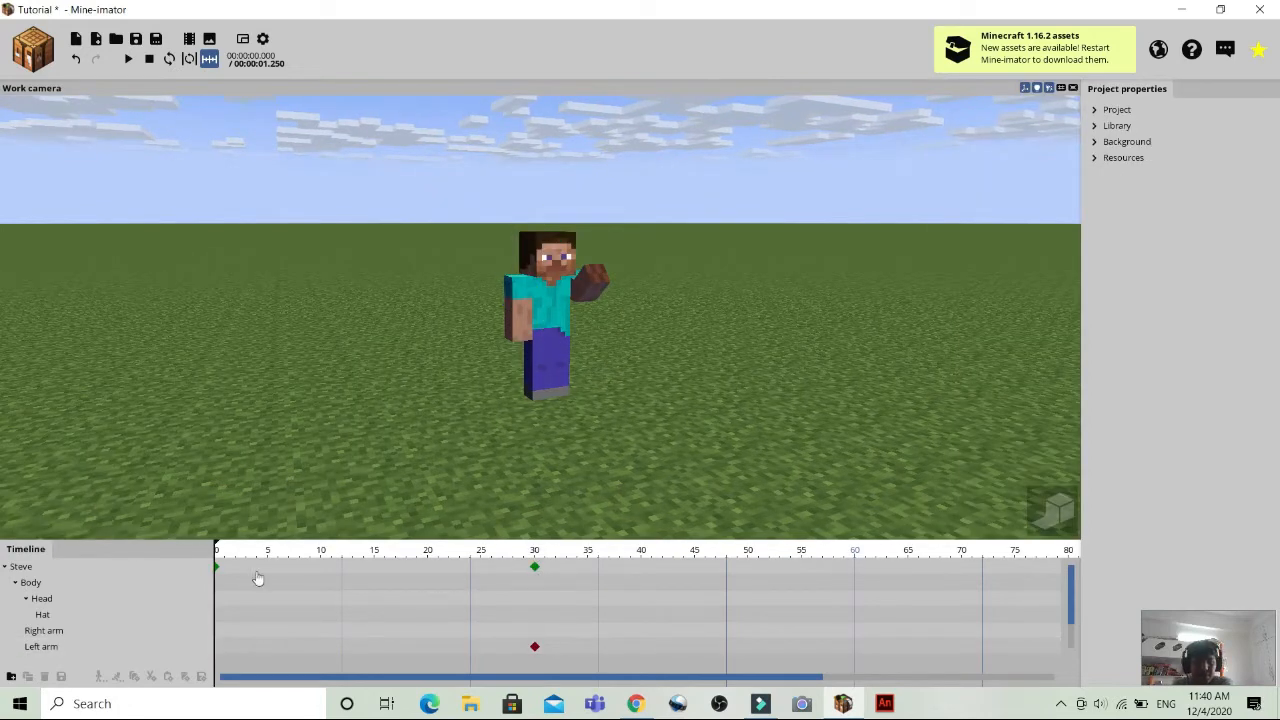
left_click(217, 651)
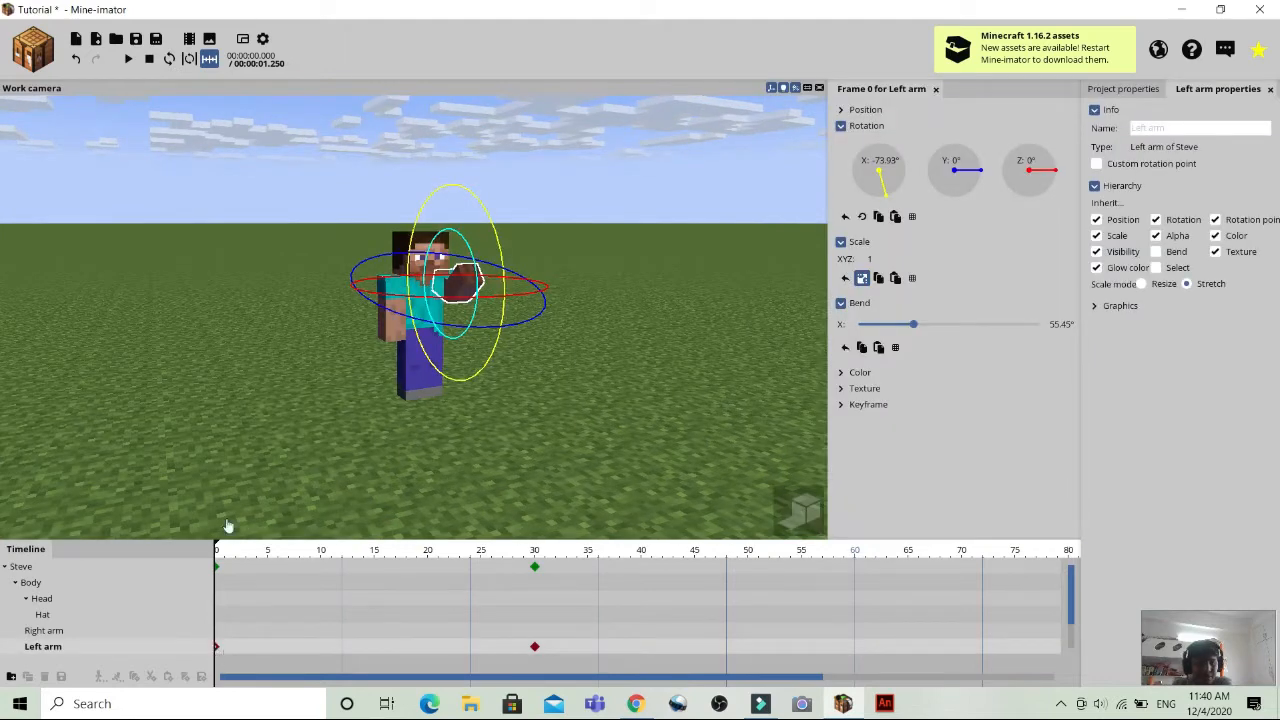
Play the animation from frame 0 while viewing Steve's left arm from the side.
left_click_drag(217, 552, 120, 535)
left_click_drag(451, 289, 451, 297)
left_click_drag(628, 364, 562, 450)
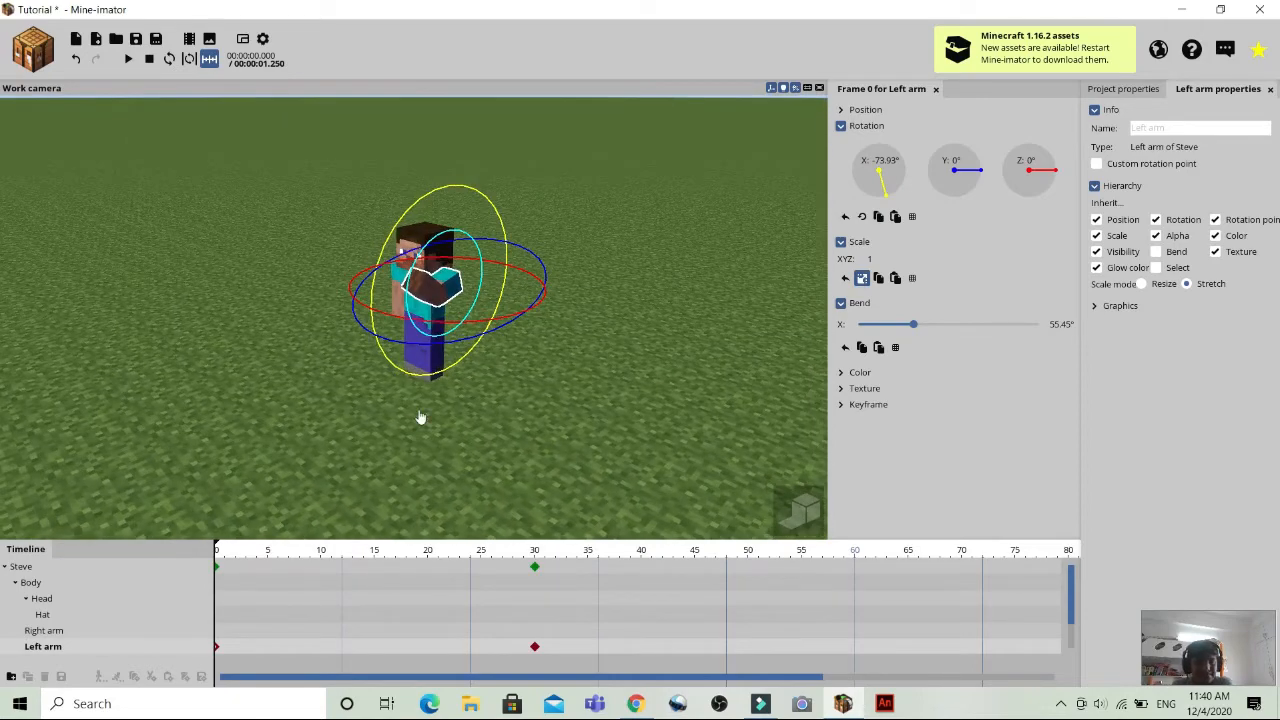
key("space")
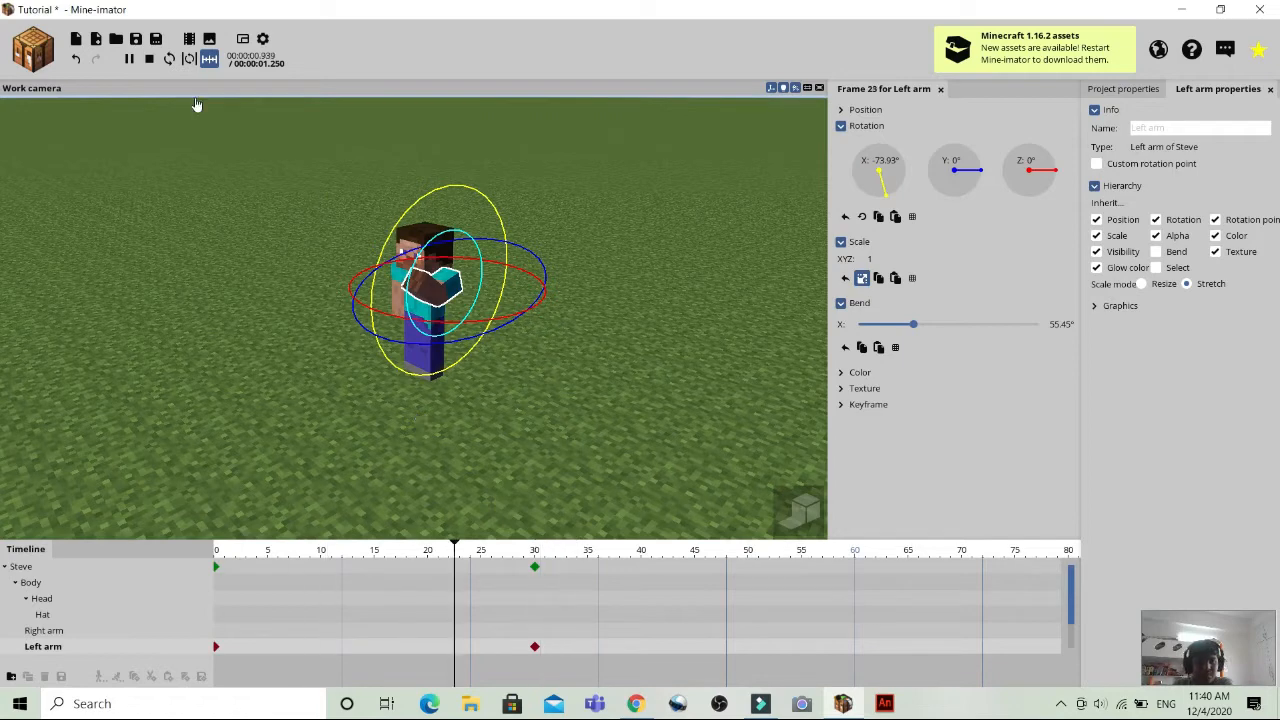
Stop playback and pose Steve's left arm at frame 0 with an X rotation of 0° and a bend of about -13.05°.
left_click(150, 58)
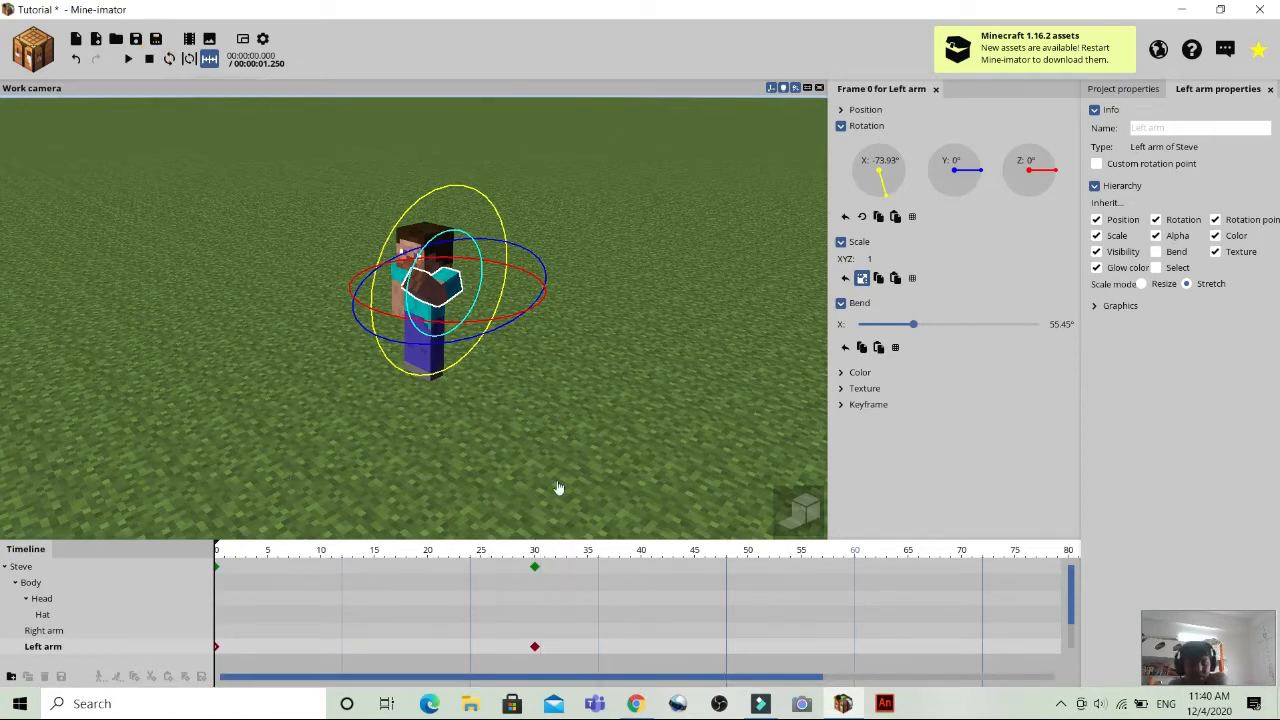
left_click_drag(537, 408, 650, 450)
left_click_drag(560, 442, 620, 460)
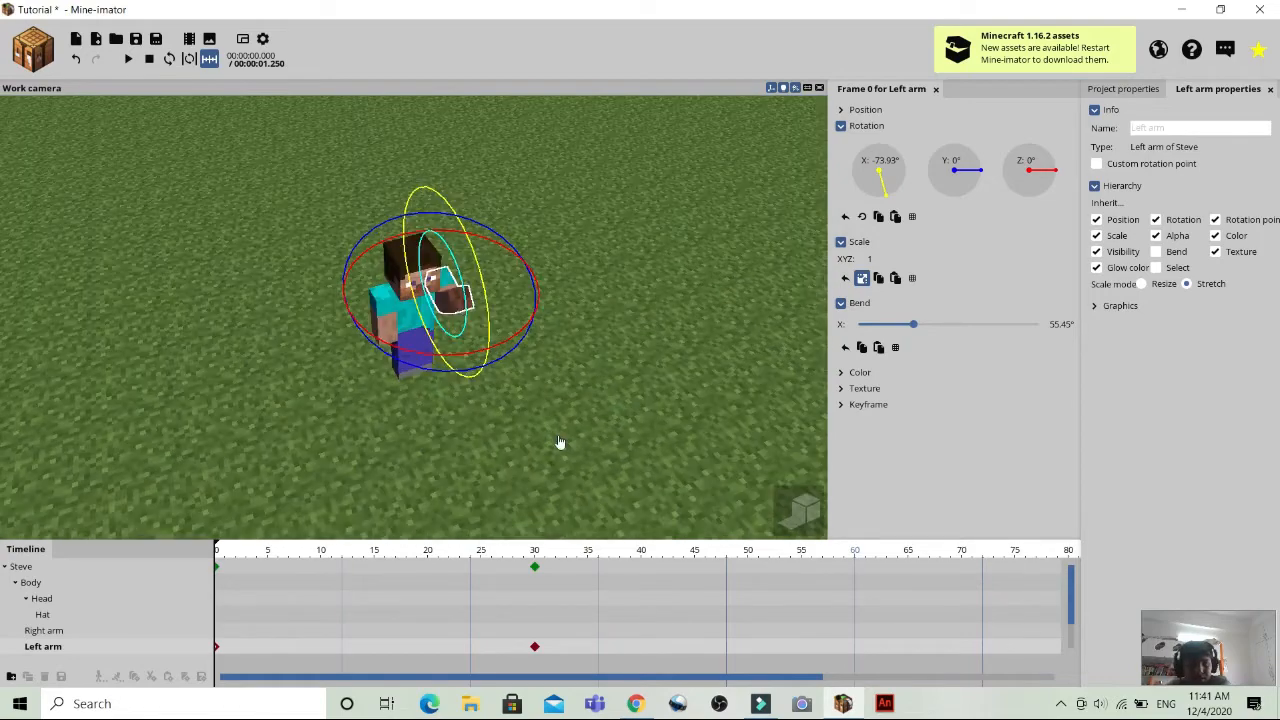
left_click_drag(460, 290, 466, 346)
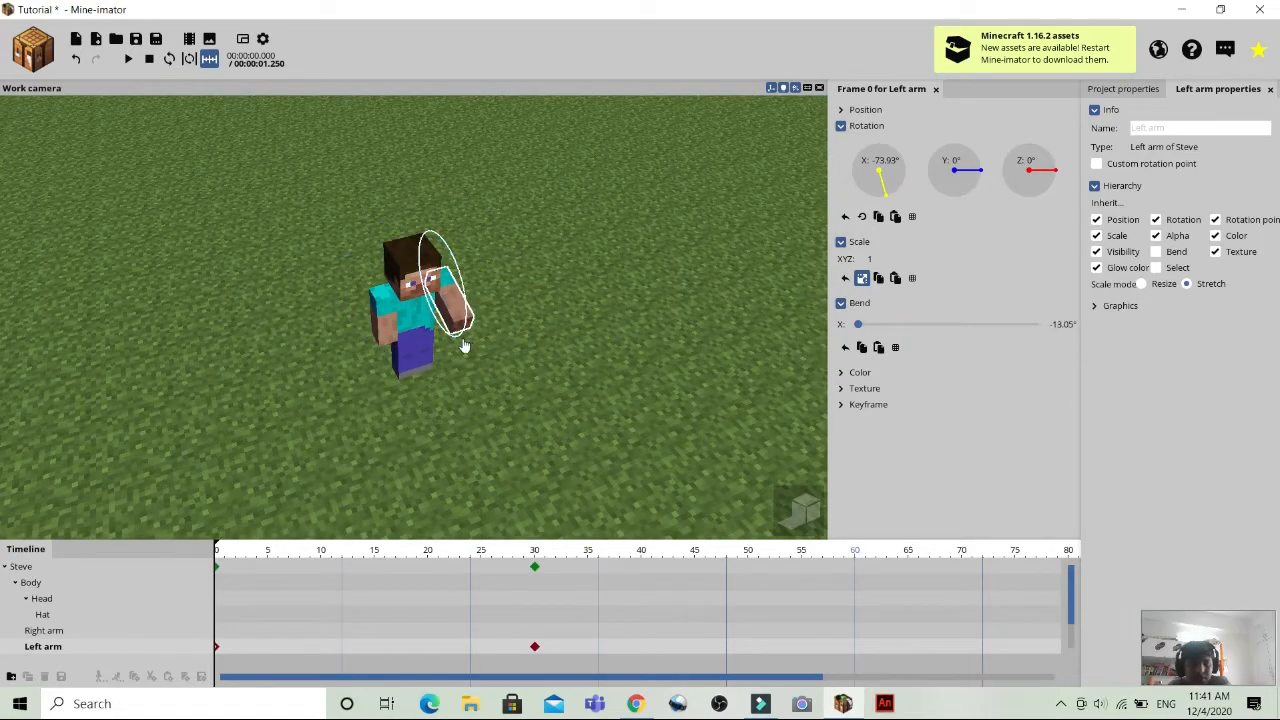
right_click(891, 185)
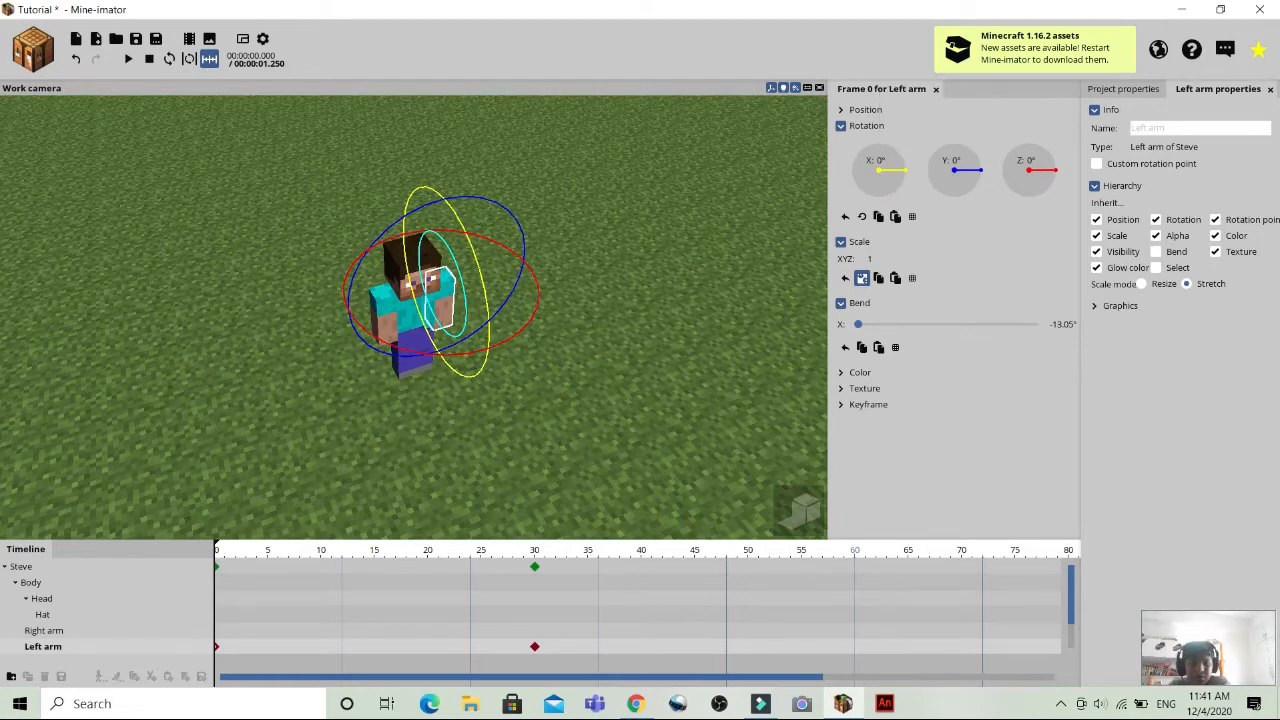
left_click_drag(792, 419, 600, 404)
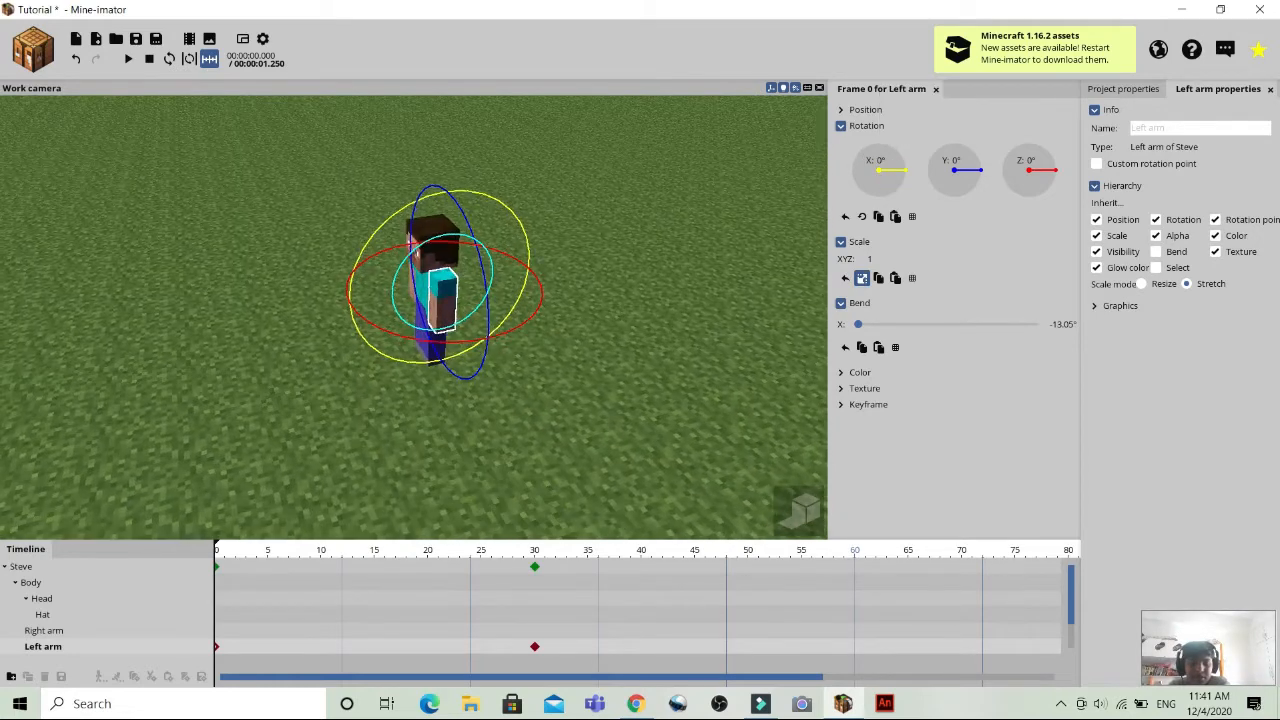
Delete the Steve character together with its timeline and keyframes.
right_click(536, 569)
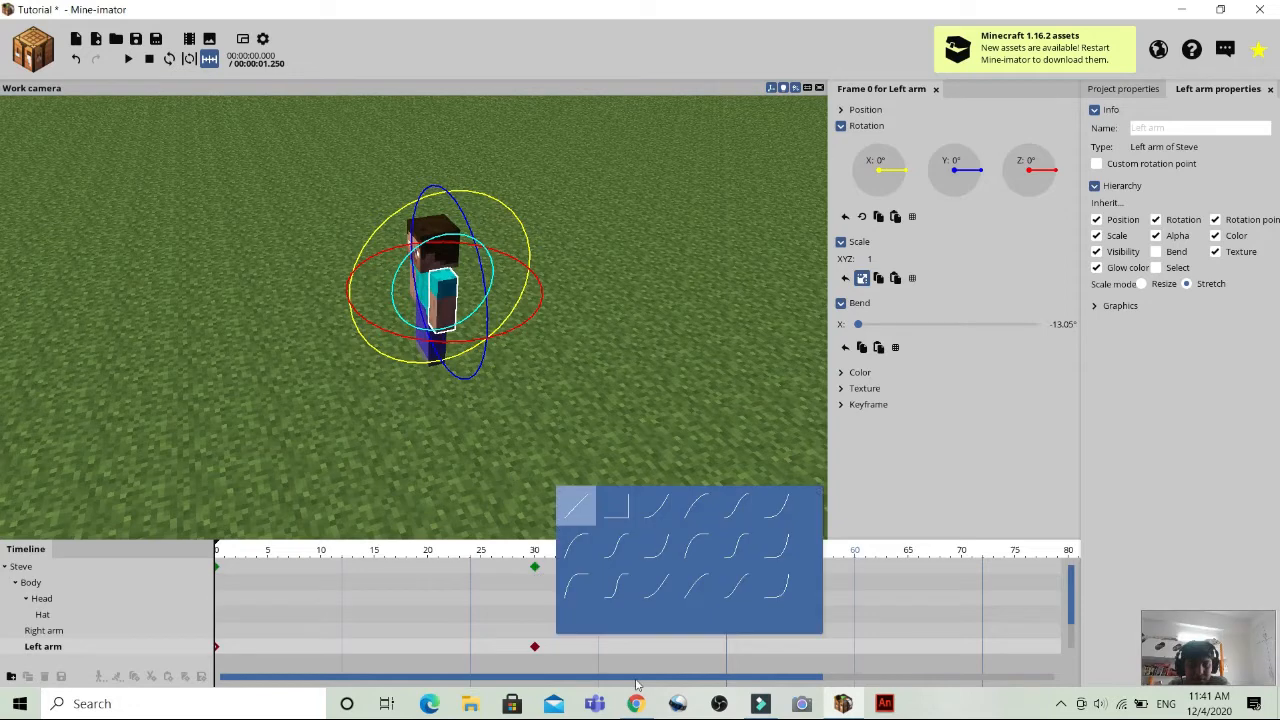
left_click(514, 477)
left_click(536, 568)
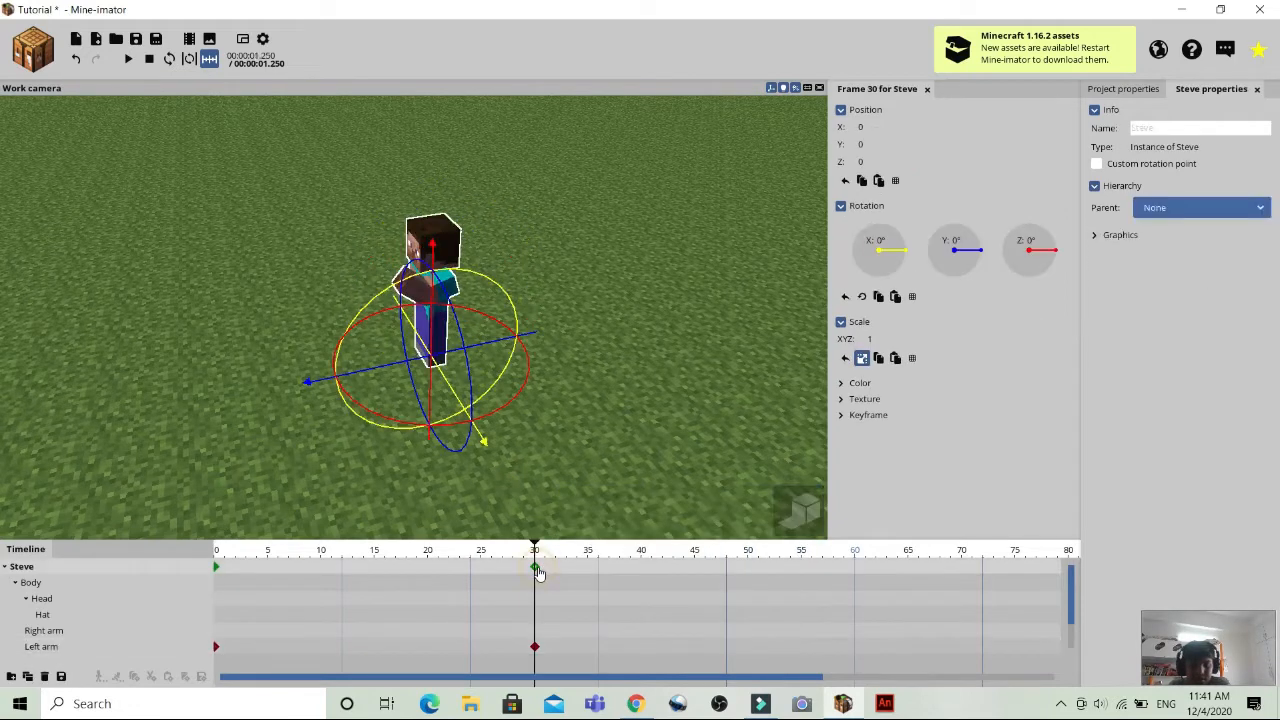
left_click(536, 568)
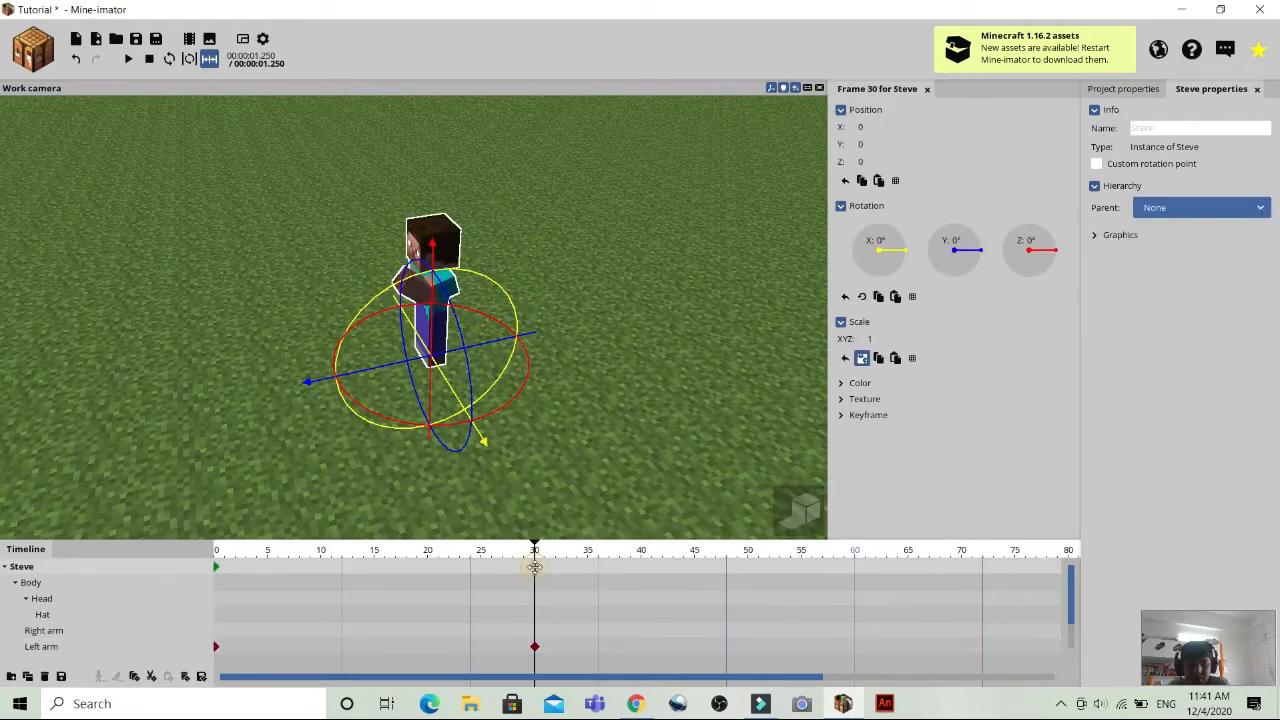
key("Delete")
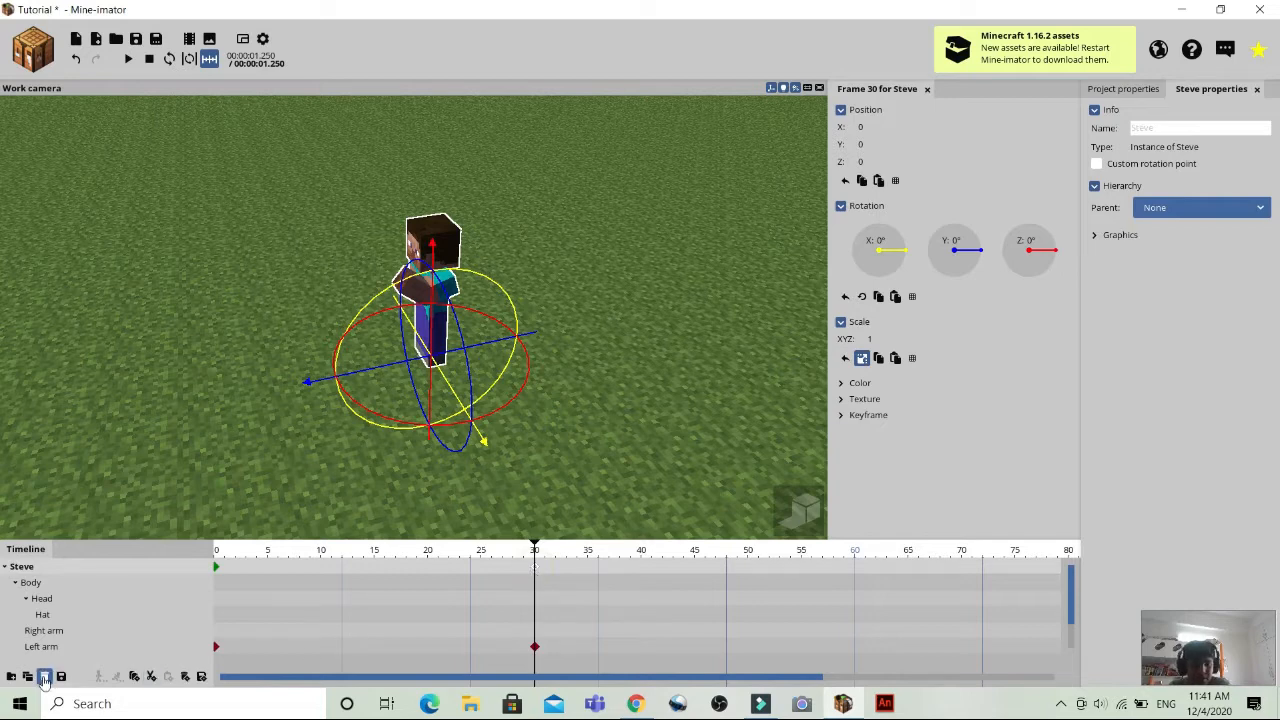
left_click(44, 678)
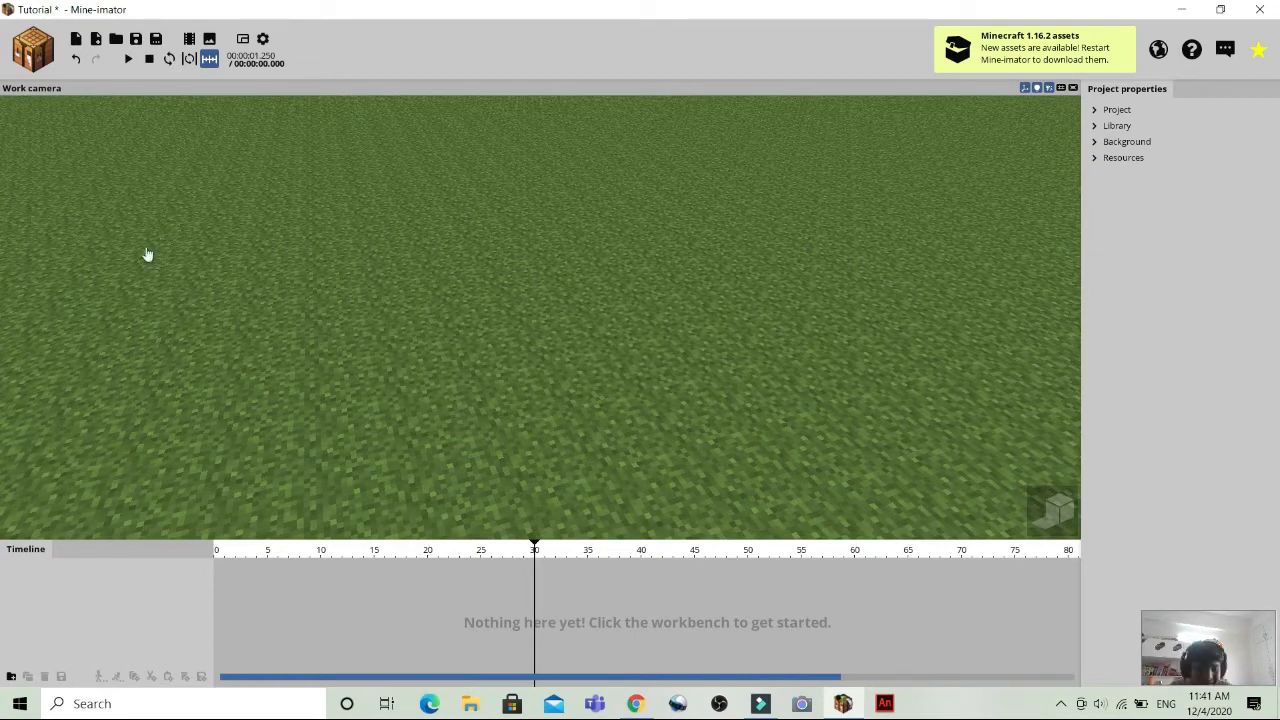
Create a new Human character with the Steve variant and Minecraft skin, and view it from the front.
left_click(33, 50)
left_click(33, 106)
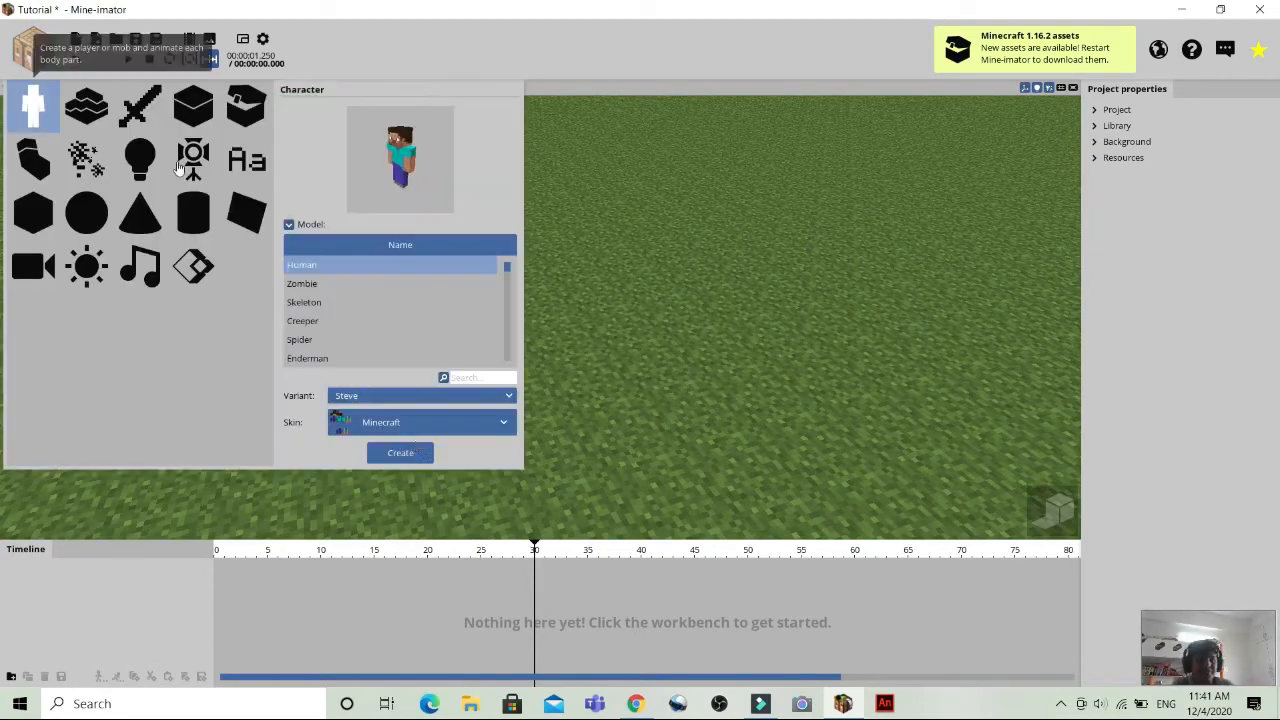
left_click(402, 454)
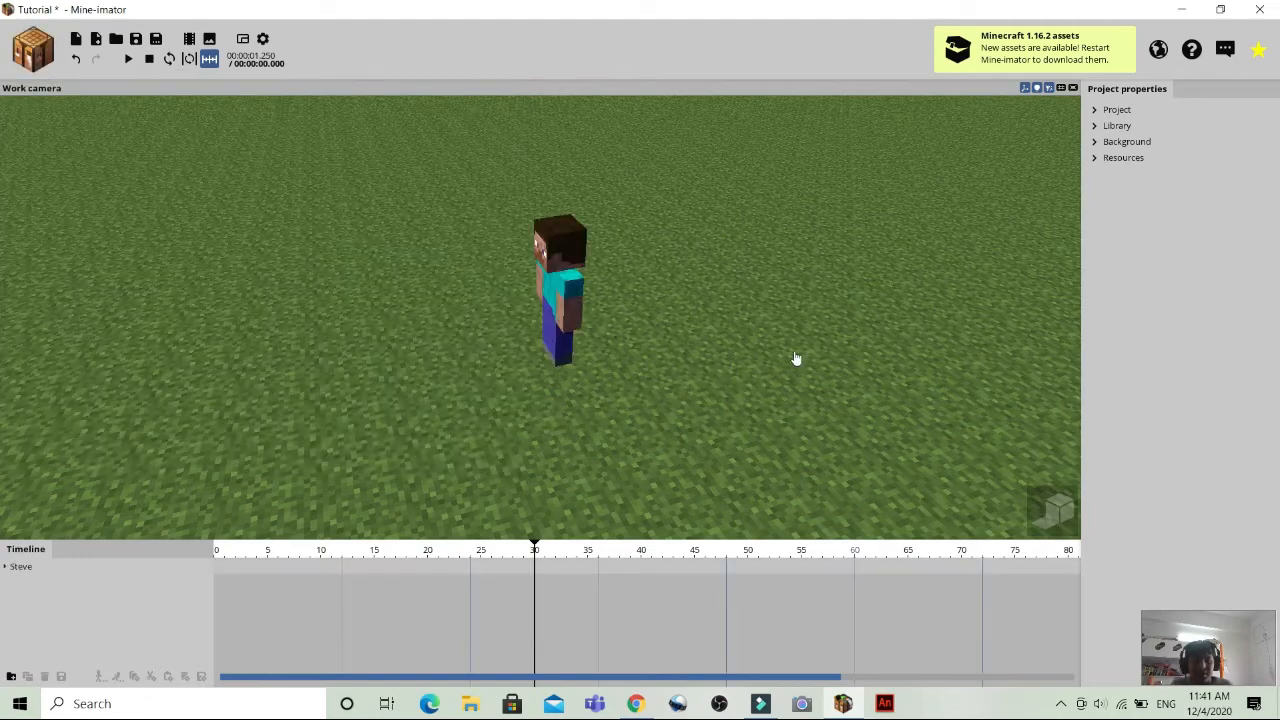
left_click_drag(732, 318, 844, 266)
left_click_drag(530, 372, 528, 365)
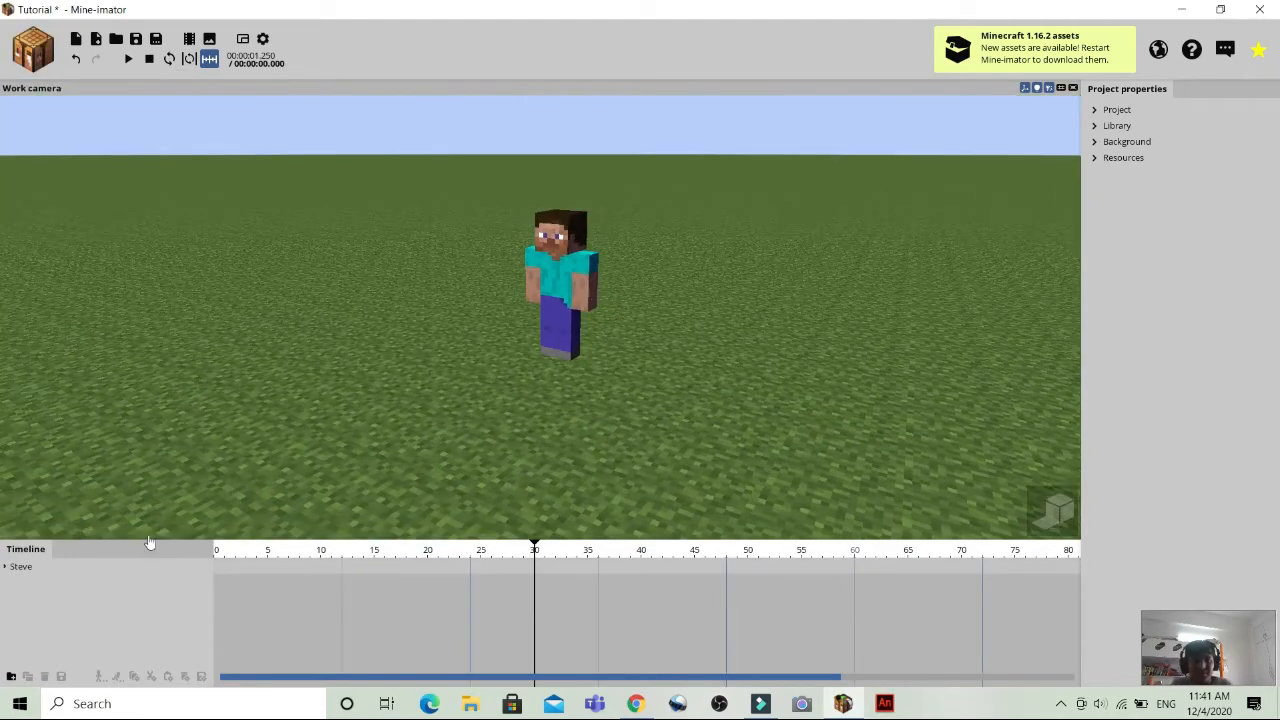
Expand Steve's body parts in the timeline and add a keyframe for the right arm at frame 0.
left_click(5, 566)
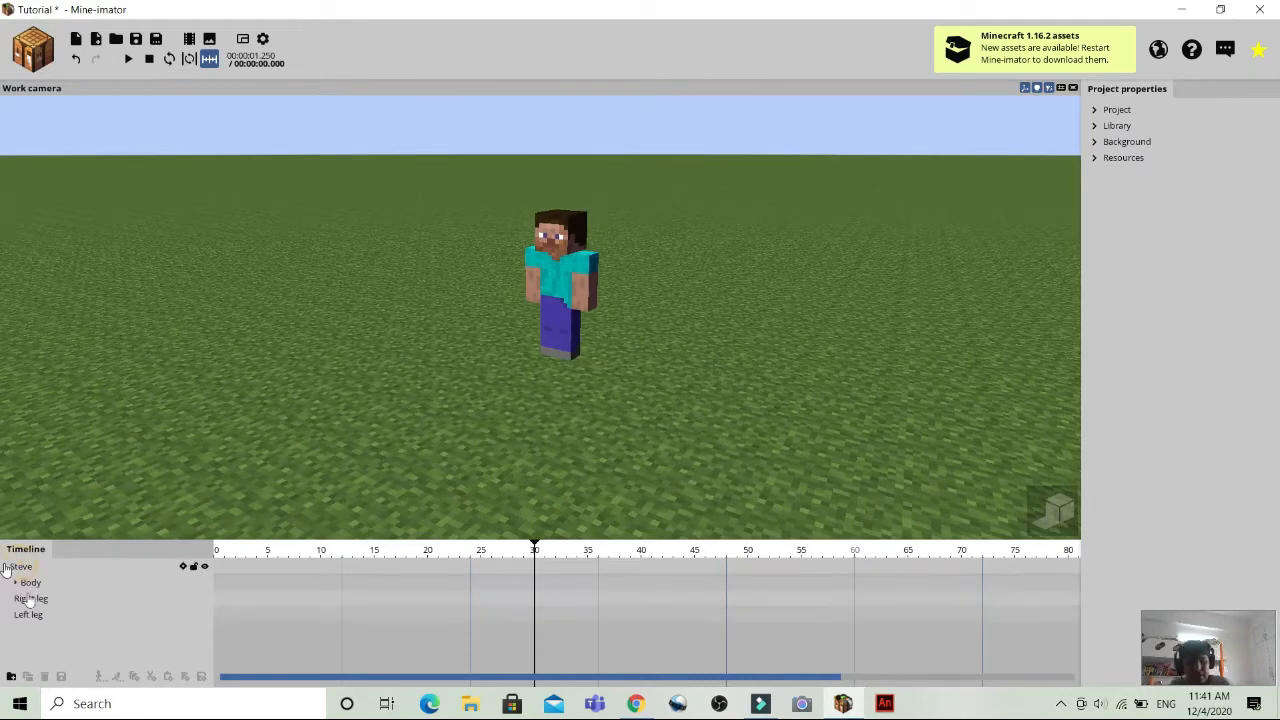
left_click(15, 582)
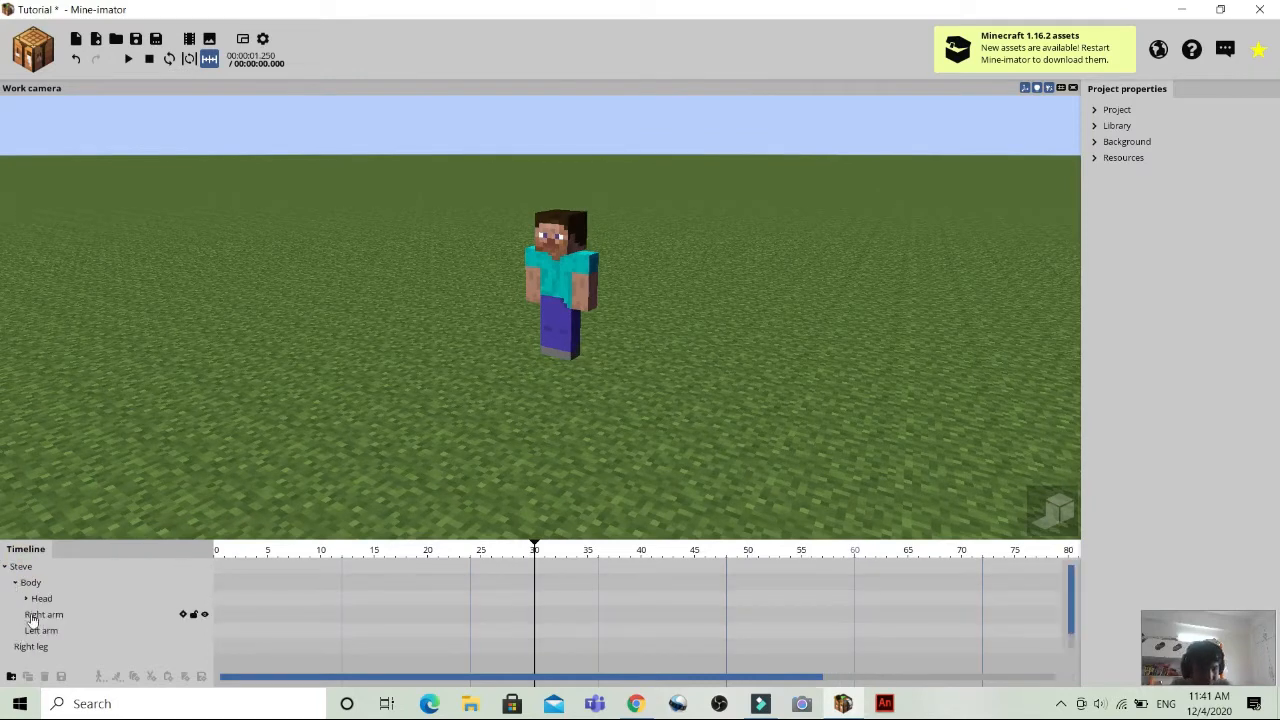
left_click(40, 614)
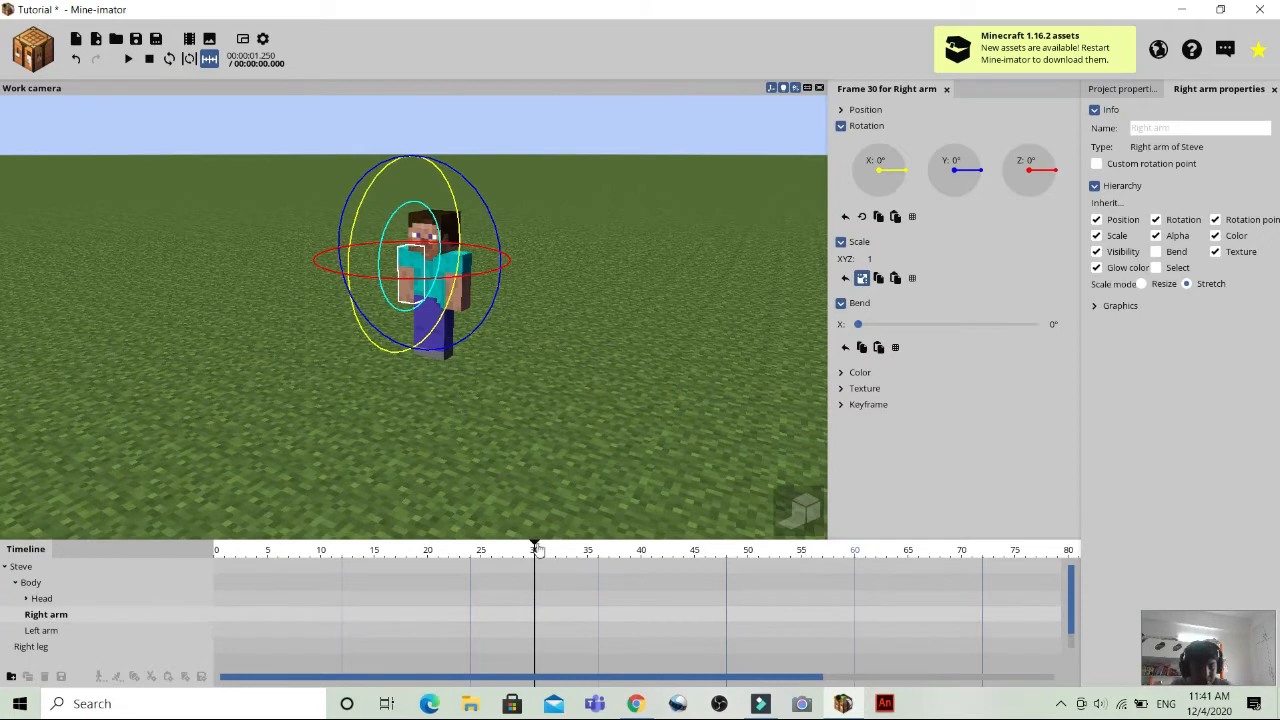
left_click_drag(537, 548, 149, 580)
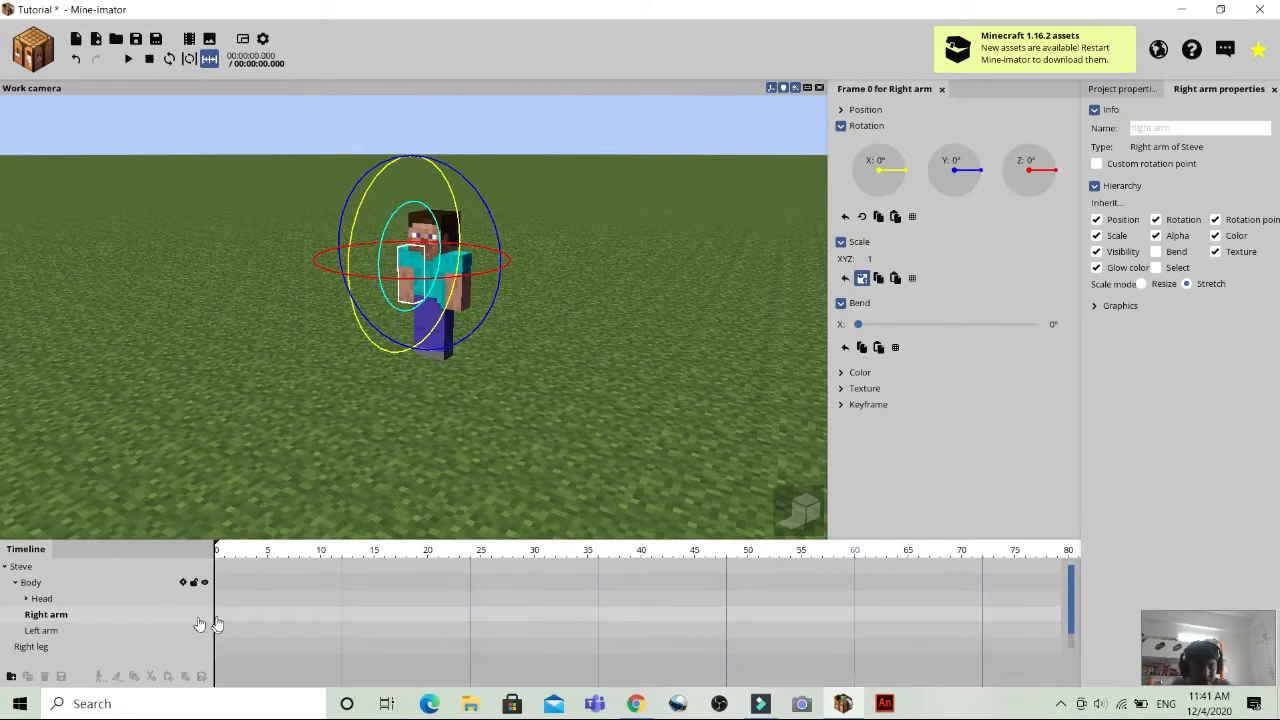
Add a right arm keyframe at frame 10 with a bend of about 89.80° and an X rotation of about -49.97°.
left_click_drag(217, 555, 322, 604)
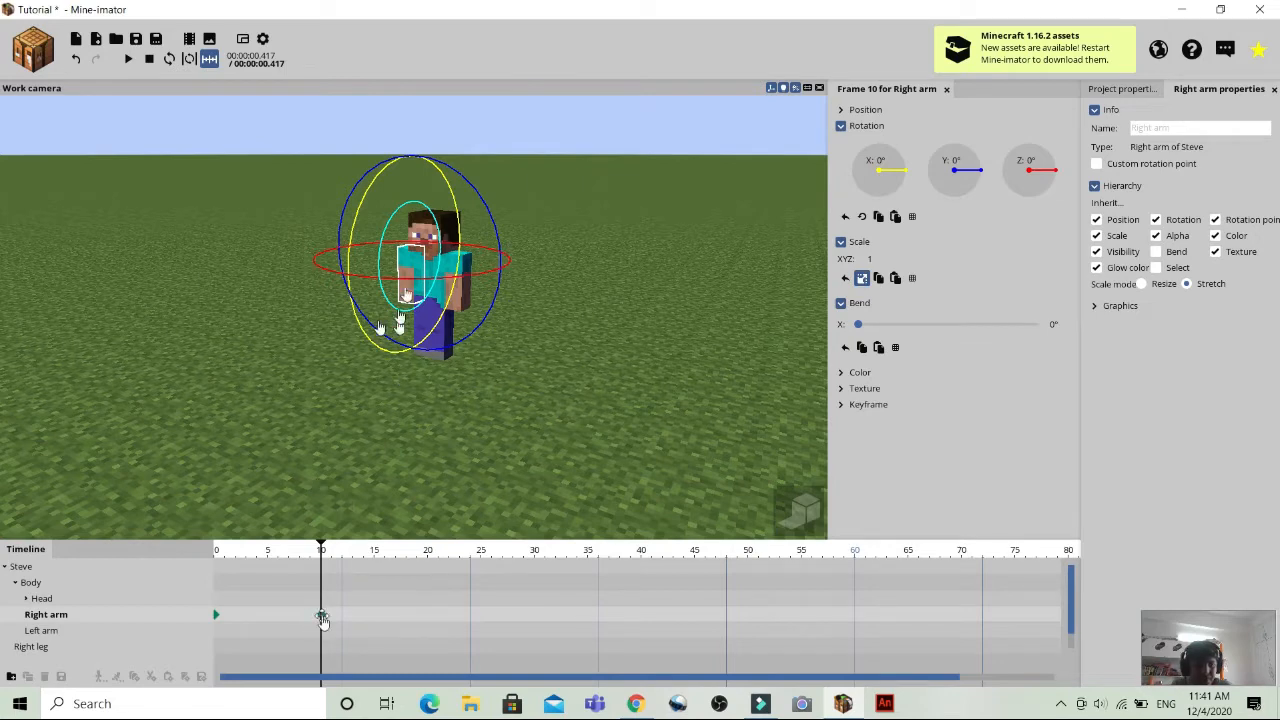
left_click_drag(400, 305, 388, 272)
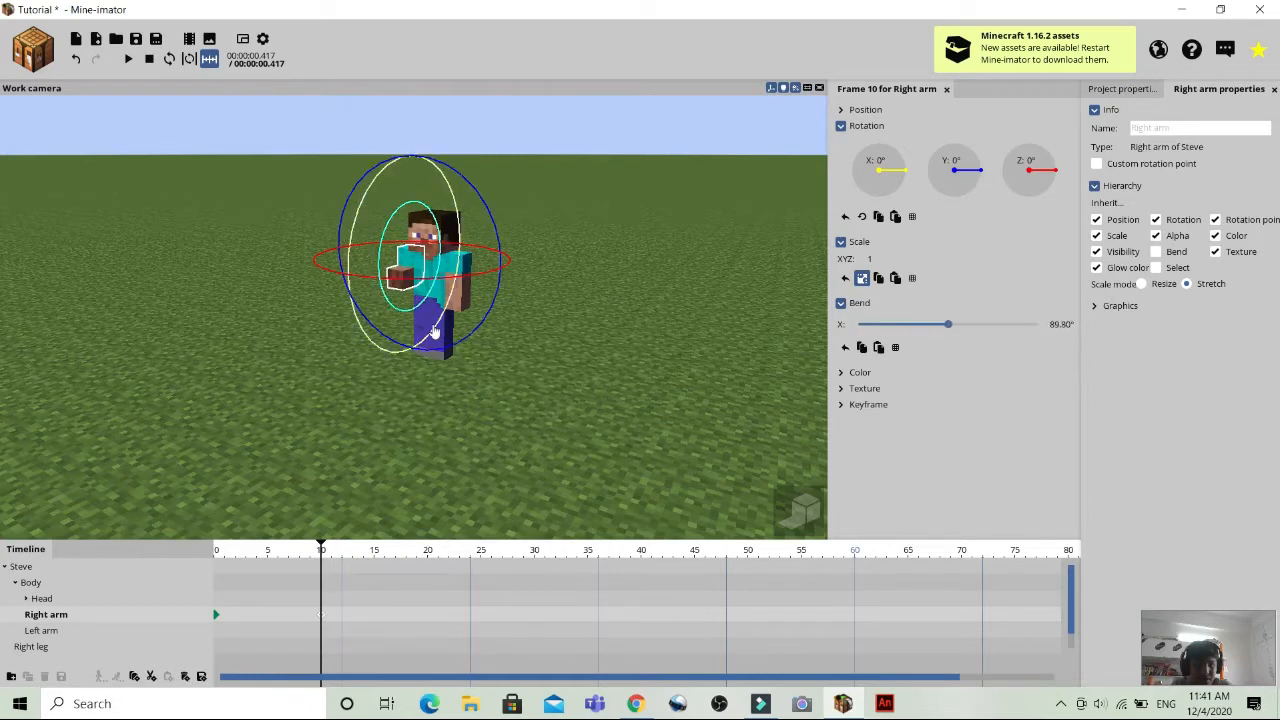
left_click_drag(407, 345, 371, 340)
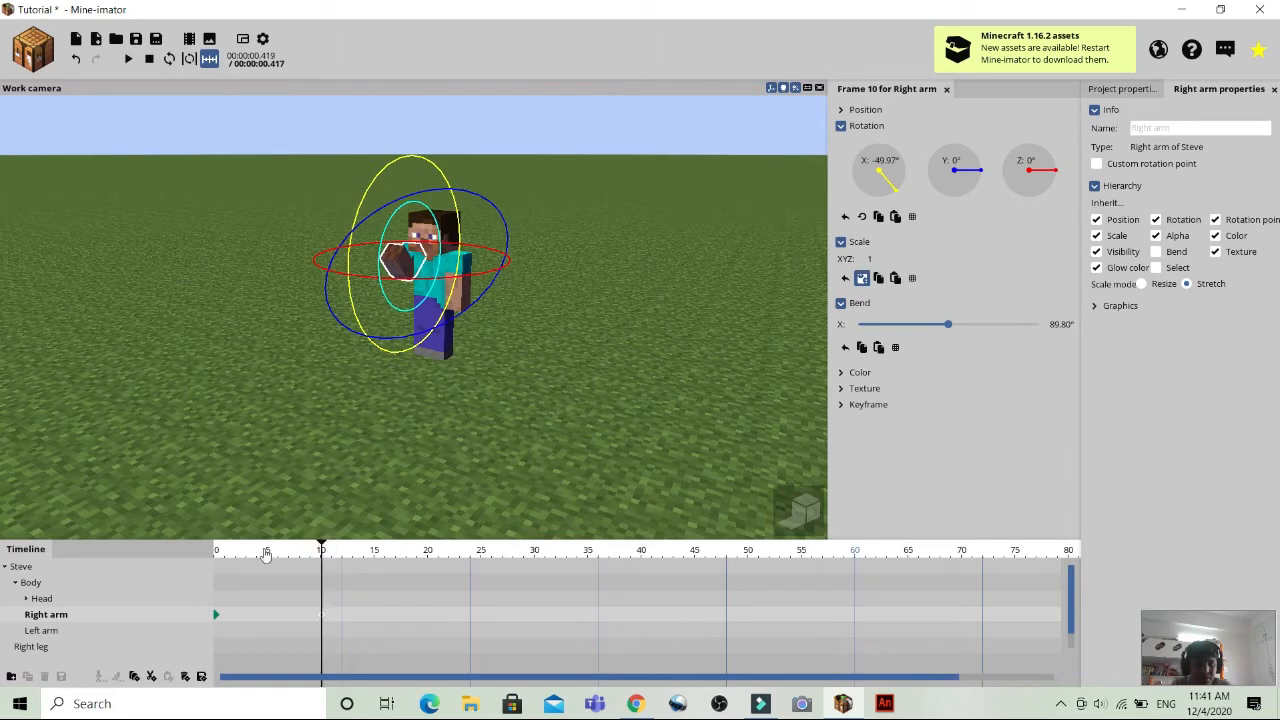
Play the right arm animation from frame 0, once and on loop, and finish with playback stopped and looping off.
left_click_drag(322, 550, 216, 550)
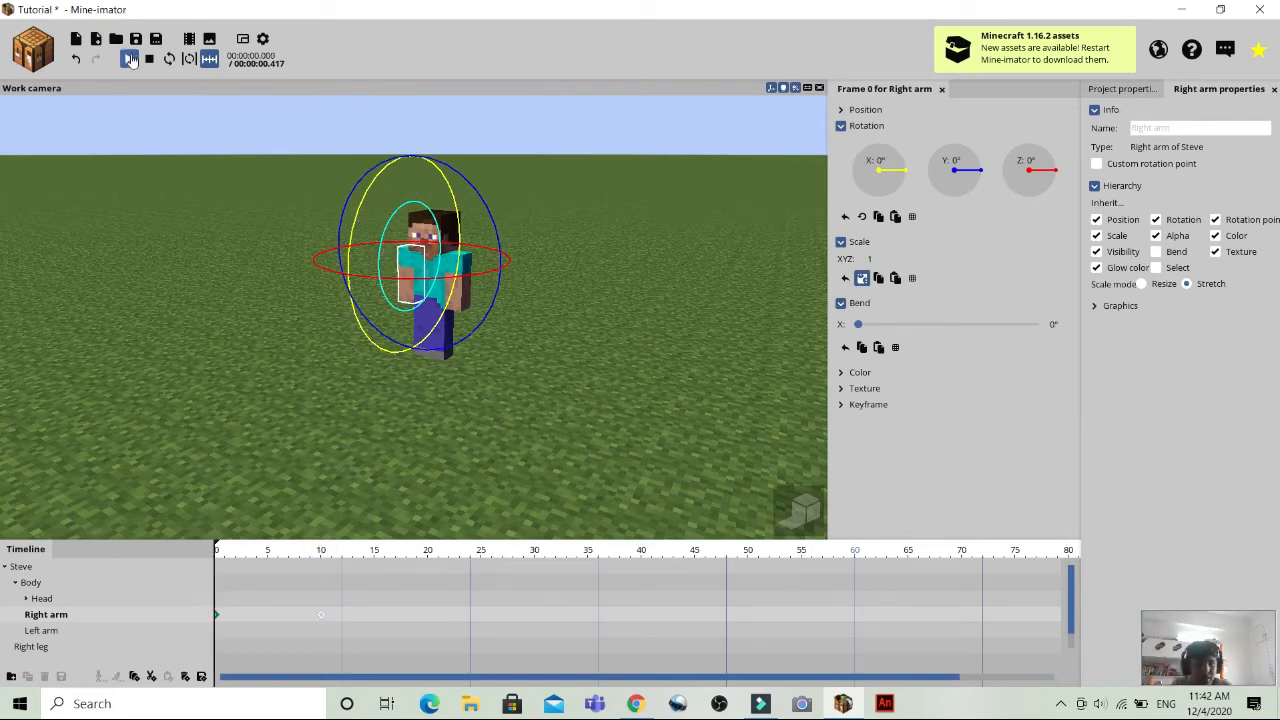
left_click(128, 59)
left_click(128, 59)
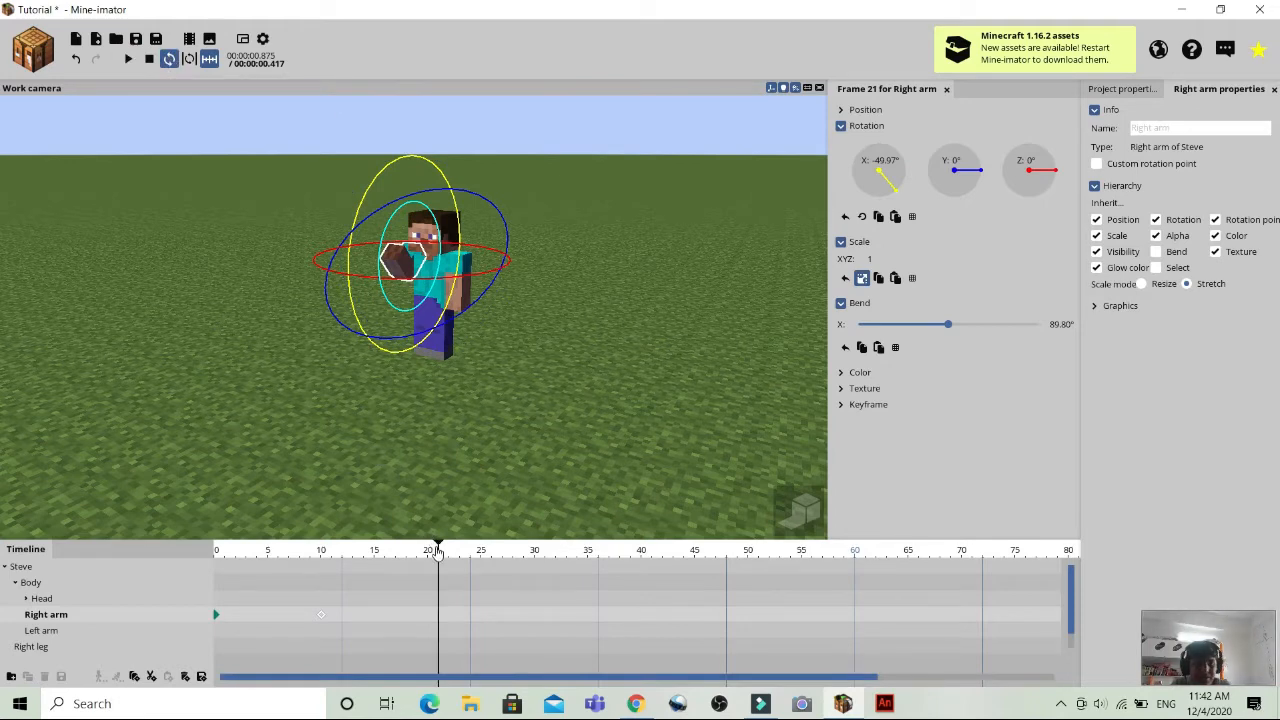
left_click_drag(437, 550, 77, 513)
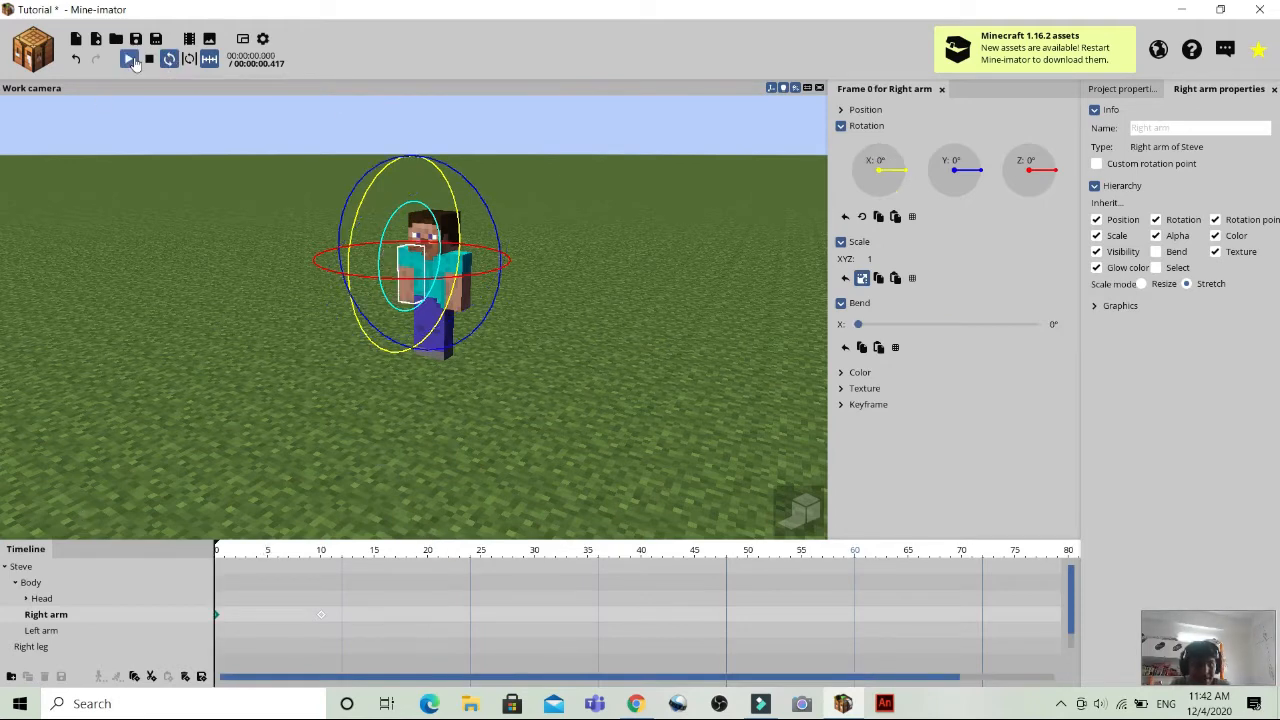
left_click(133, 60)
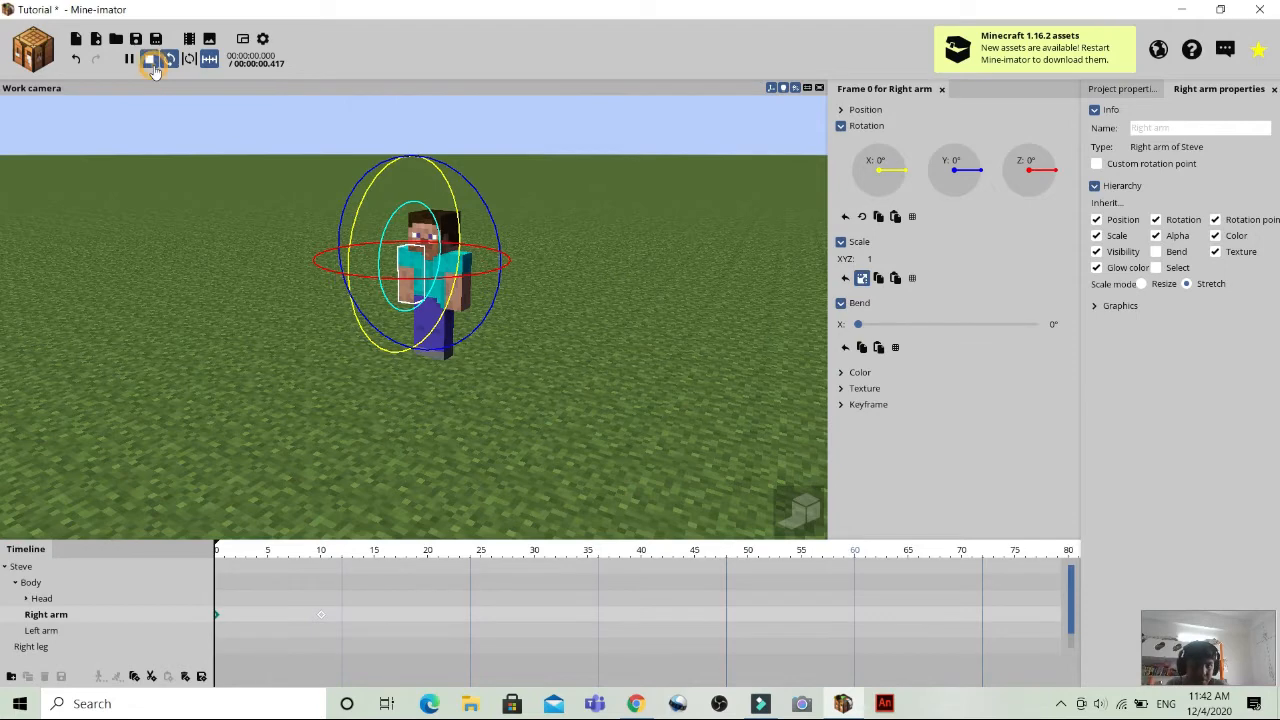
left_click(150, 58)
left_click(168, 63)
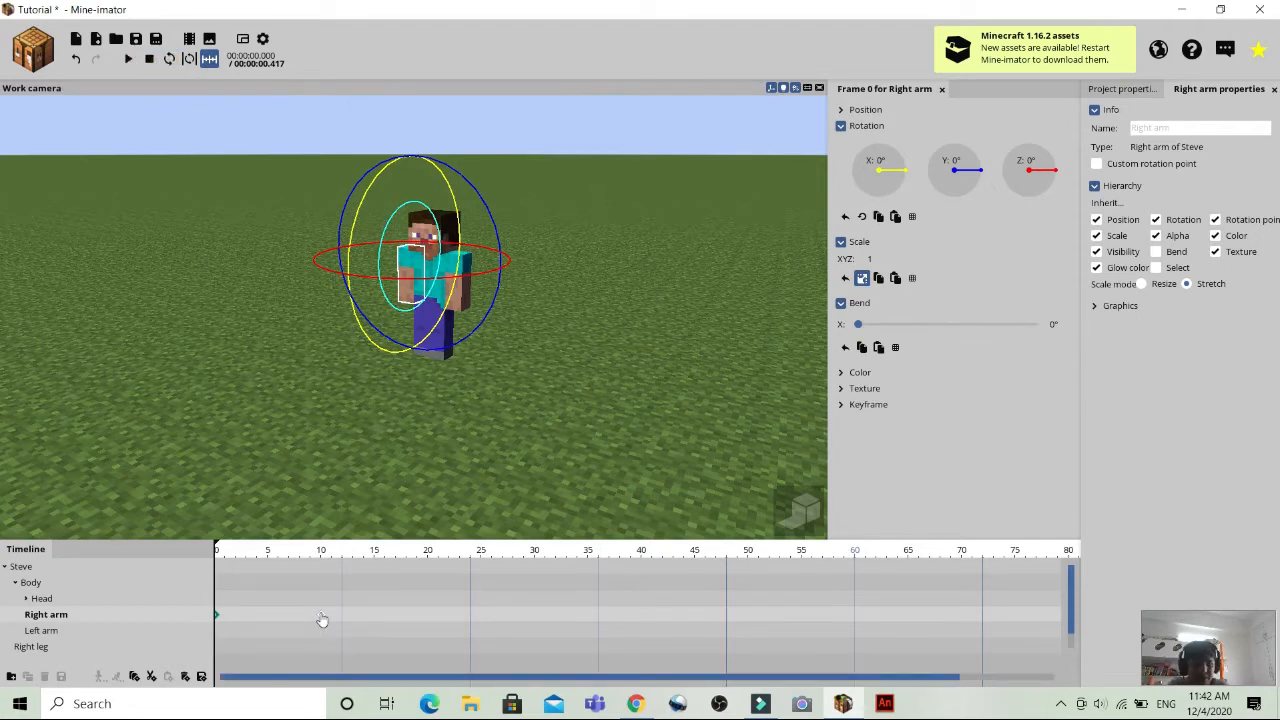
Add a right arm keyframe at frame 20 and reset its X rotation and bend to 0°.
left_click(320, 612)
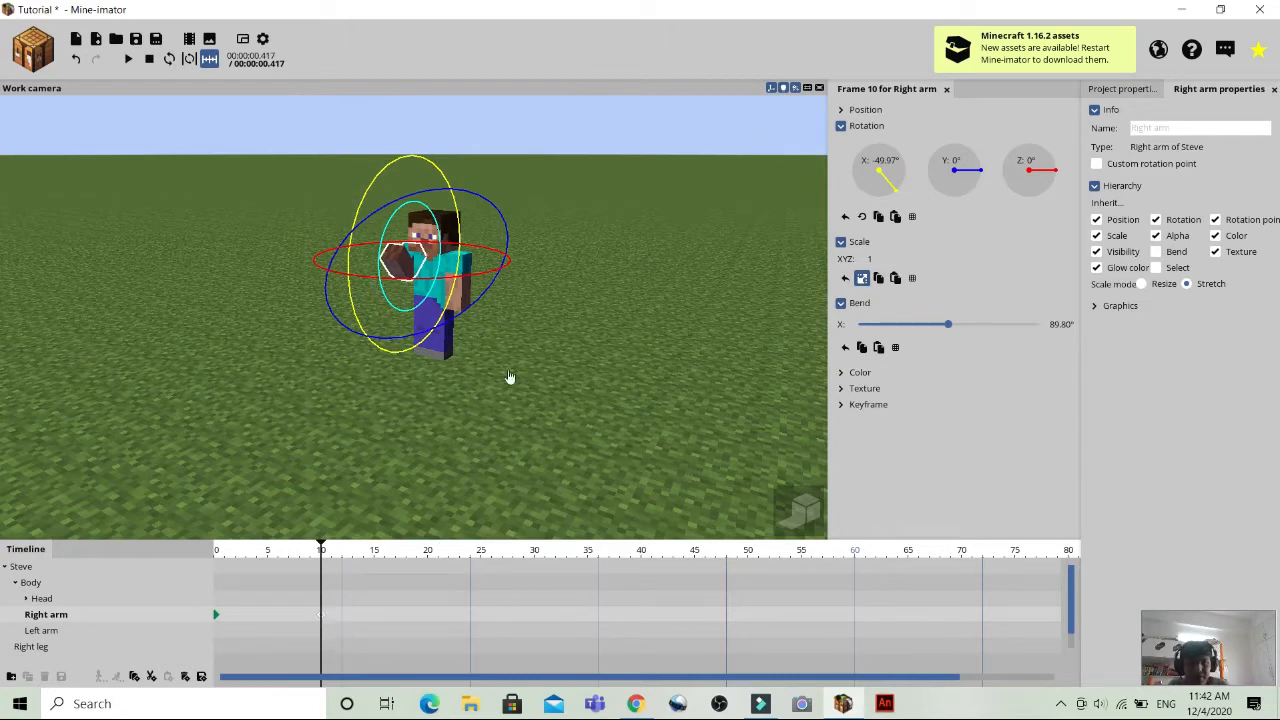
left_click(568, 447)
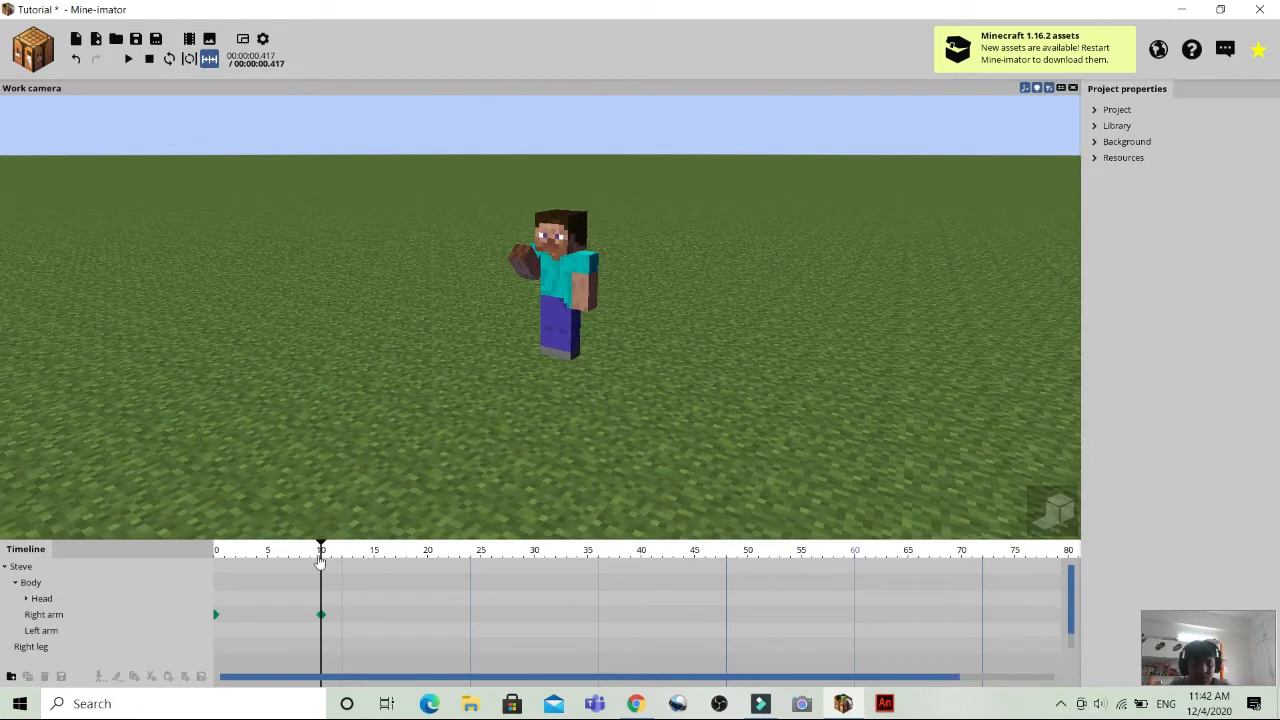
left_click_drag(323, 551, 428, 622)
left_click(428, 618)
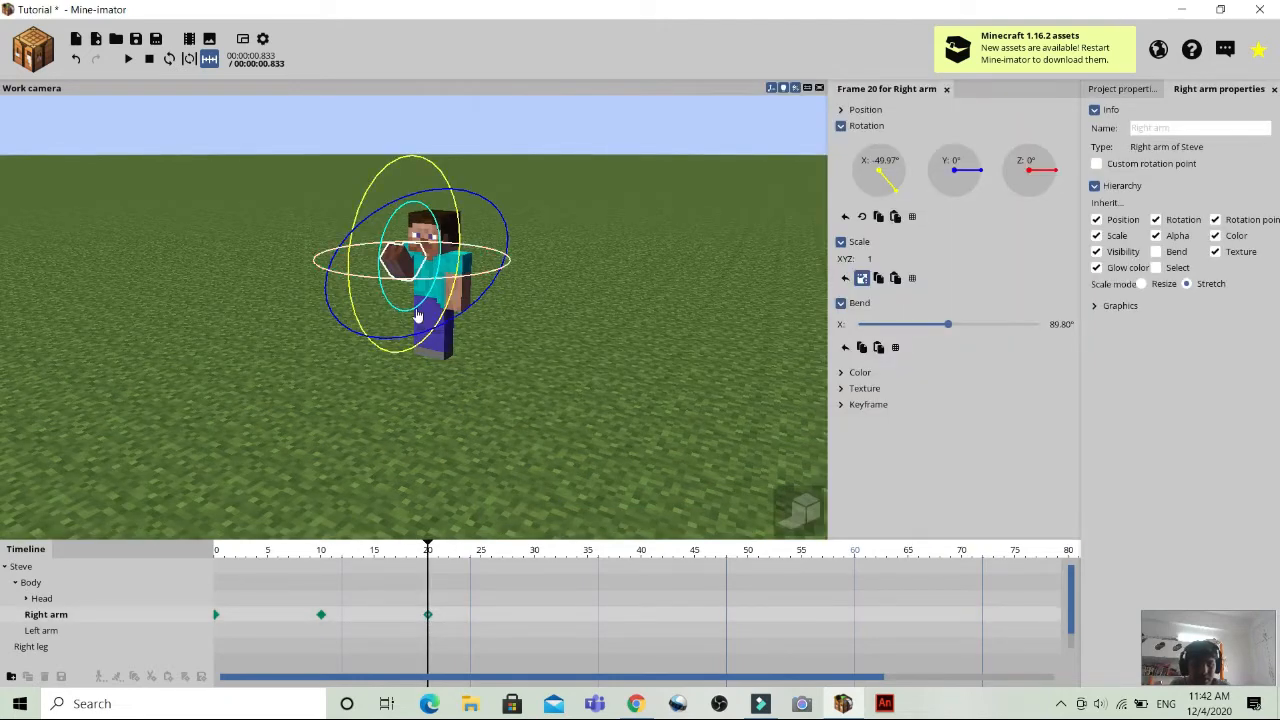
right_click(876, 187)
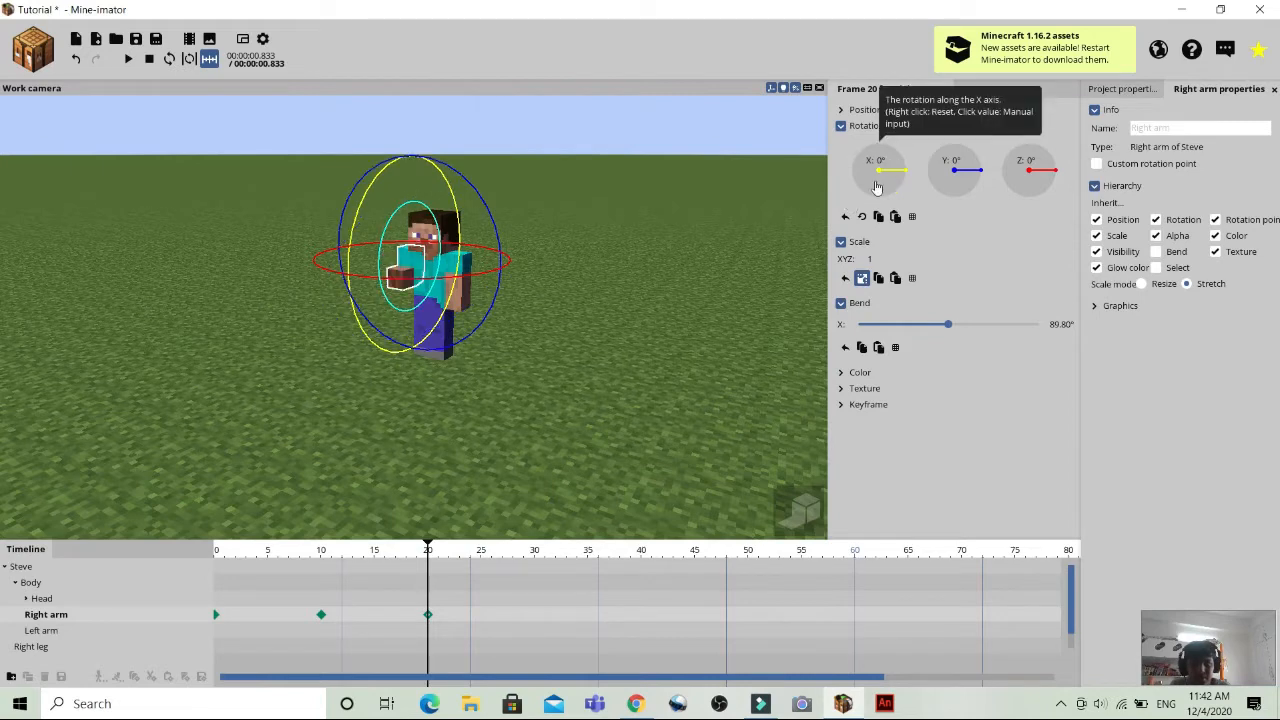
right_click(948, 329)
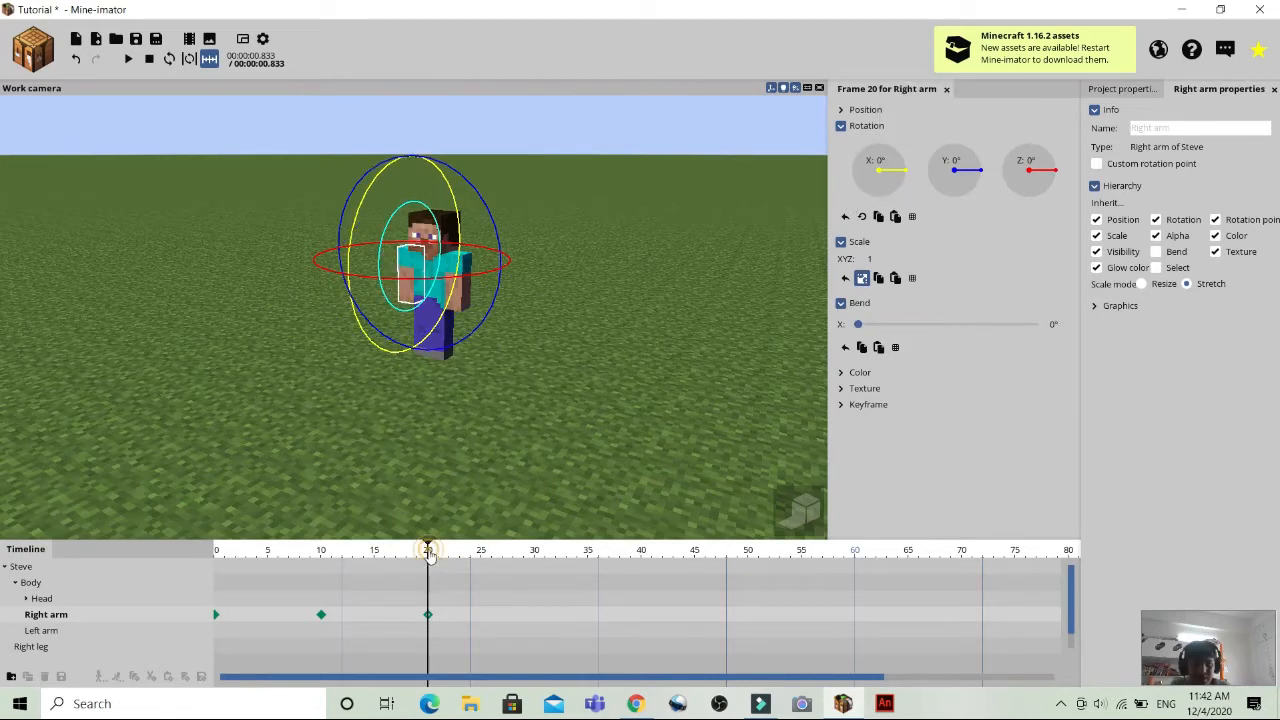
Add a keyframe for Steve's body at frame 0 and move the playhead to frame 30.
left_click_drag(428, 556, 534, 588)
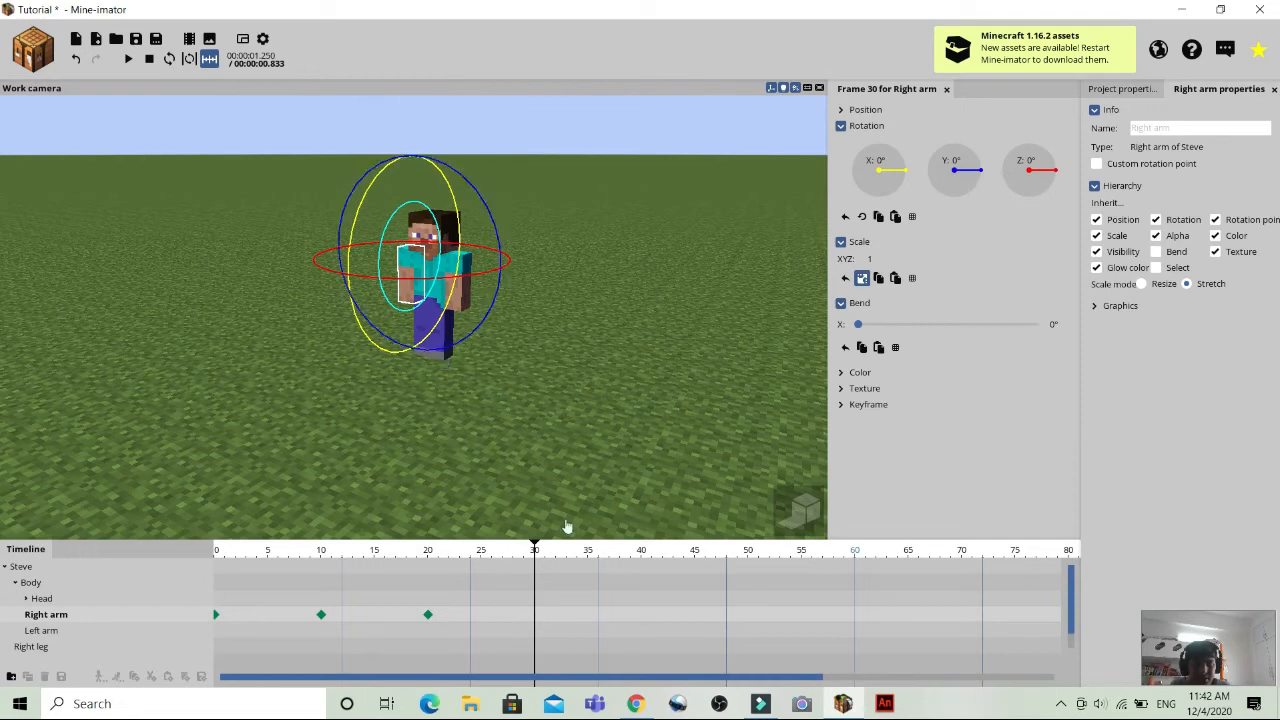
left_click(504, 398)
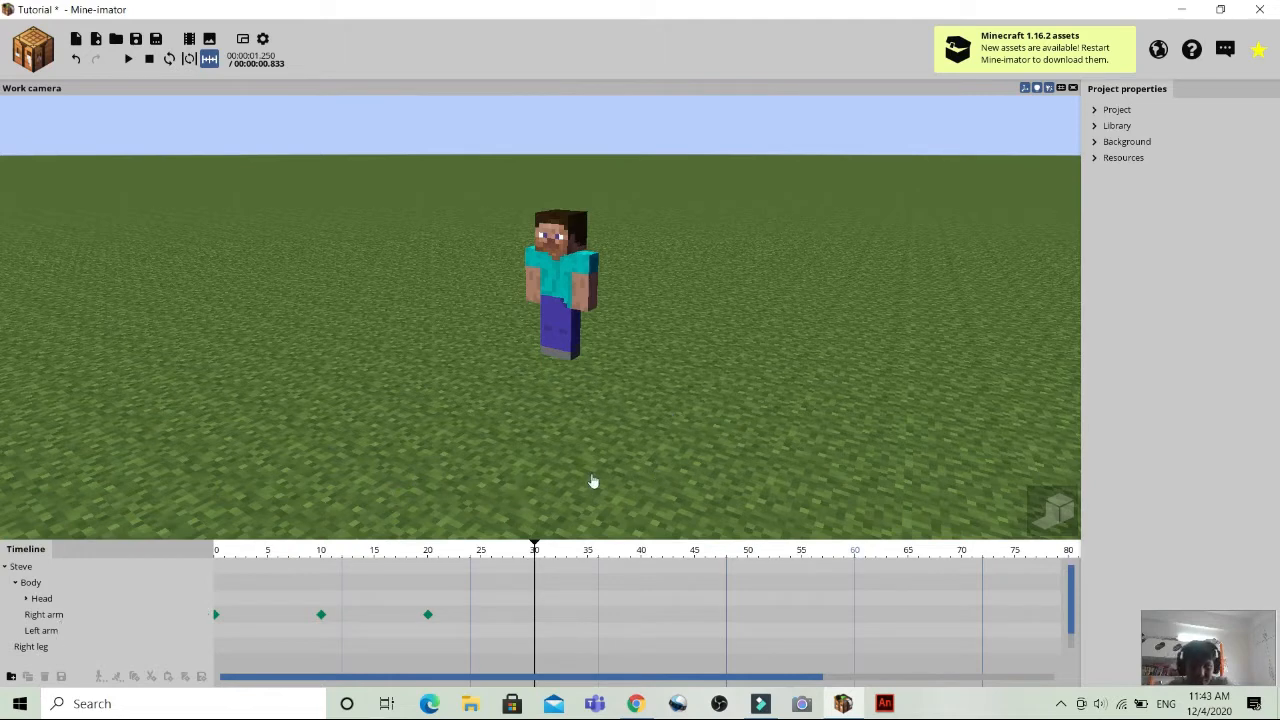
left_click(52, 584)
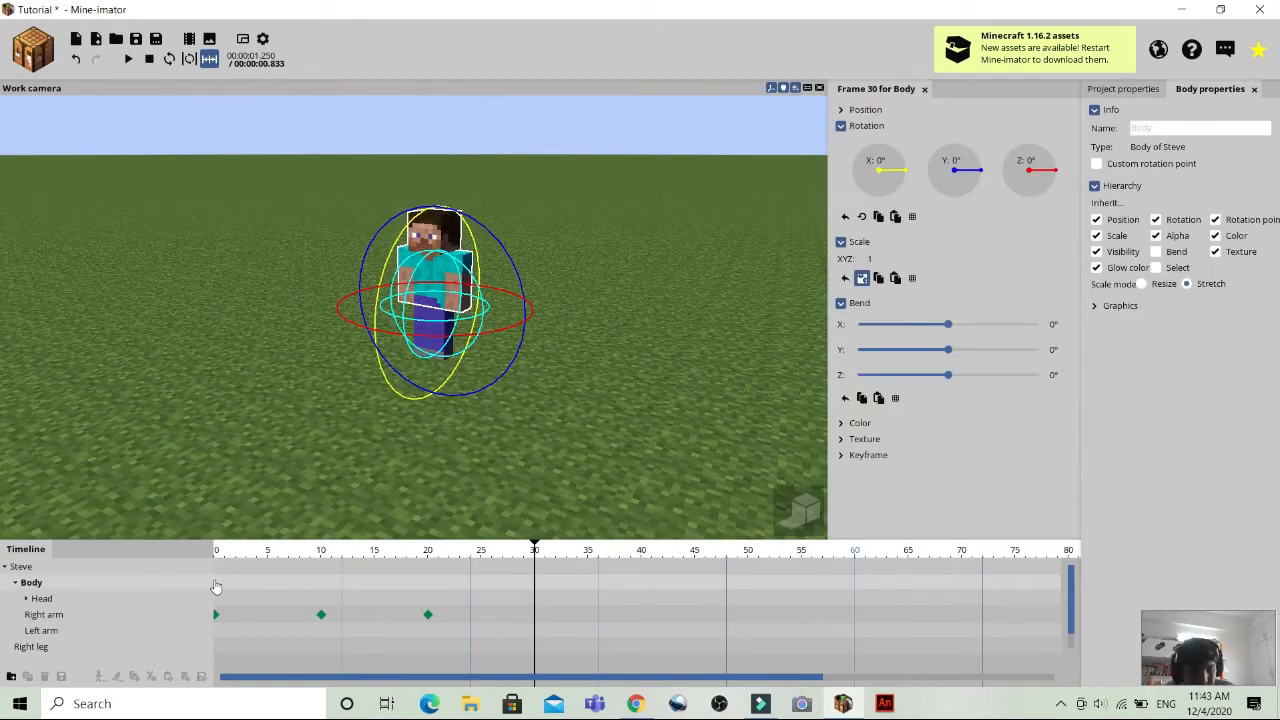
left_click(215, 587)
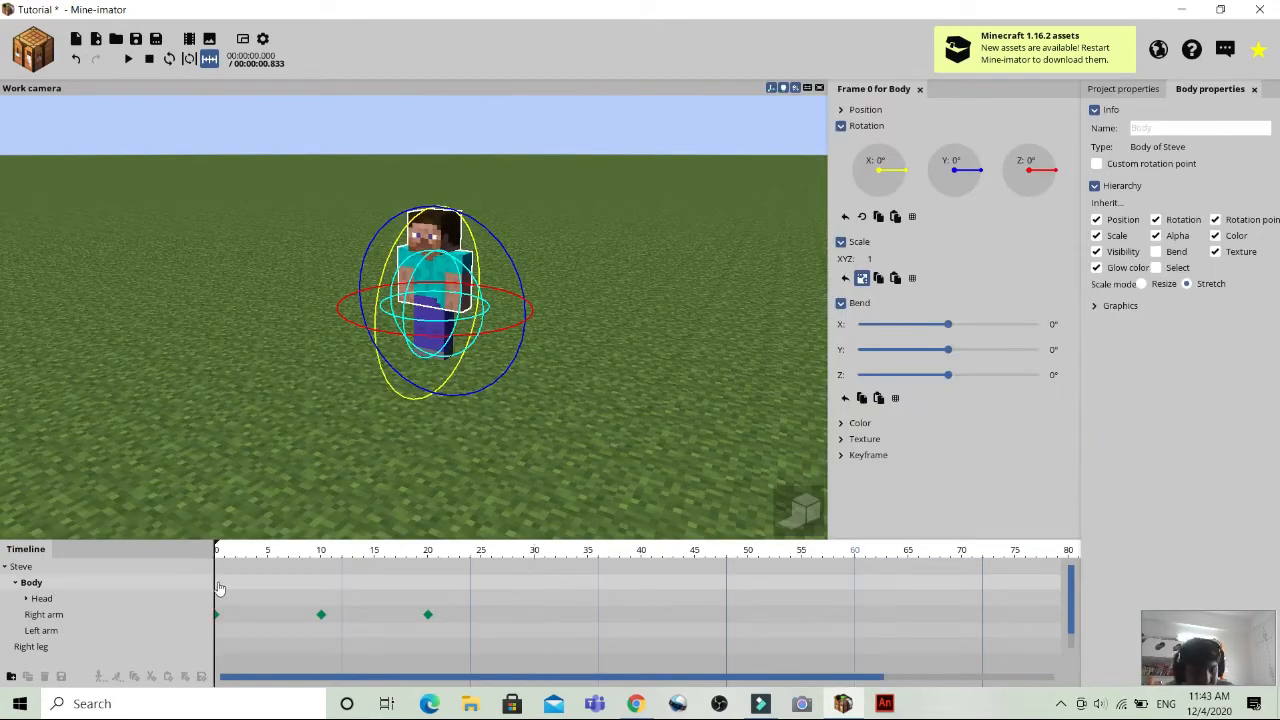
left_click_drag(216, 552, 536, 589)
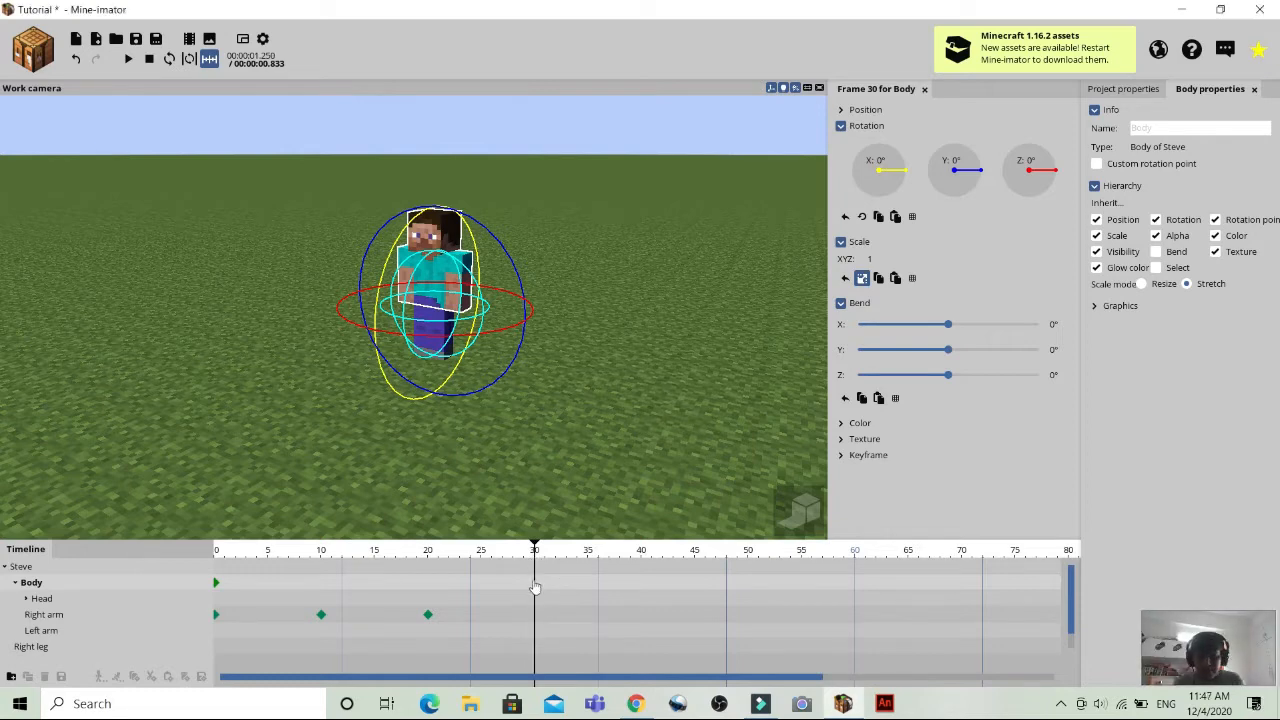
Add a keyframe for Steve's body at frame 30 and tilt the body to an X rotation of about 45.47°.
left_click(535, 587)
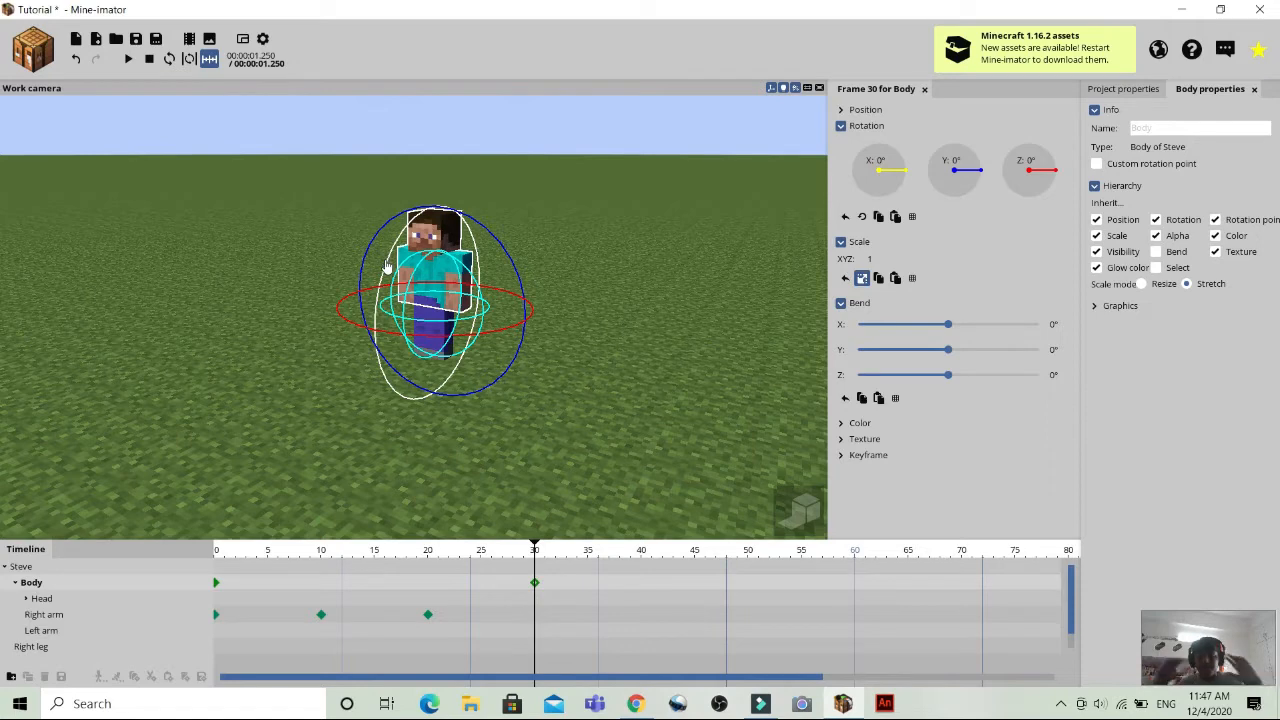
left_click_drag(388, 265, 382, 312)
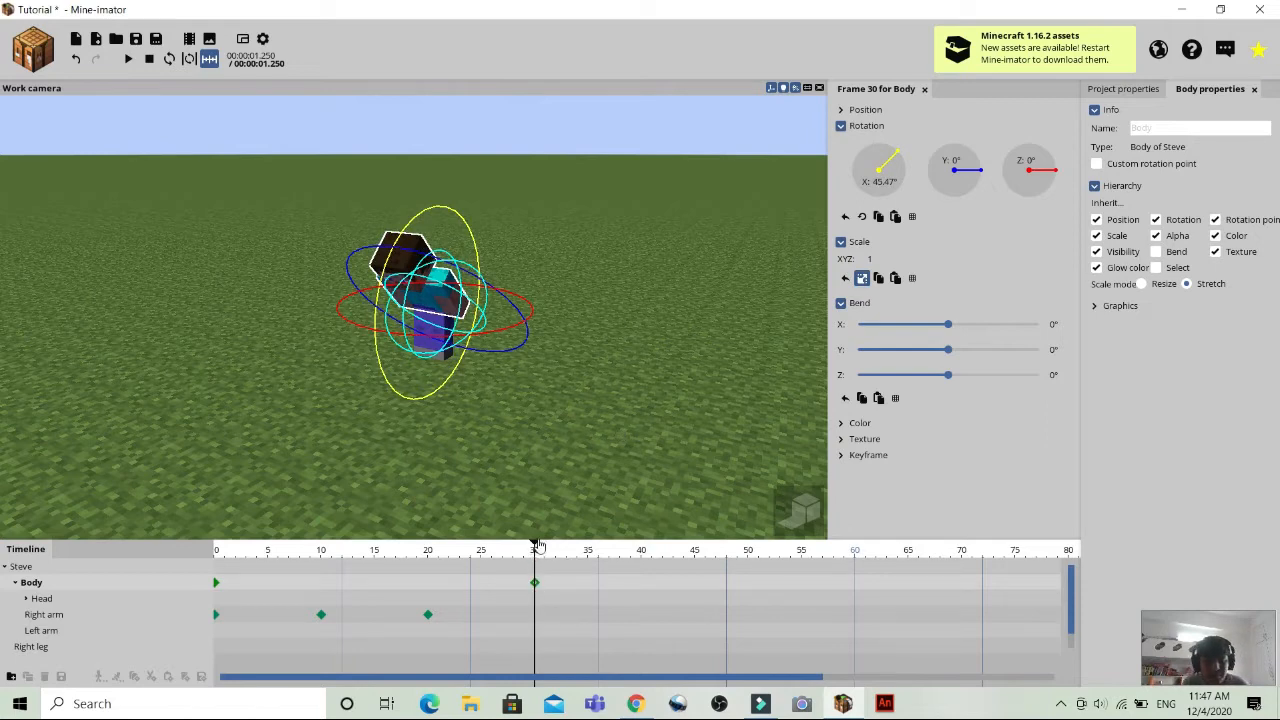
mouse_move(536, 553)
left_mouse_down()
mouse_move(186, 523)
mouse_move(231, 541)
mouse_move(528, 576)
mouse_move(482, 569)
mouse_move(545, 566)
mouse_move(535, 562)
left_mouse_up()
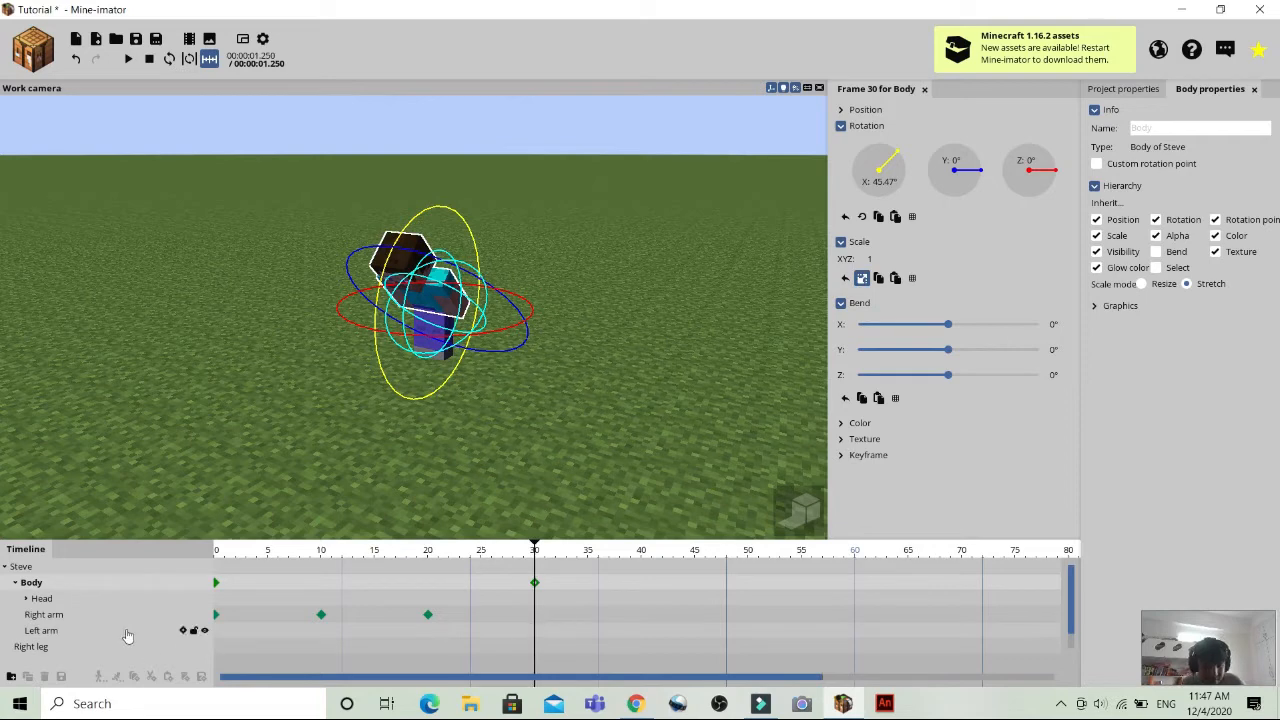
Add left arm keyframes at frame 0 and frame 30, with the frame 30 keyframe selected.
left_click(216, 634)
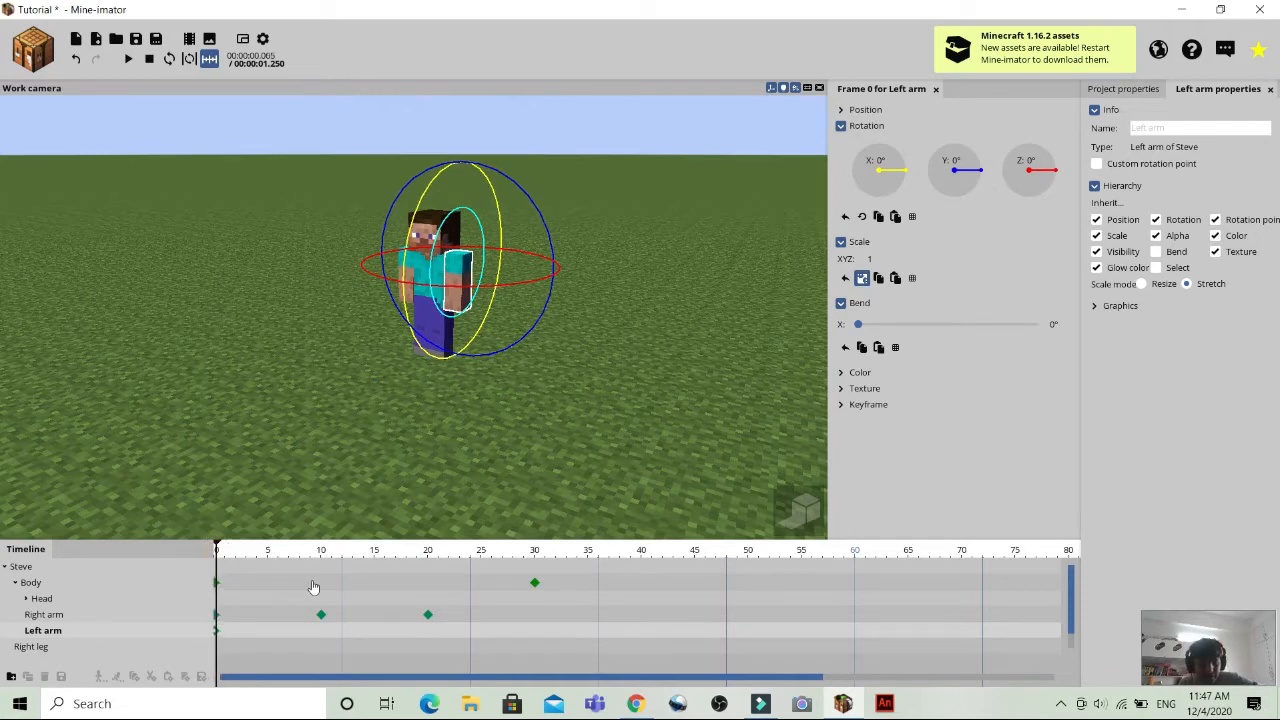
key("space")
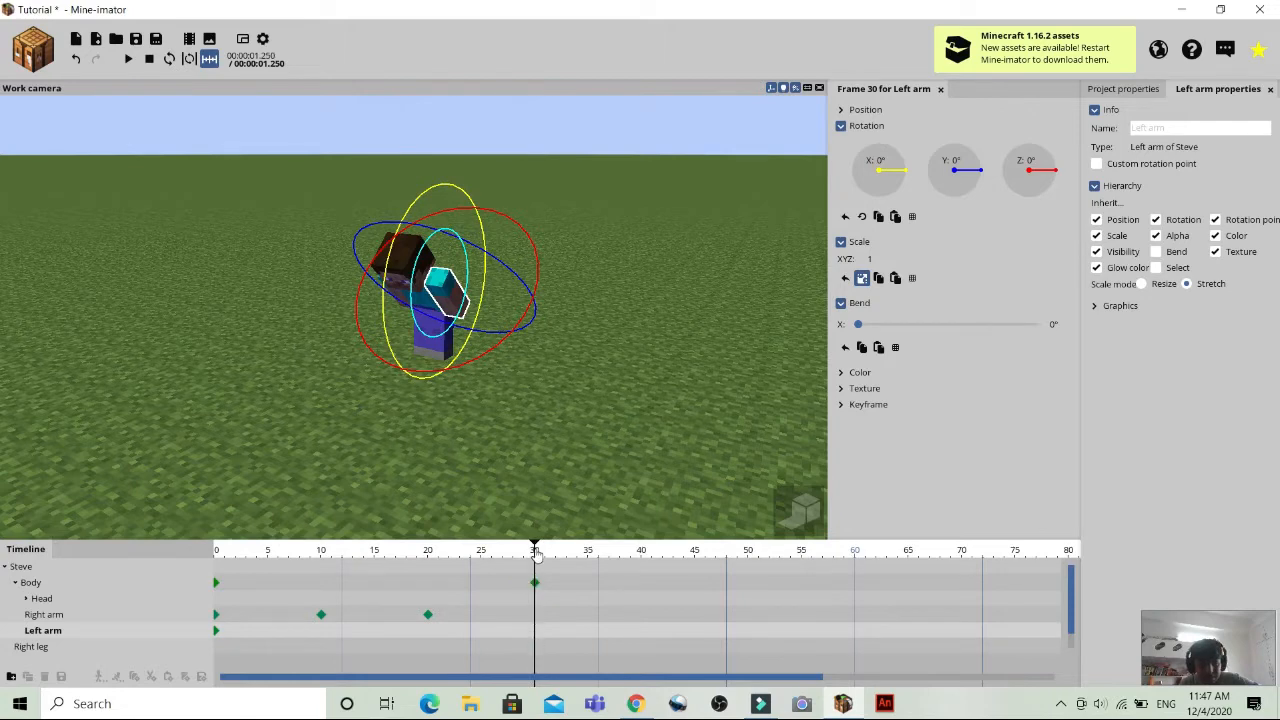
left_click_drag(535, 553, 535, 630)
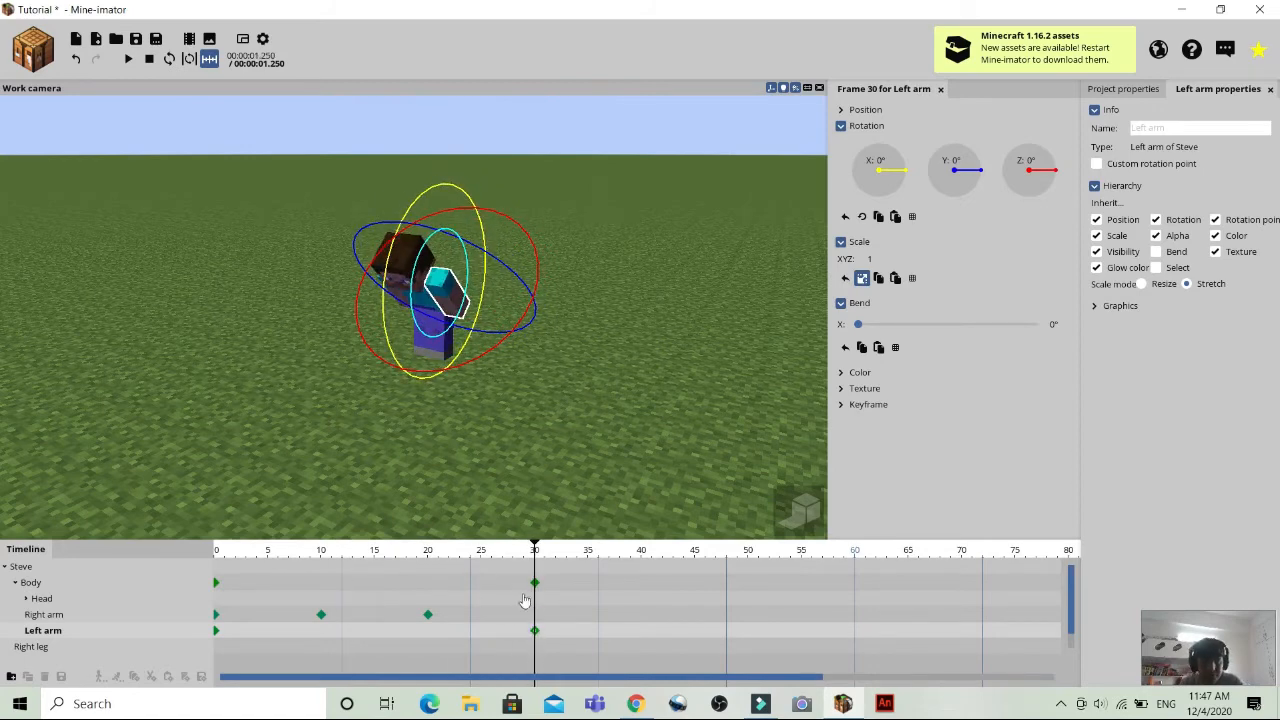
left_click(534, 630)
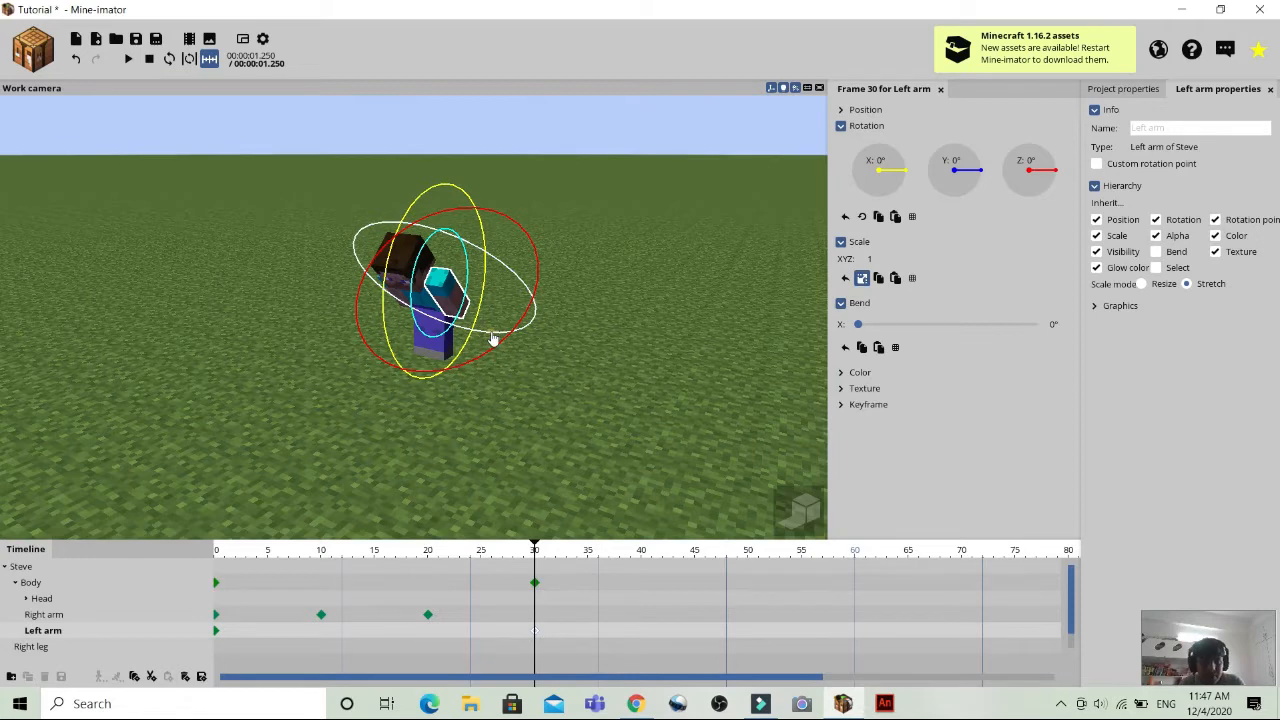
Pose the left arm at frame 30 with an X rotation of about 35.18° and a bend of about -66.02°, then deselect it.
left_click_drag(493, 340, 402, 256)
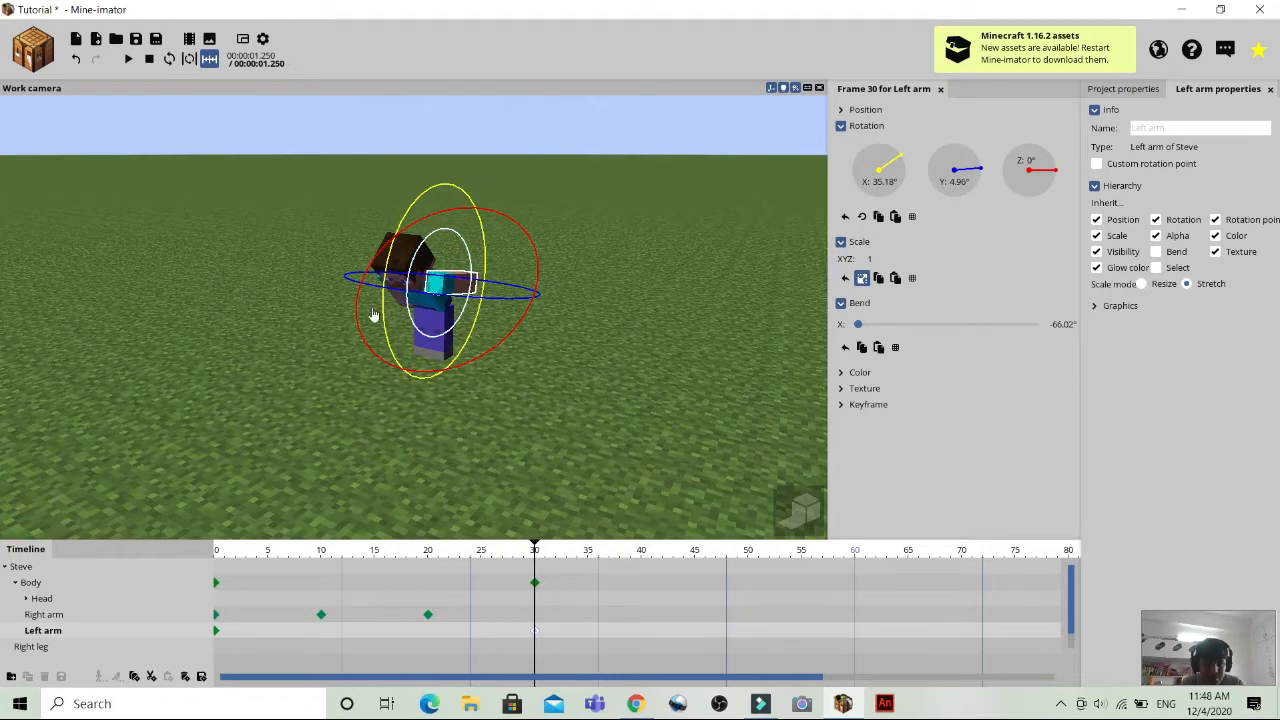
left_click_drag(358, 318, 430, 310)
mouse_move(486, 280)
left_mouse_down()
mouse_move(505, 276)
mouse_move(492, 282)
left_mouse_up()
left_click(523, 362)
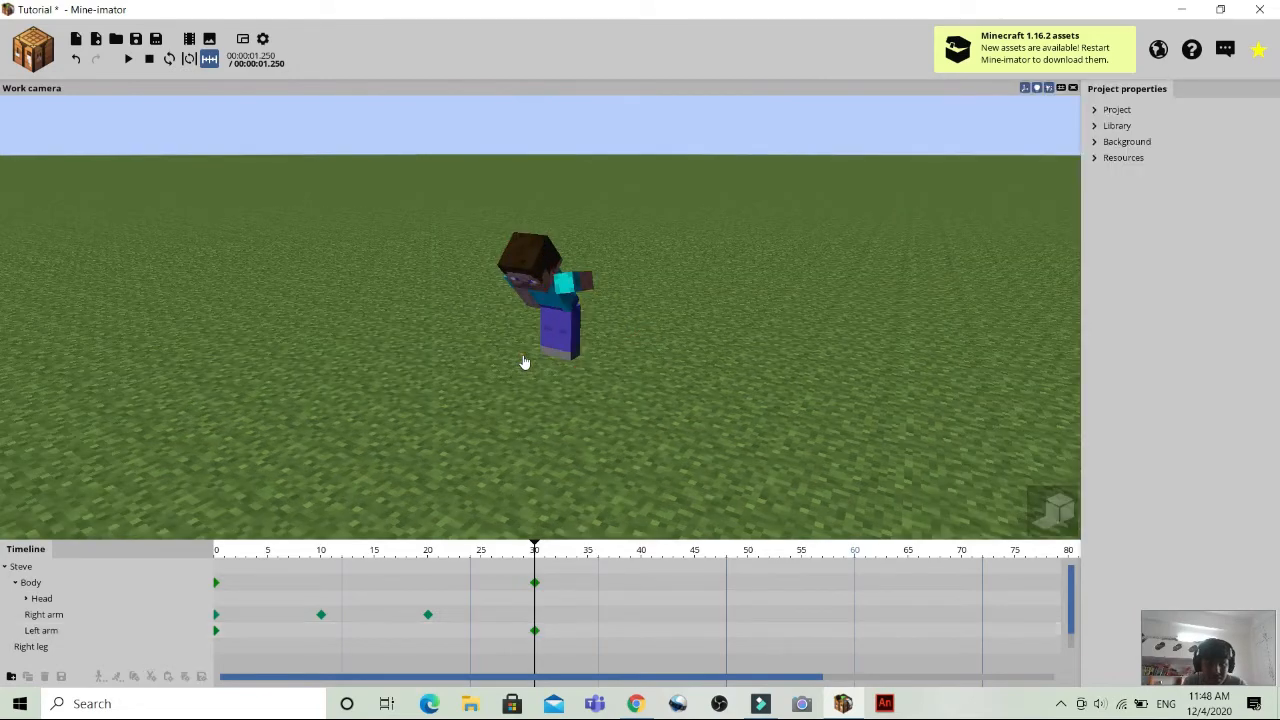
Turn on looping and play the animation from frame 0 facing Steve, then pause and return the playhead to frame 0.
left_click_drag(523, 359, 589, 326)
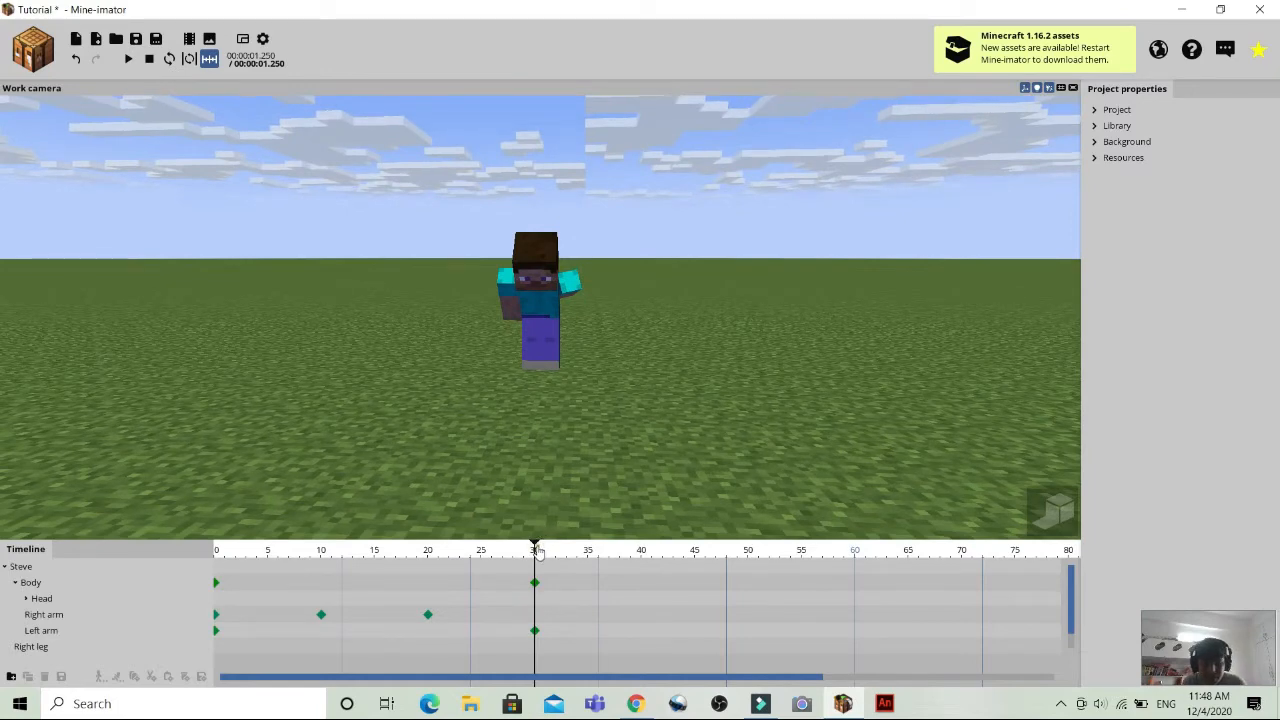
left_click_drag(538, 550, 200, 538)
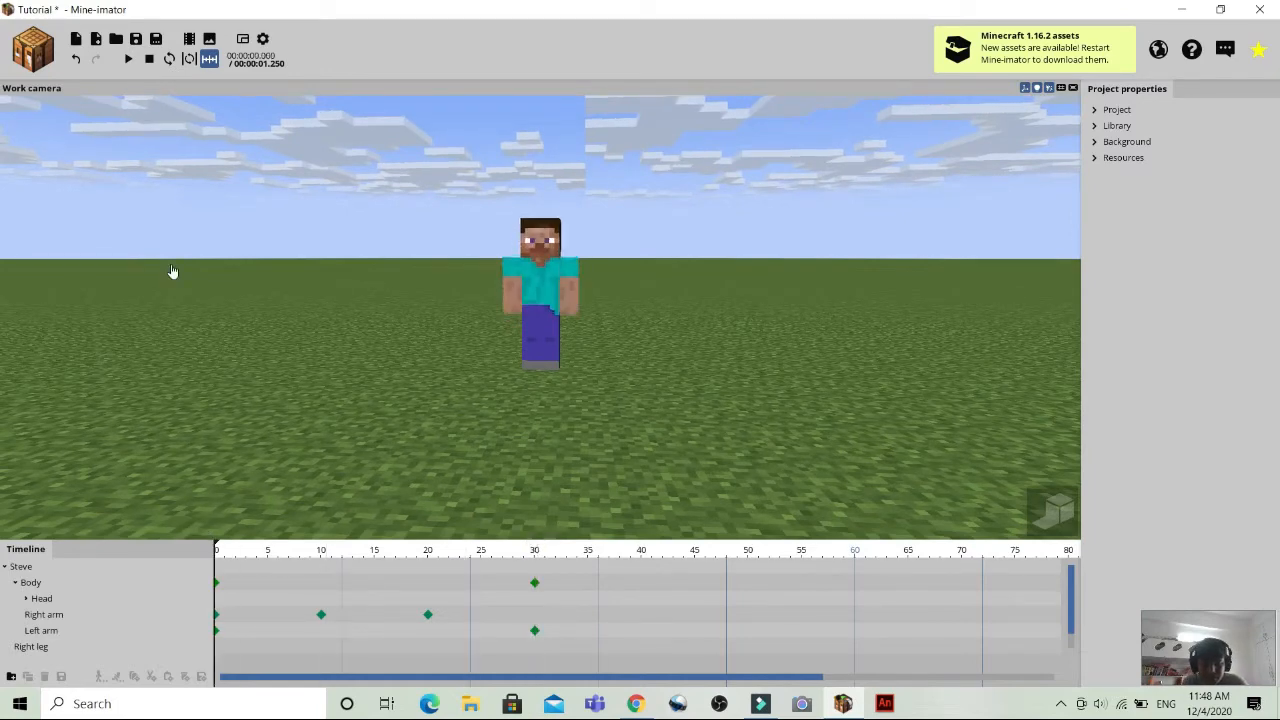
left_click(170, 58)
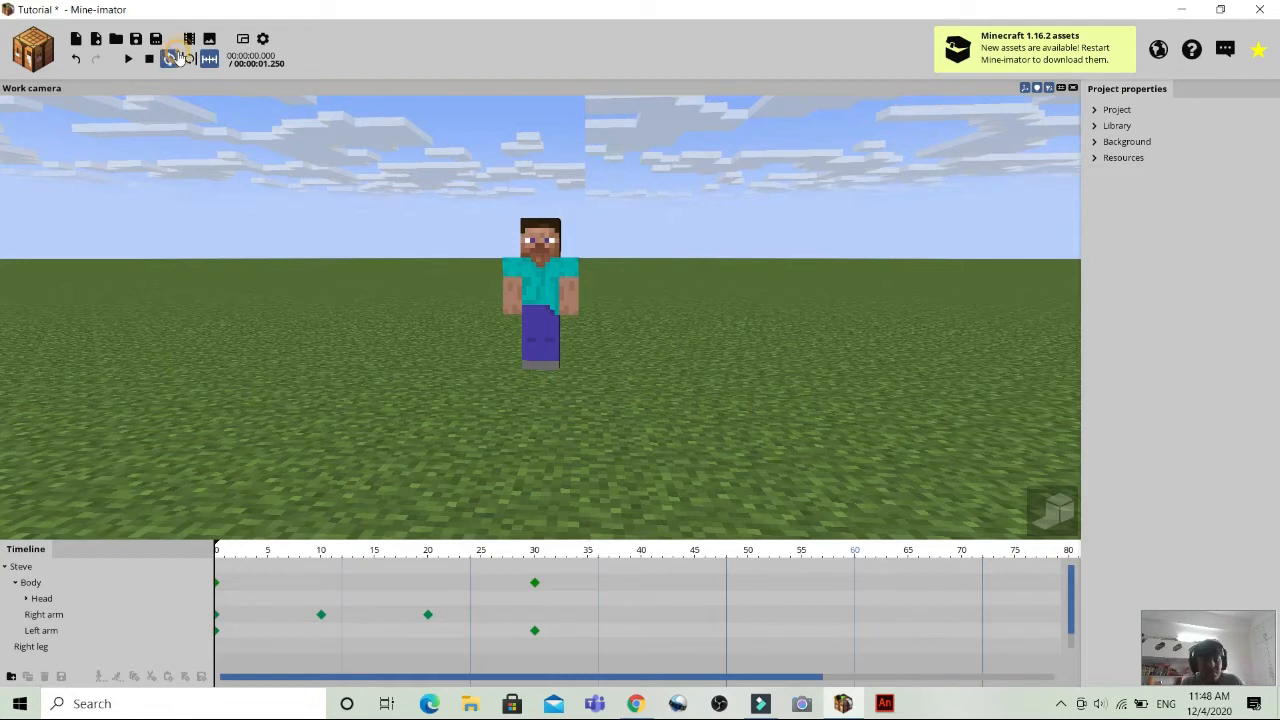
left_click(129, 60)
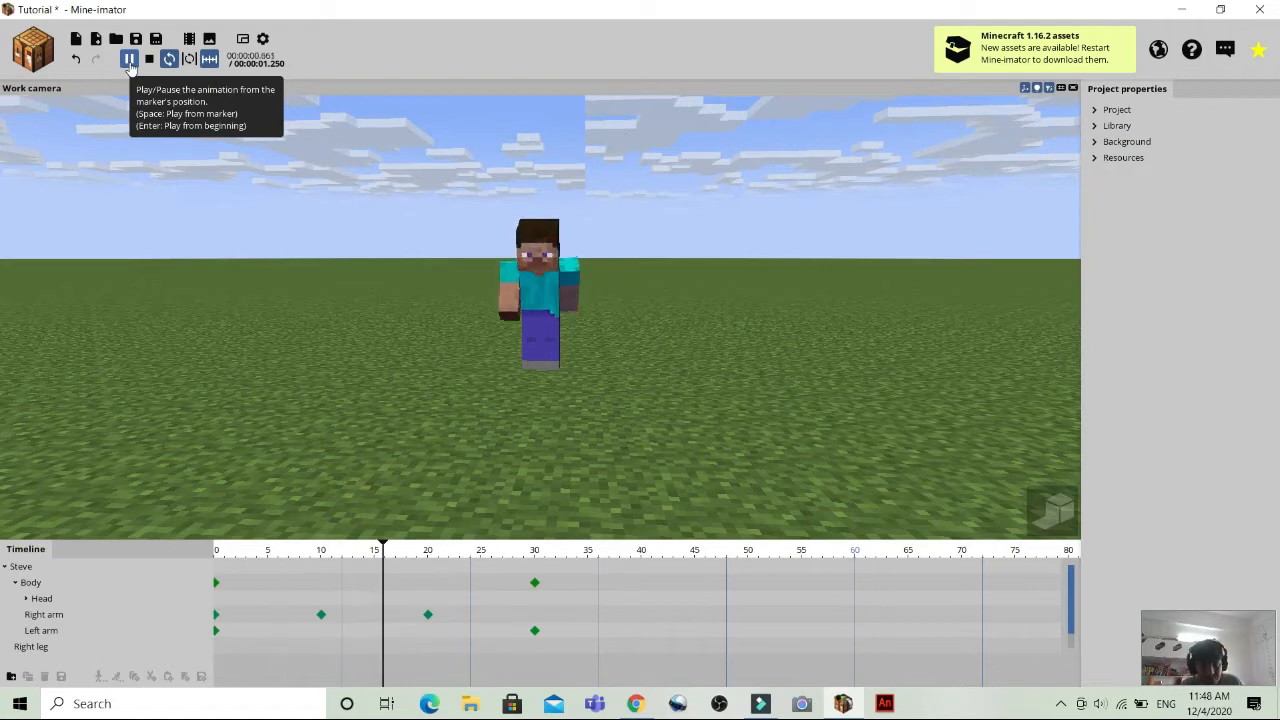
left_click(131, 62)
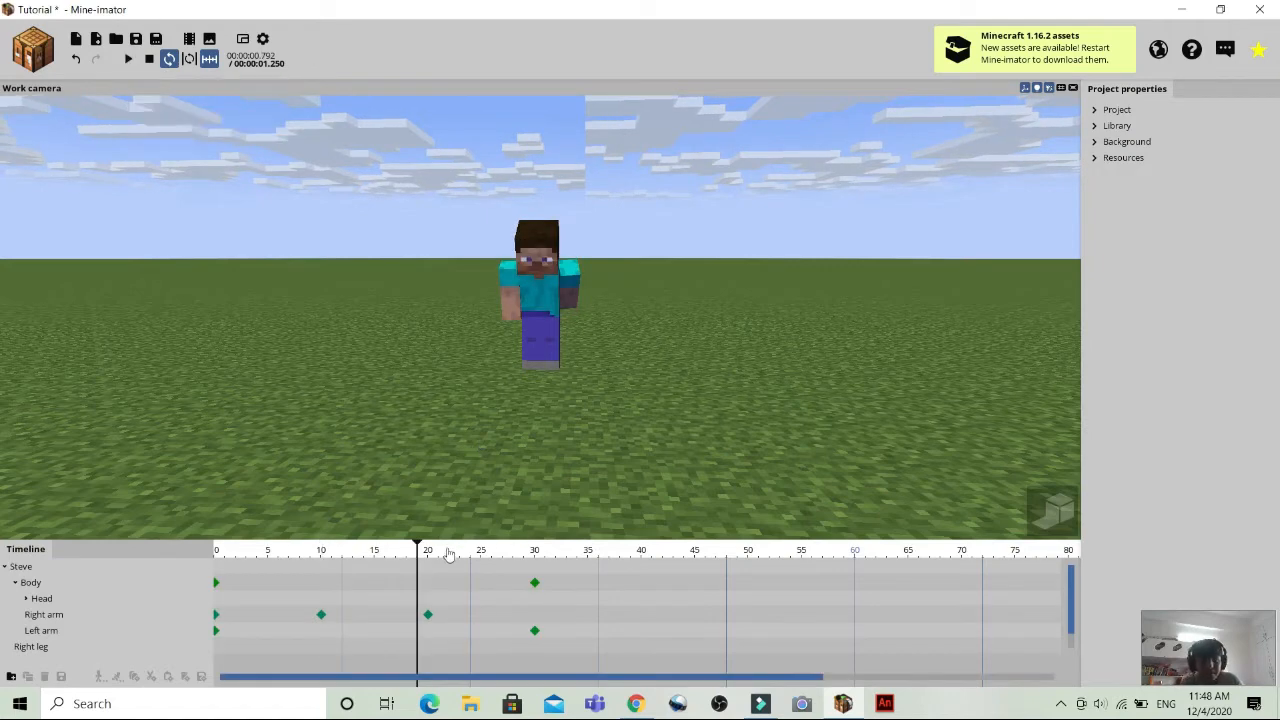
left_click_drag(420, 556, 160, 538)
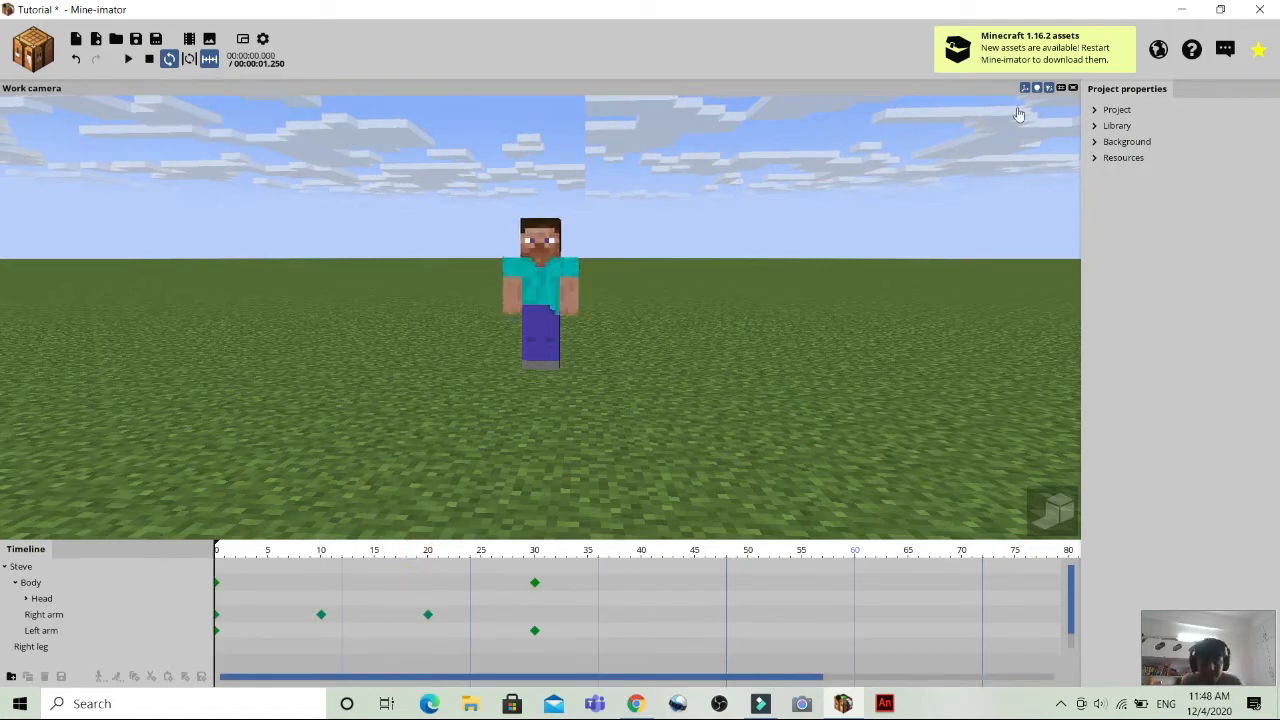
Try playing the animation at a project tempo of 8, then set the tempo back to 24.
left_click(1108, 110)
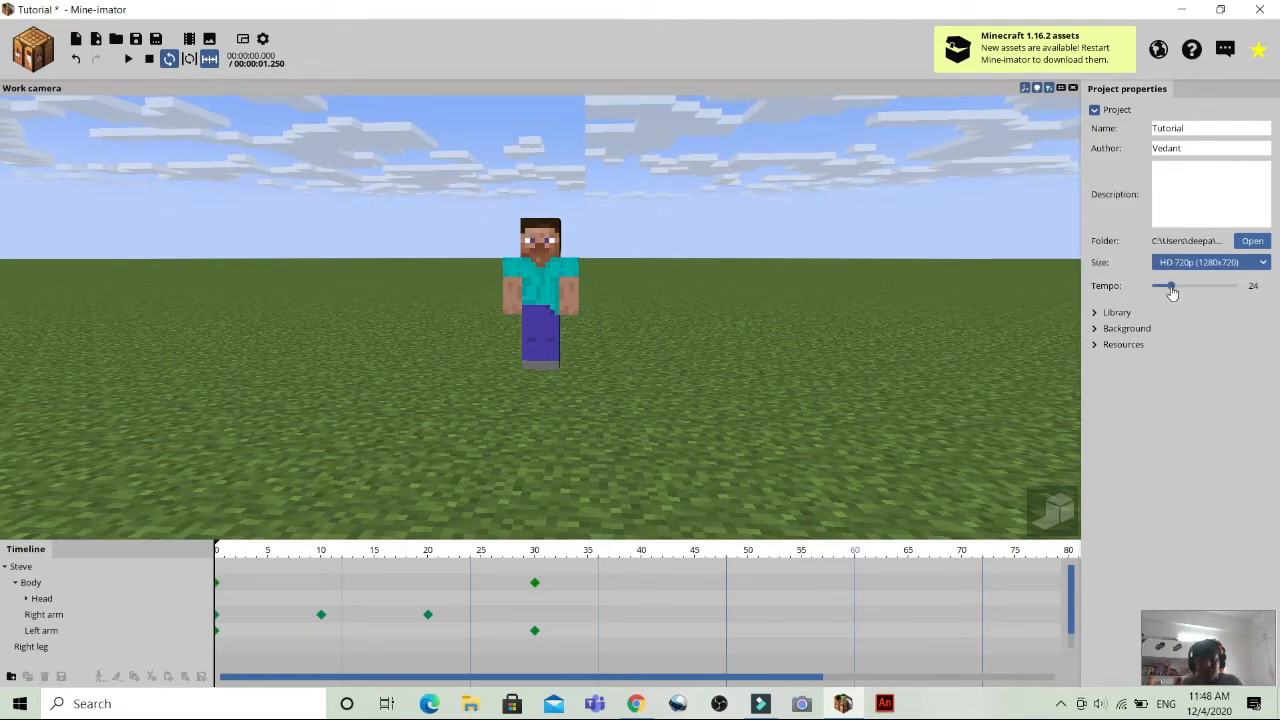
left_click_drag(1172, 288, 1157, 288)
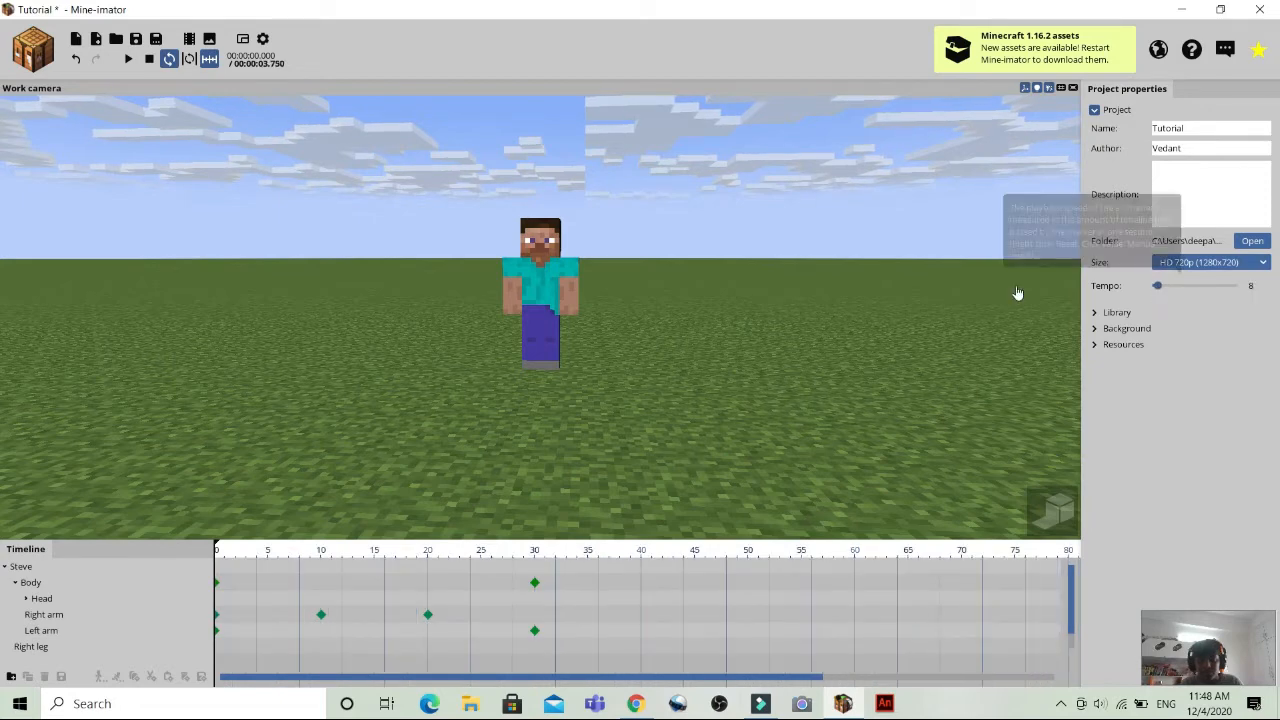
left_click(128, 60)
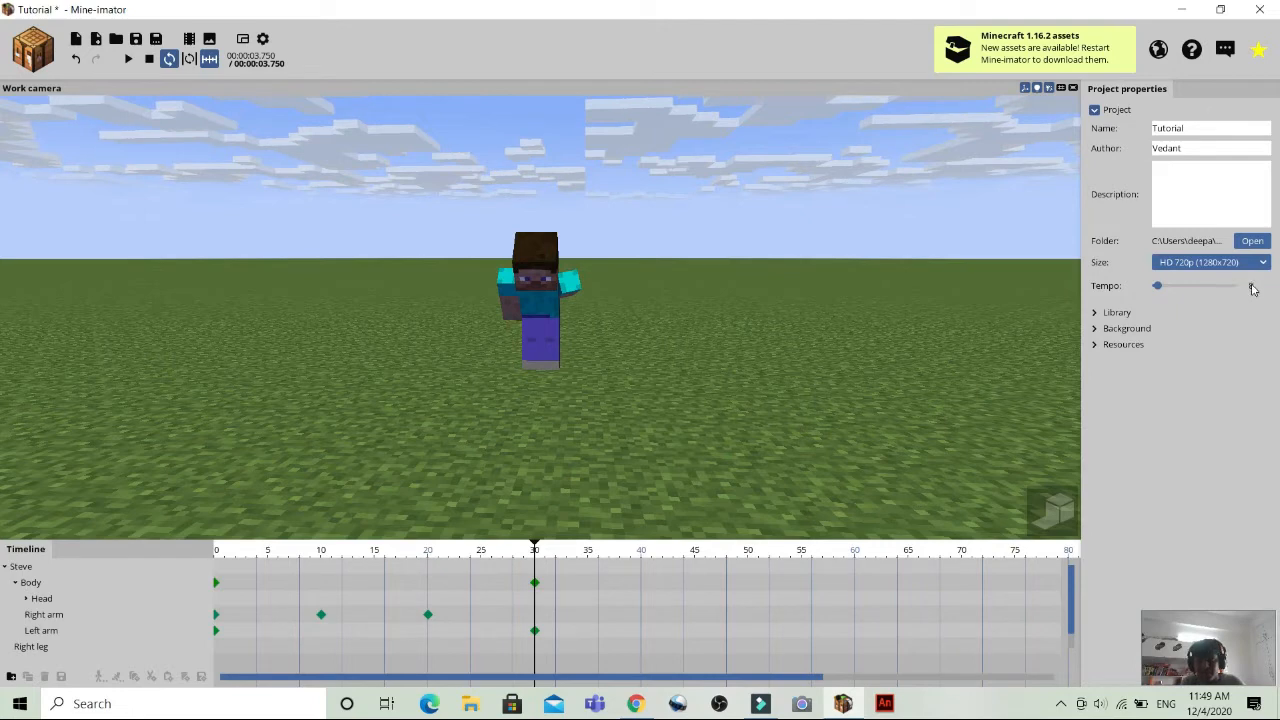
type("24")
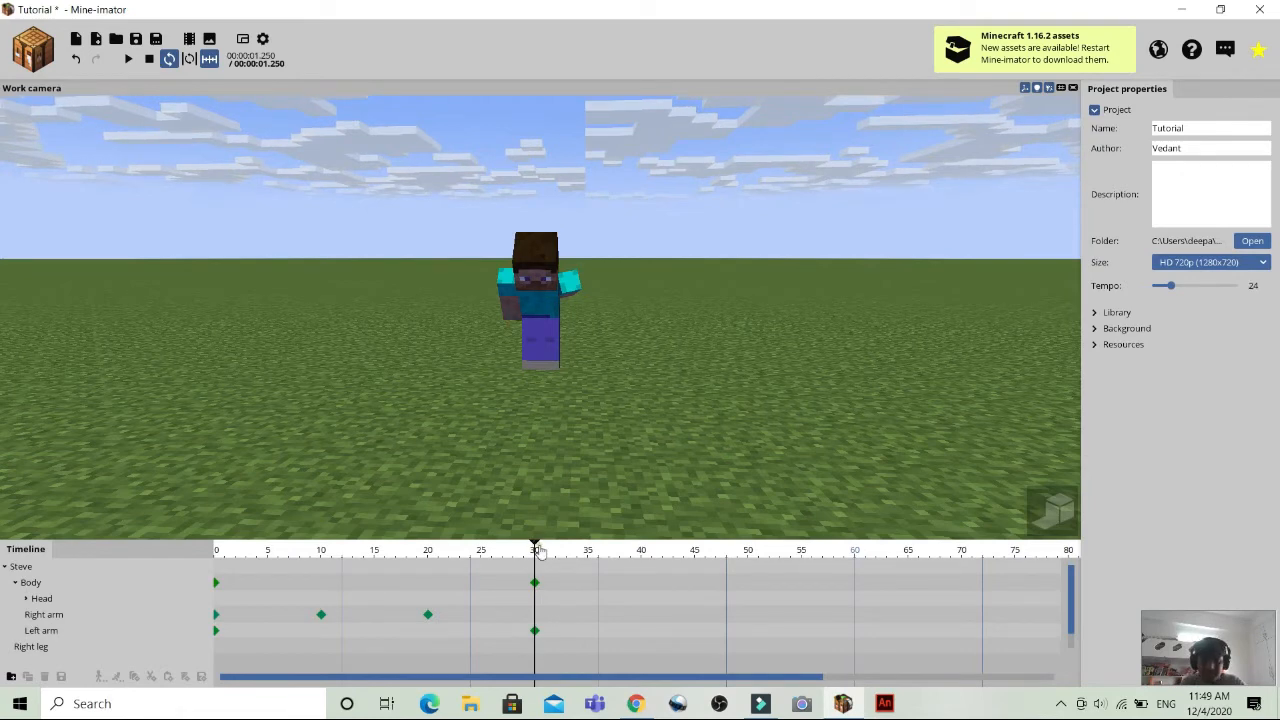
Replay the animation from frame 0 at the restored tempo, then pause it and return the playhead to frame 0.
left_click_drag(538, 552, 80, 563)
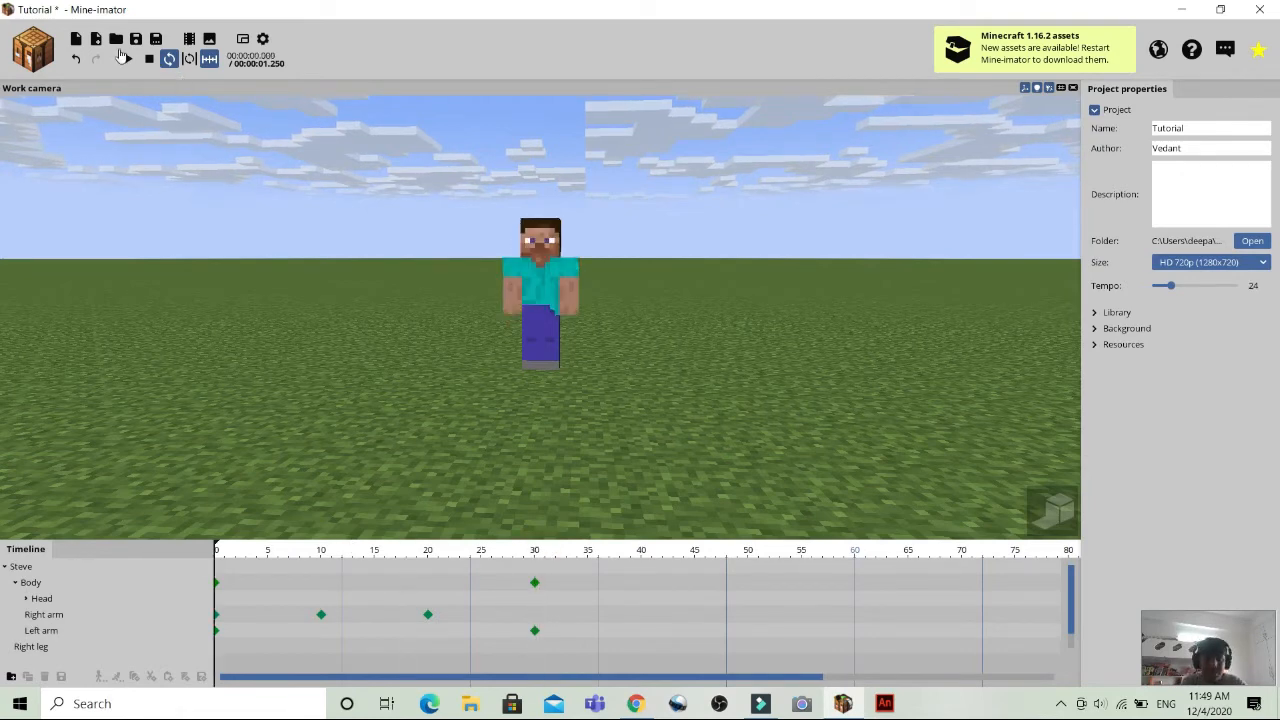
left_click(126, 59)
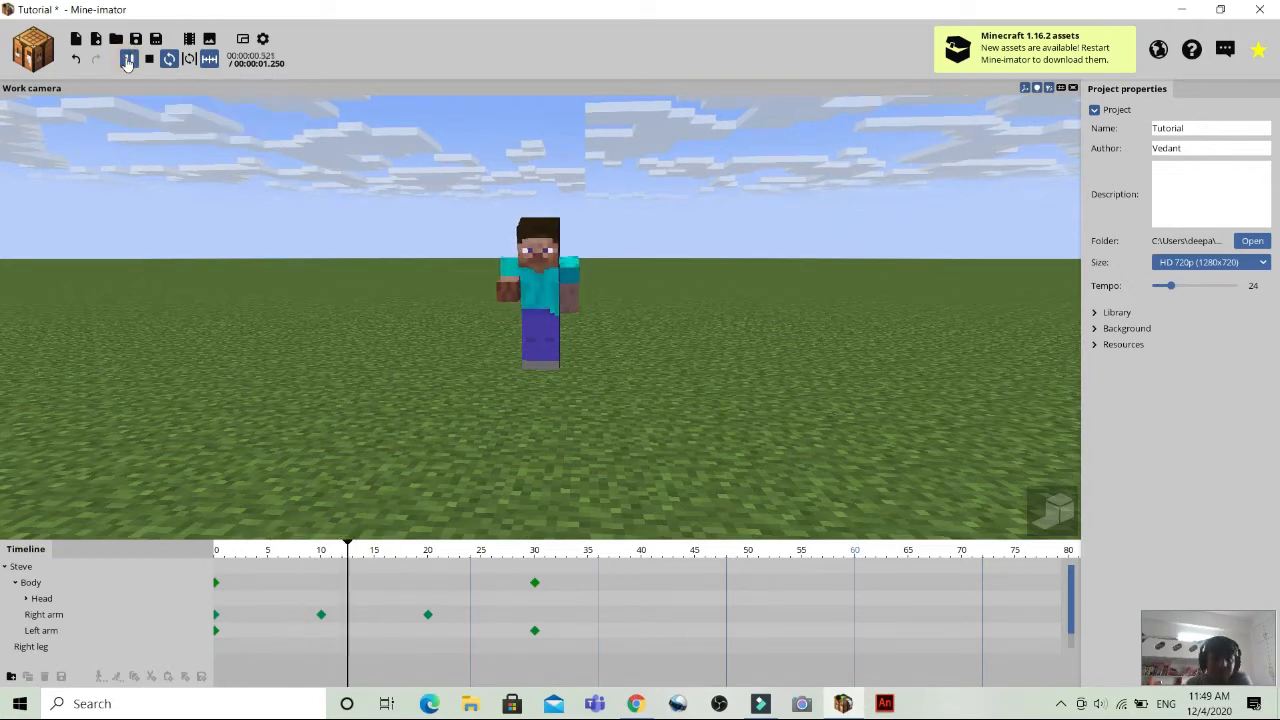
left_click(128, 59)
left_click(377, 549)
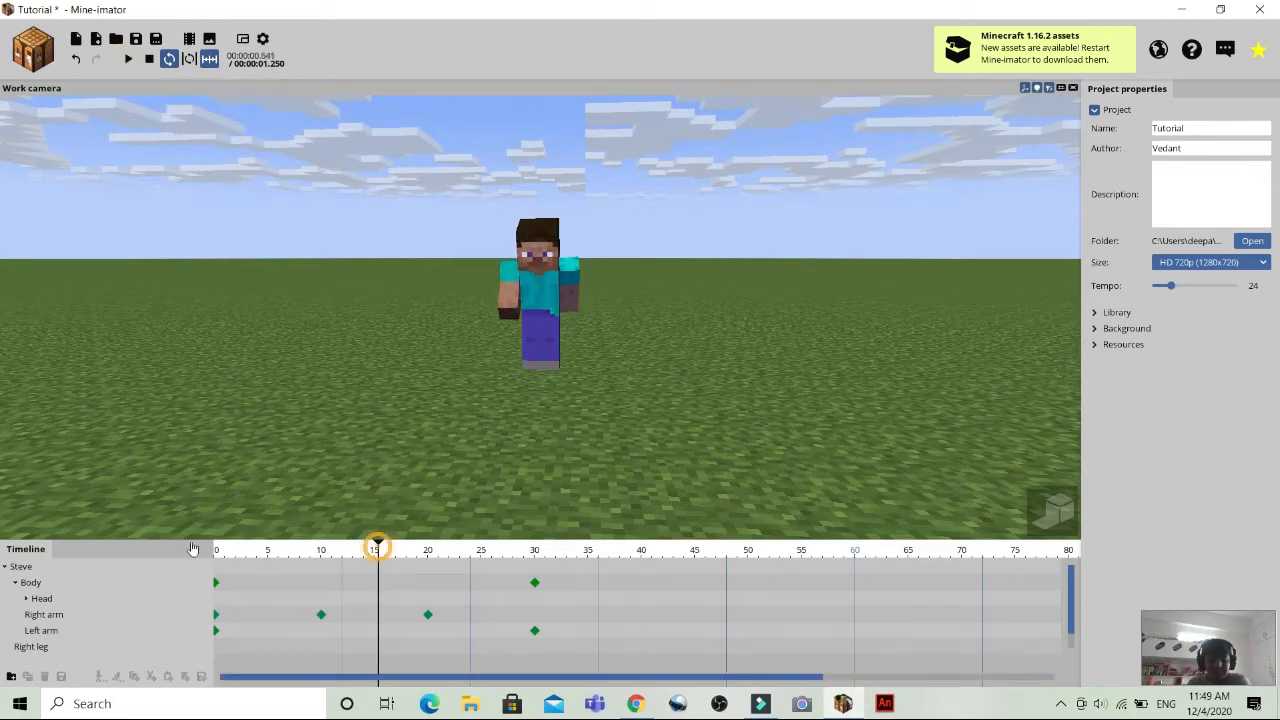
left_click_drag(193, 548, 115, 541)
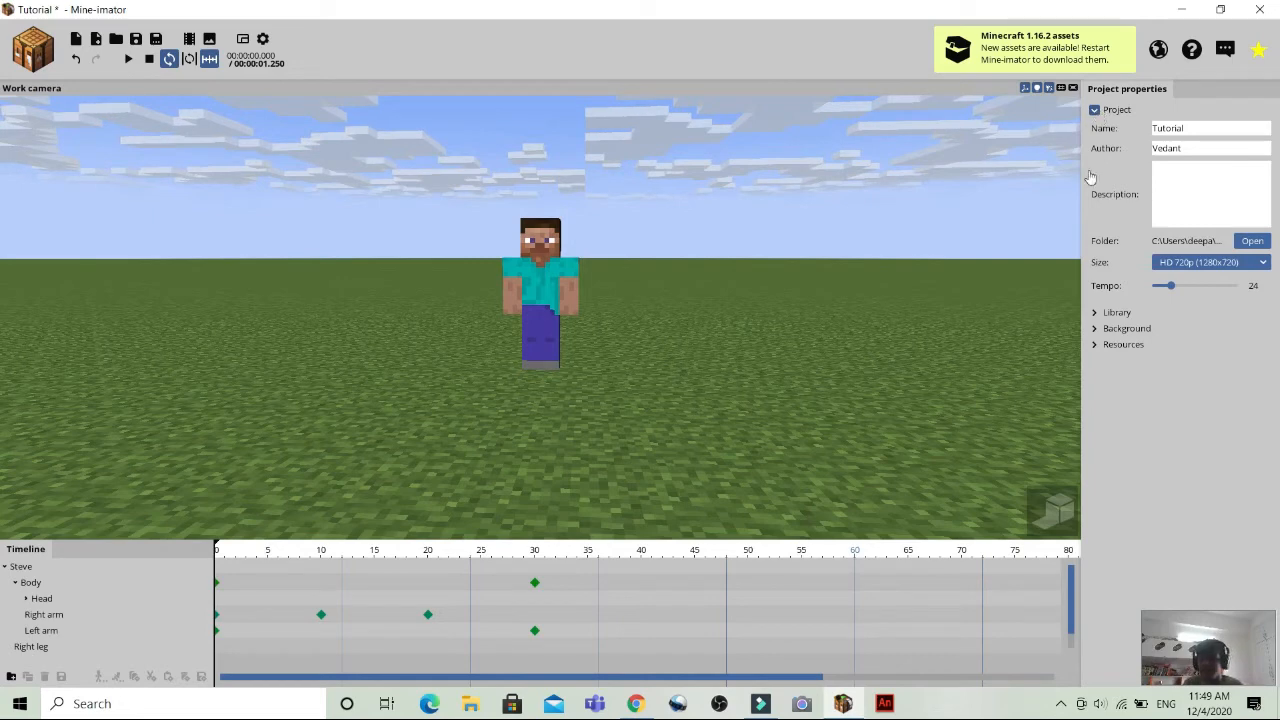
Compare the two Steve entries in the project library and delete the unused one.
left_click(1096, 111)
left_click(1096, 127)
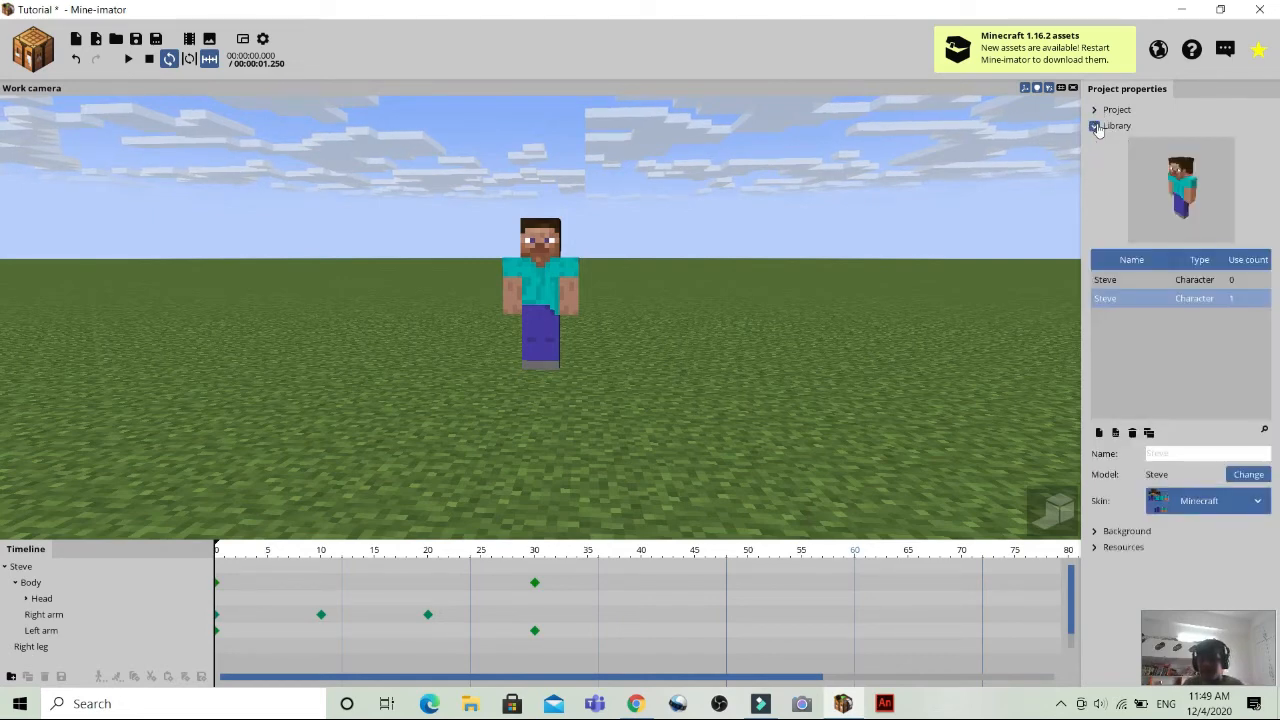
left_click(1157, 288)
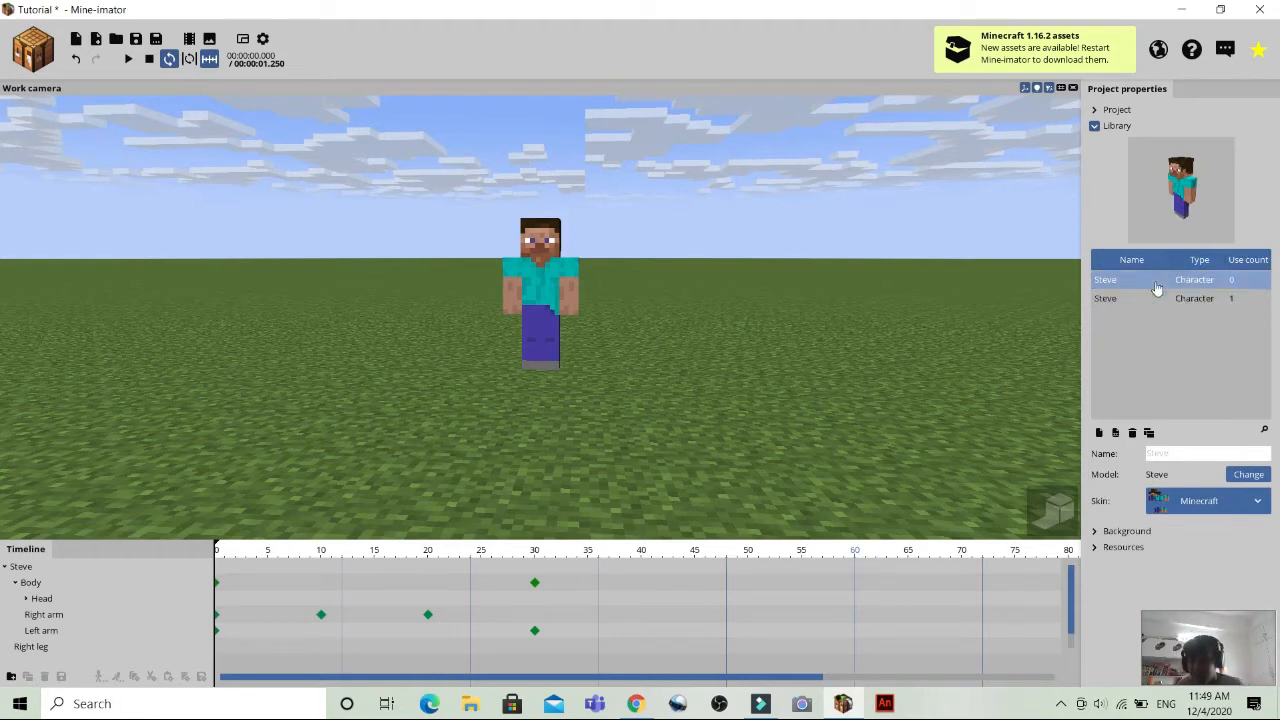
left_click(1157, 300)
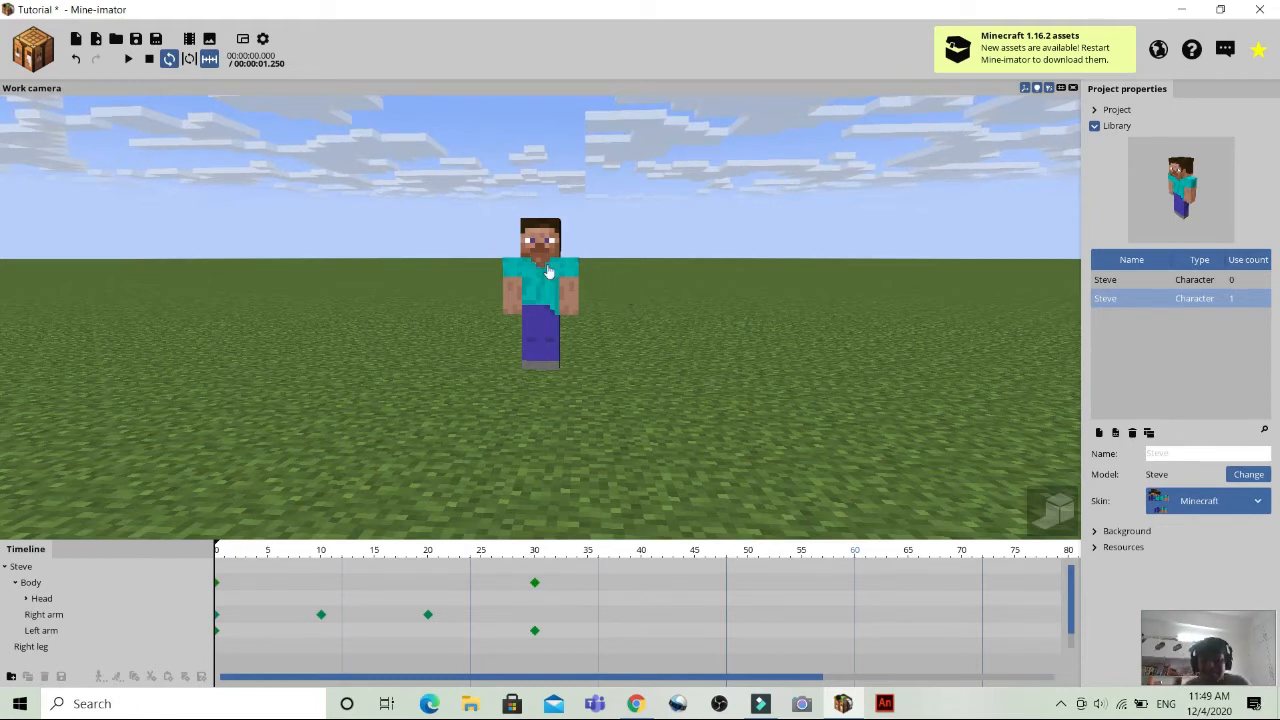
left_click(1105, 280)
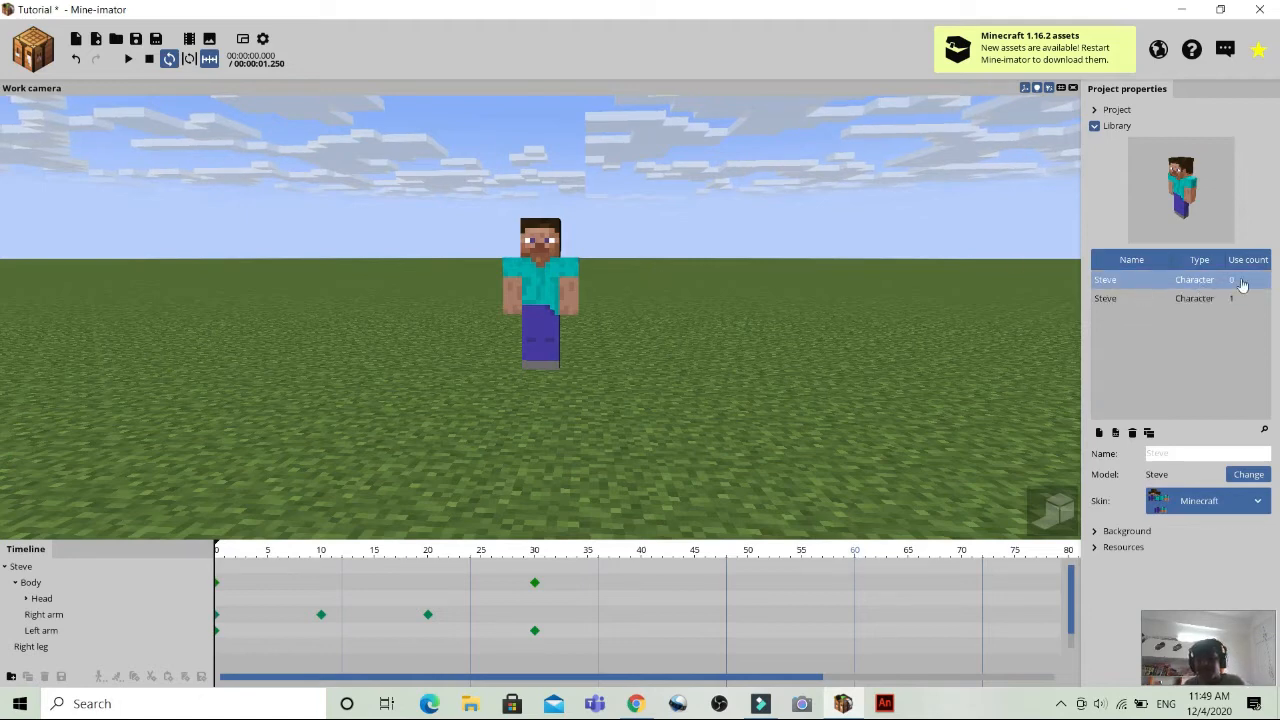
left_click(1170, 300)
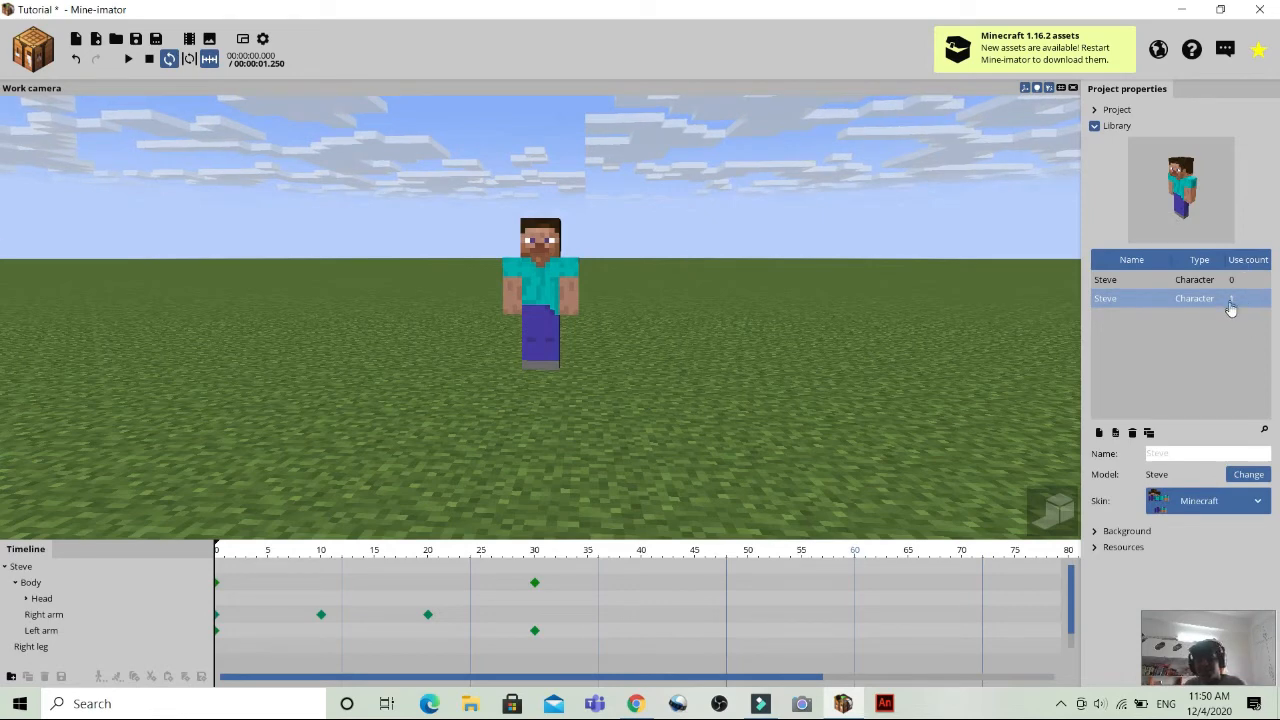
left_click(1140, 281)
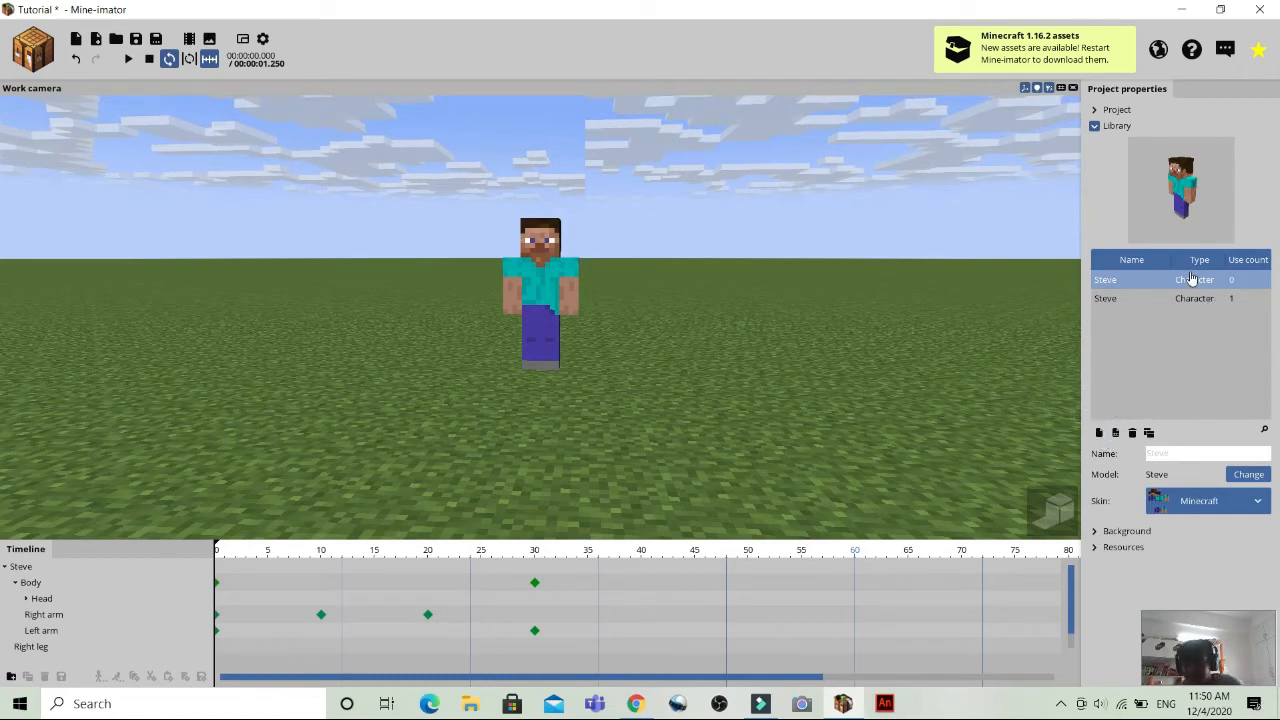
left_click(1132, 432)
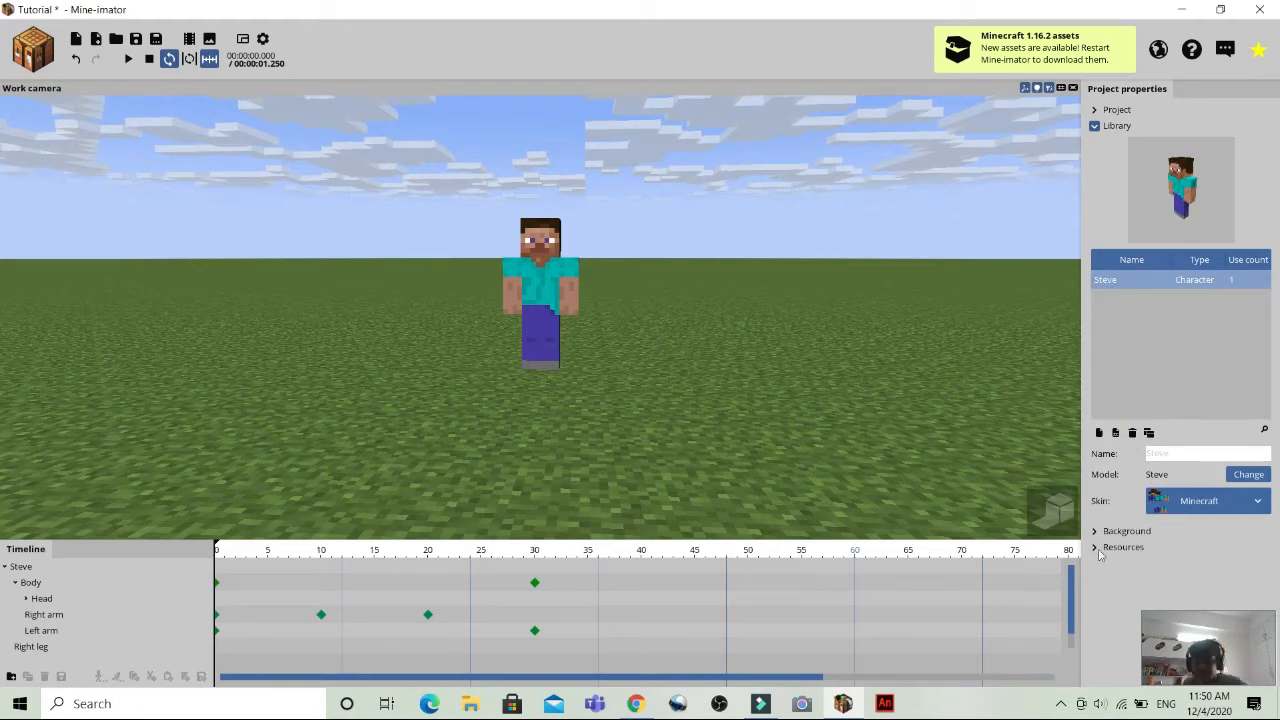
Examine the project's background settings, including sunlight strength, and look up at the sun and clouds above Steve.
left_click(1095, 126)
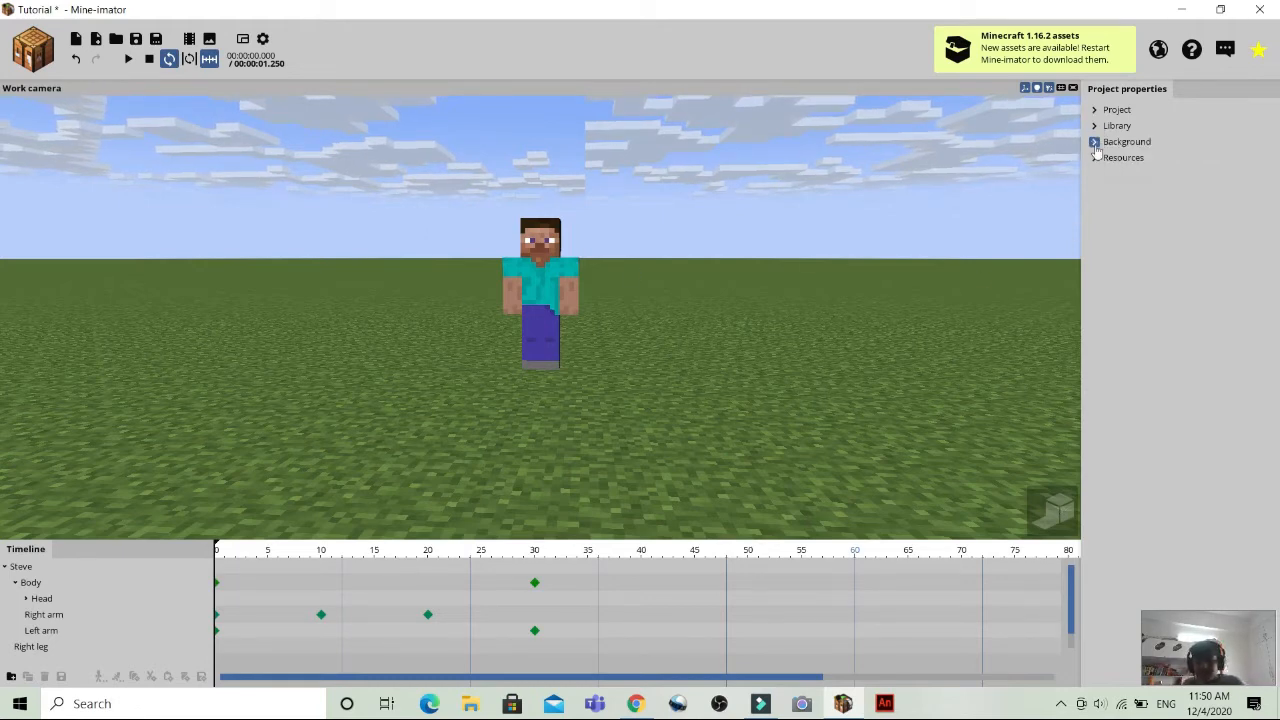
left_click(1095, 142)
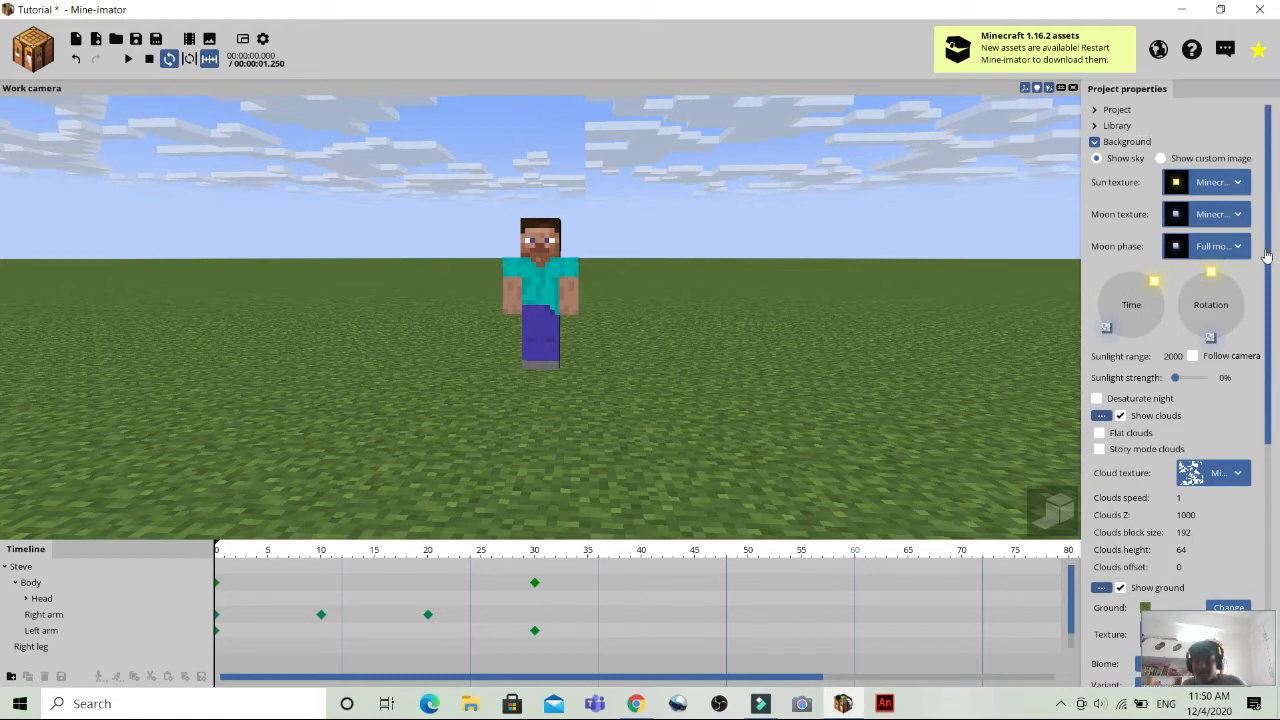
left_click_drag(1268, 258, 1, 318)
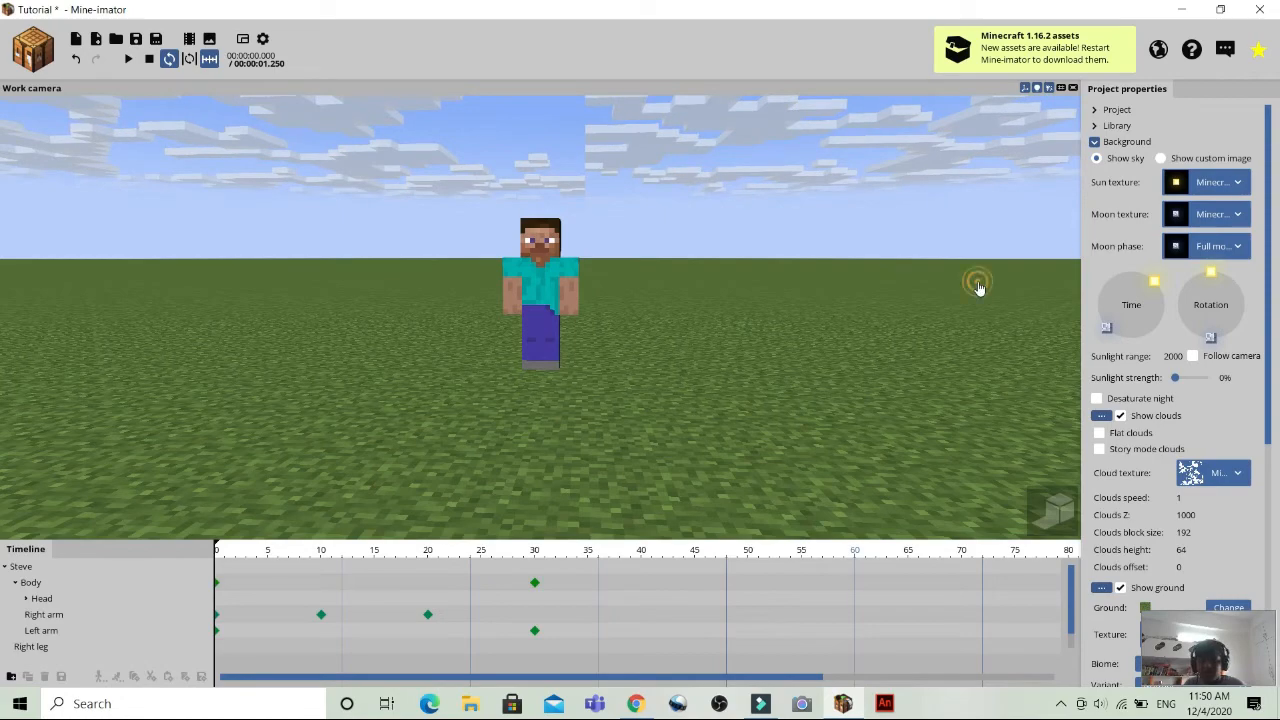
left_click_drag(978, 285, 1097, 184)
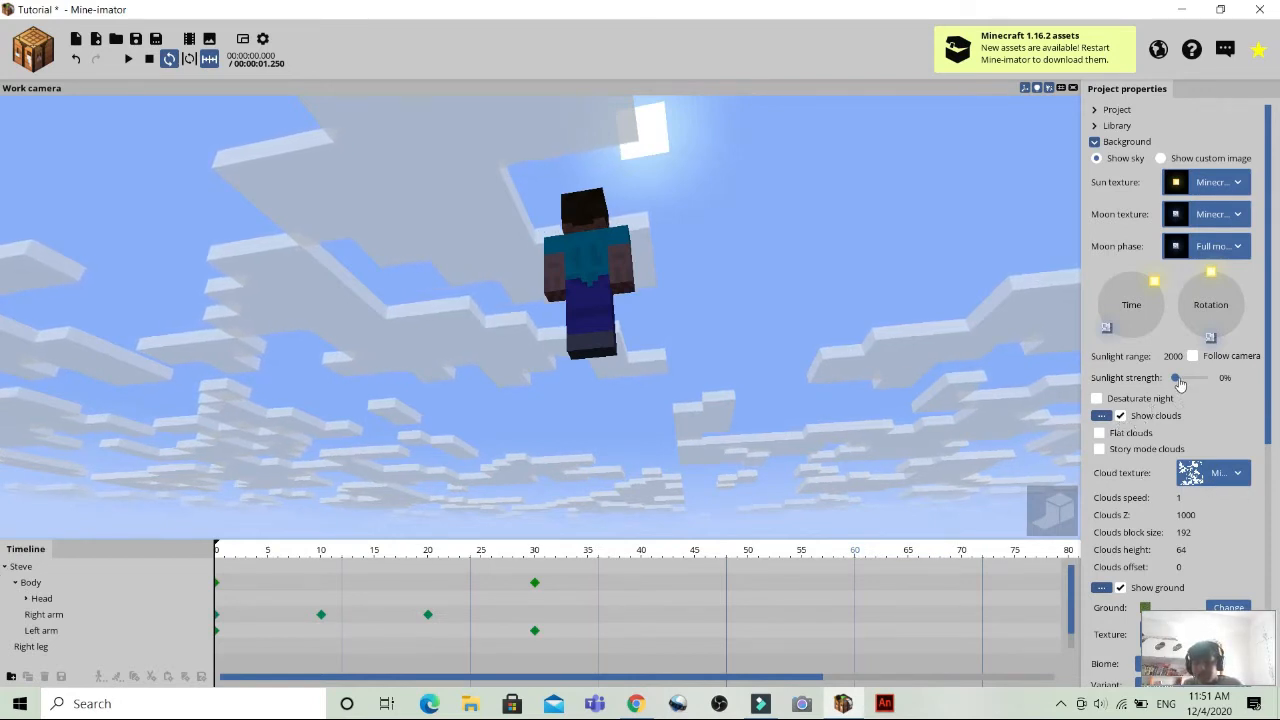
left_click_drag(1178, 382, 1117, 384)
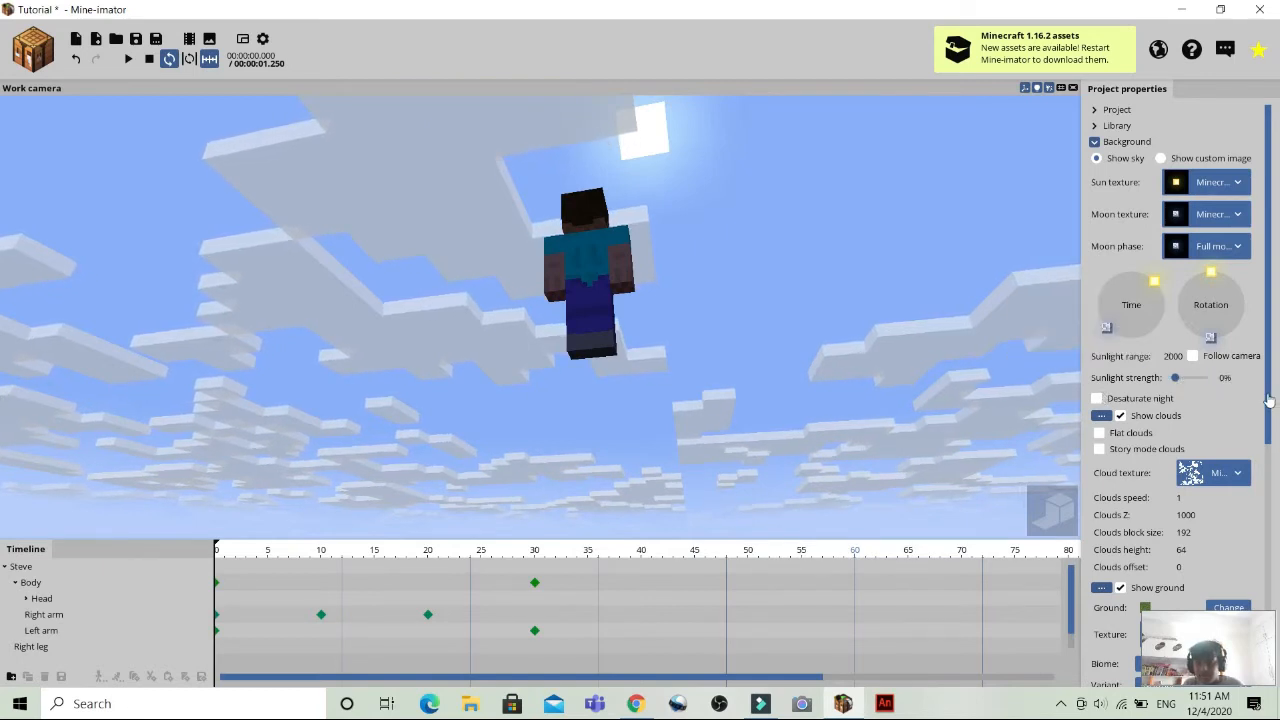
Shift the time of day slightly on the background's Time dial and view the sky around Steve.
scroll(1166, 250, "down", 1)
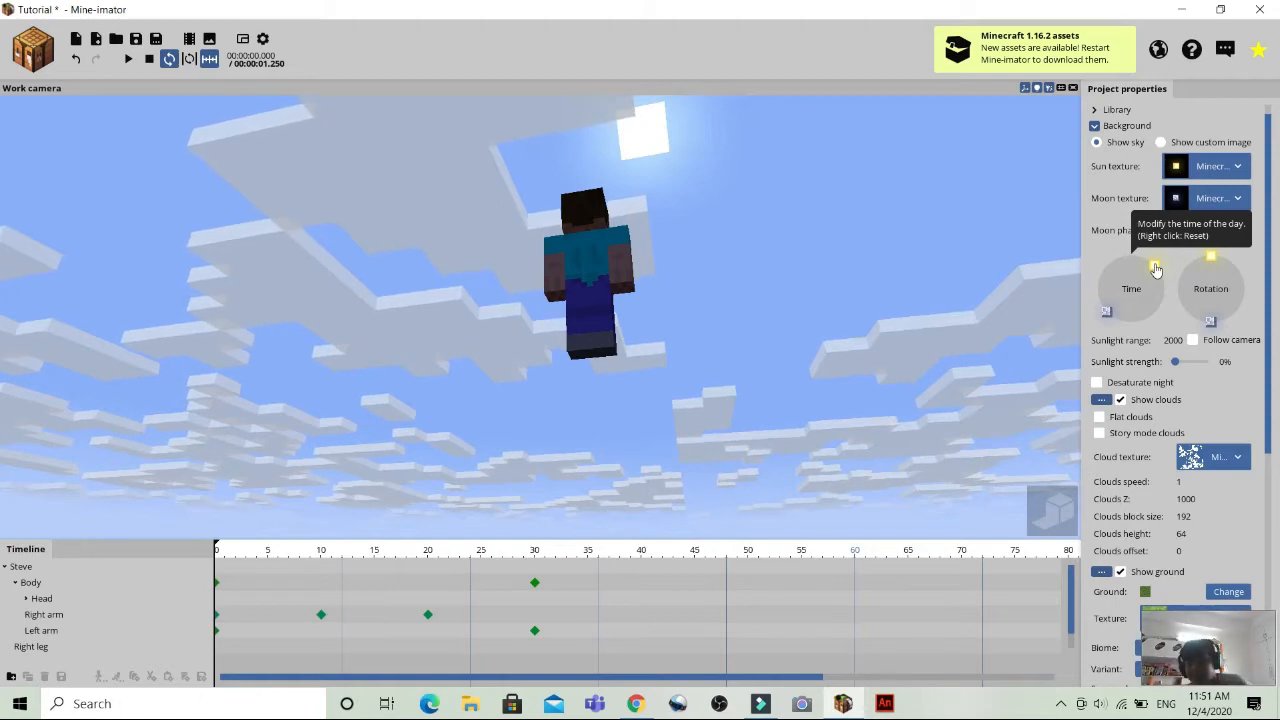
left_click_drag(1156, 270, 1216, 145)
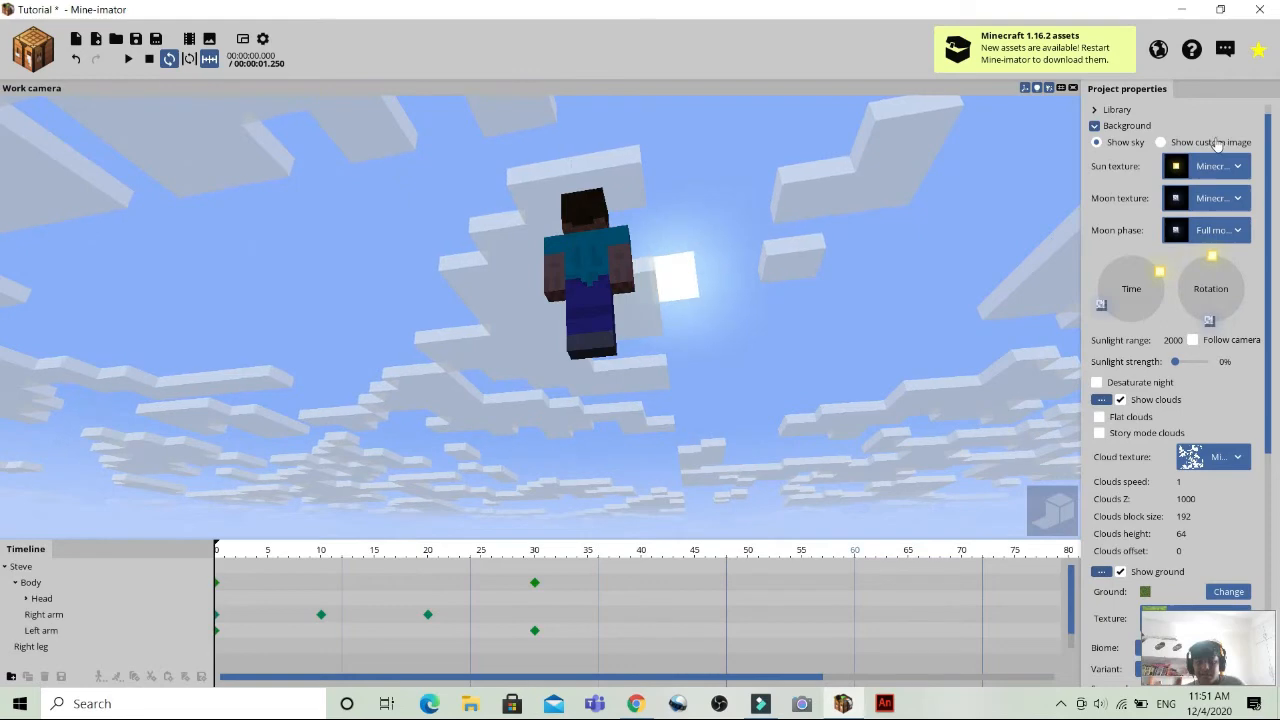
left_click_drag(846, 325, 836, 387)
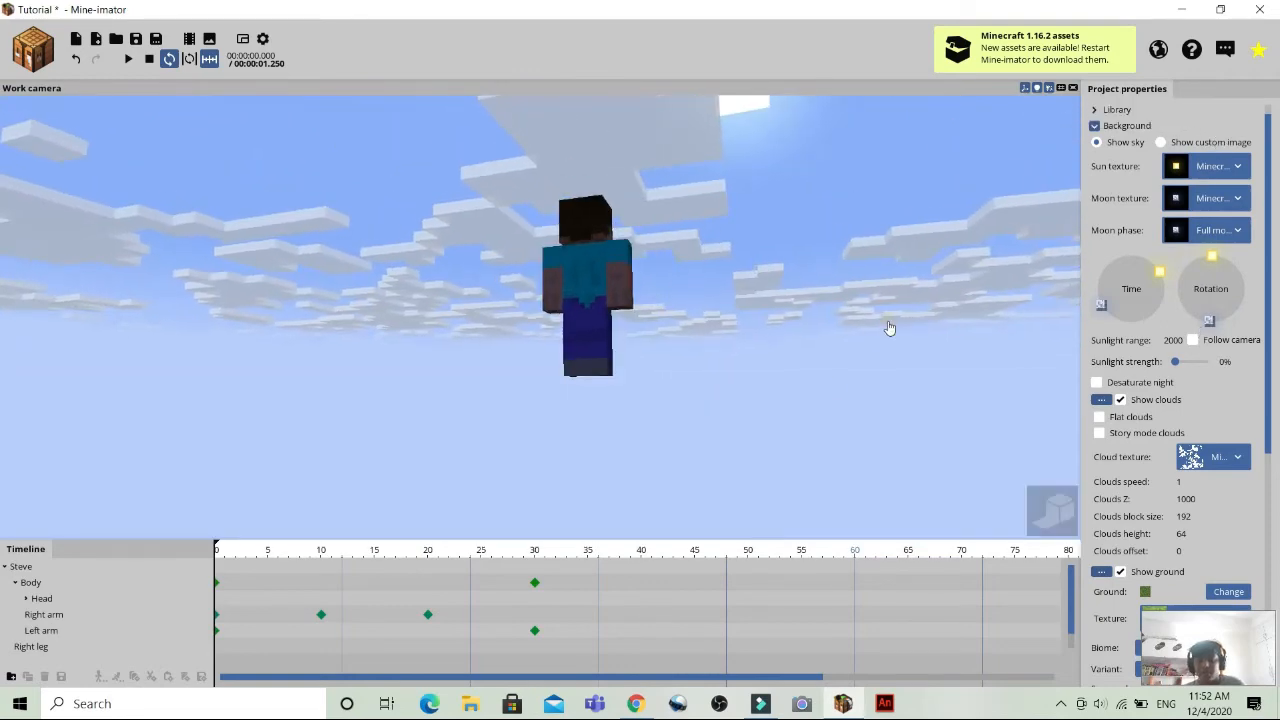
Preview Steve's shadow on the ground in rendered mode and nudge the background's sun rotation slightly.
left_click_drag(878, 342, 690, 422)
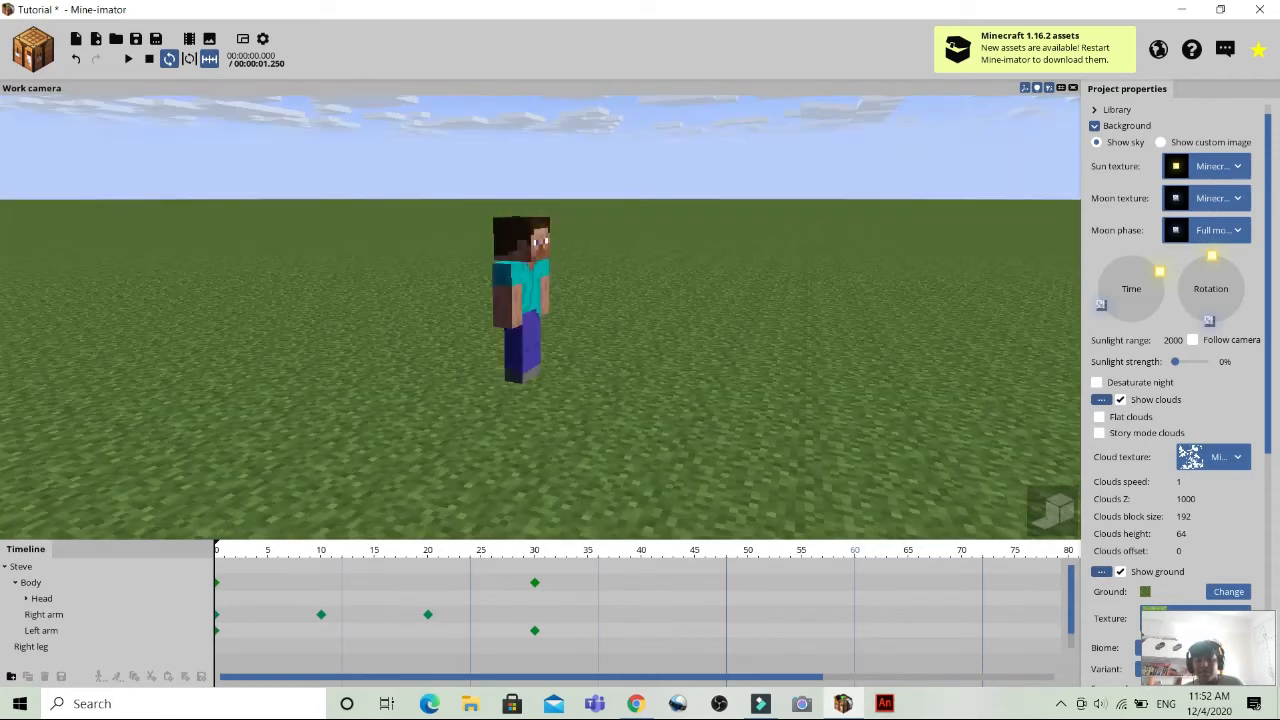
left_click(1046, 512)
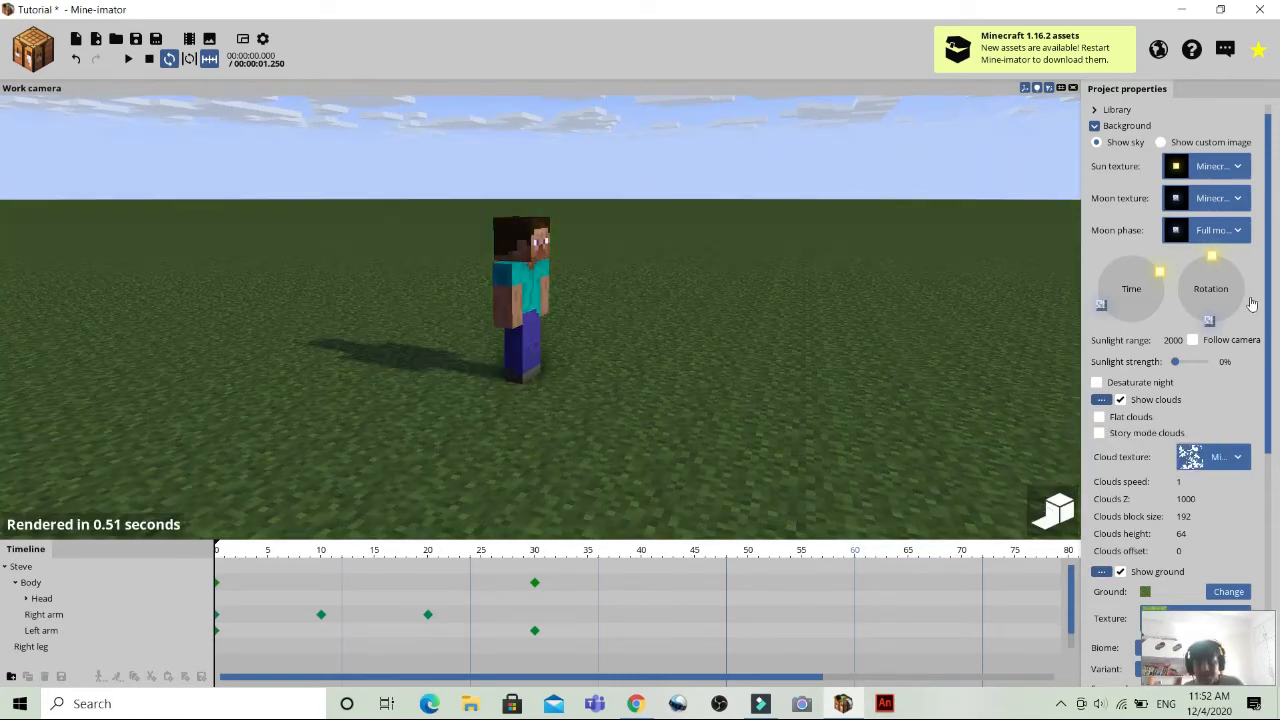
left_click_drag(1251, 303, 1218, 256)
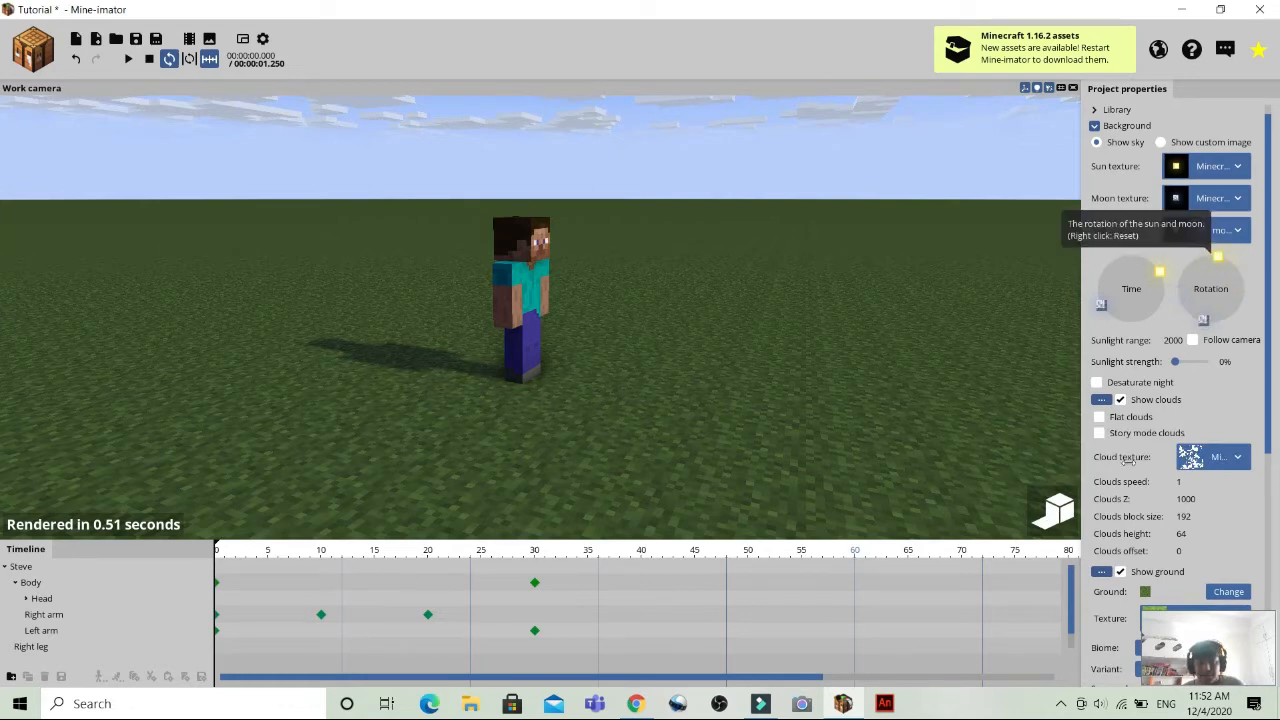
left_click(1049, 516)
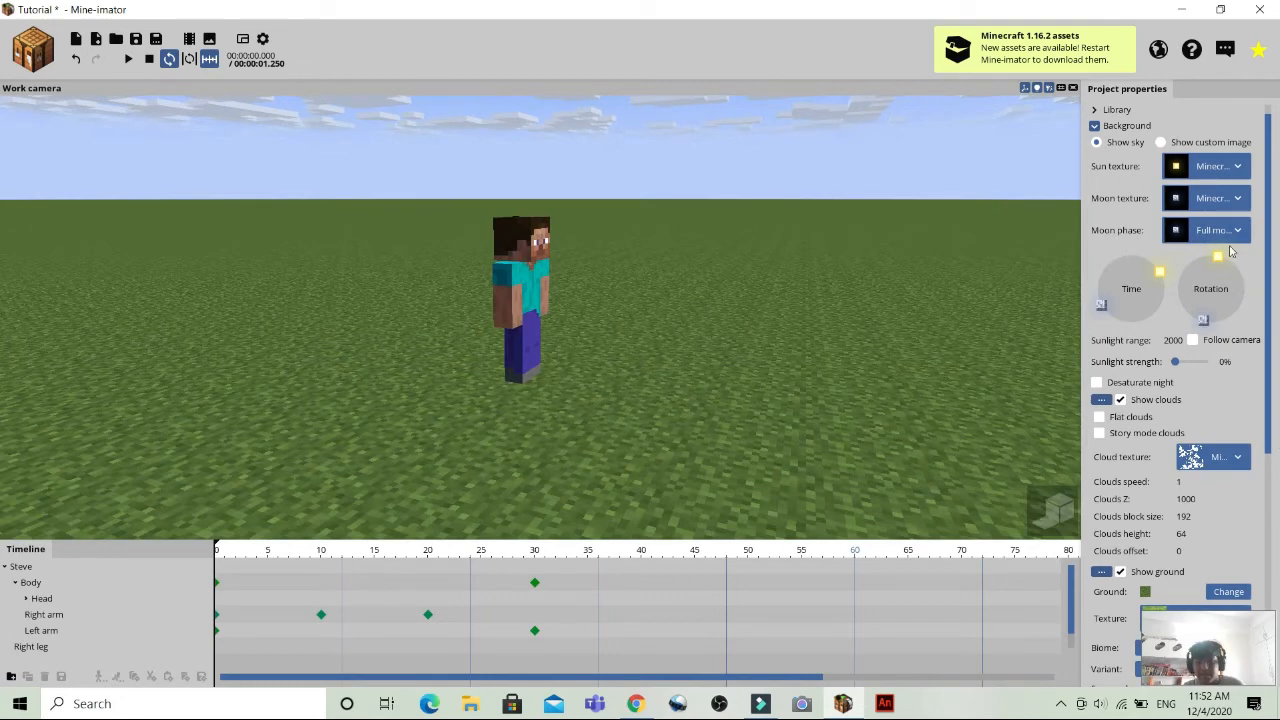
Try rotating the sun to the opposite side of Steve, preview his shadow in rendered mode, and rotate the sun back.
mouse_move(1222, 265)
left_mouse_down()
mouse_move(1259, 300)
mouse_move(1229, 317)
left_mouse_up()
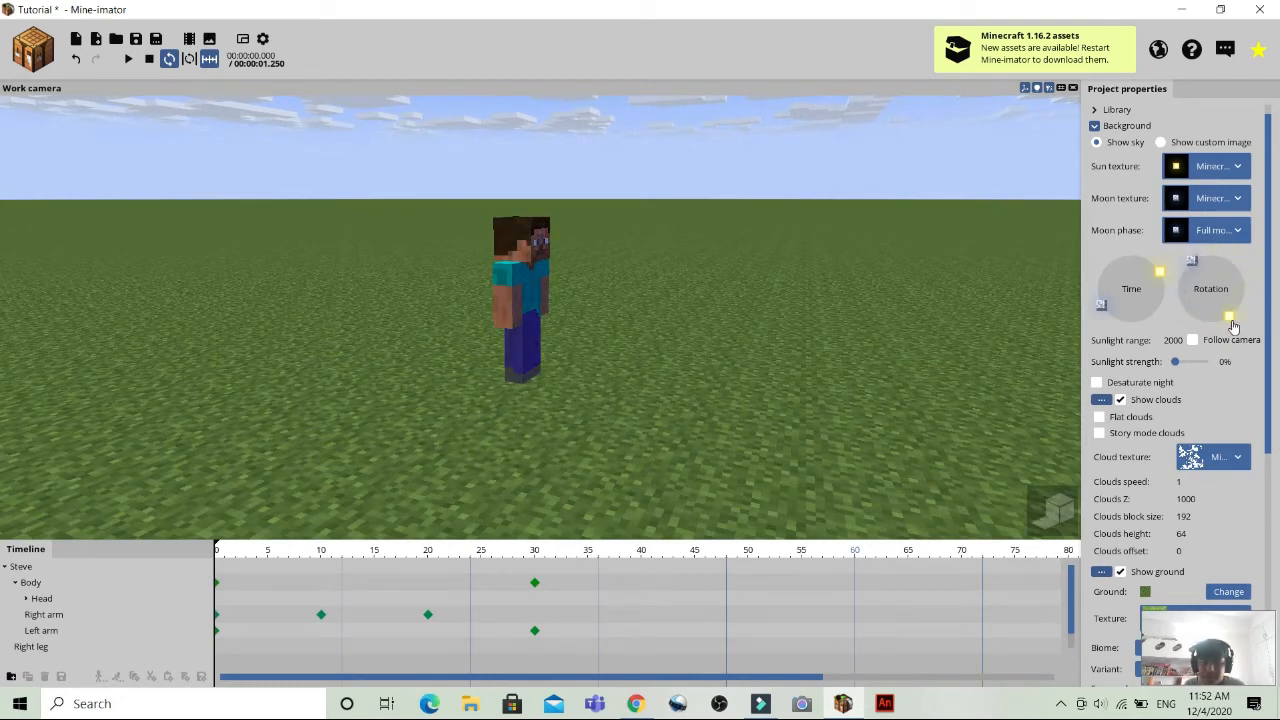
left_click(1043, 505)
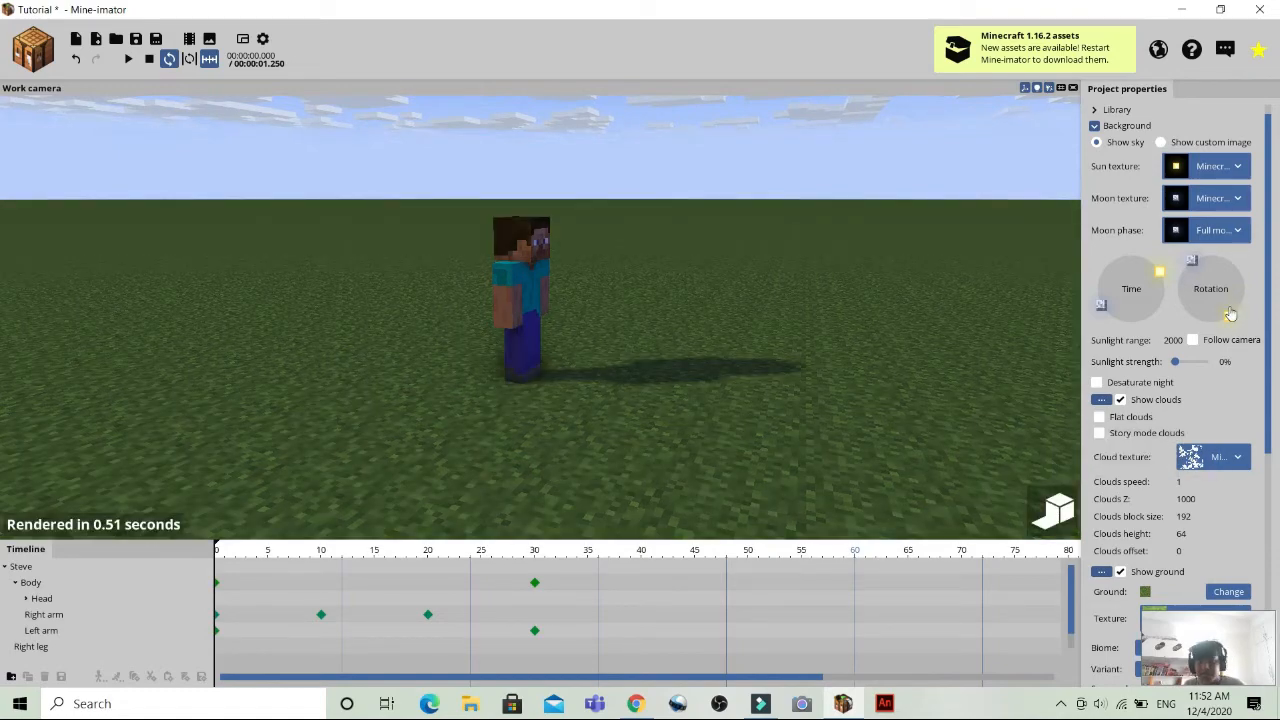
left_click(1043, 513)
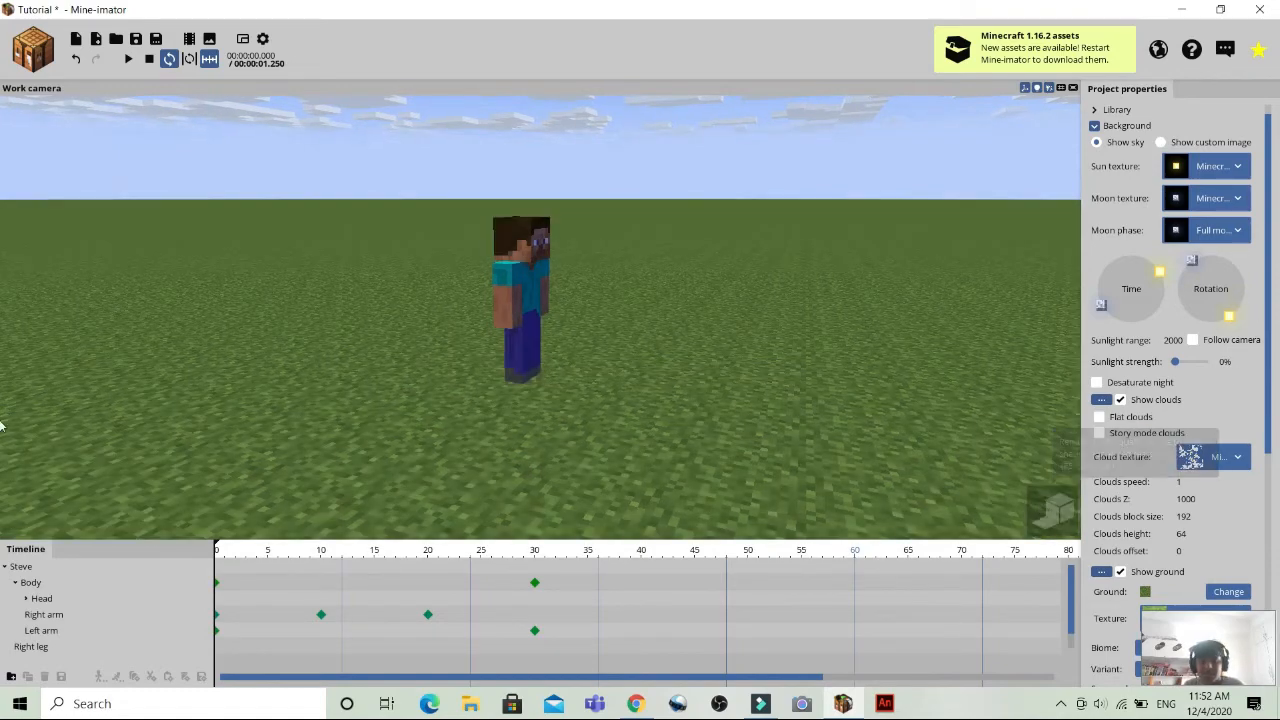
mouse_move(1228, 318)
left_mouse_down()
mouse_move(1240, 279)
mouse_move(1221, 254)
left_mouse_up()
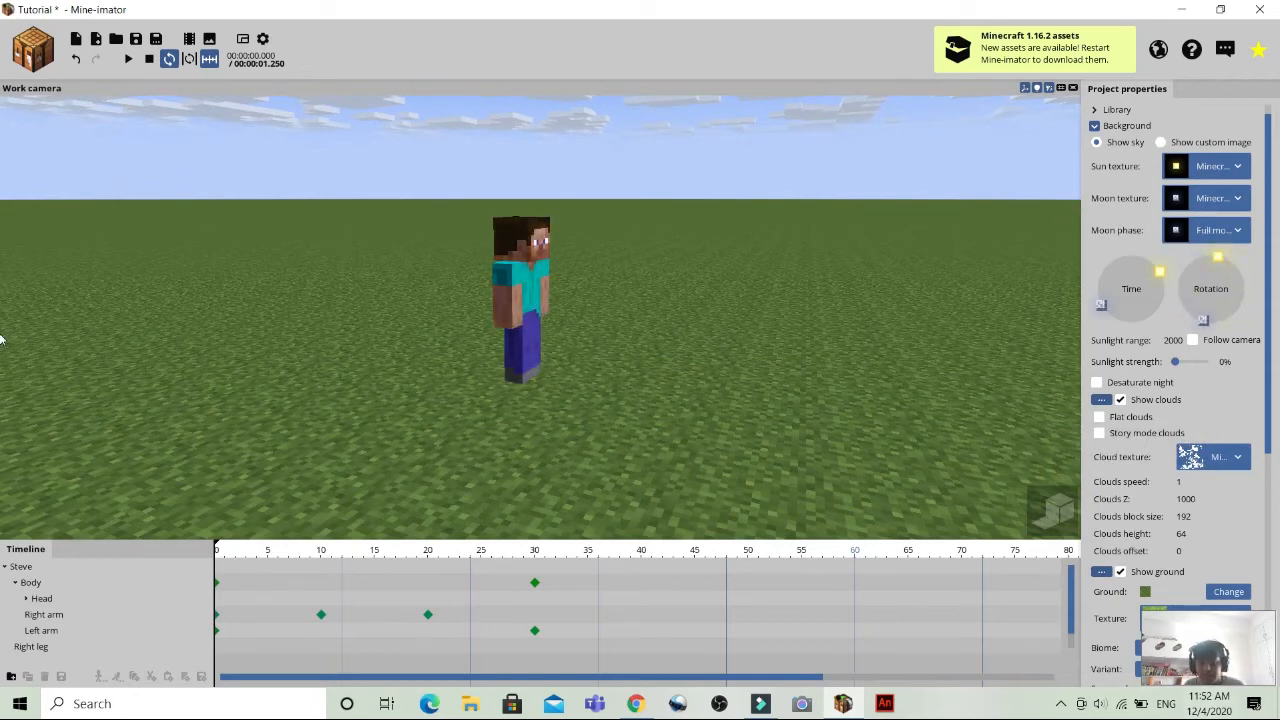
Look at the ground's texture choices and open the block selection for changing the ground.
left_click_drag(1269, 346, 1278, 515)
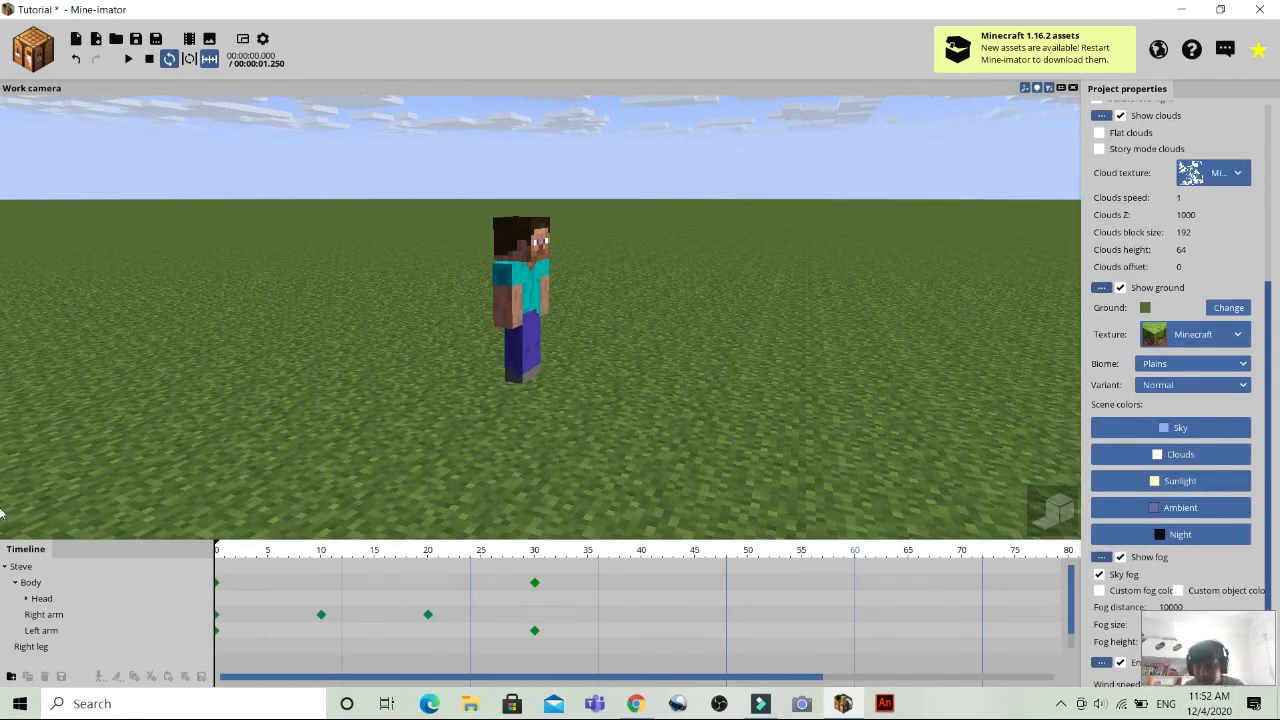
left_click(1187, 338)
left_click(1187, 336)
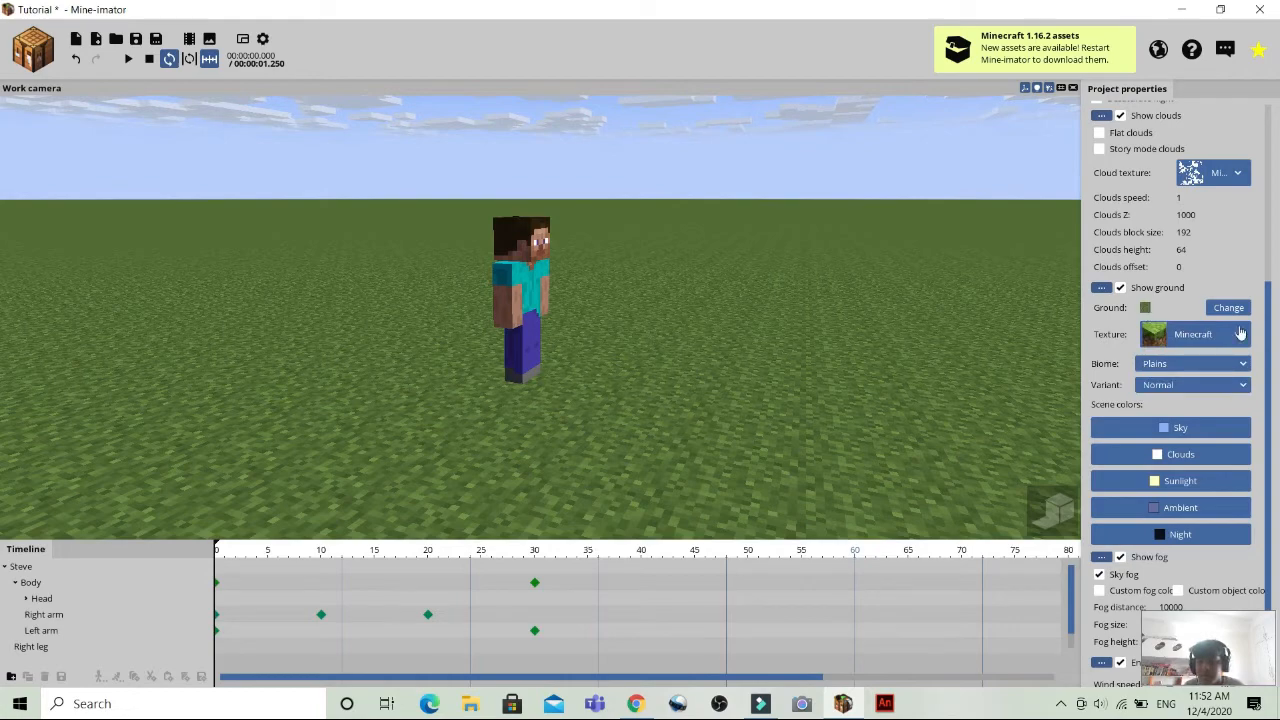
left_click(1230, 308)
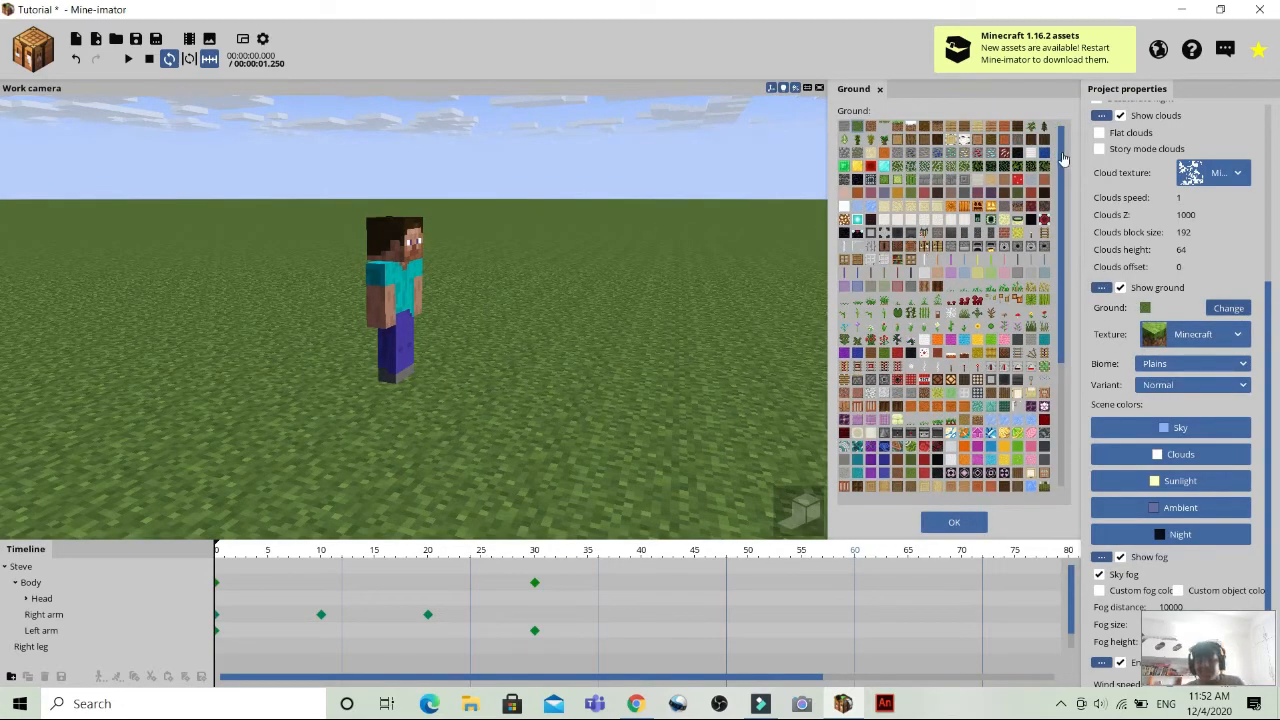
Try ice, observer, orange-brown, gold, red mushroom, birch bark and snowy dirt textures as the ground, and return it to grass.
left_click(992, 428)
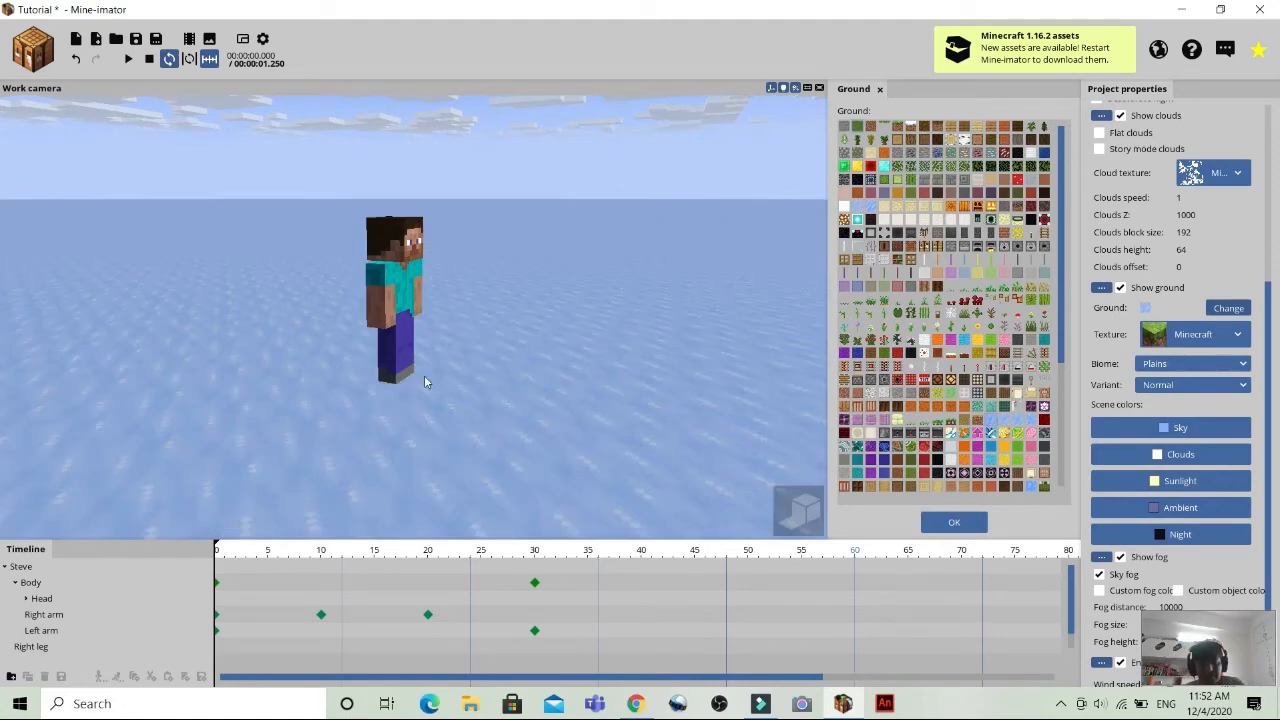
left_click(925, 438)
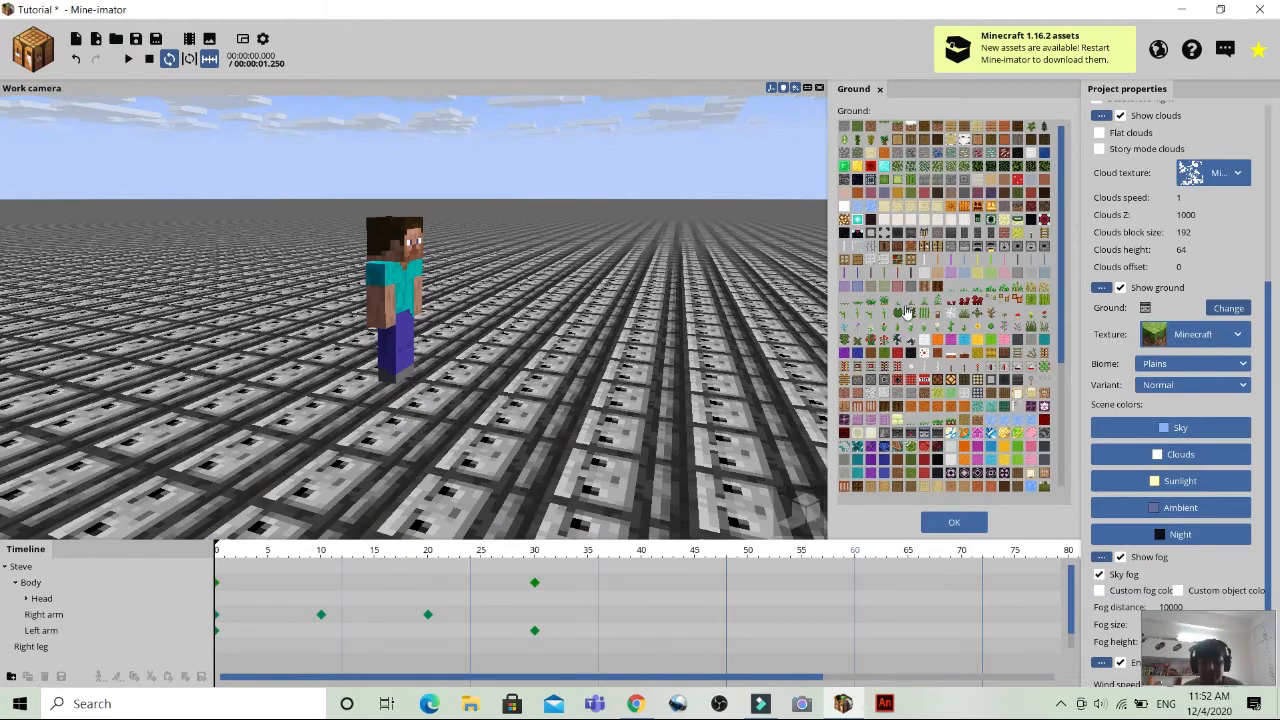
left_click(897, 194)
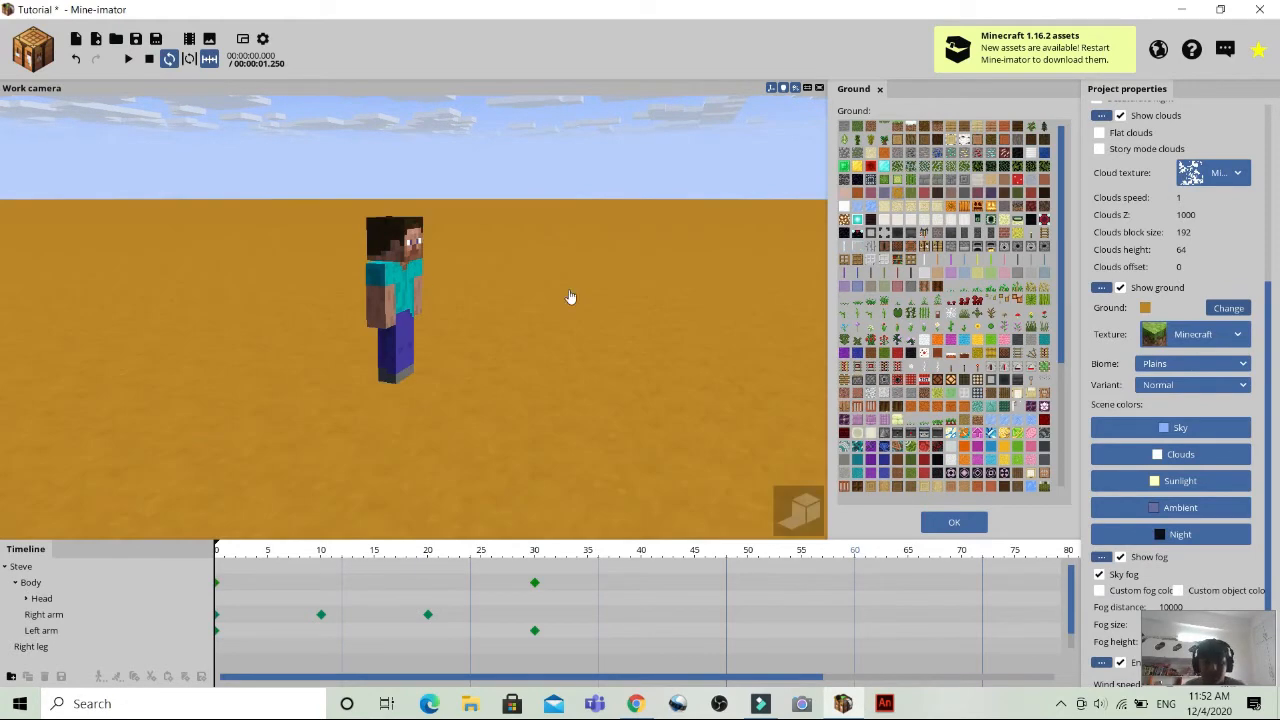
left_click(851, 161)
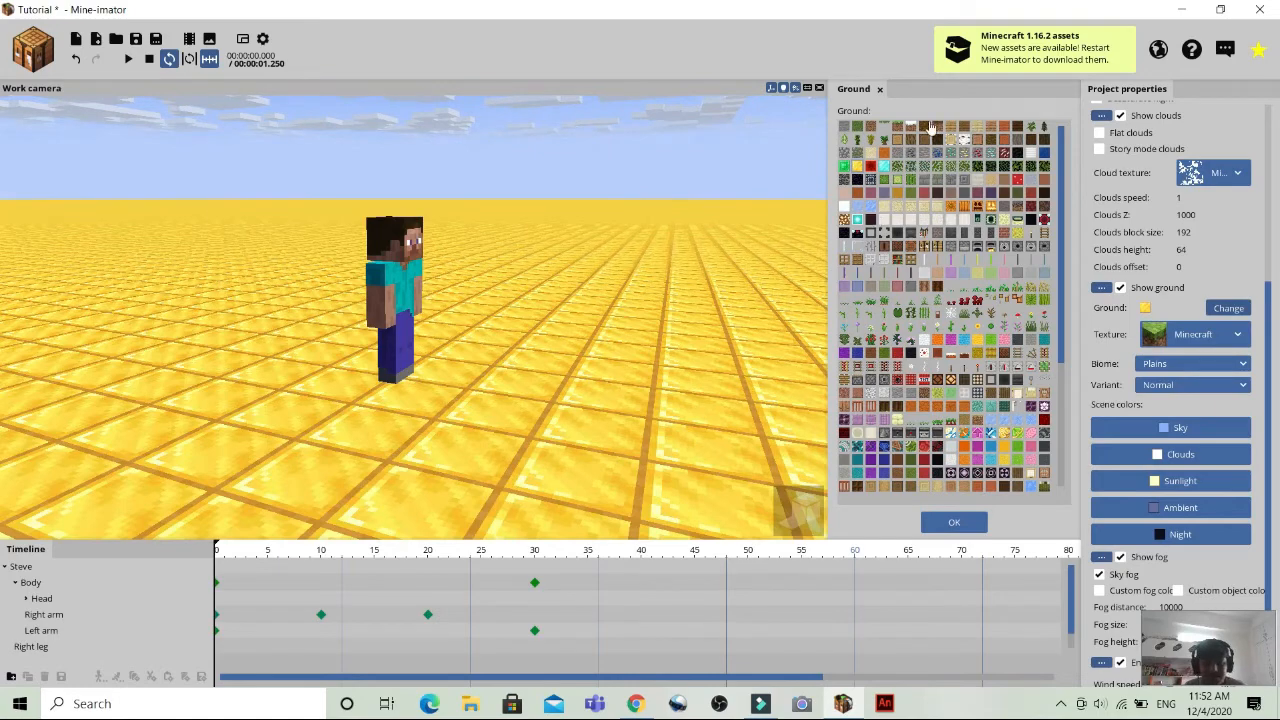
left_click(1016, 180)
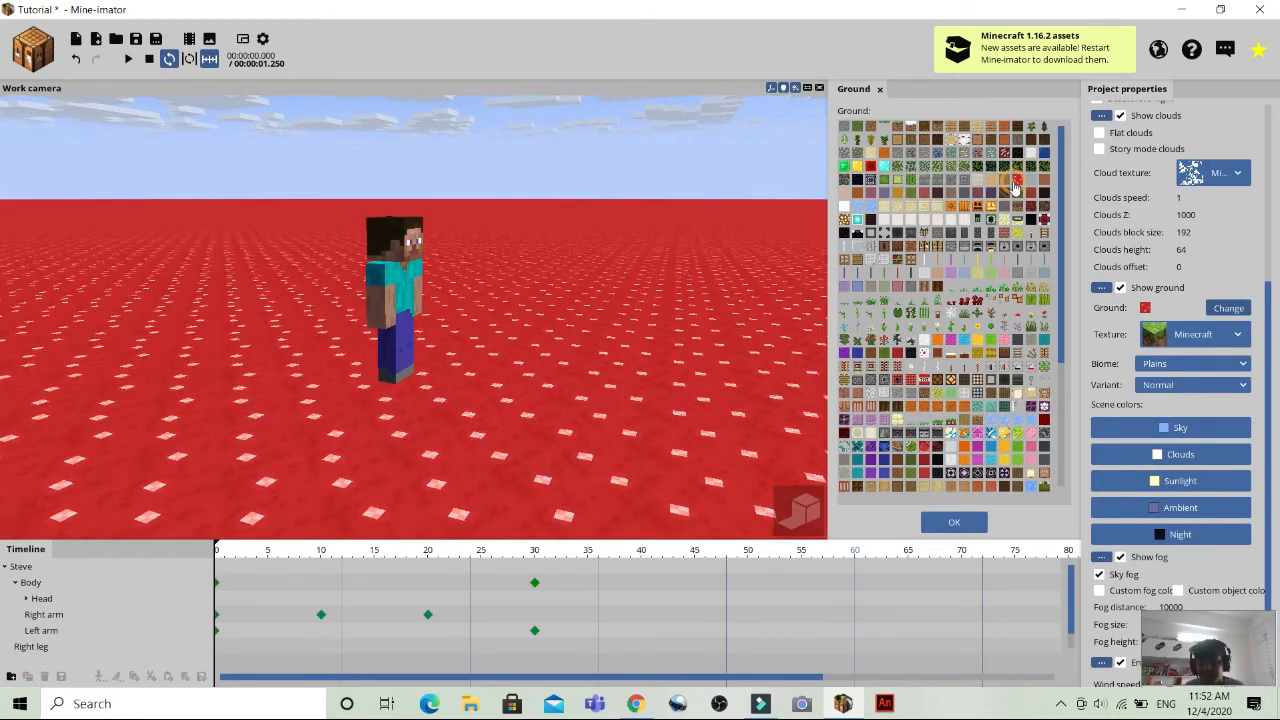
left_click(963, 140)
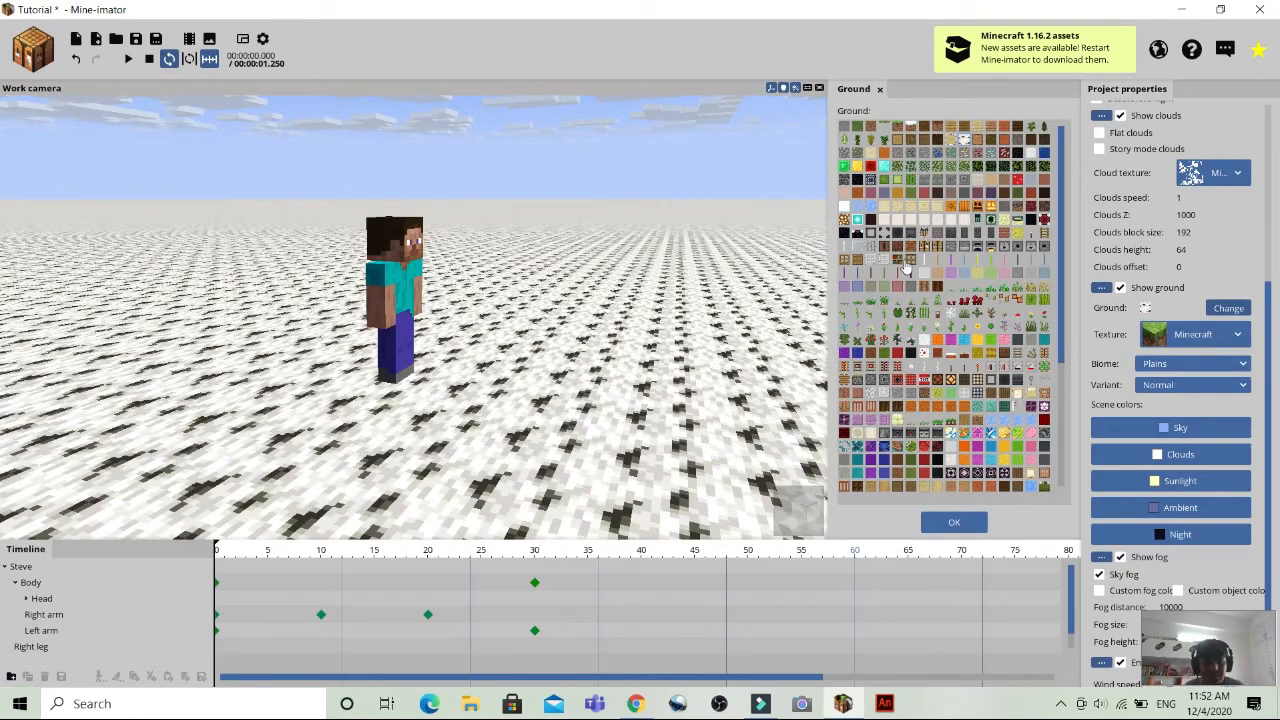
left_click(916, 130)
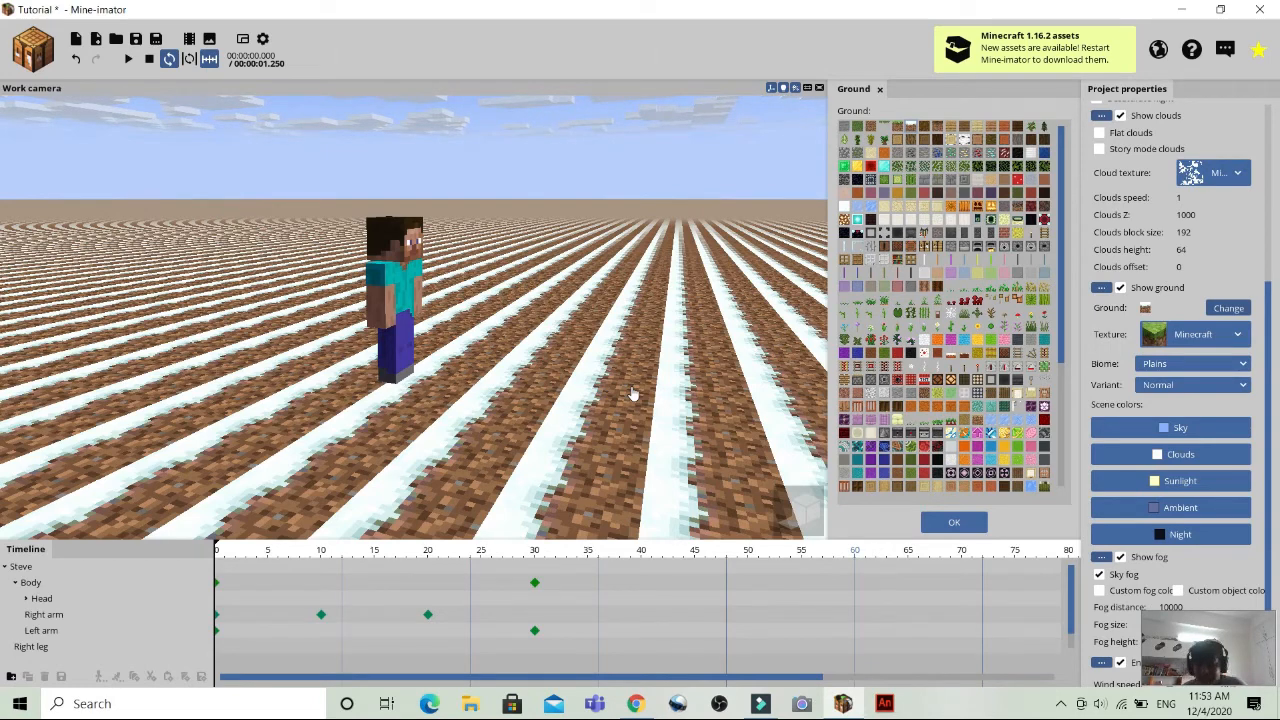
left_click(857, 128)
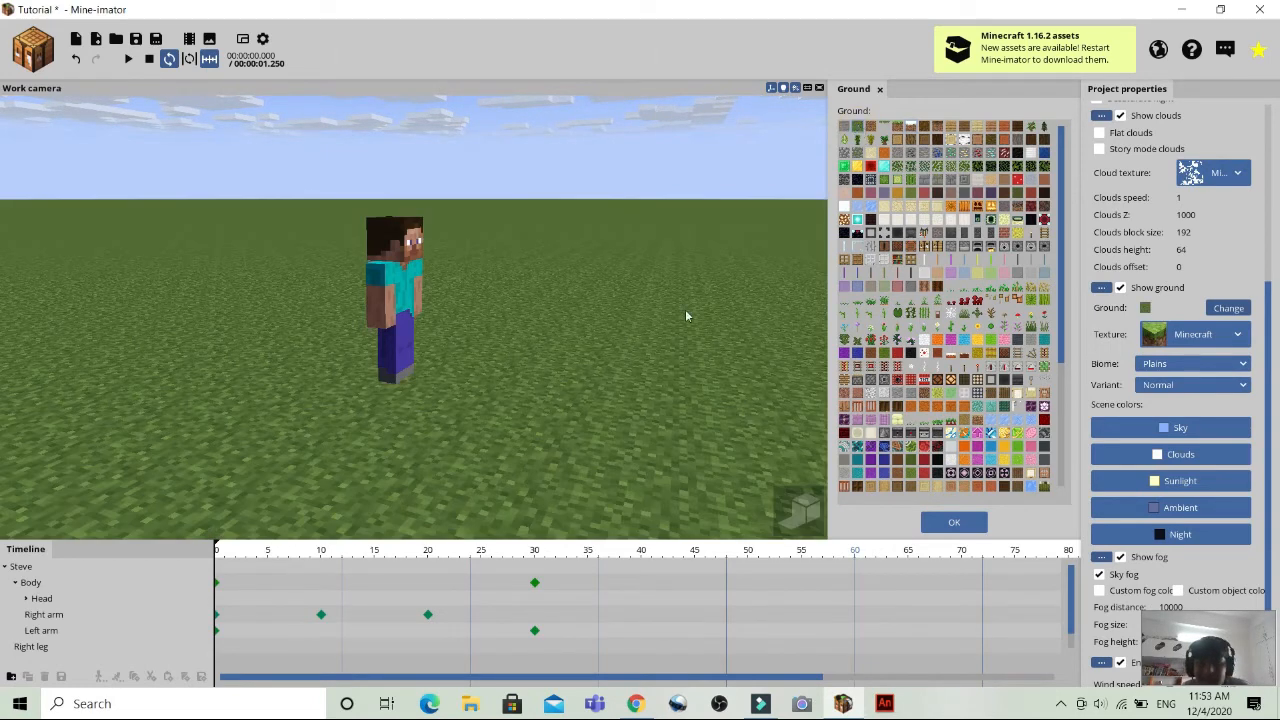
Try stone, grass edge, dirt, wooden planks, lit lamp, carved pumpkin and red mushroom textures as the ground, and restore grass.
left_click(844, 127)
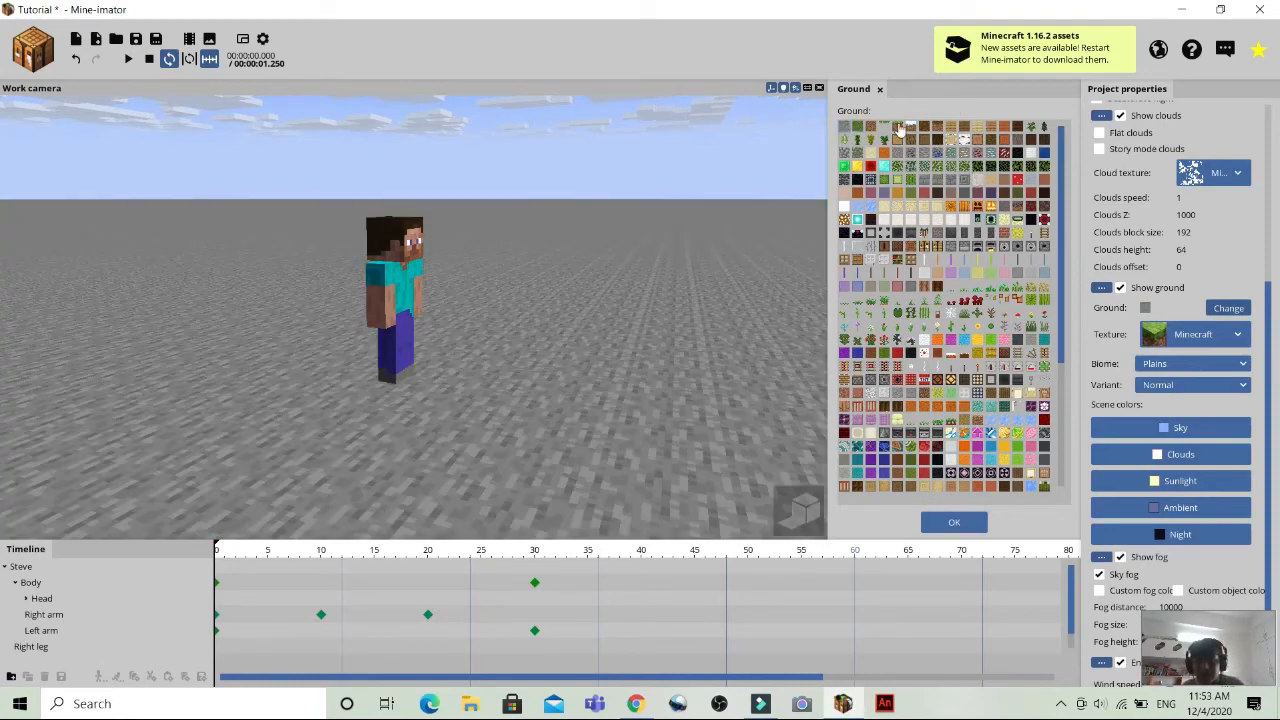
left_click(885, 129)
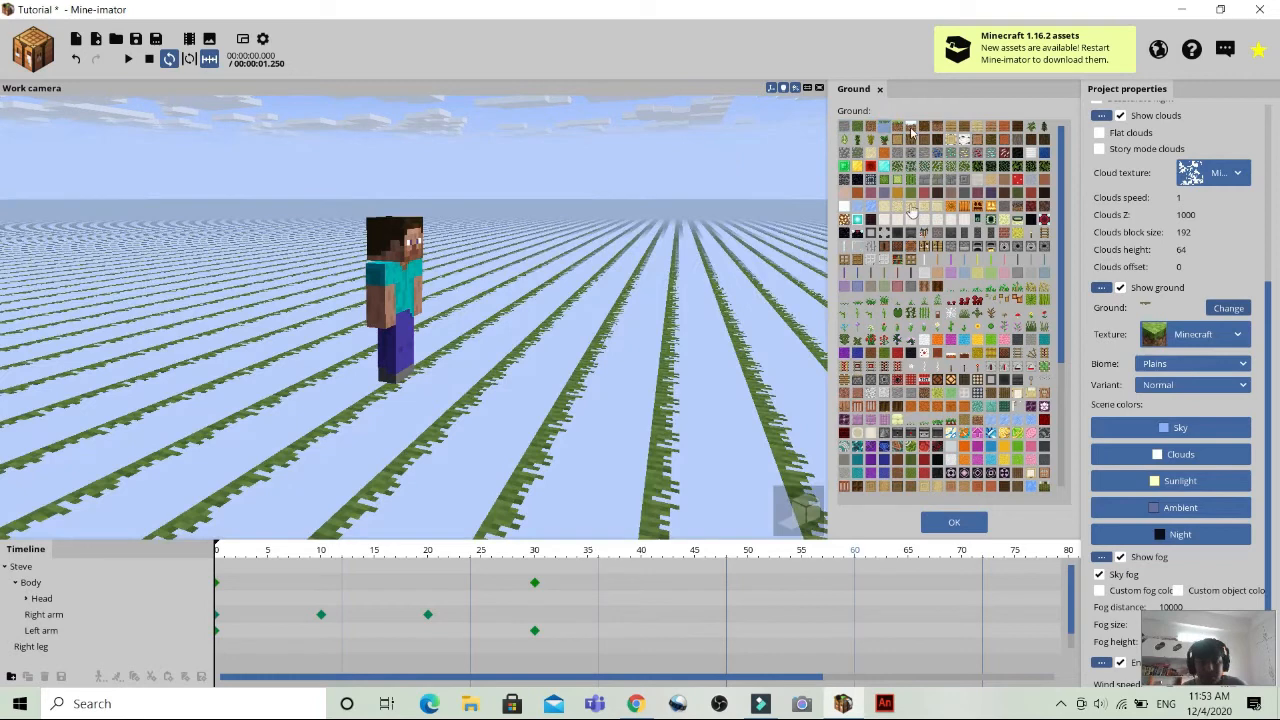
left_click(871, 129)
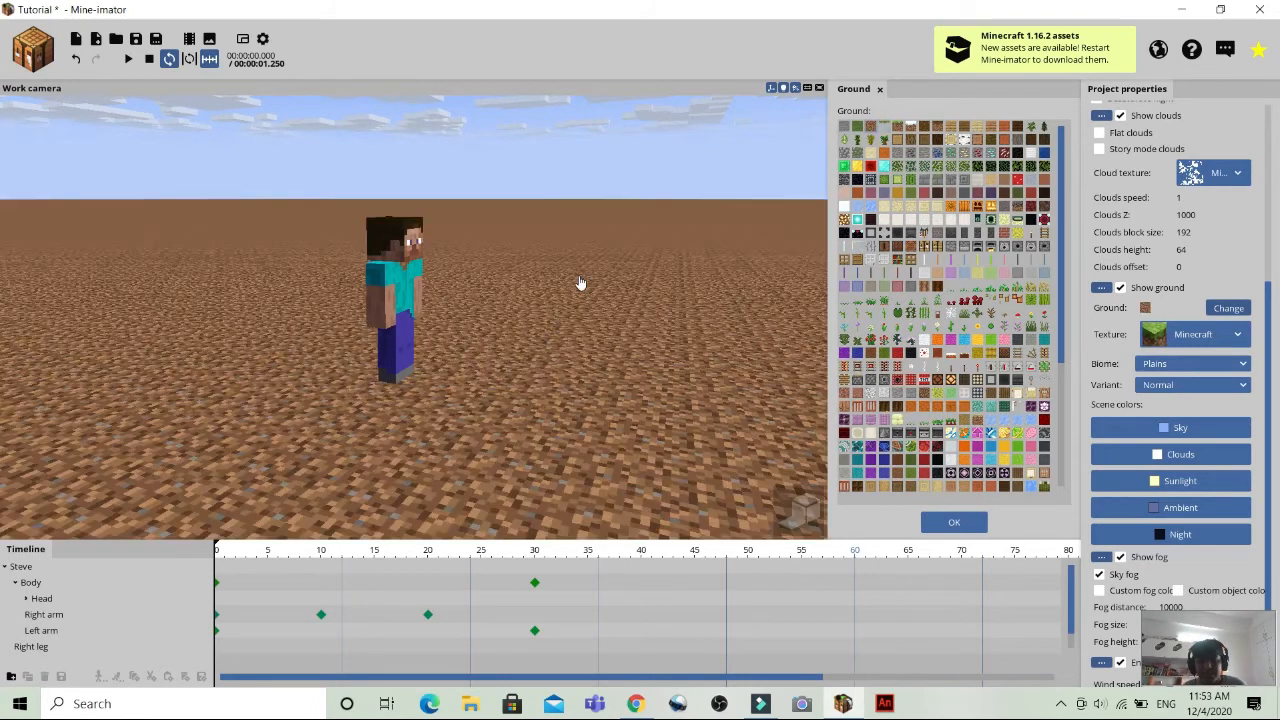
left_click(952, 134)
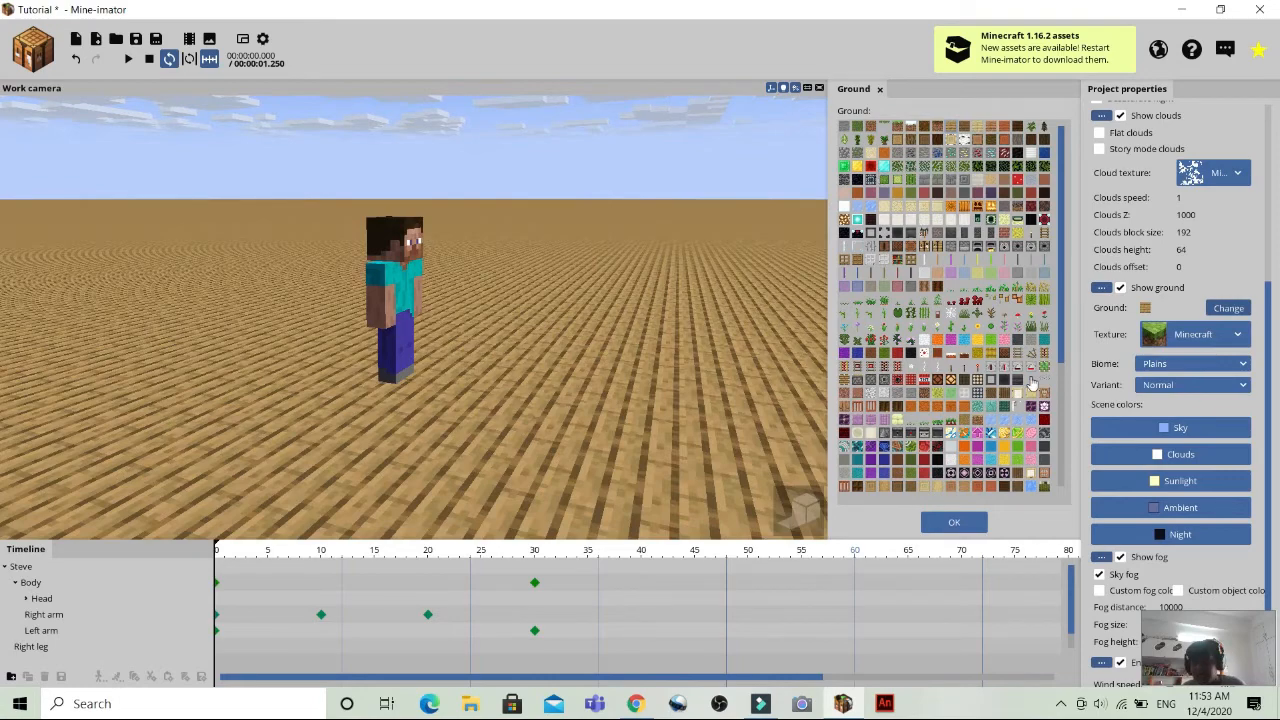
left_click(950, 384)
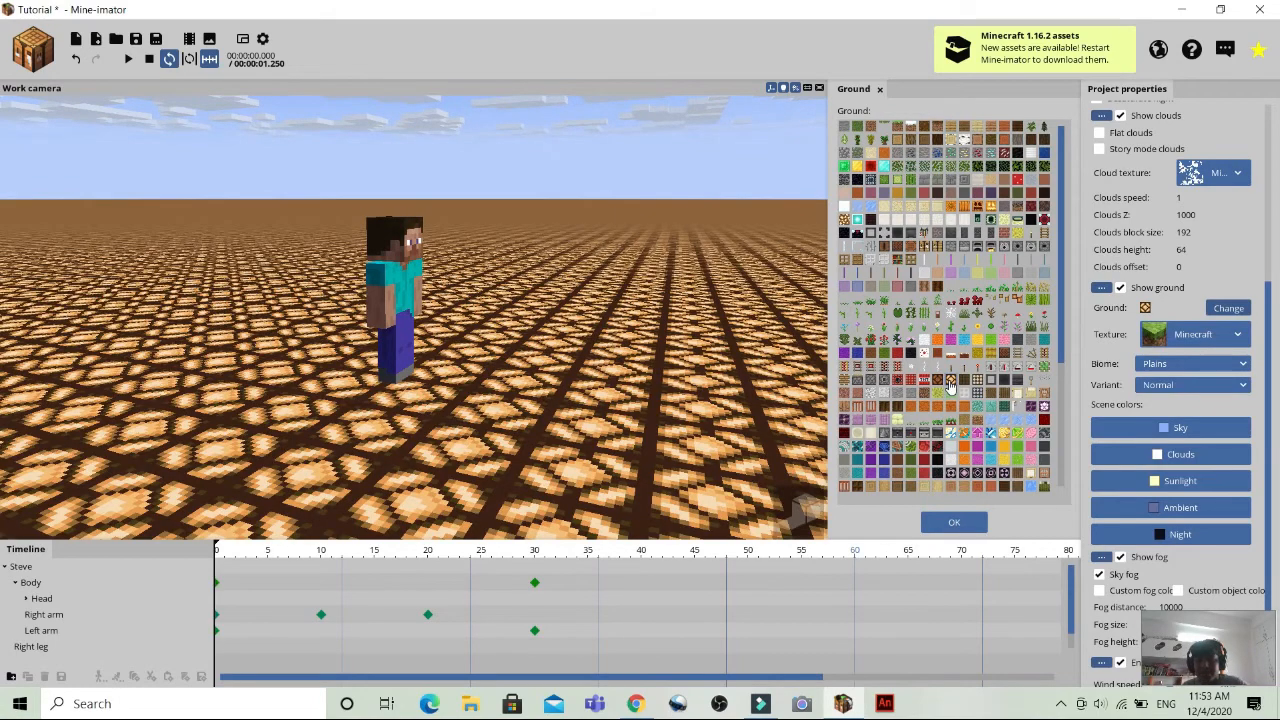
left_click(982, 213)
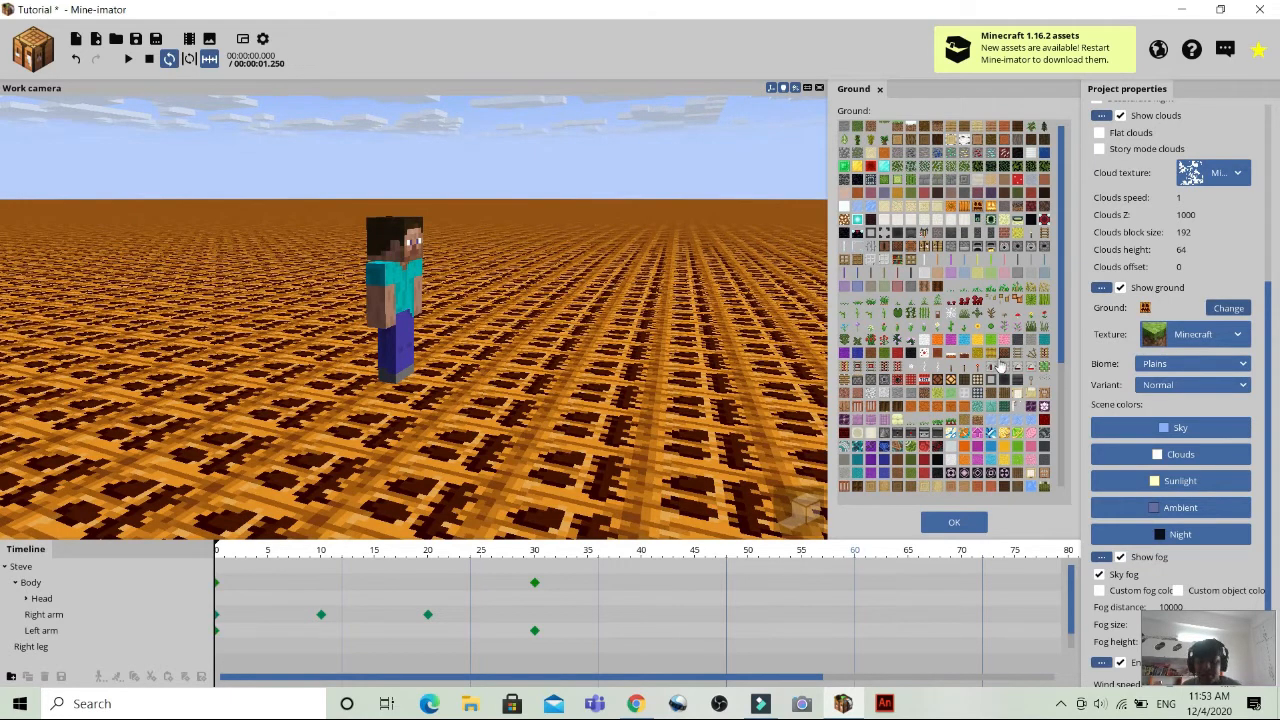
left_click(1019, 322)
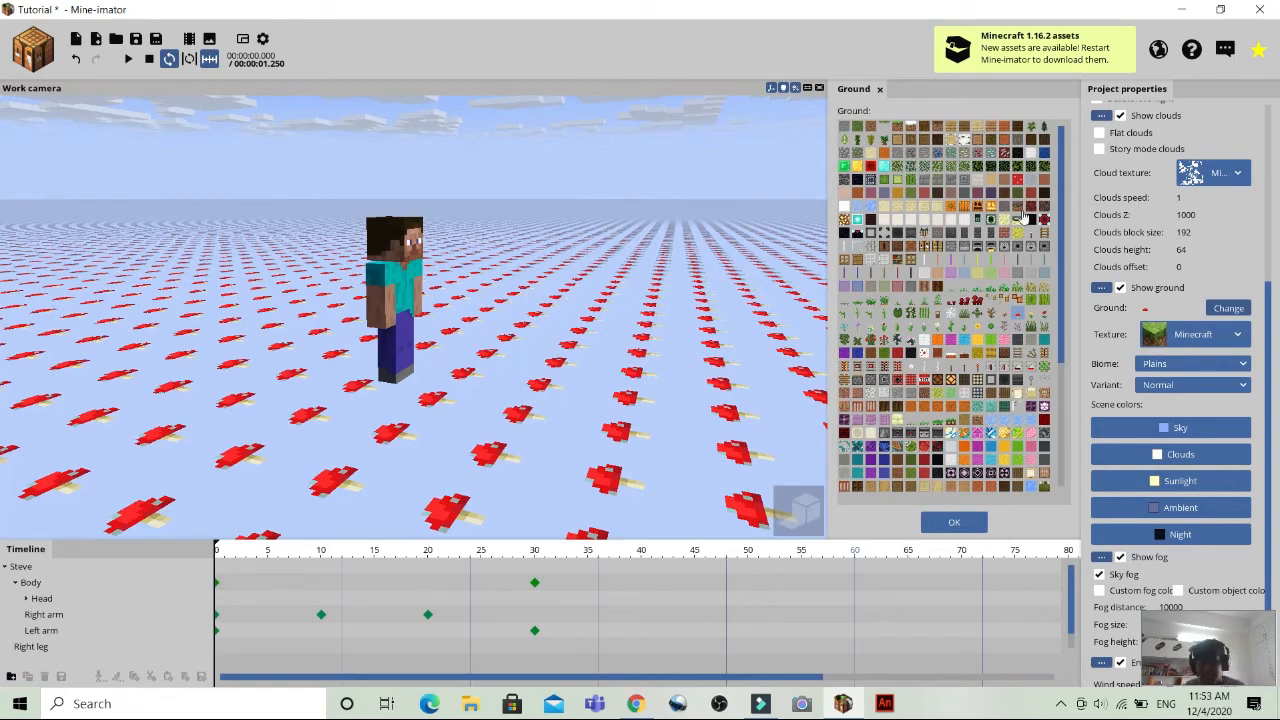
left_click(857, 130)
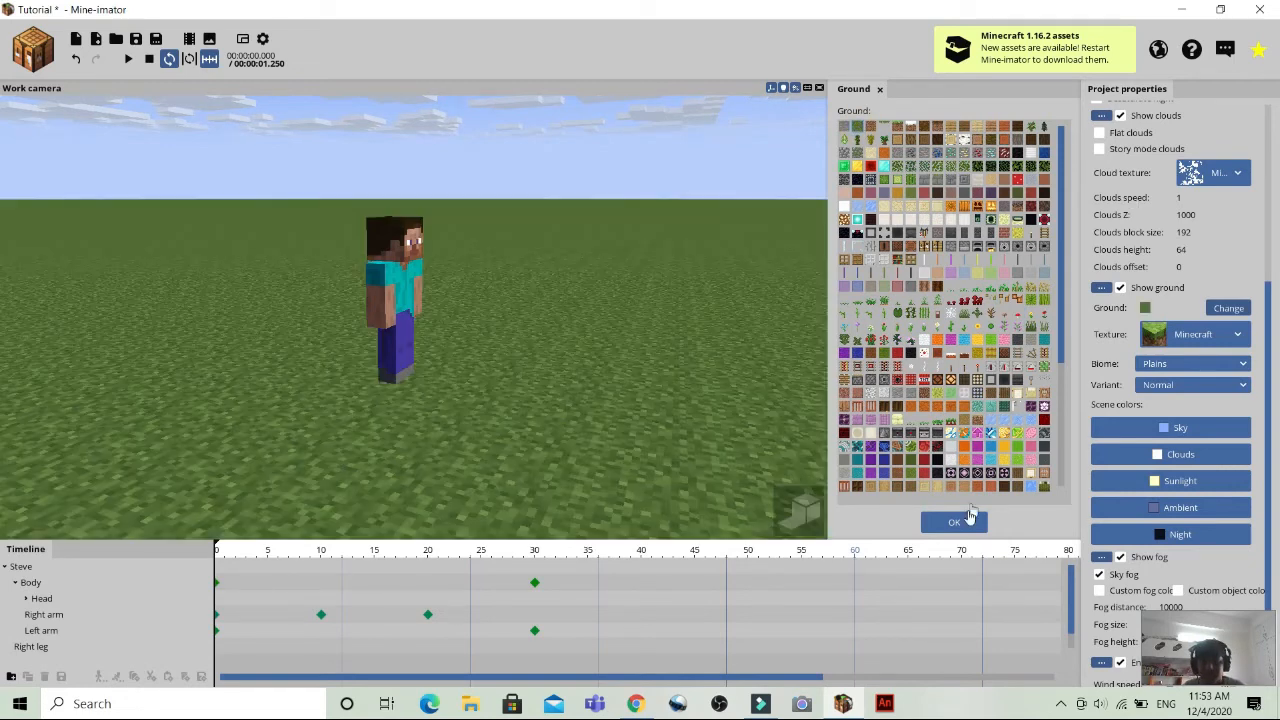
Try trapdoor, orange flame, teal and burning log textures as the ground, finishing with the magma block.
left_click(844, 487)
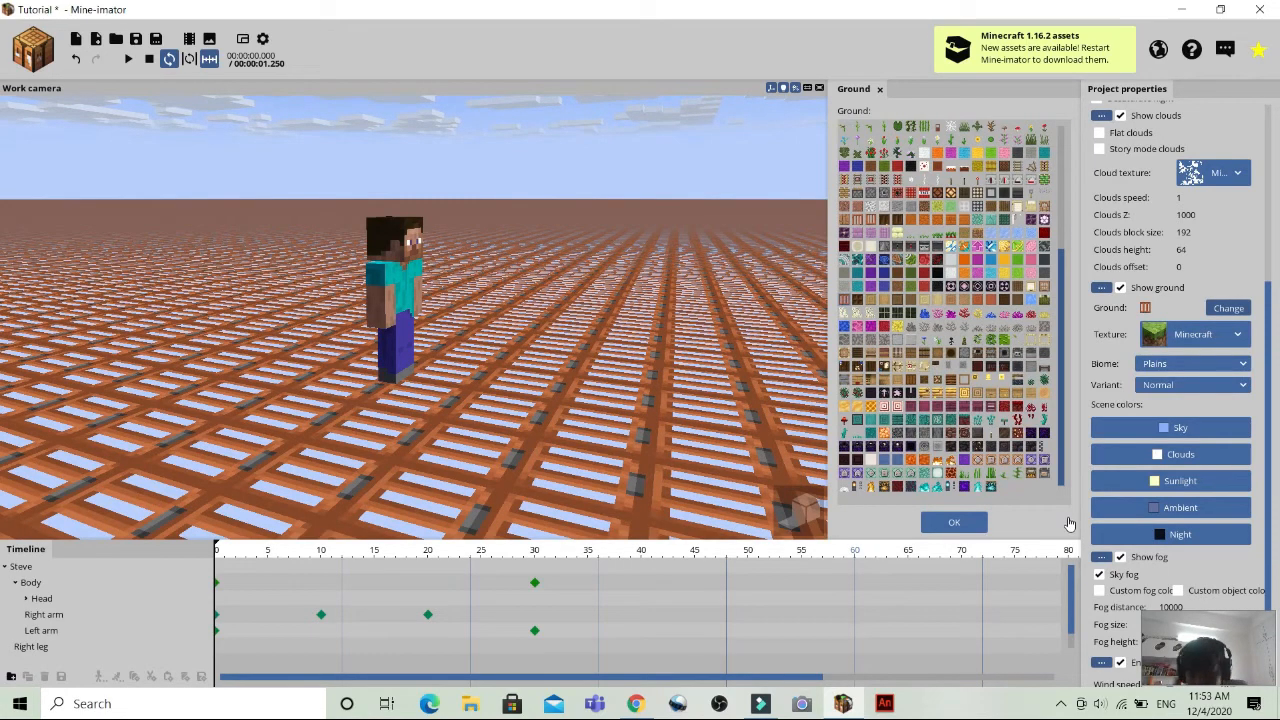
left_click(954, 464)
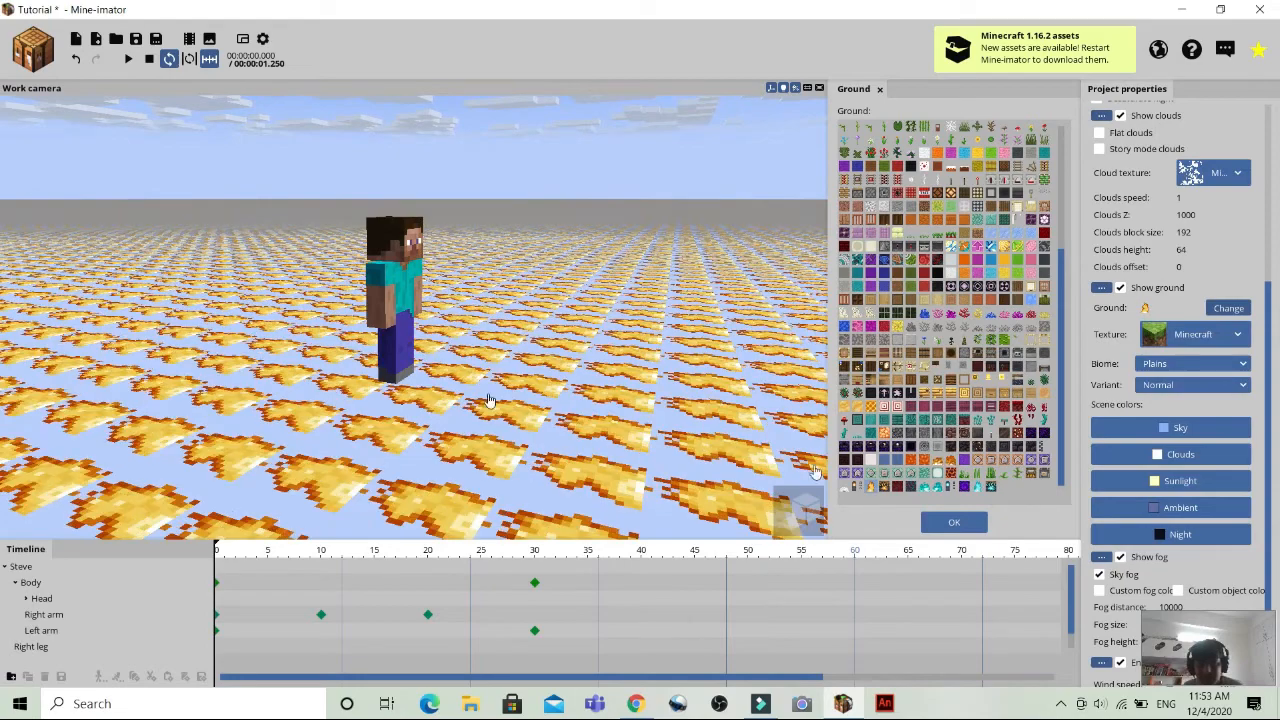
left_click(978, 487)
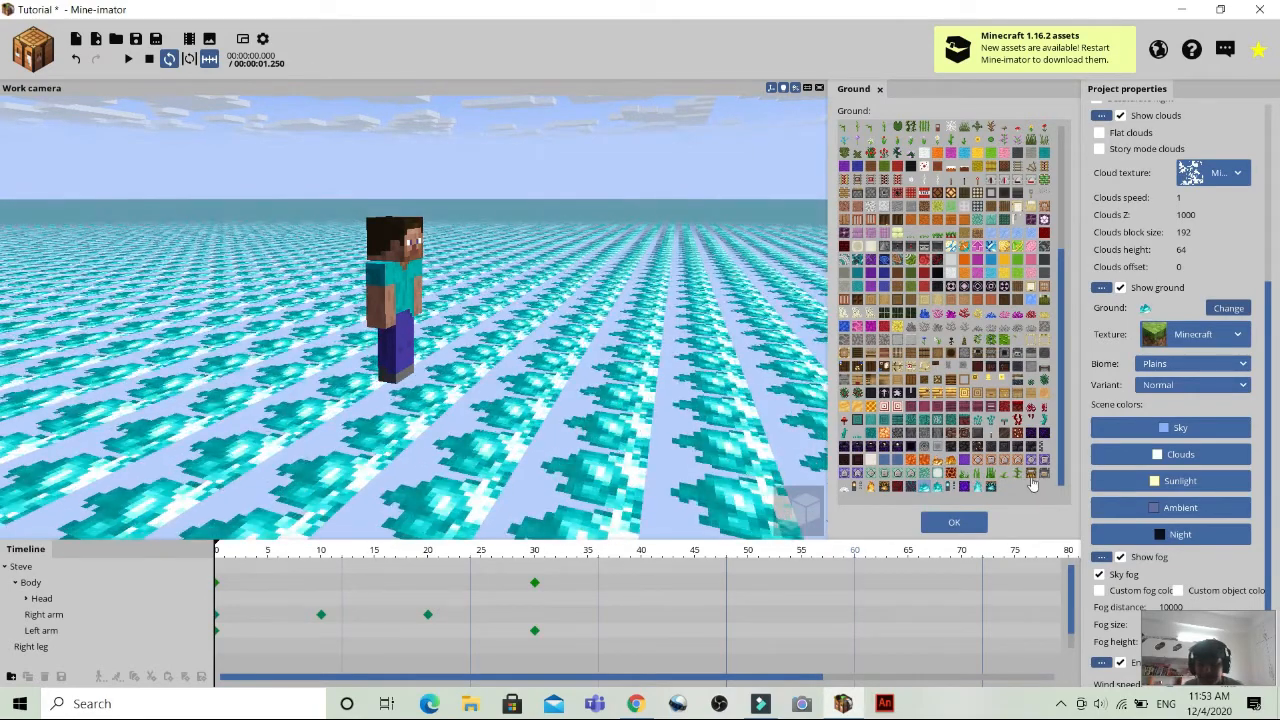
left_click(1033, 484)
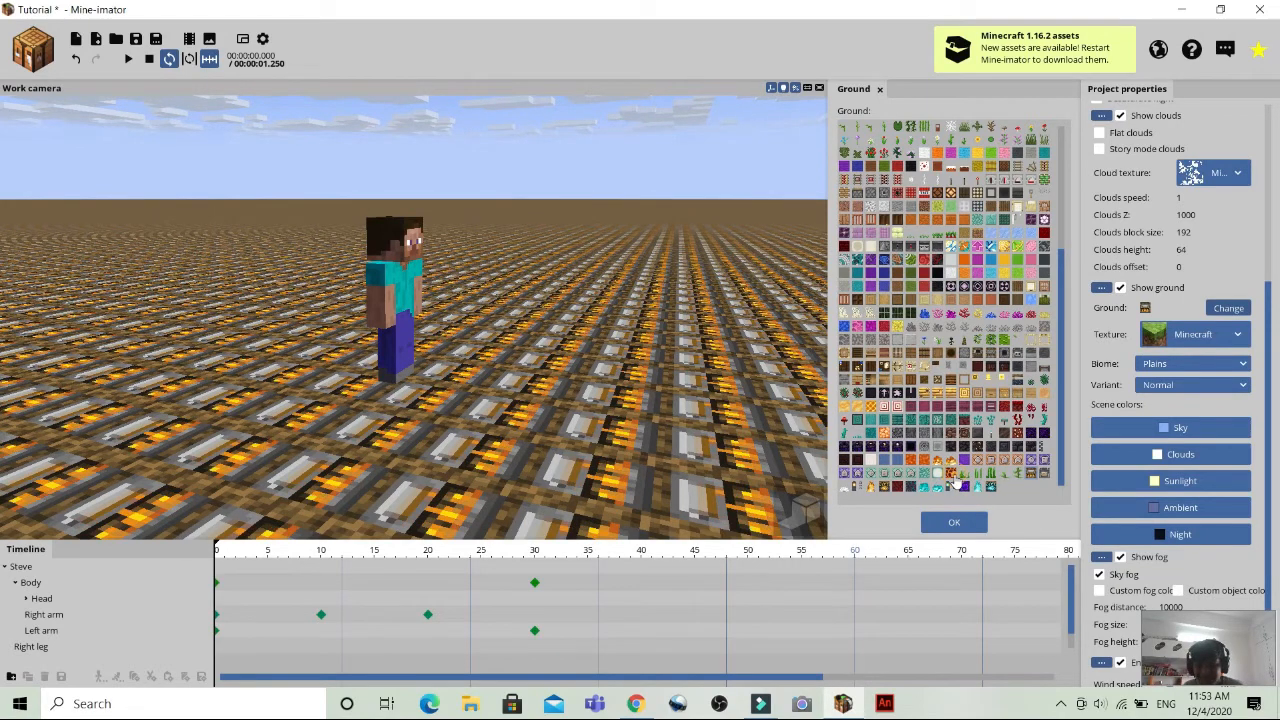
left_click(953, 477)
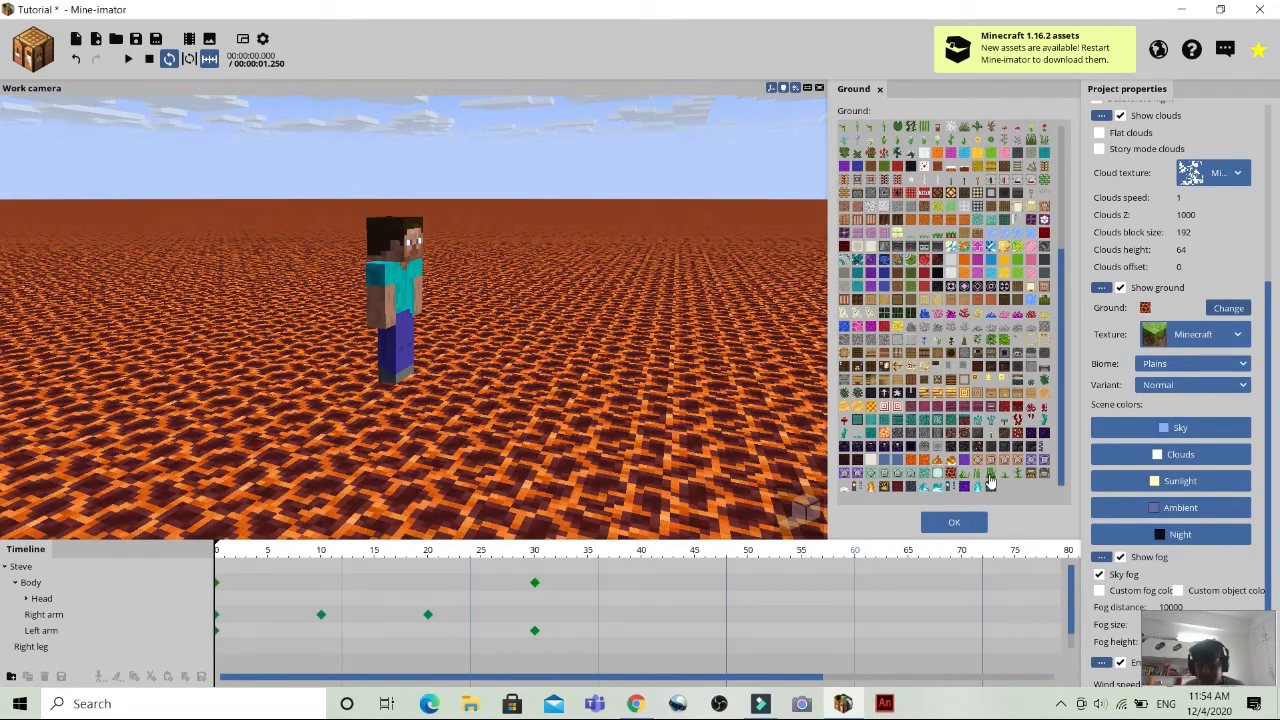
Try green plant textures and the brown-and-teal patterned block as the ground, and close the block selection.
left_click(989, 476)
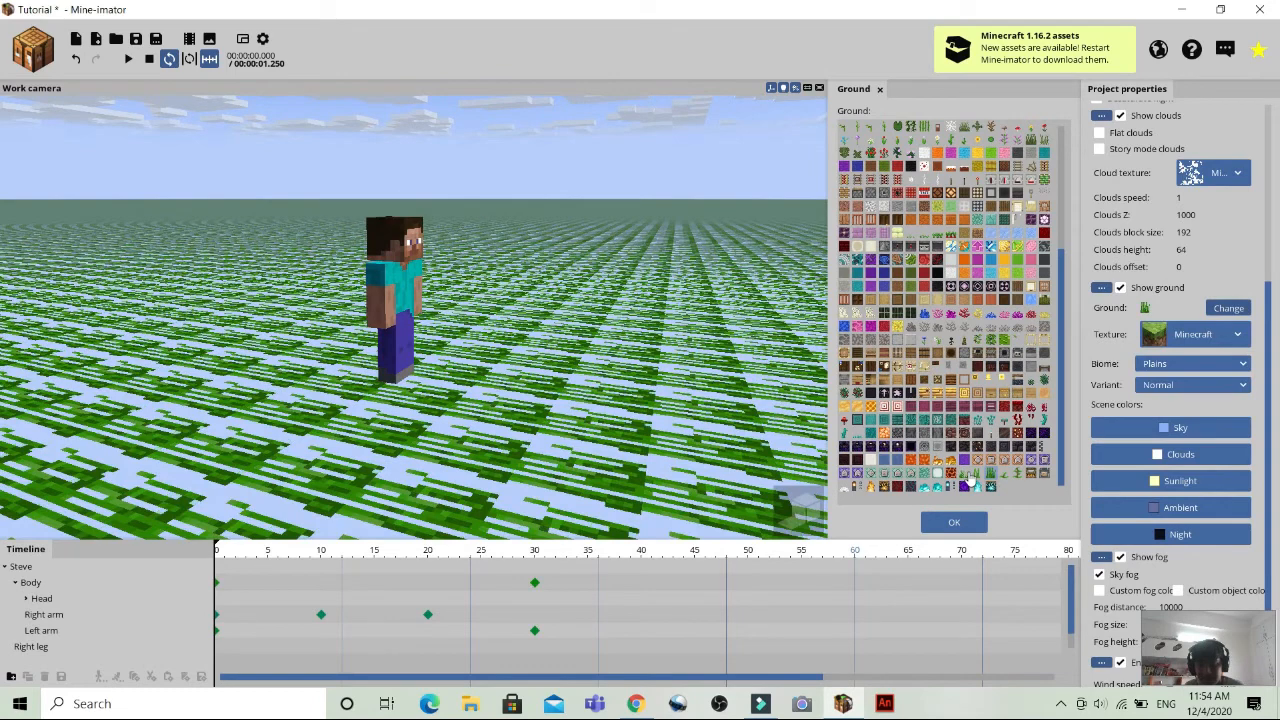
left_click(970, 478)
left_click(918, 463)
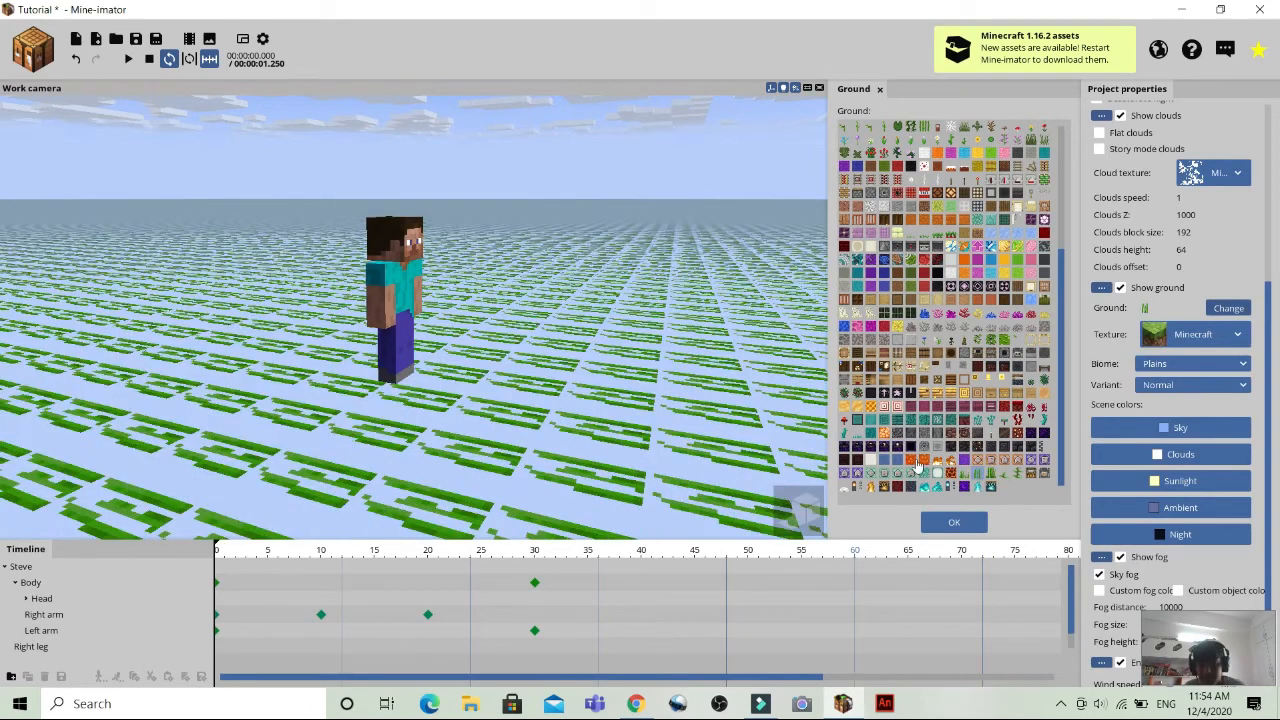
left_click(976, 473)
left_click(886, 260)
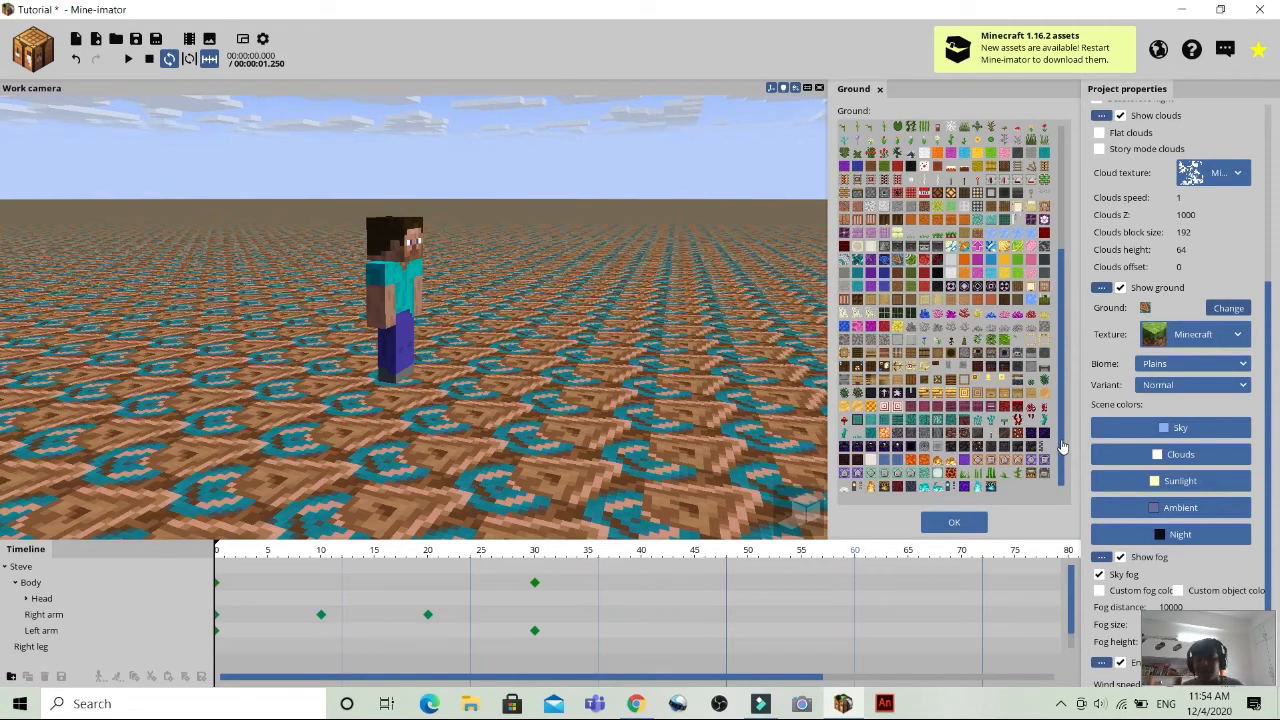
left_click_drag(1062, 446, 1071, 261)
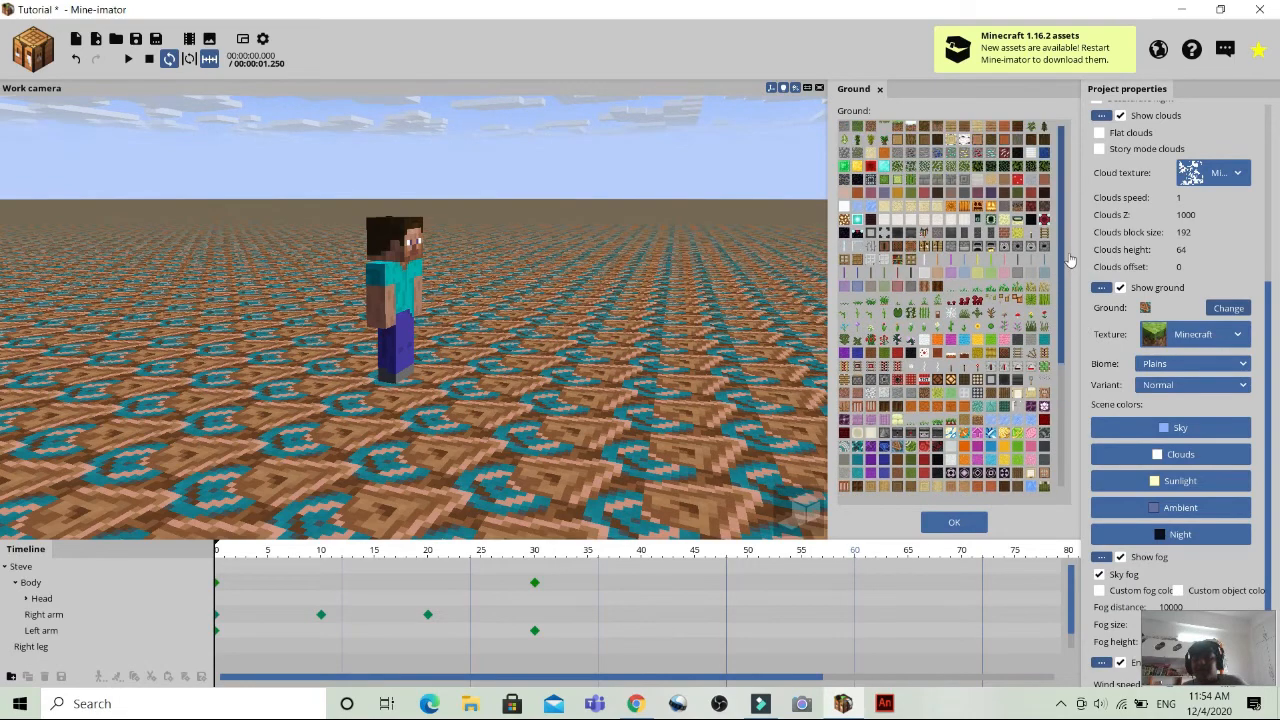
left_click(879, 90)
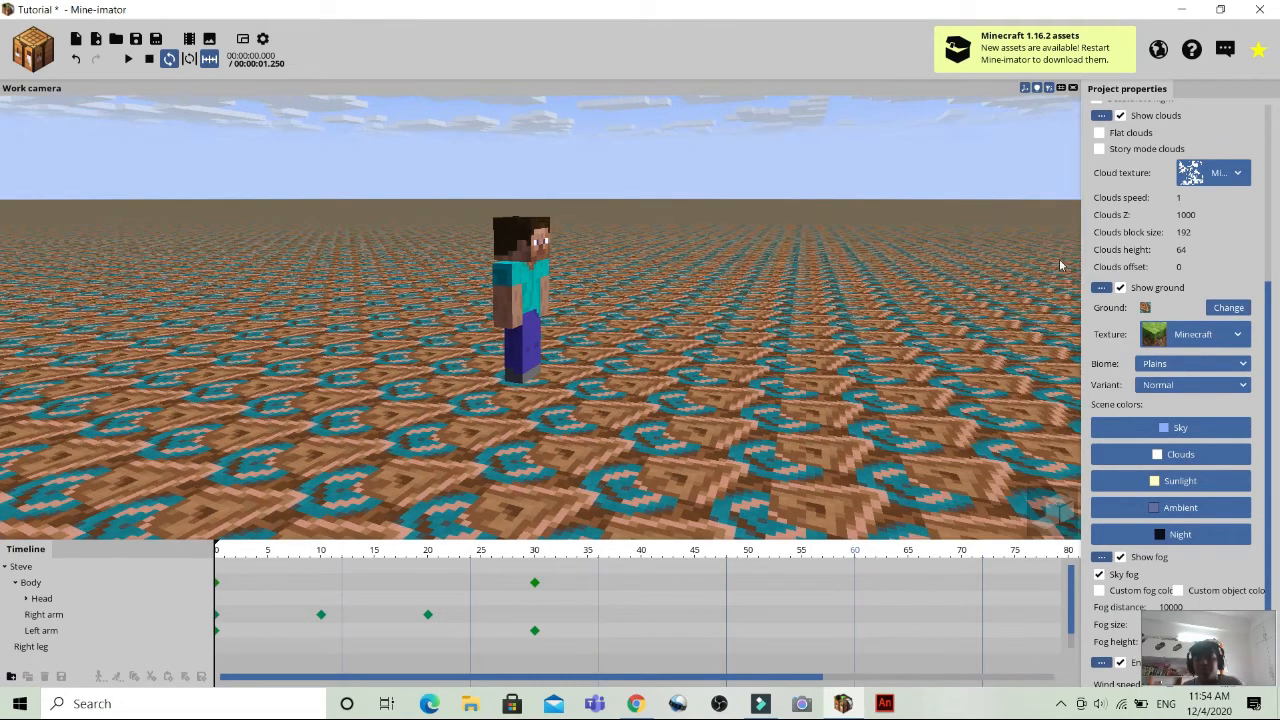
Look at the object types the workbench can create.
left_click(28, 55)
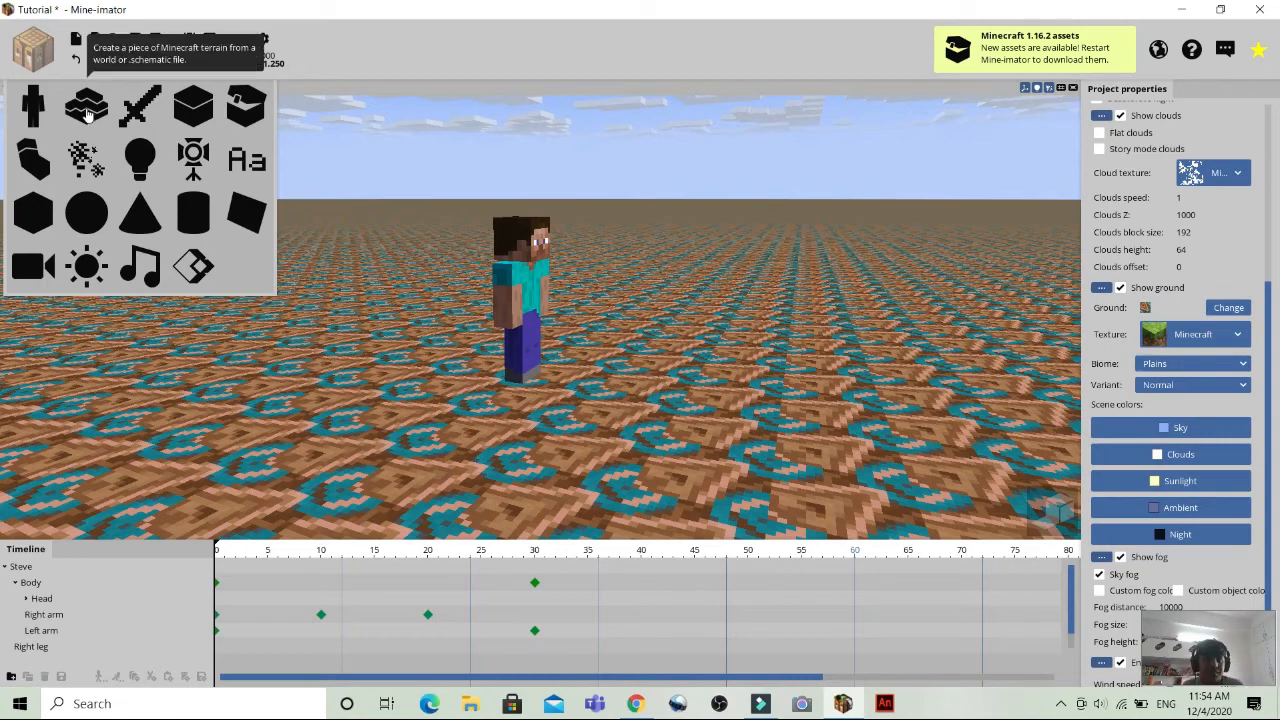
left_click(534, 259)
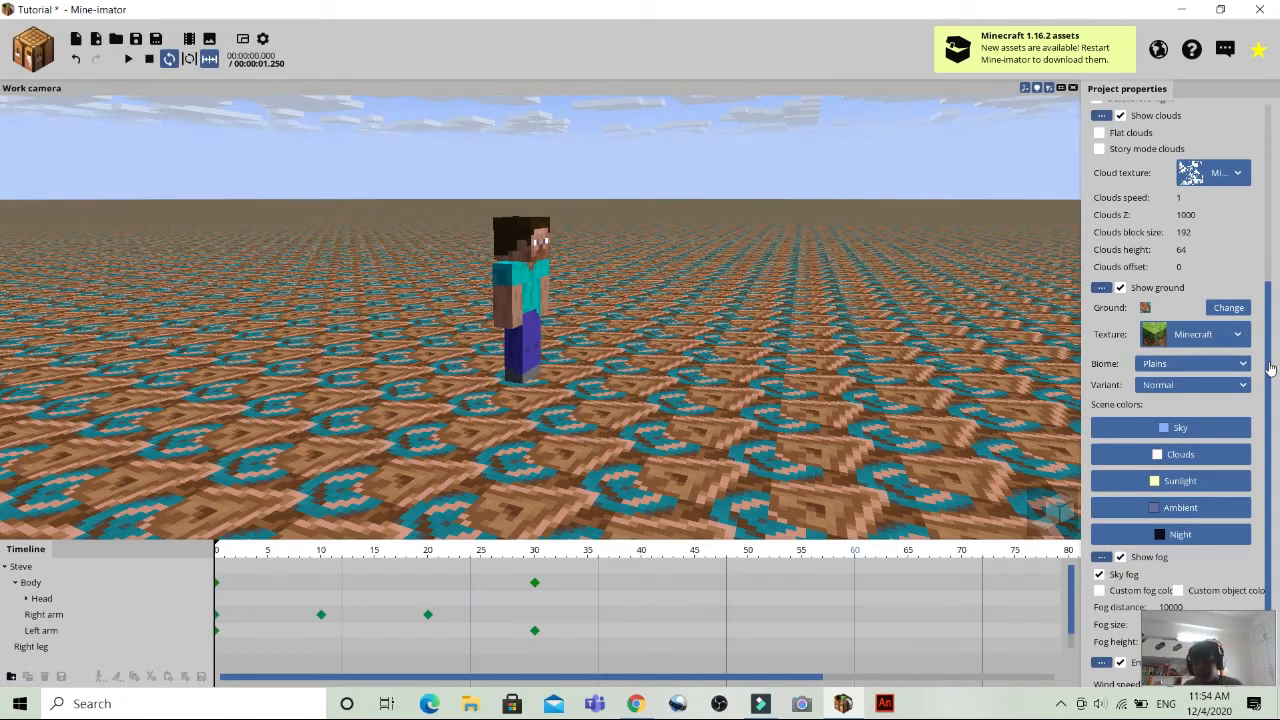
Set the ground back to plain grass and accept the block selection.
scroll(1270, 369, "down", 3)
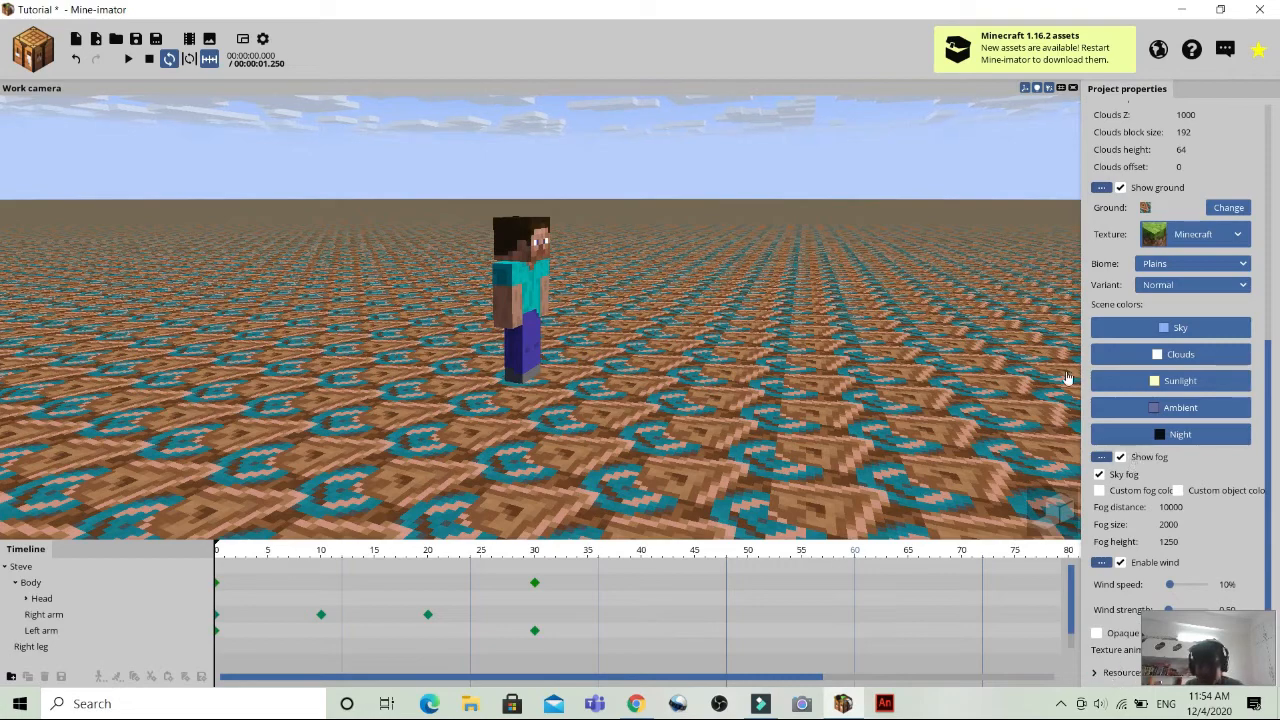
left_click(1222, 208)
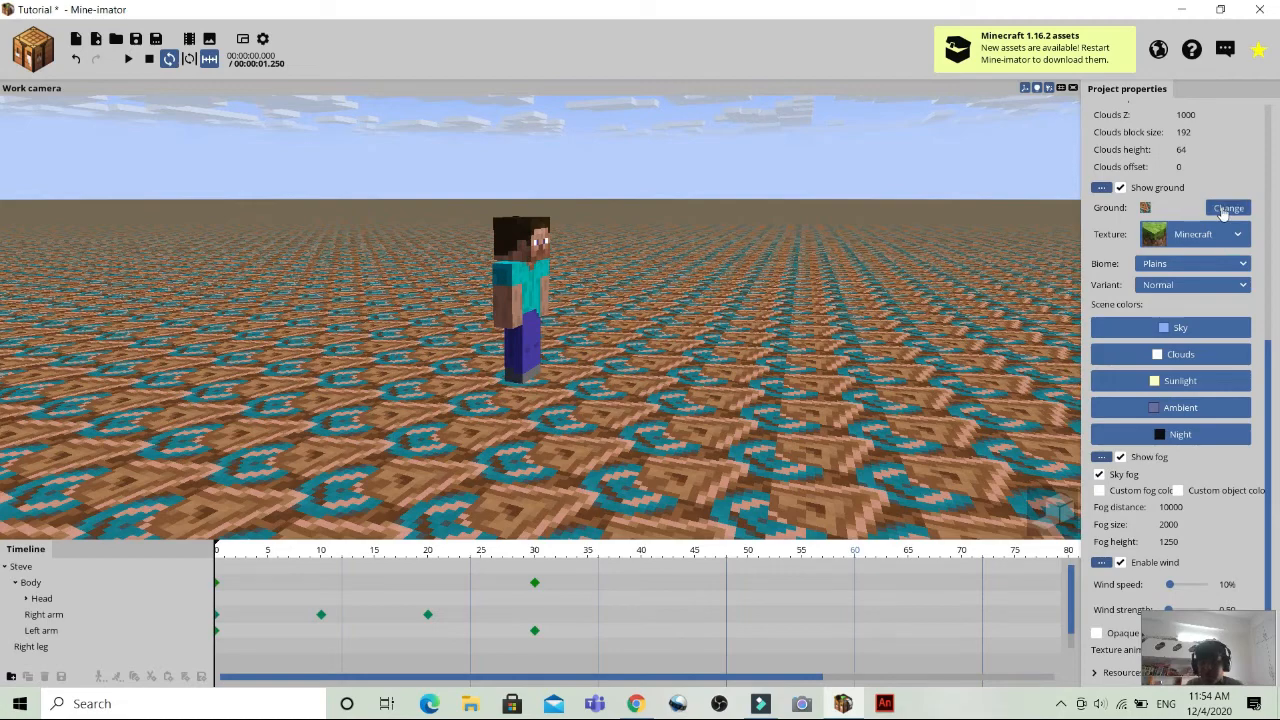
left_click(914, 195)
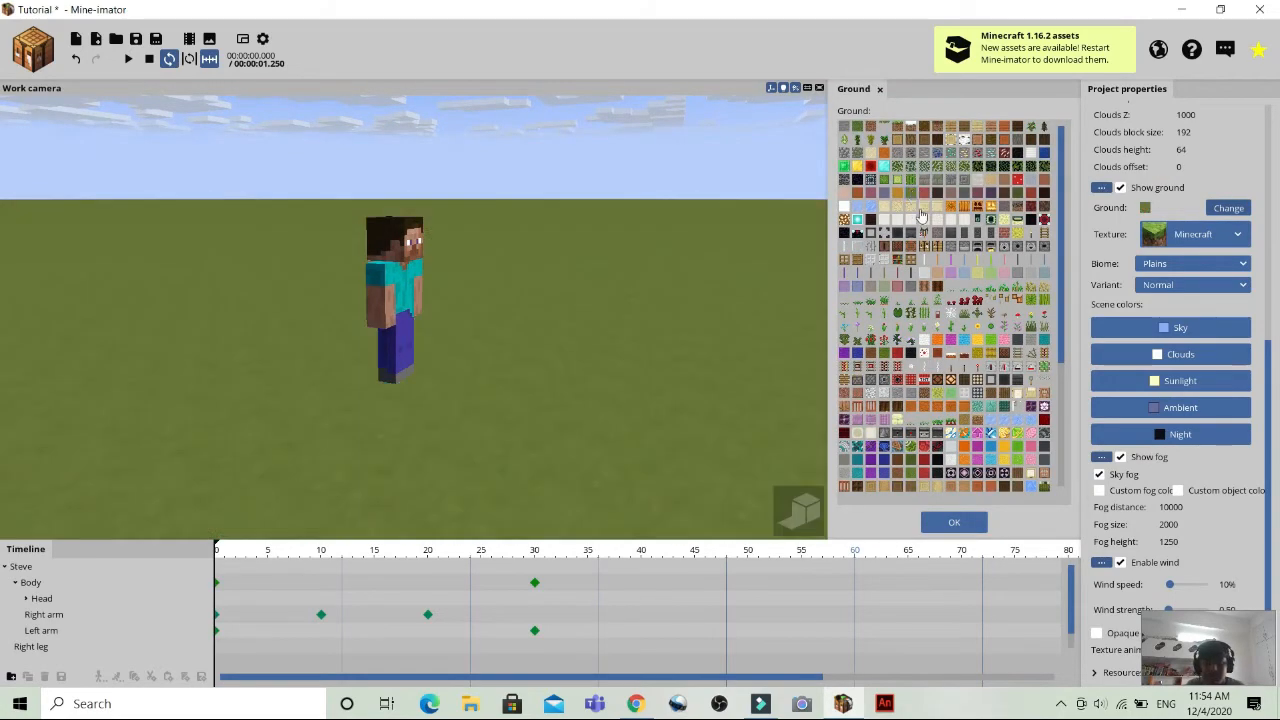
left_click(956, 521)
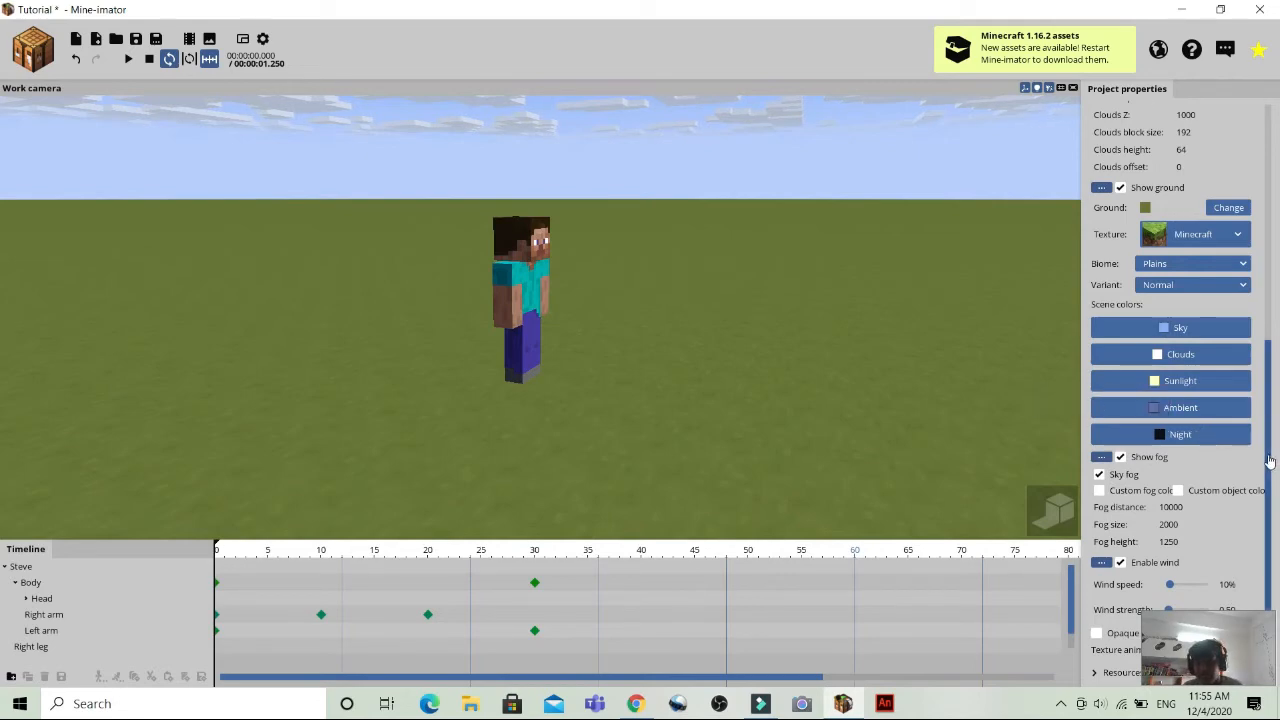
Set the time of day to night with the moon in view above Steve.
scroll(1186, 263, "up", 8)
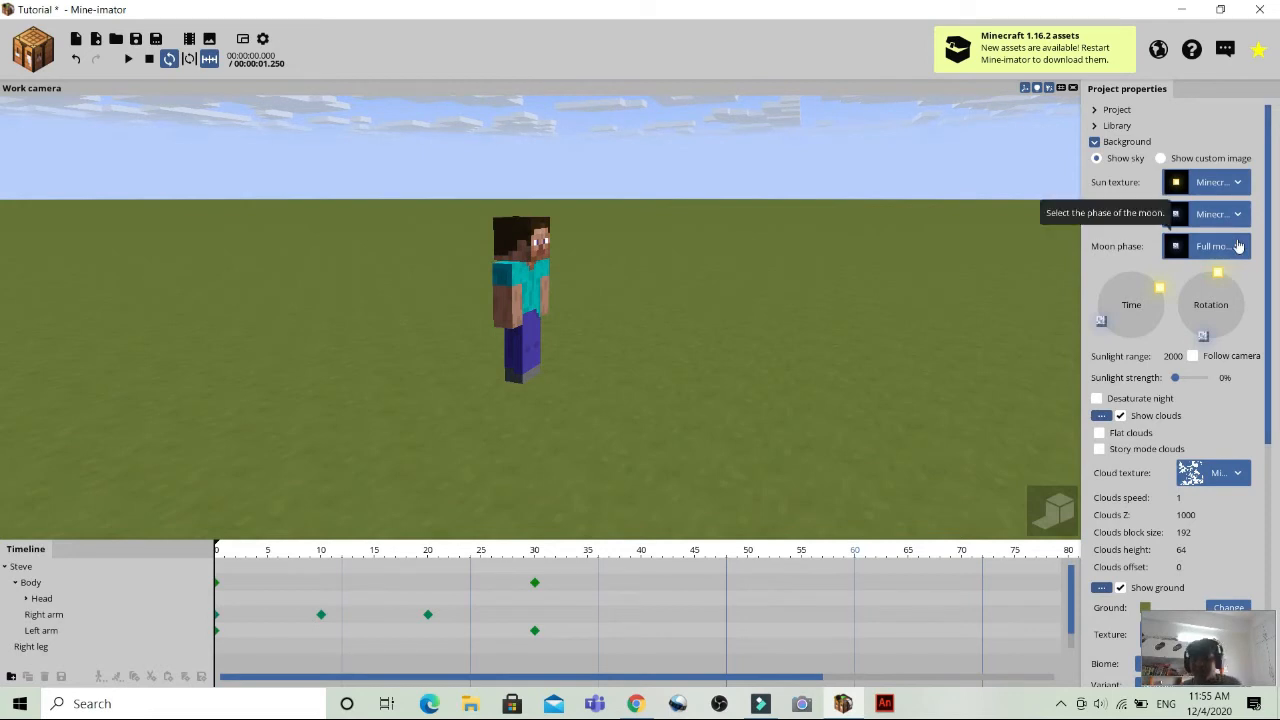
left_click(1238, 246)
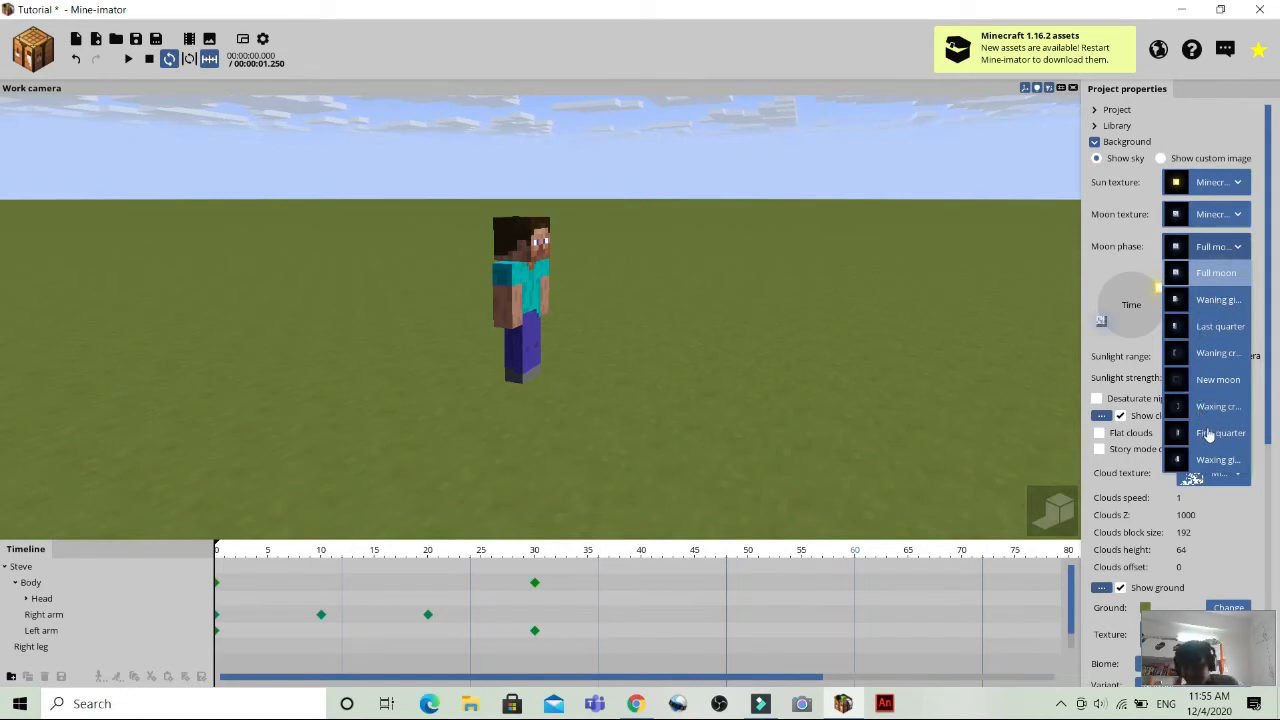
left_click(1210, 489)
left_click_drag(701, 431, 782, 430)
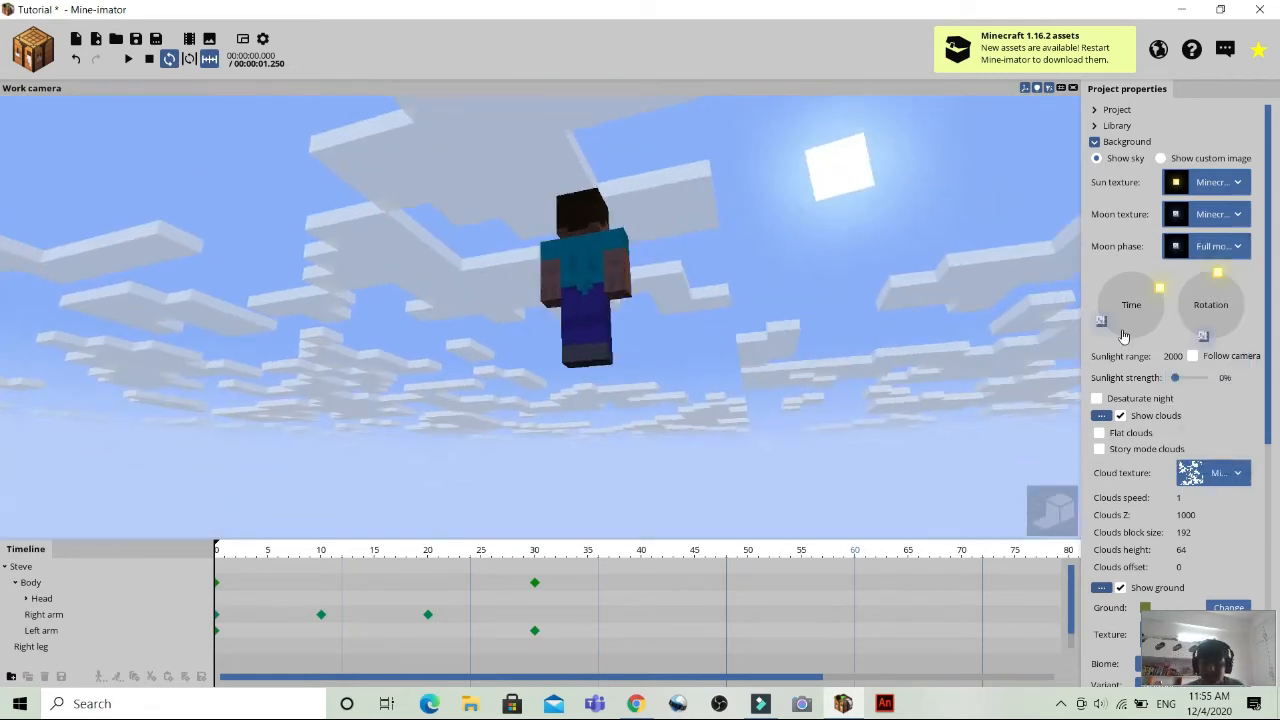
left_click_drag(1159, 288, 1173, 344)
left_click_drag(932, 324, 1042, 384)
left_click_drag(750, 203, 720, 226)
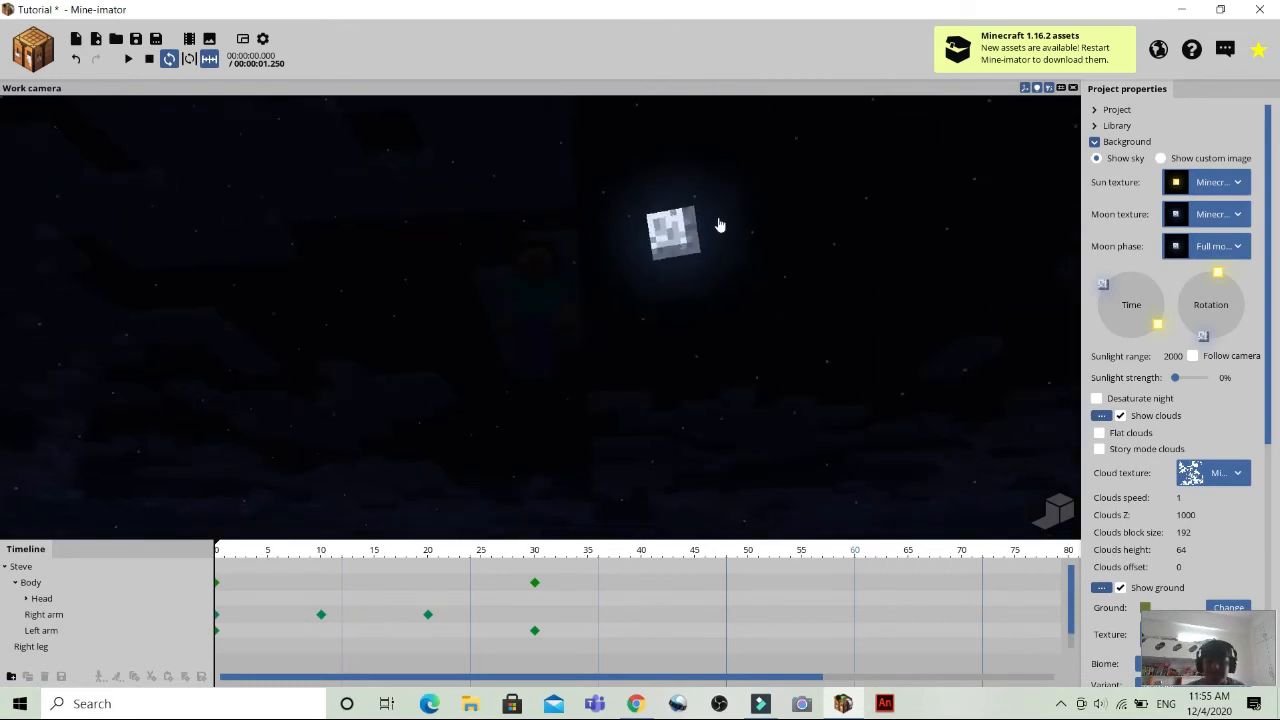
Look at the choices for the moon phase and the moon texture.
left_click(1228, 250)
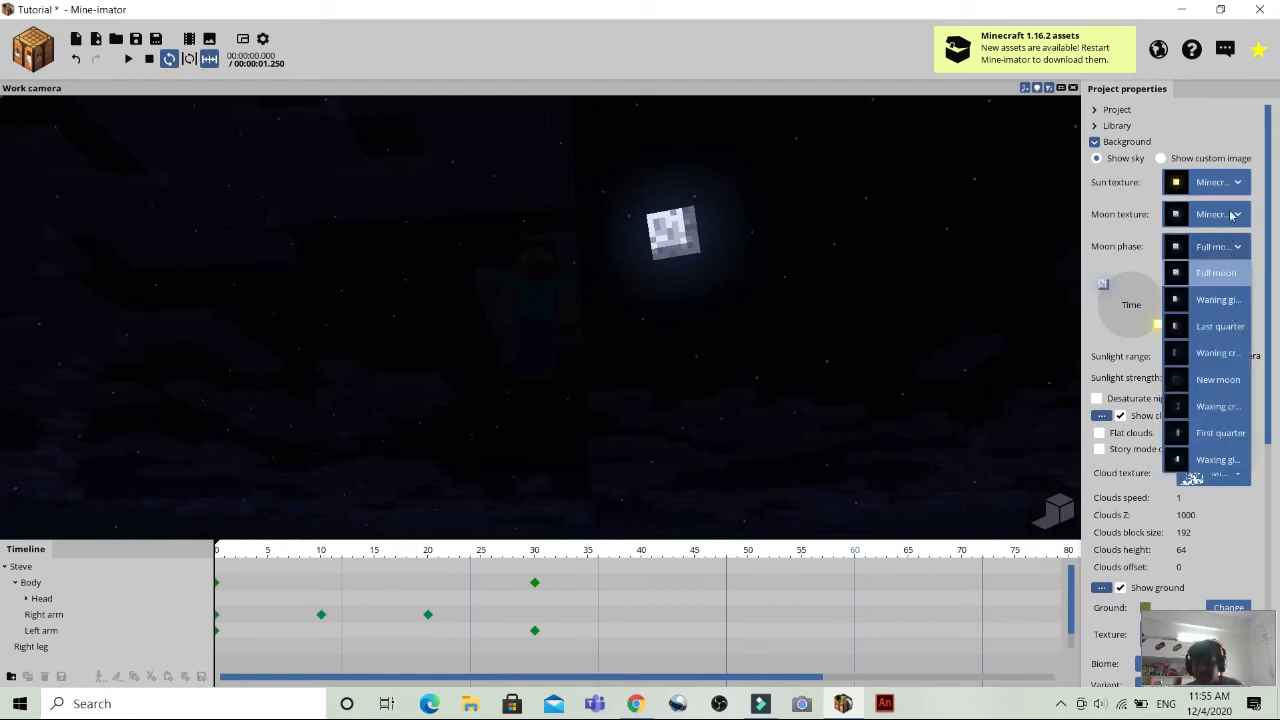
left_click(1233, 215)
left_click(1228, 215)
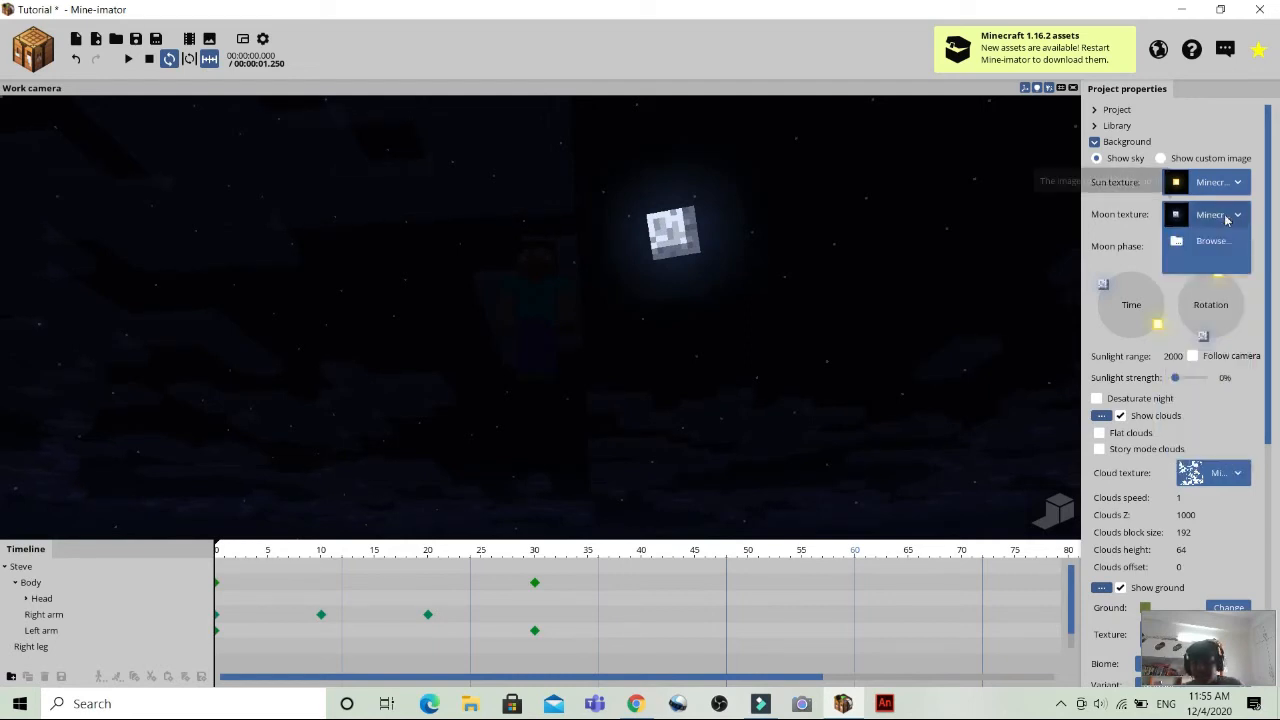
left_click(1209, 265)
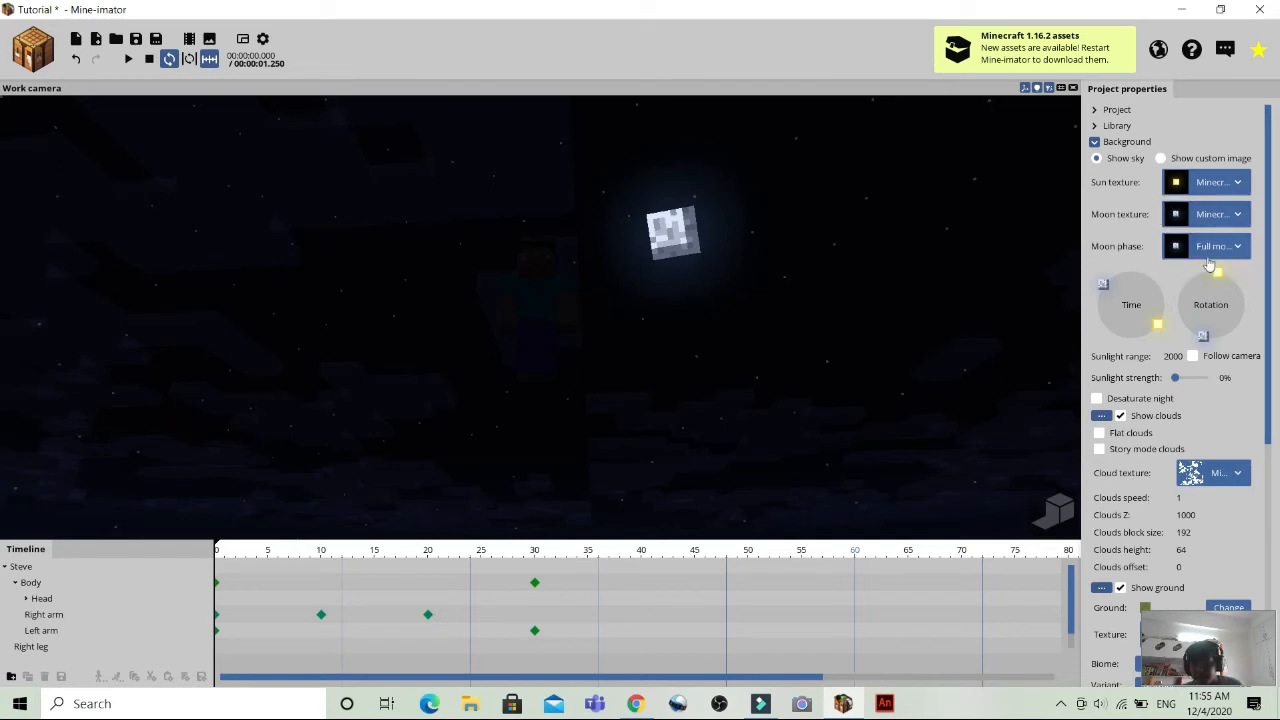
Try the waning gibbous, last quarter, waning crescent and new moon phases for the moon.
left_click(1212, 248)
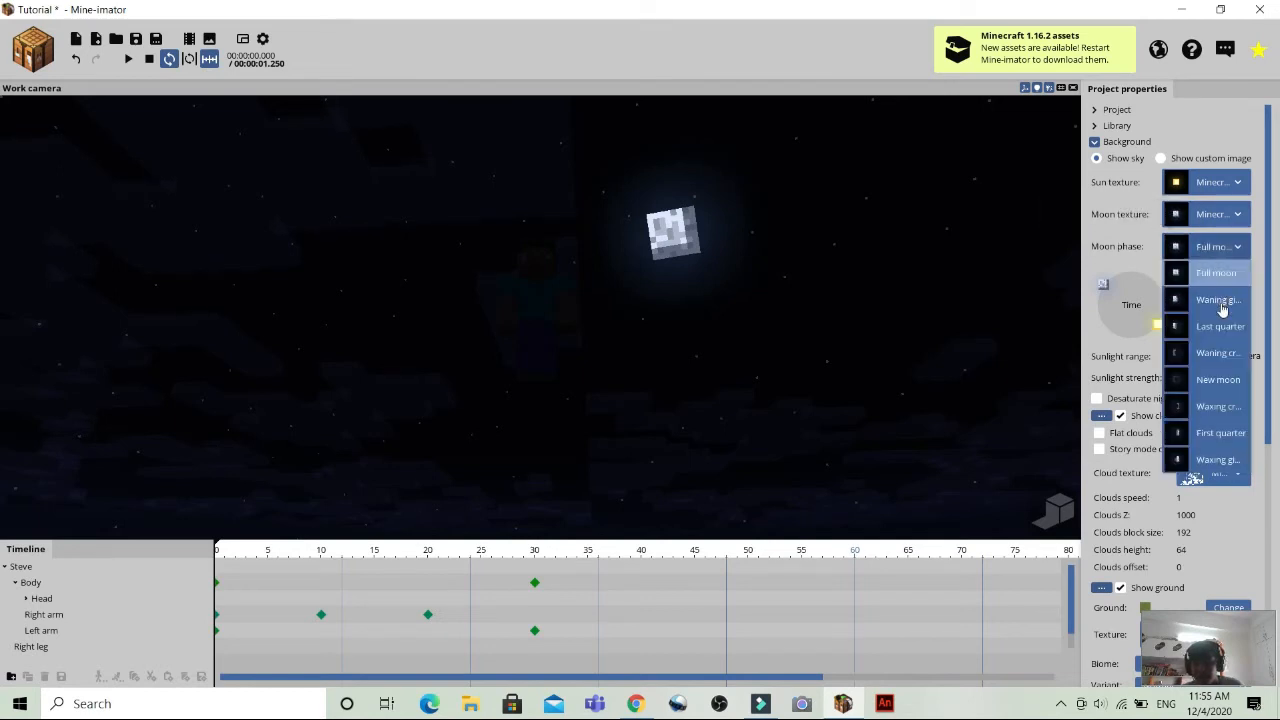
left_click(1222, 302)
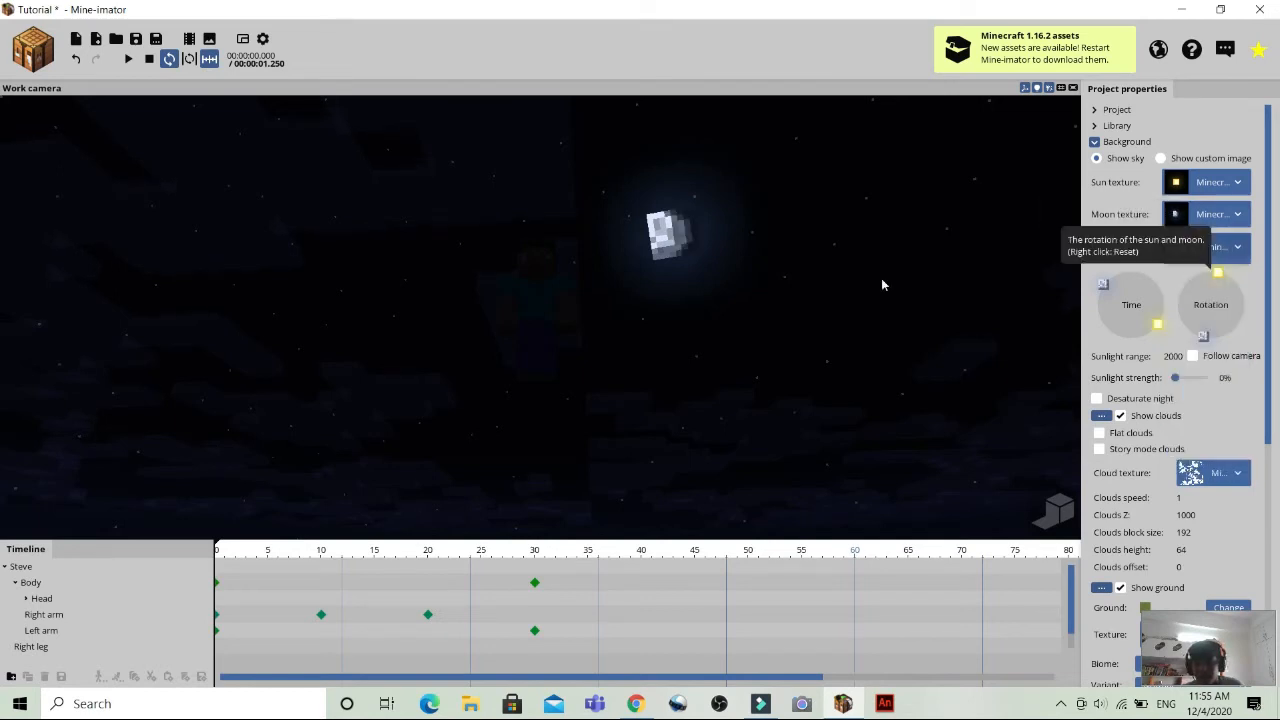
left_click(1241, 248)
left_click(1226, 330)
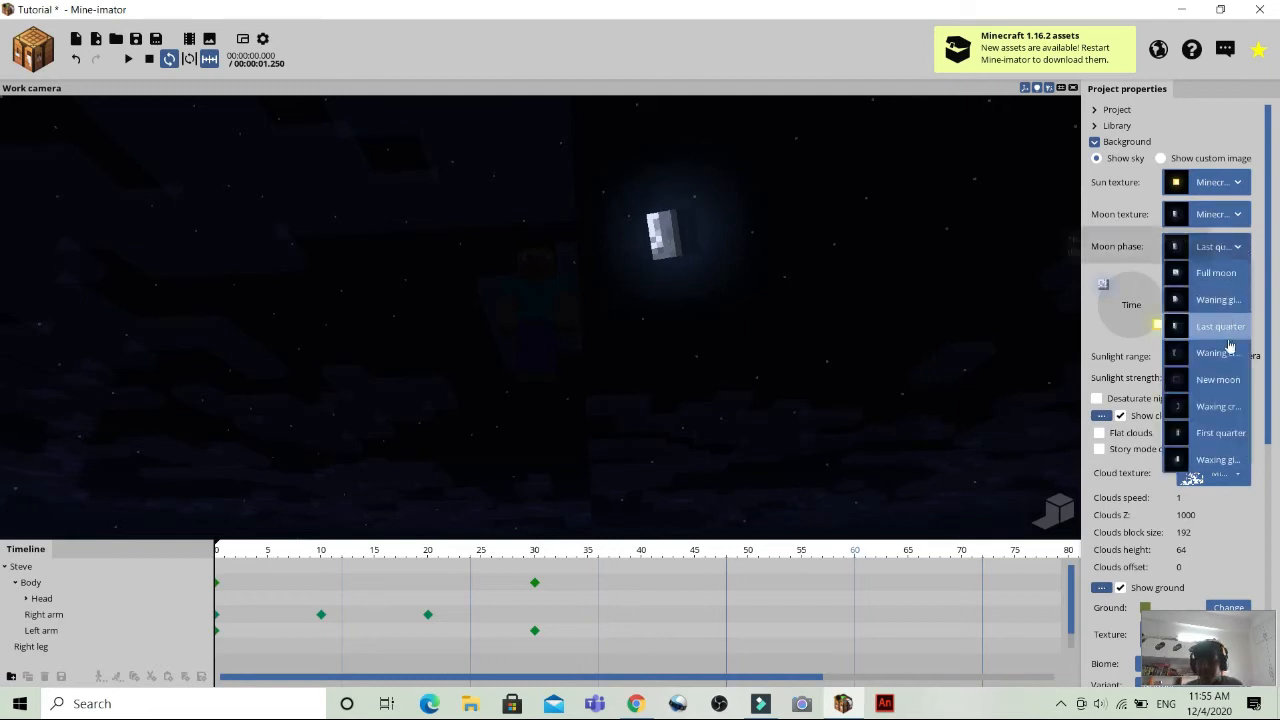
left_click(1222, 247)
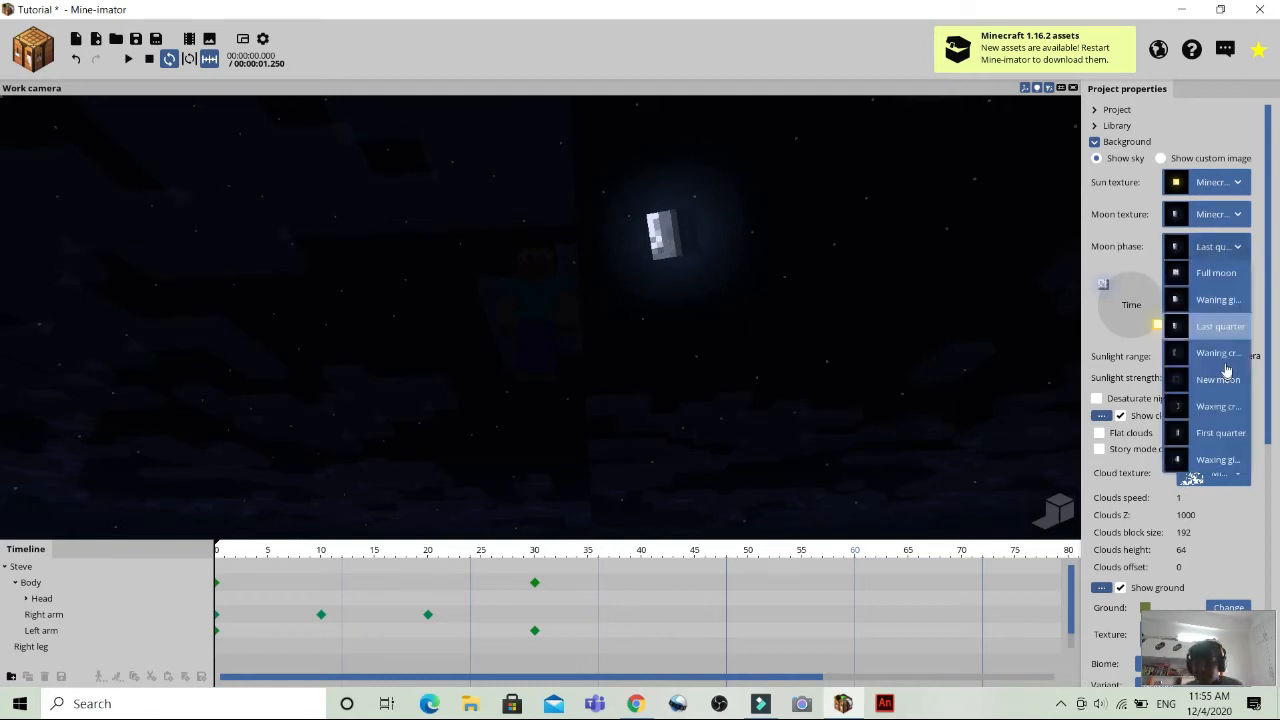
left_click(1224, 354)
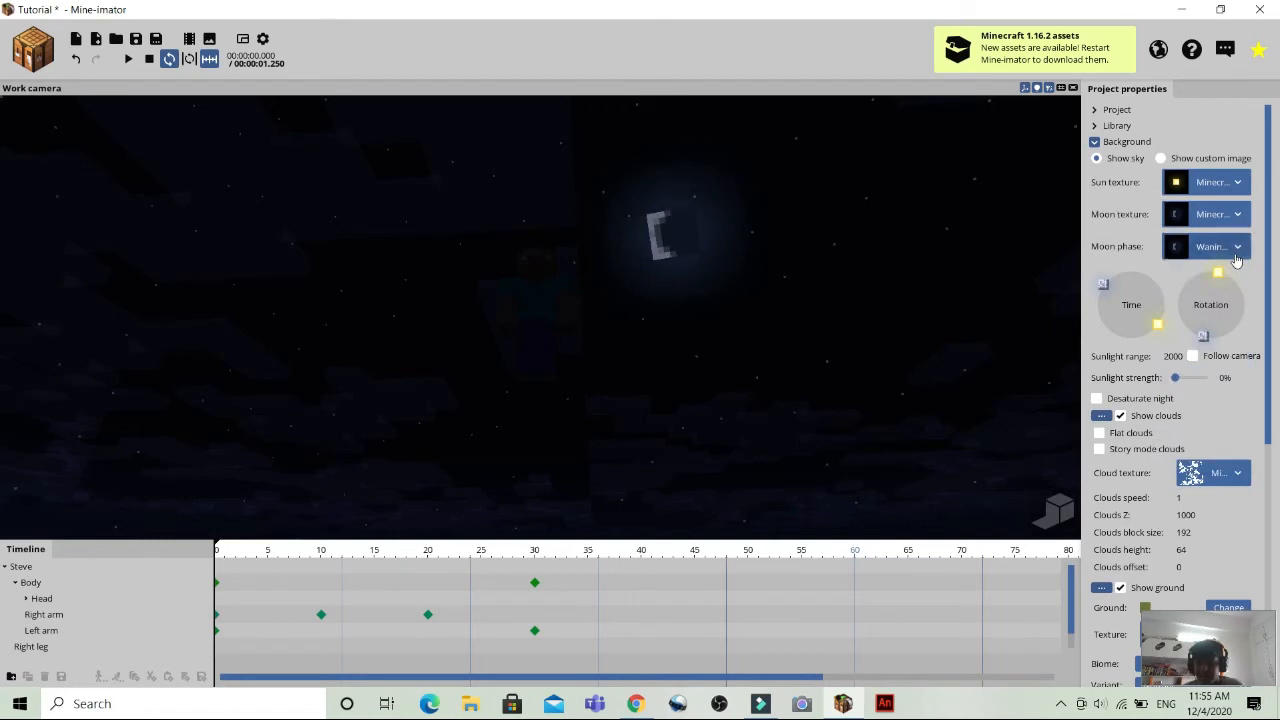
left_click(1237, 250)
left_click(1222, 383)
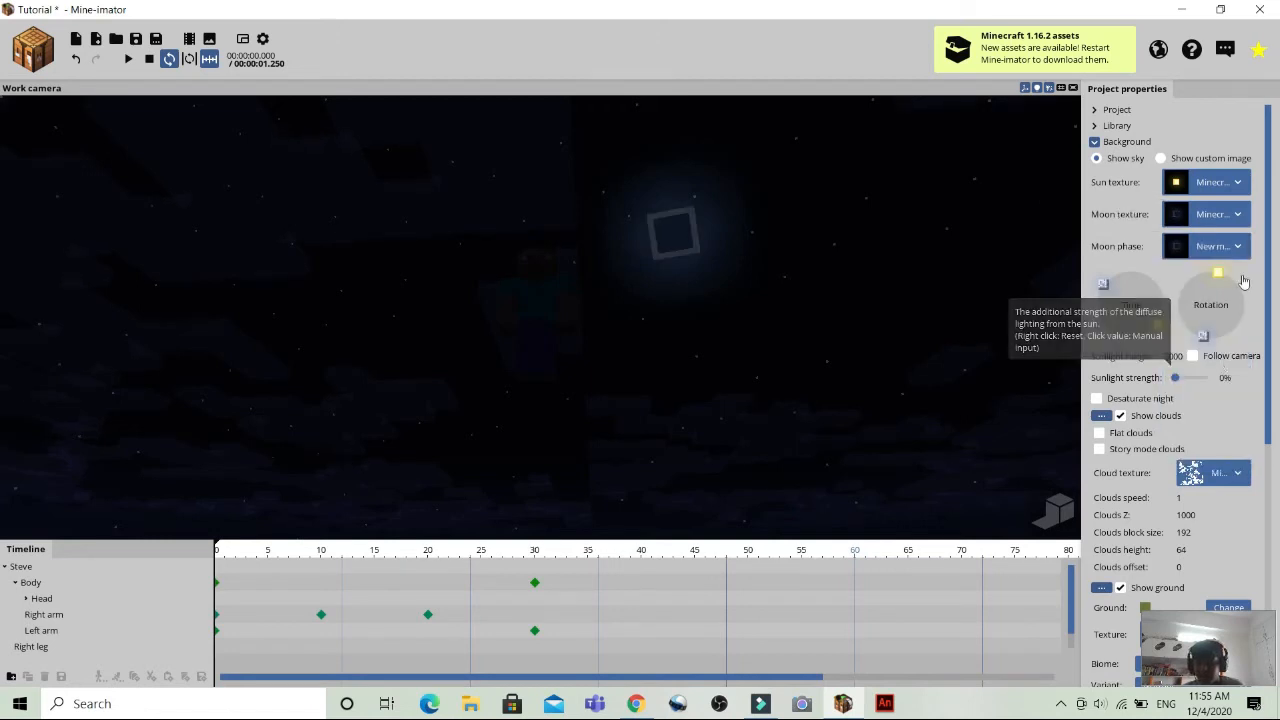
Try the waxing crescent, first quarter and waxing gibbous moon phases, and return to the full moon.
left_click(1240, 248)
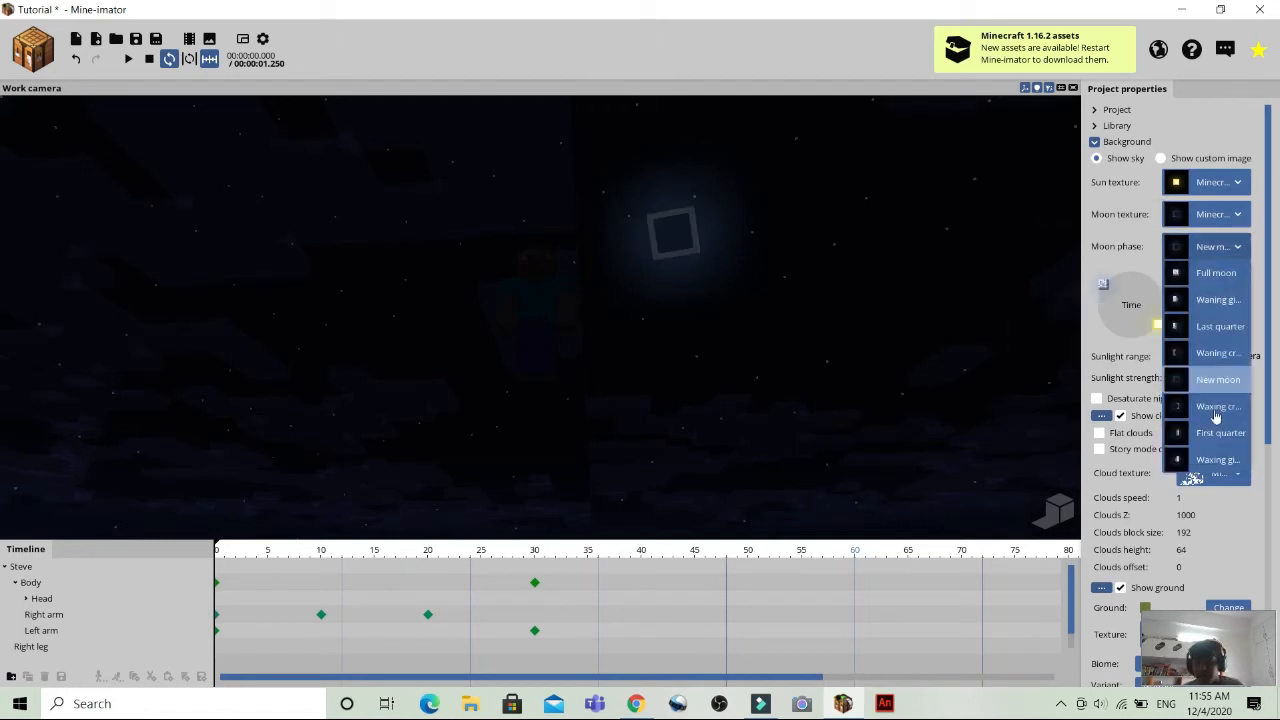
left_click(1216, 408)
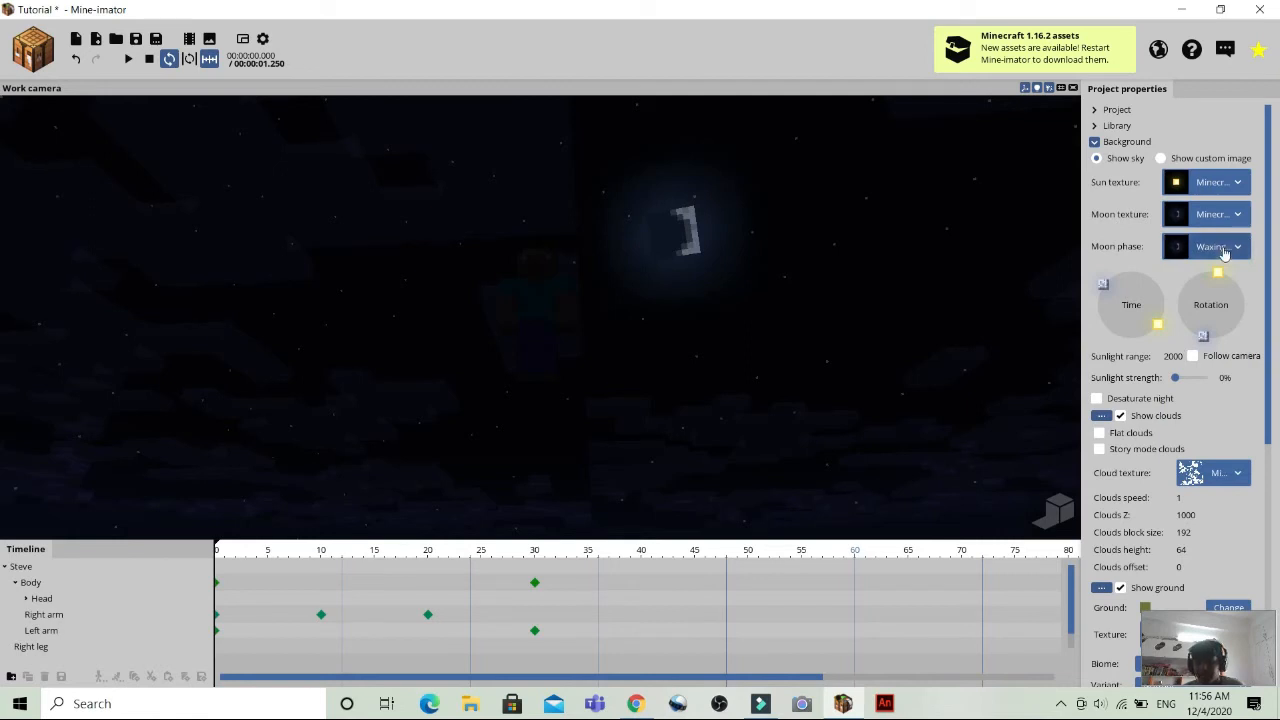
left_click(1224, 250)
left_click(1215, 405)
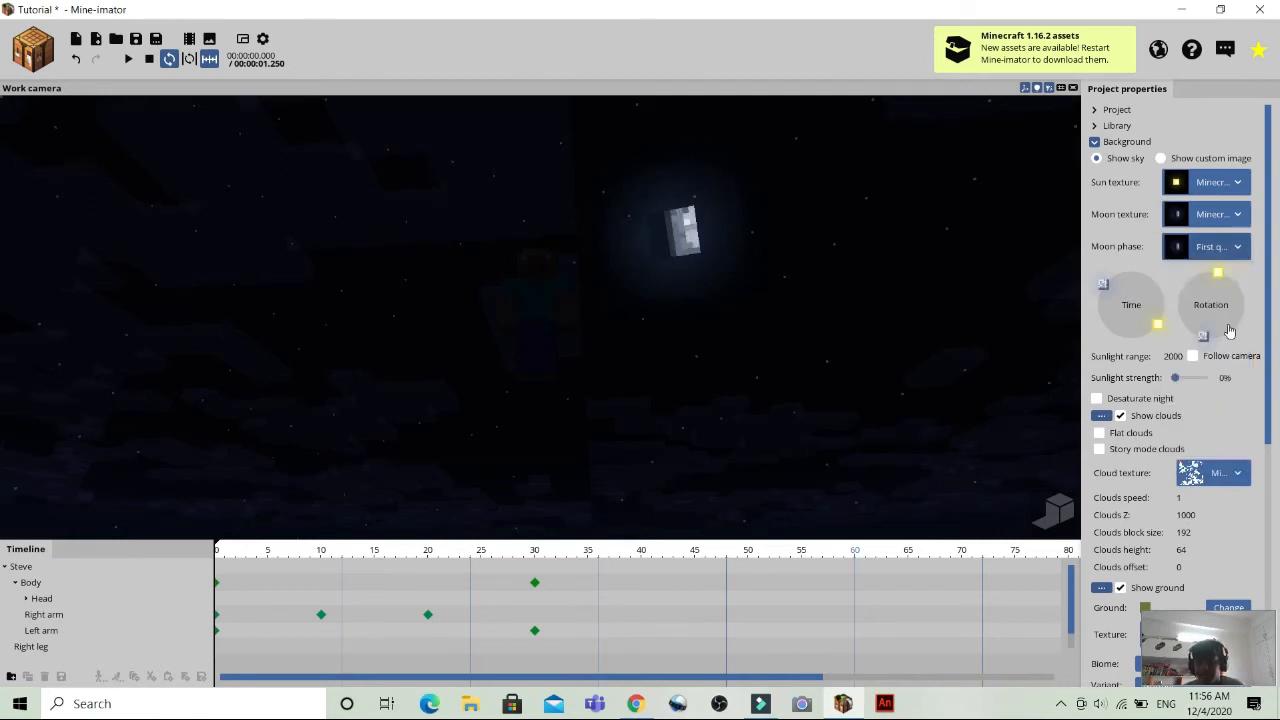
left_click(1219, 246)
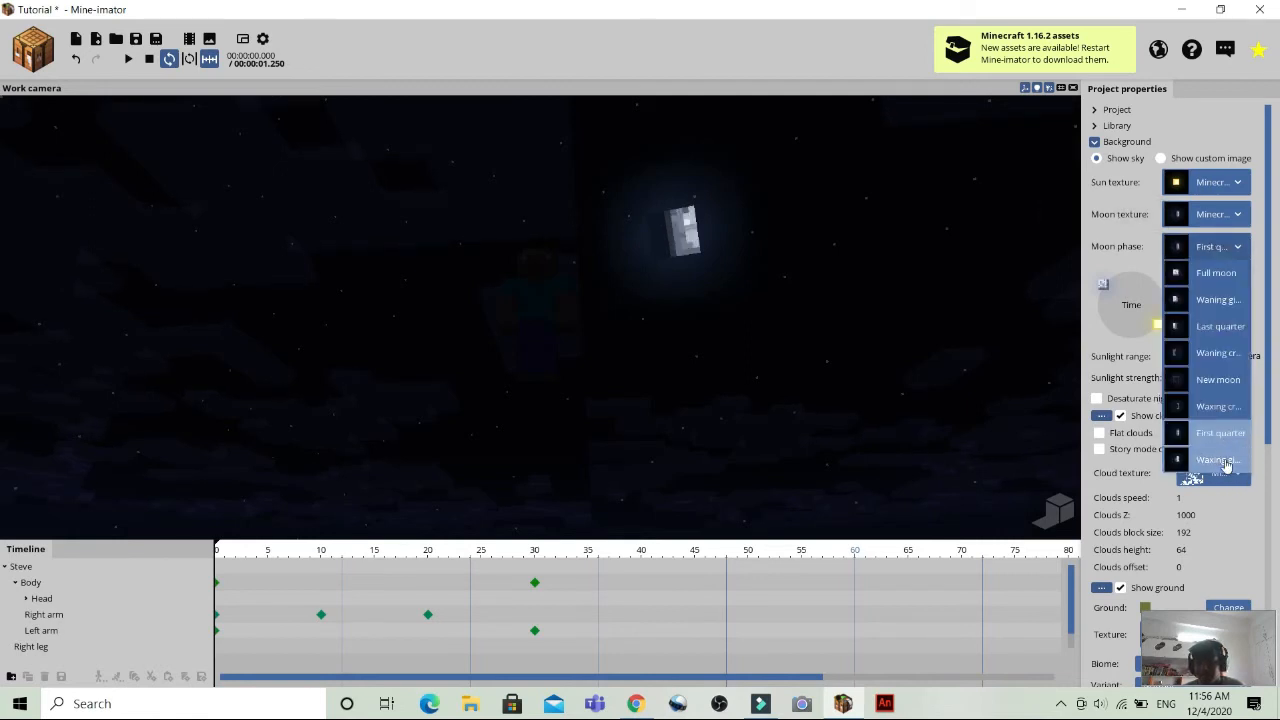
left_click(1227, 460)
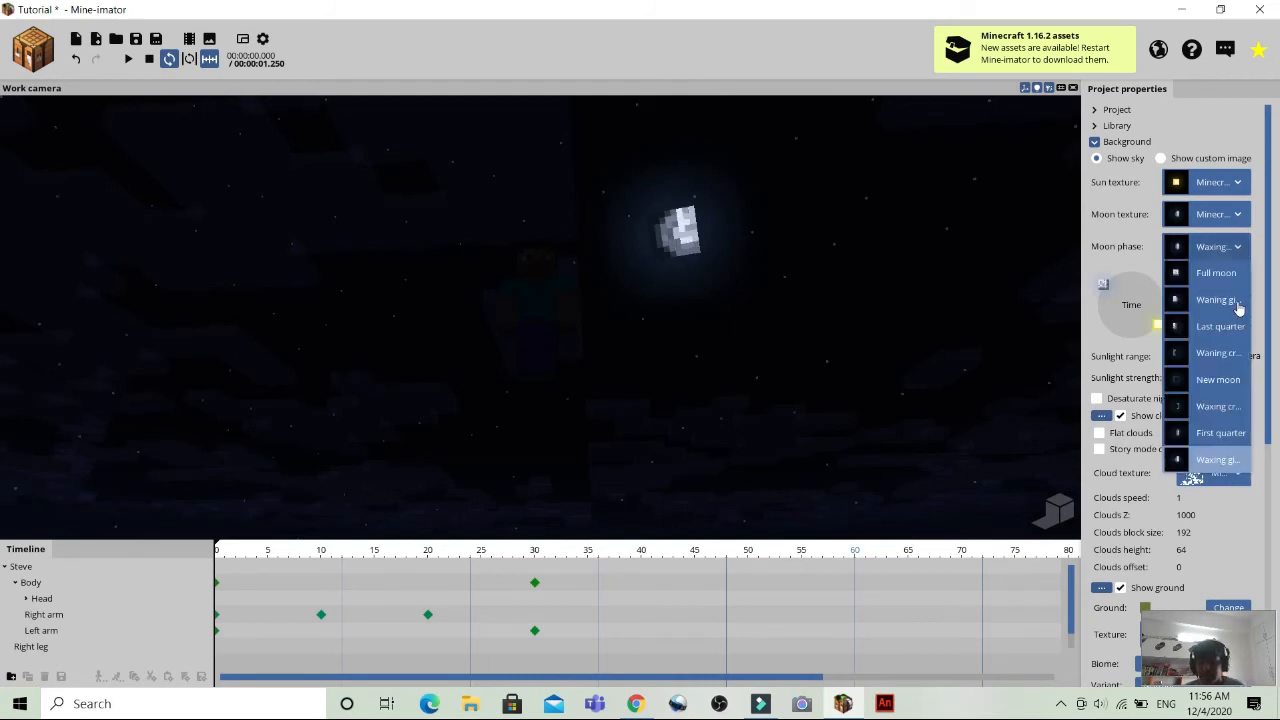
left_click(1238, 248)
left_click(1217, 272)
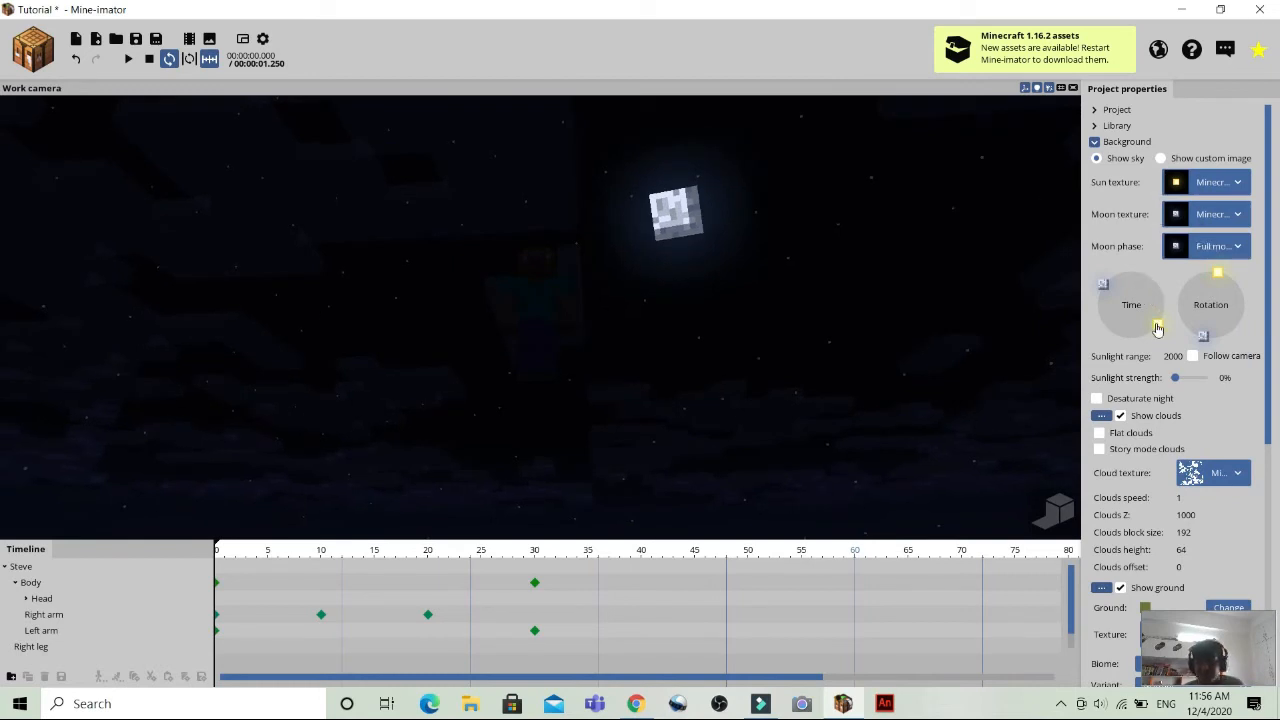
Set the time of day back to daylight and bring Steve and the grass ground into view.
left_click_drag(1157, 328, 1106, 280)
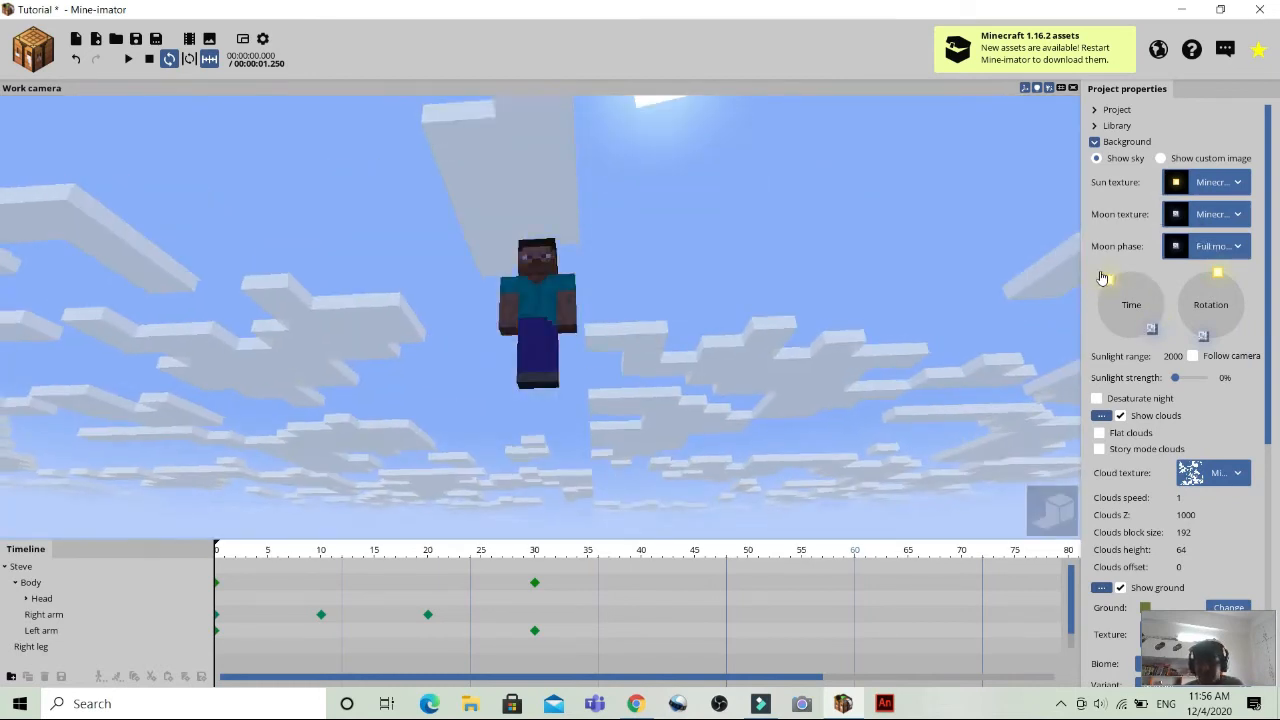
left_click_drag(916, 236, 725, 420)
left_click_drag(870, 280, 784, 138)
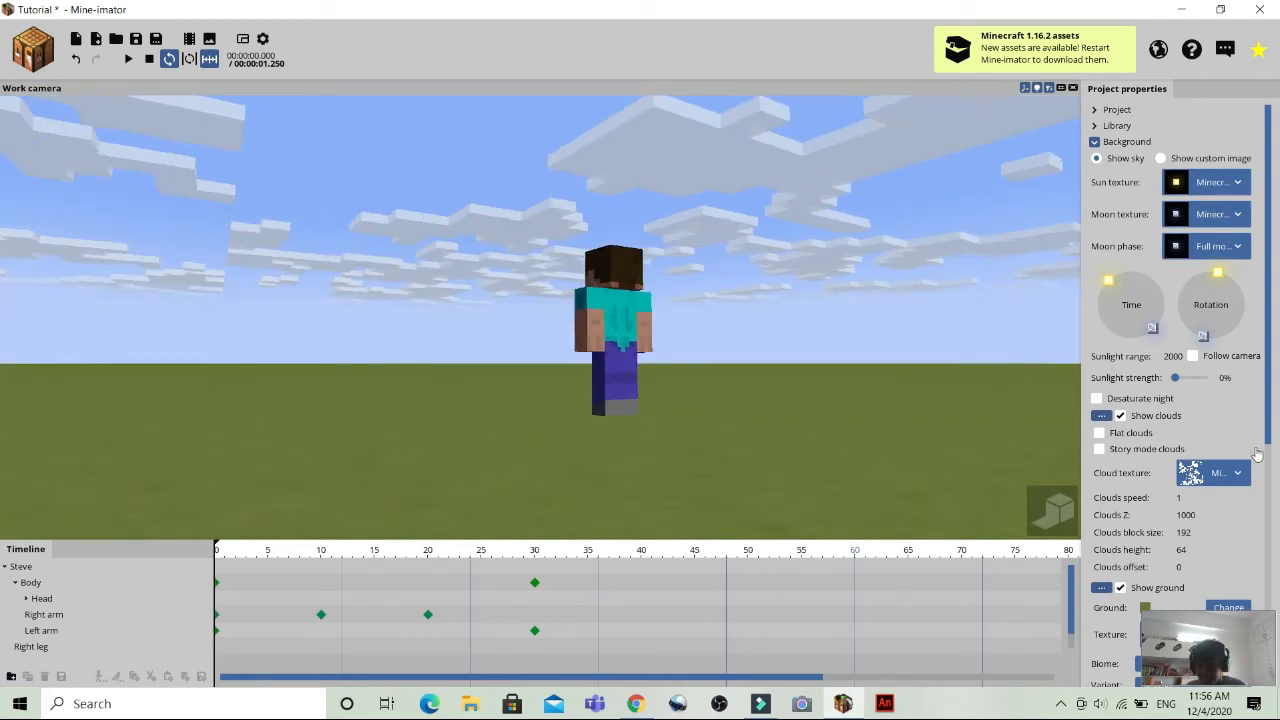
Look over the remaining background settings and collapse the Background section.
left_click(1271, 548)
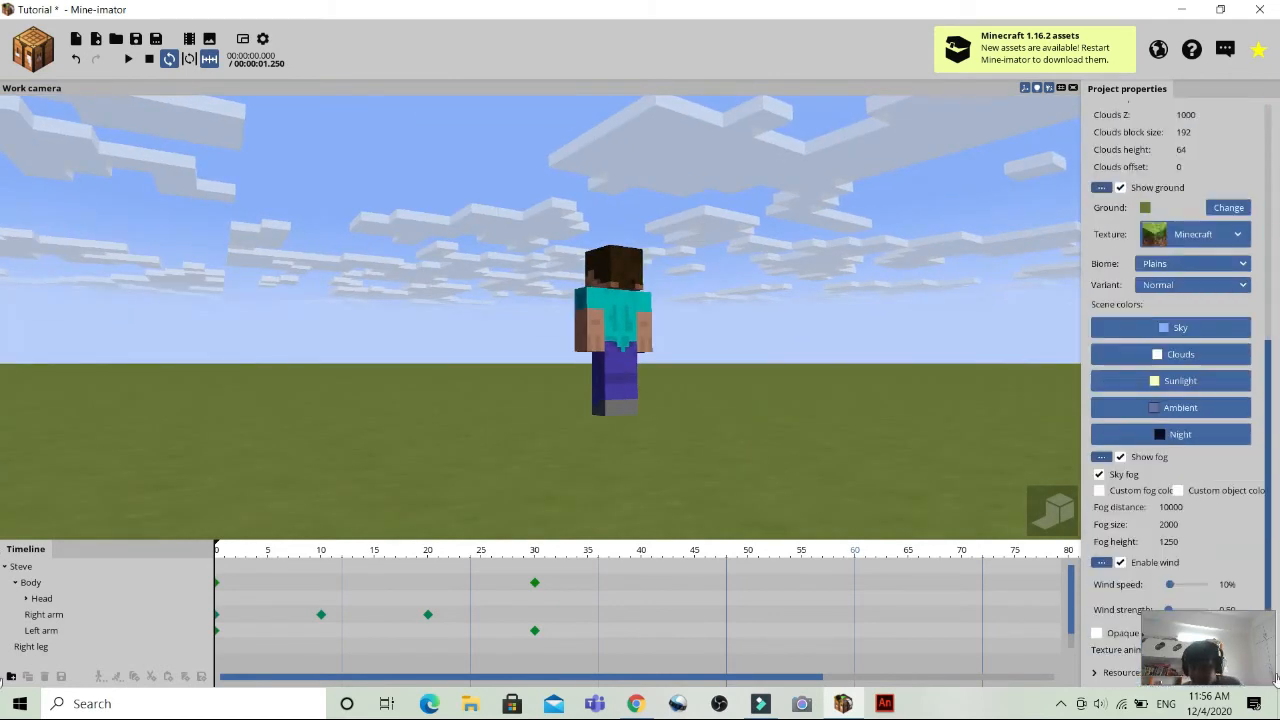
scroll(1273, 594, "up", 5)
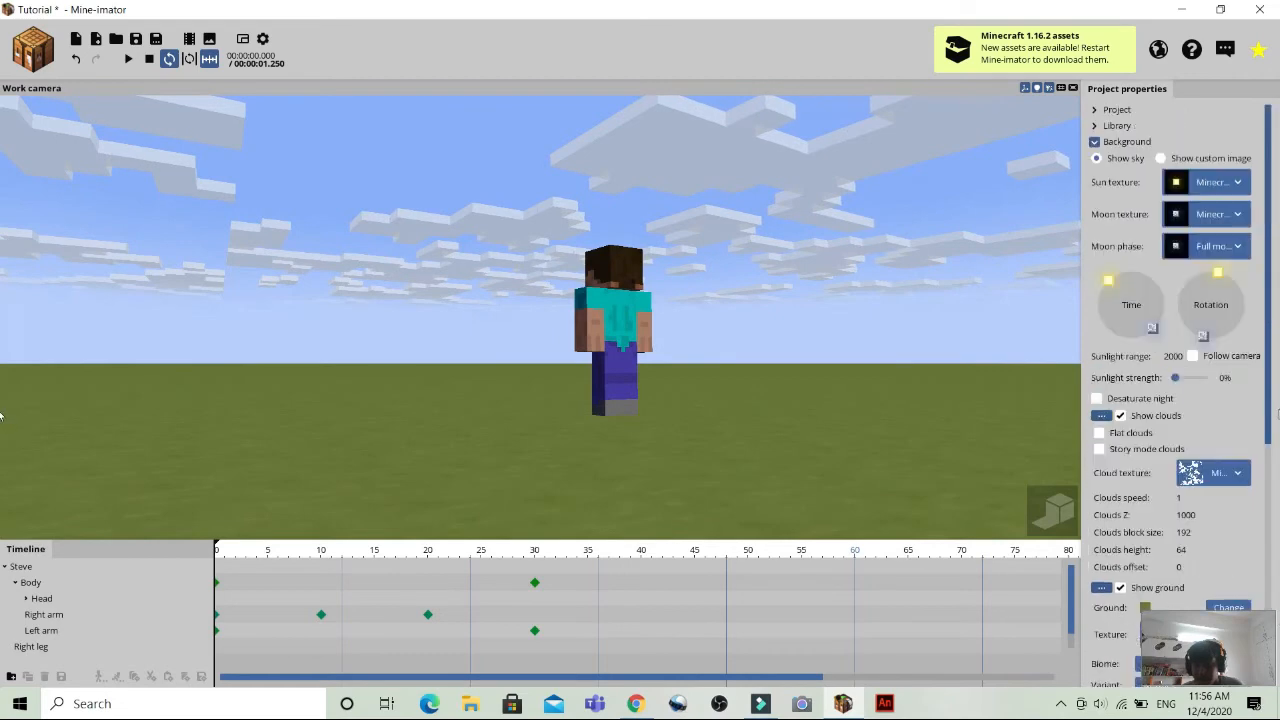
left_click(1095, 142)
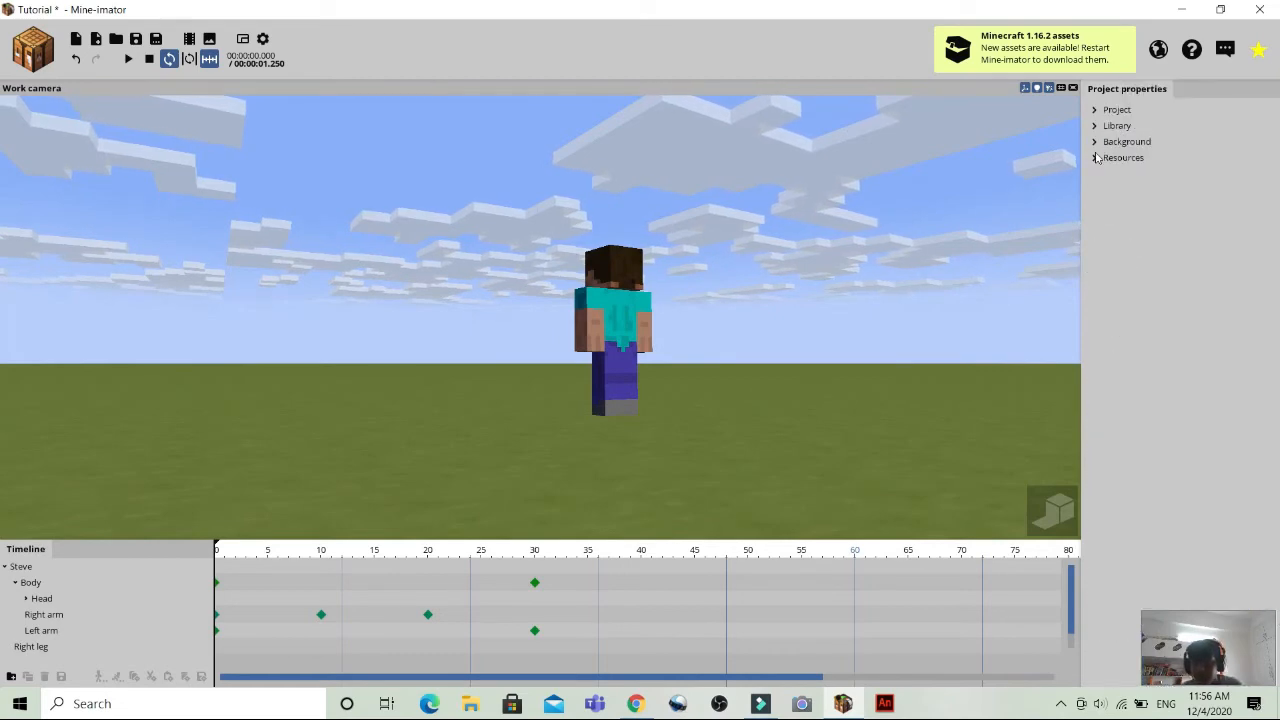
Look over the project's resource list and collapse the Resources section again.
left_click(1095, 158)
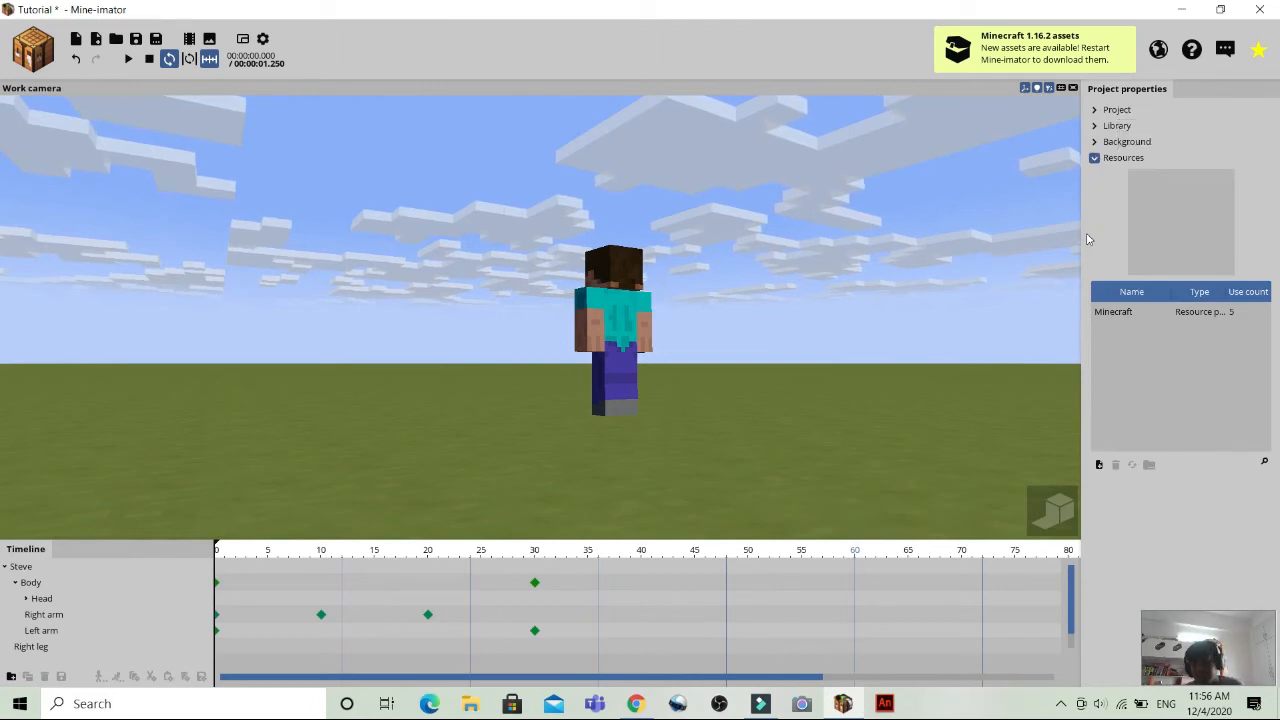
left_click(1095, 159)
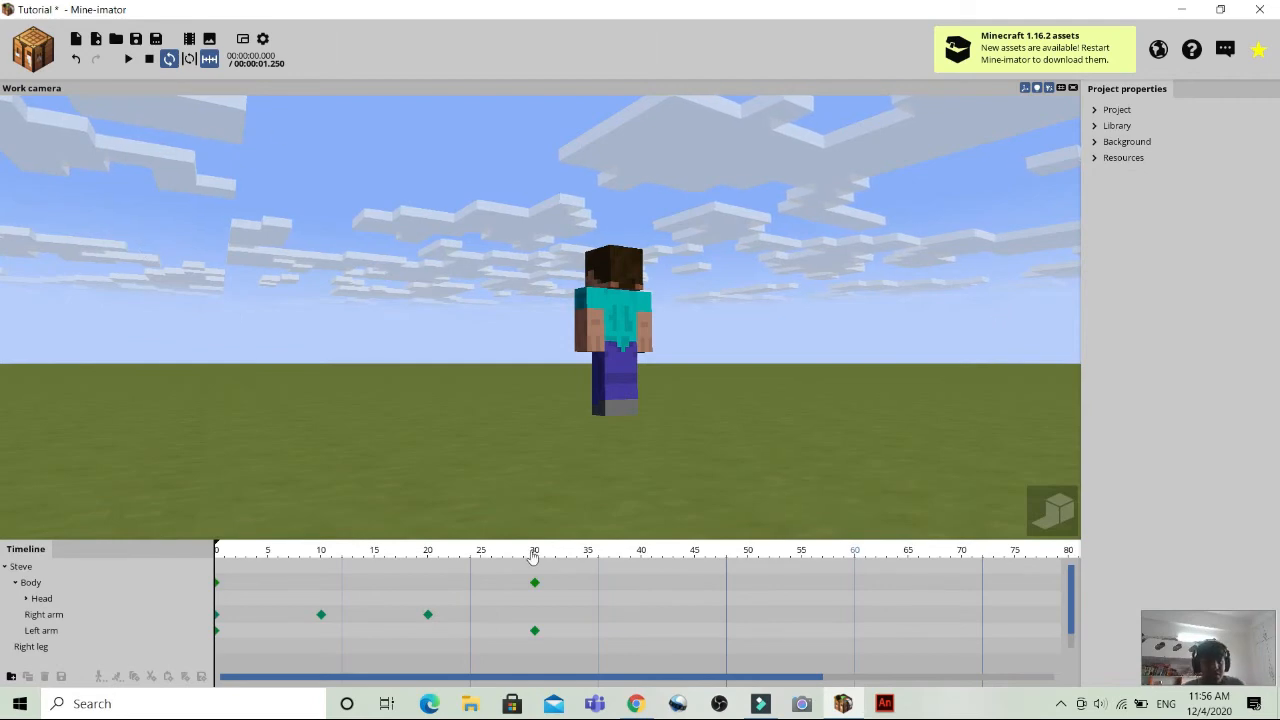
Preview Steve in an enlarged second camera view rendered in high quality, and close that view.
left_click(242, 42)
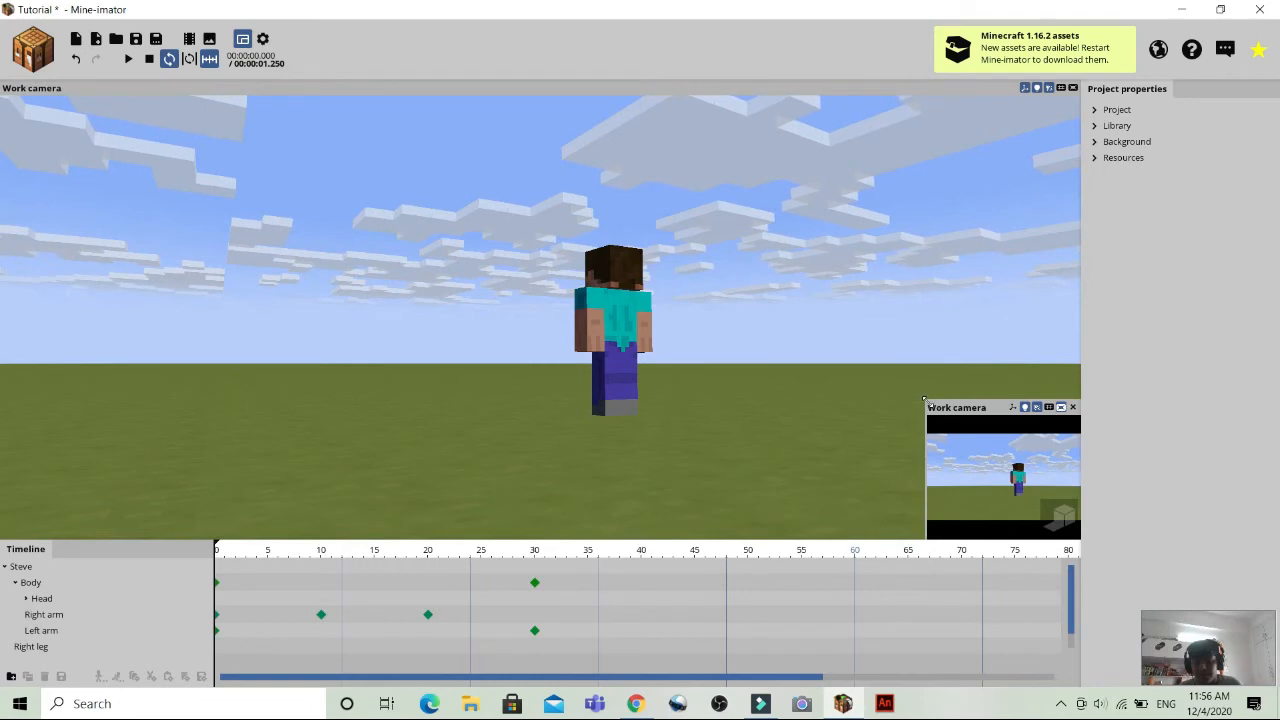
left_click_drag(924, 396, 781, 297)
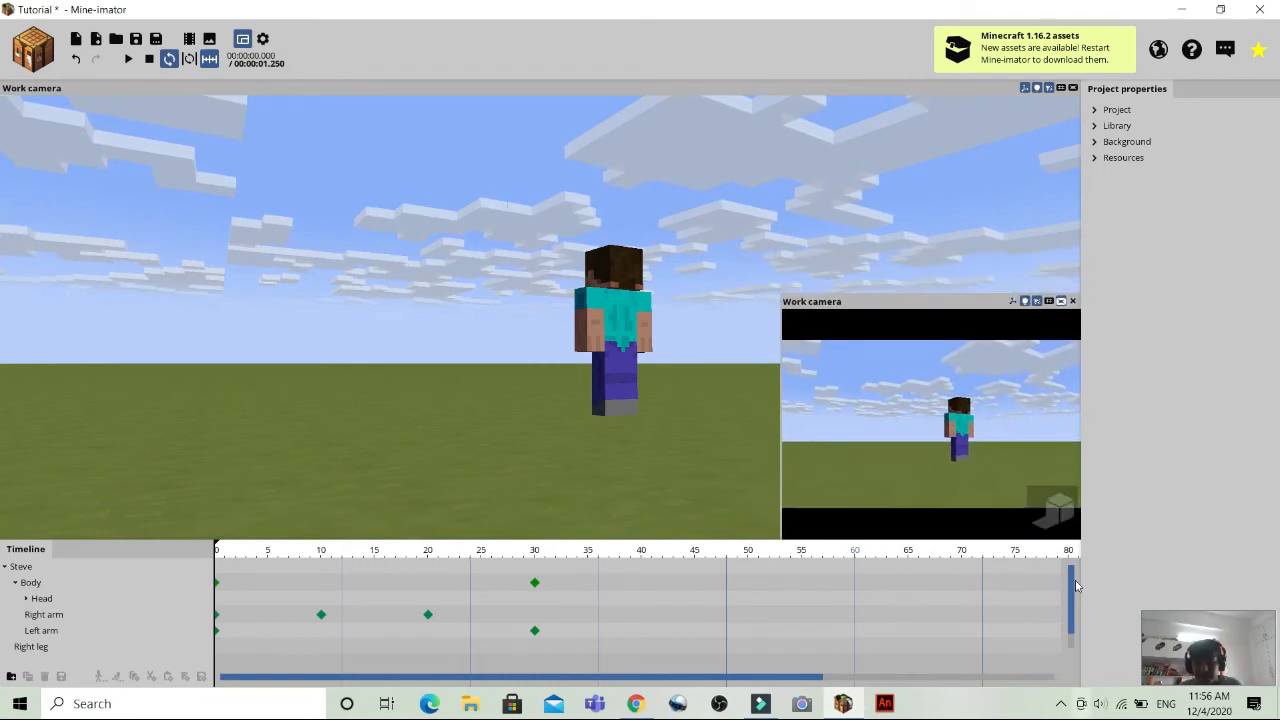
left_click(1047, 516)
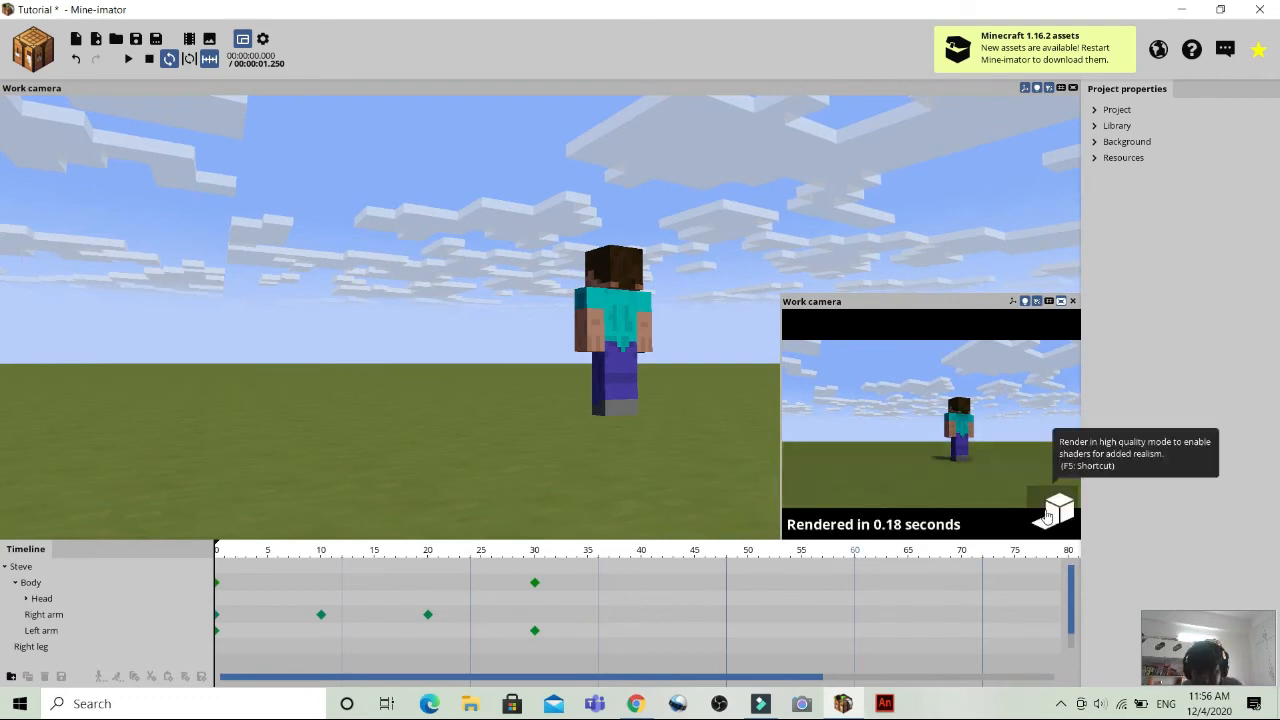
left_click(592, 333)
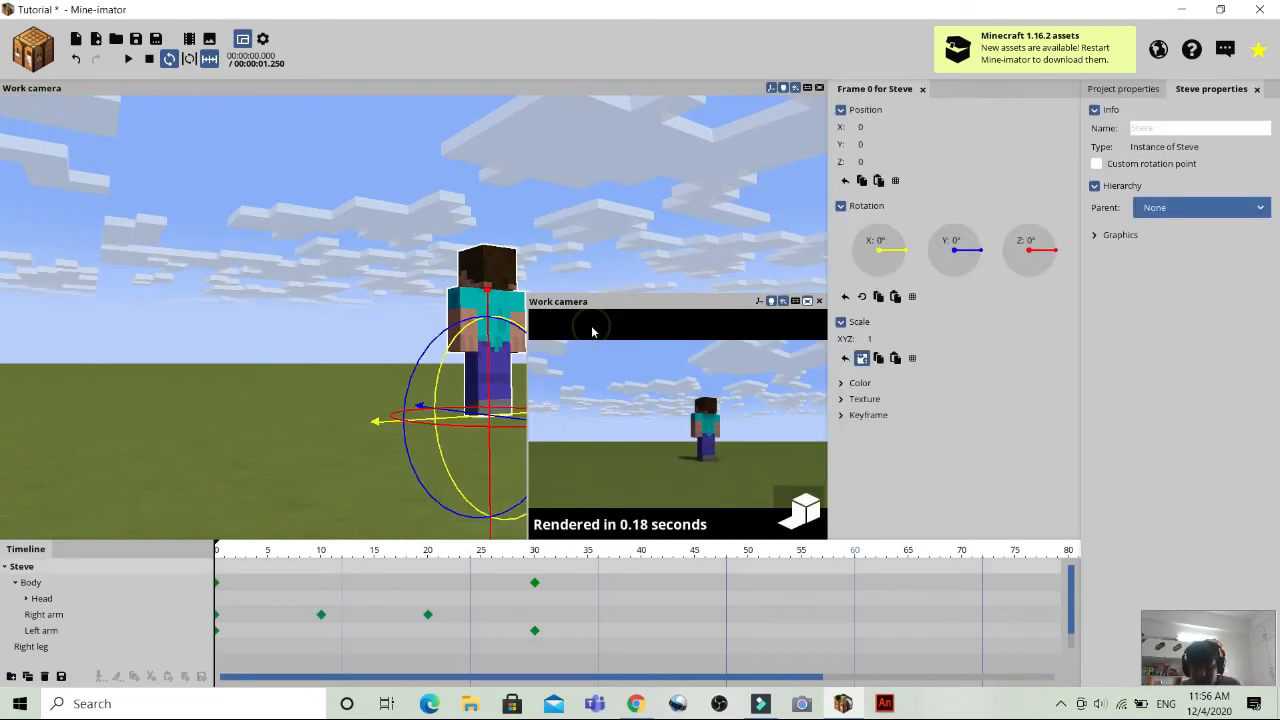
left_click(607, 275)
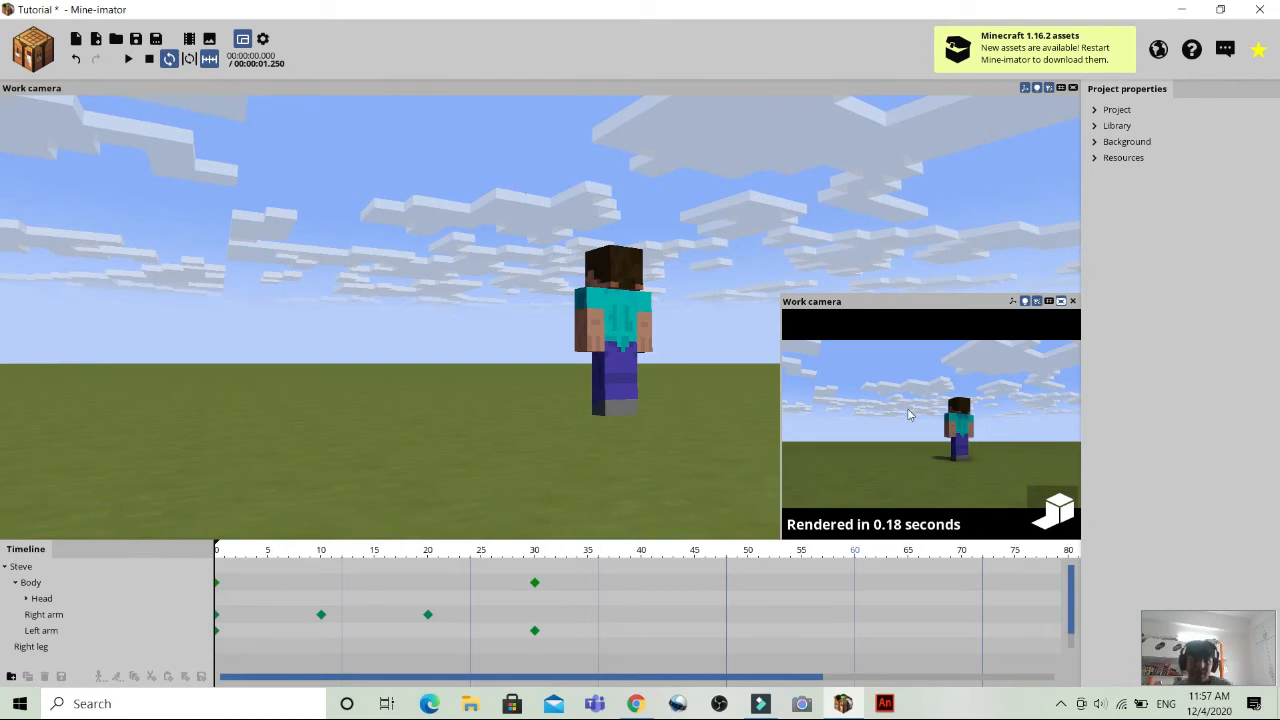
left_click(1074, 302)
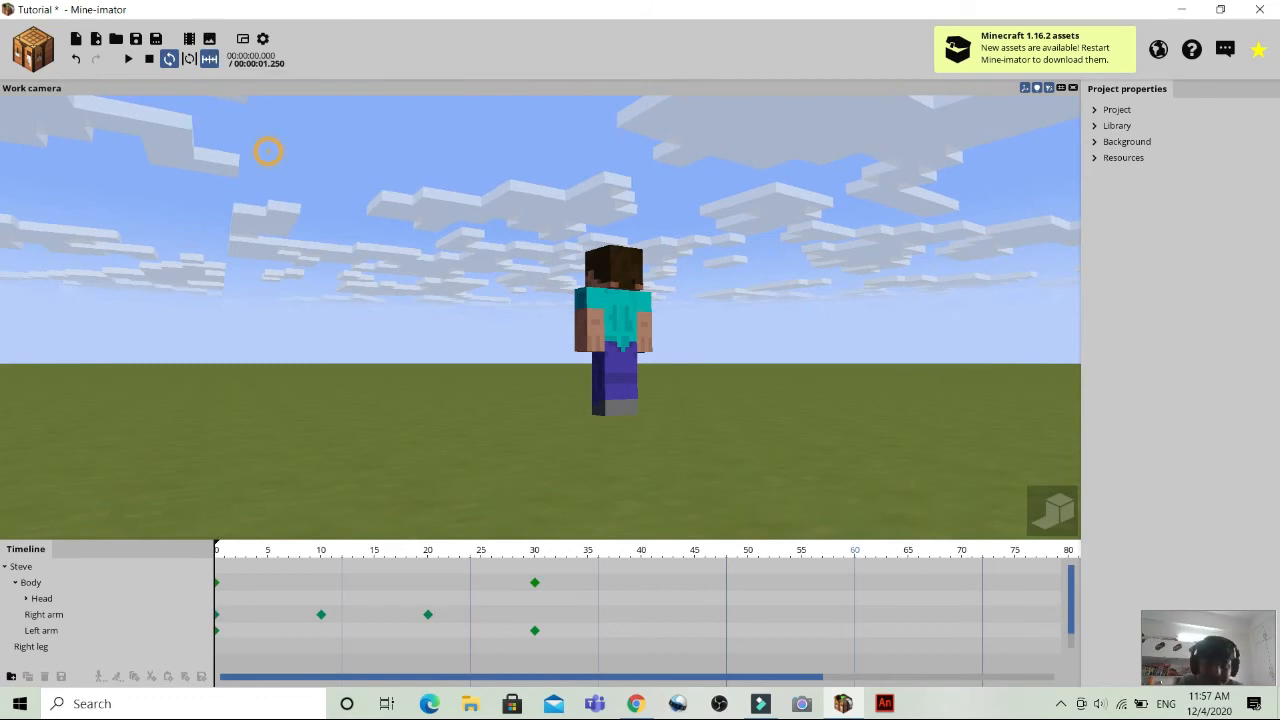
Scrub the animation from frame 0 to frame 20 and examine Steve's pose from above and from the front.
right_click_drag(268, 155, 268, 215)
left_click_drag(268, 242, 268, 238)
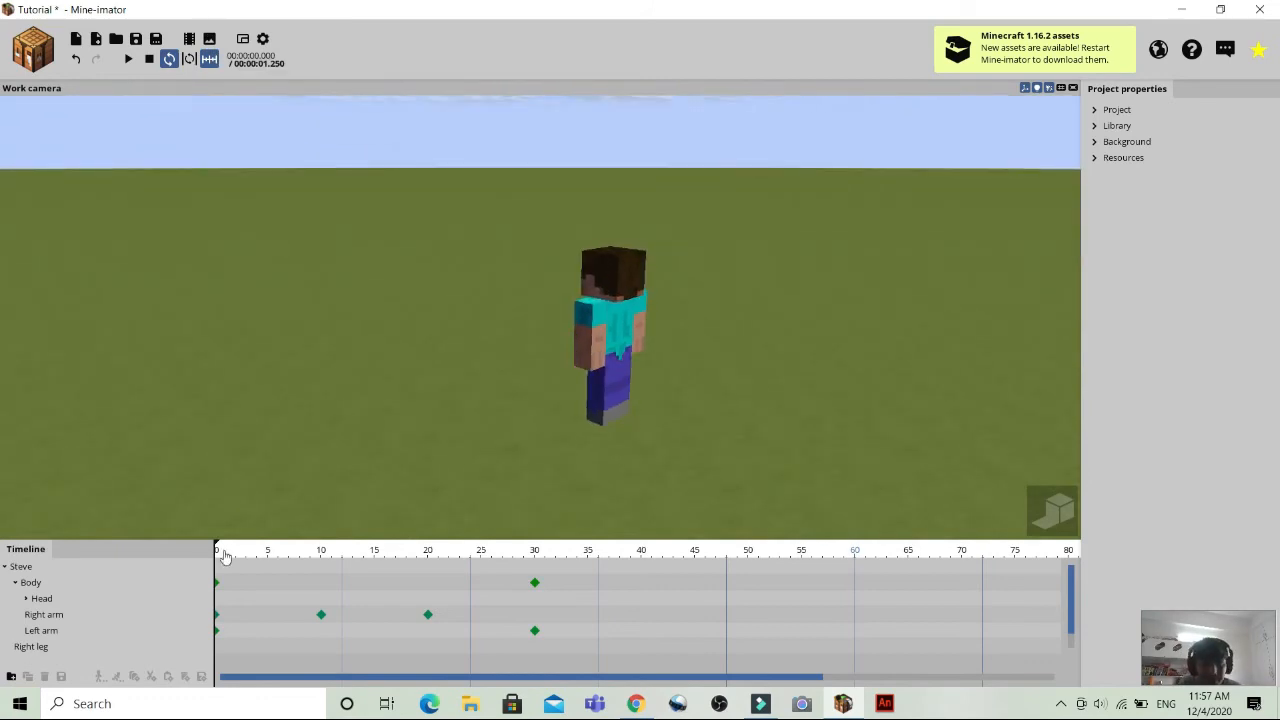
left_click(215, 541)
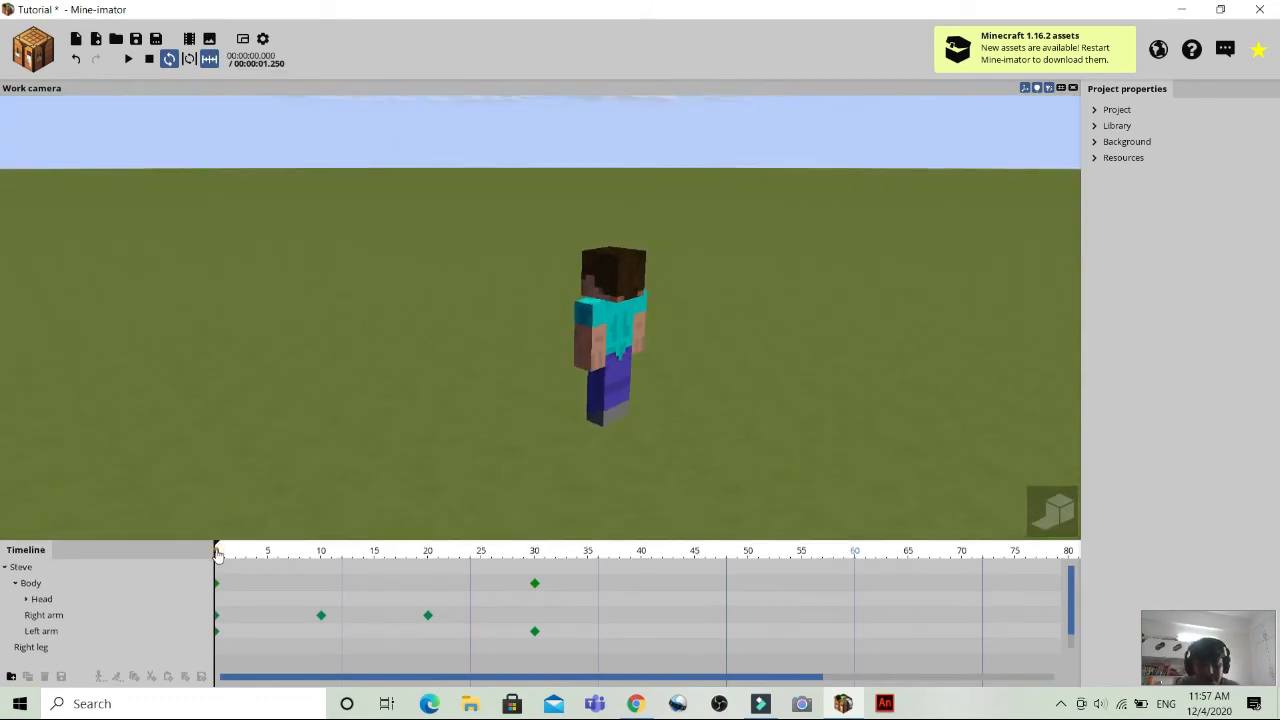
left_click_drag(409, 582, 428, 588)
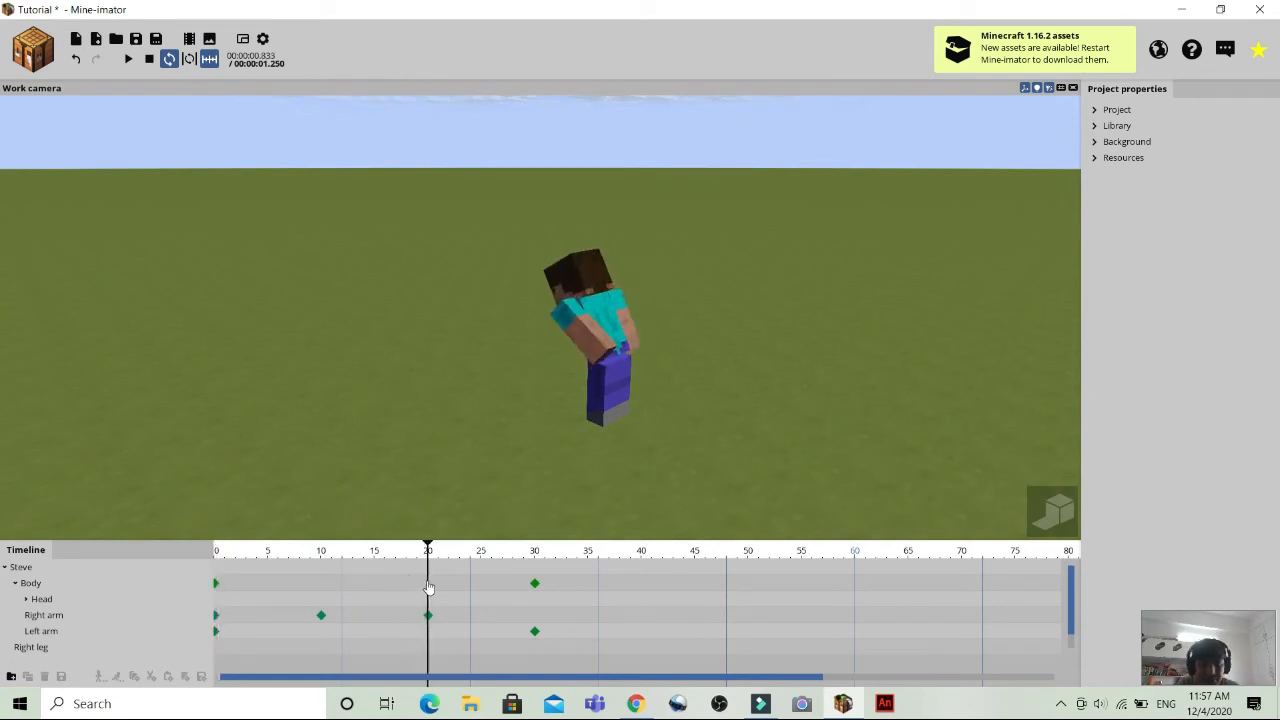
left_click(479, 391)
left_click_drag(479, 392, 517, 420)
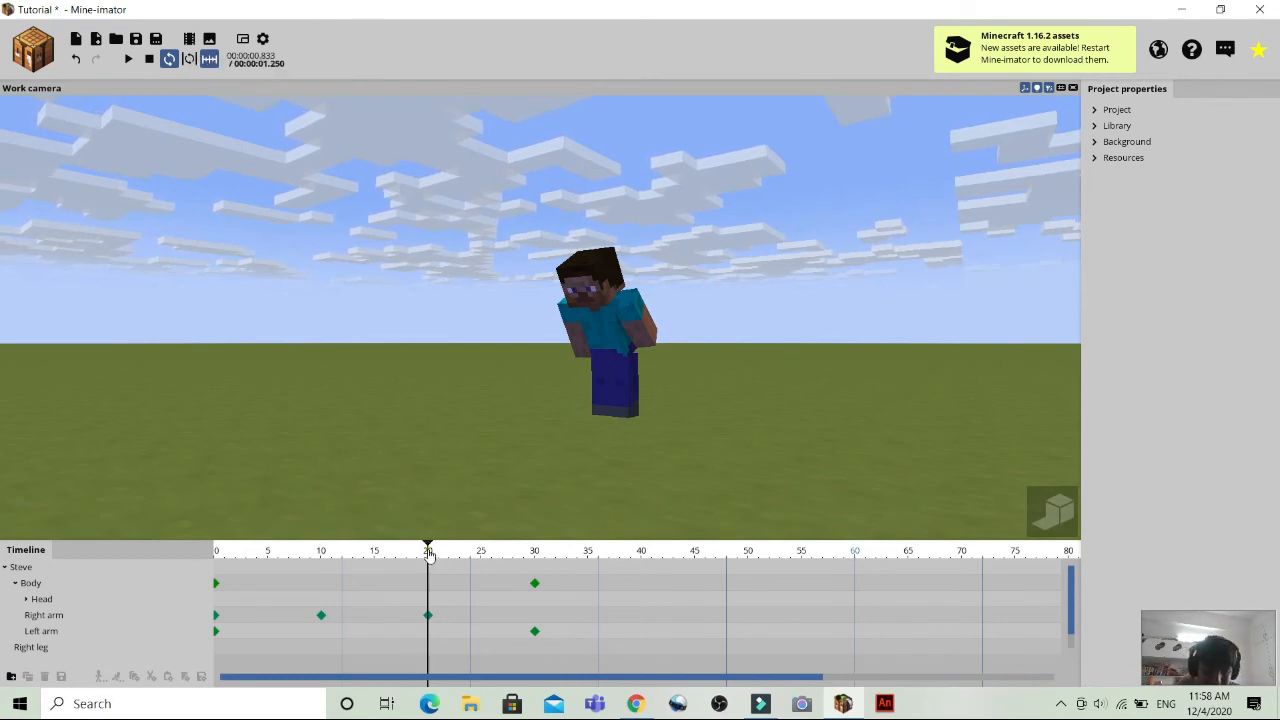
Return the timeline to frame 0 and view Steve straight from the front.
left_click_drag(429, 556, 165, 556)
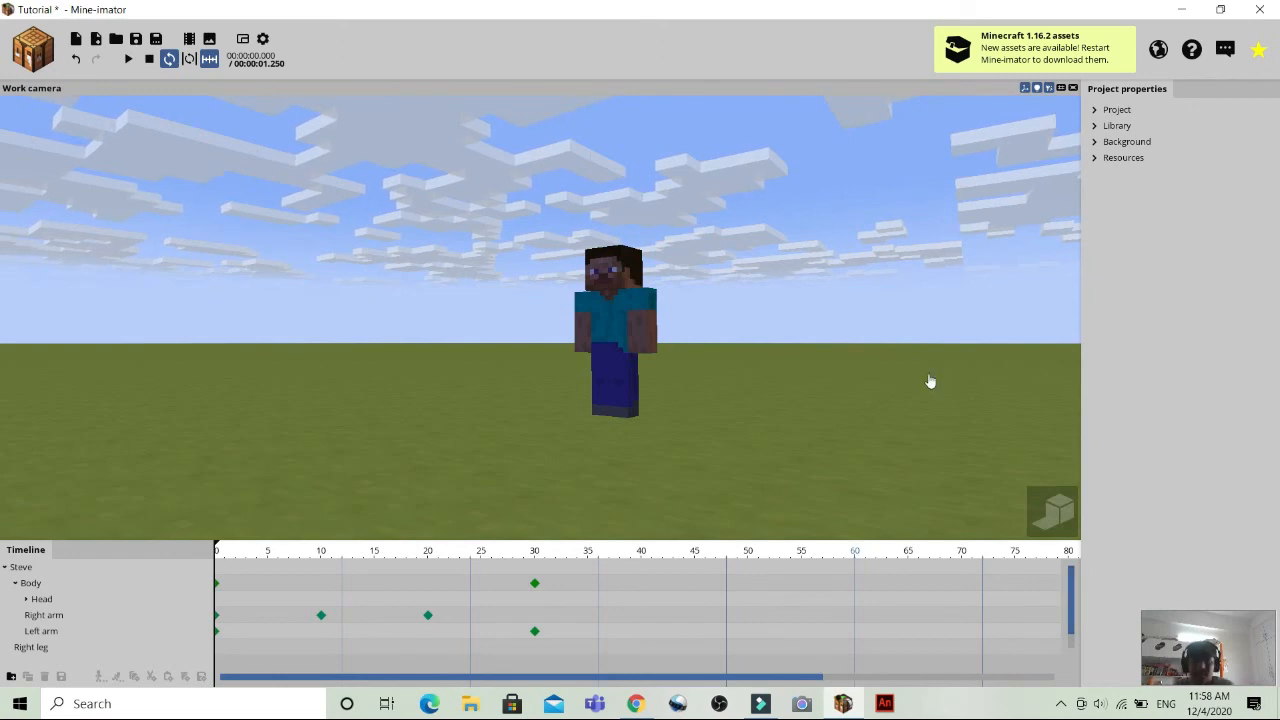
left_click_drag(928, 374, 995, 317)
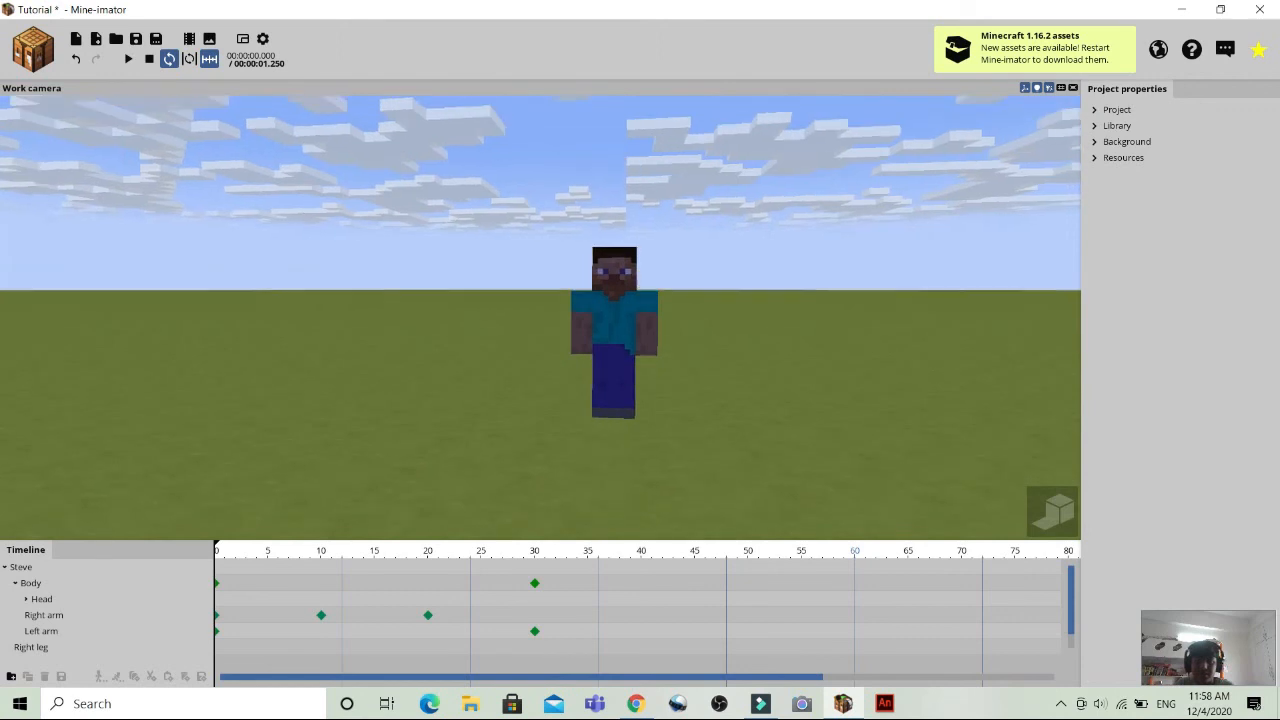
left_click_drag(926, 405, 923, 408)
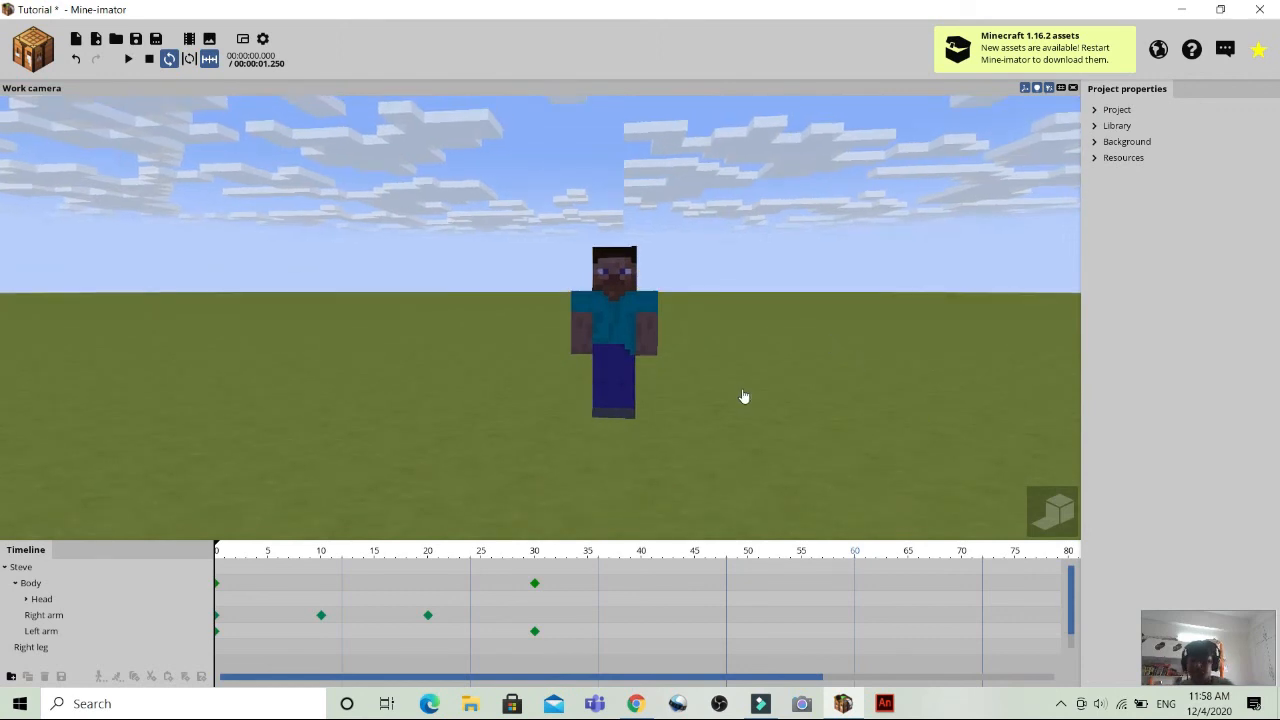